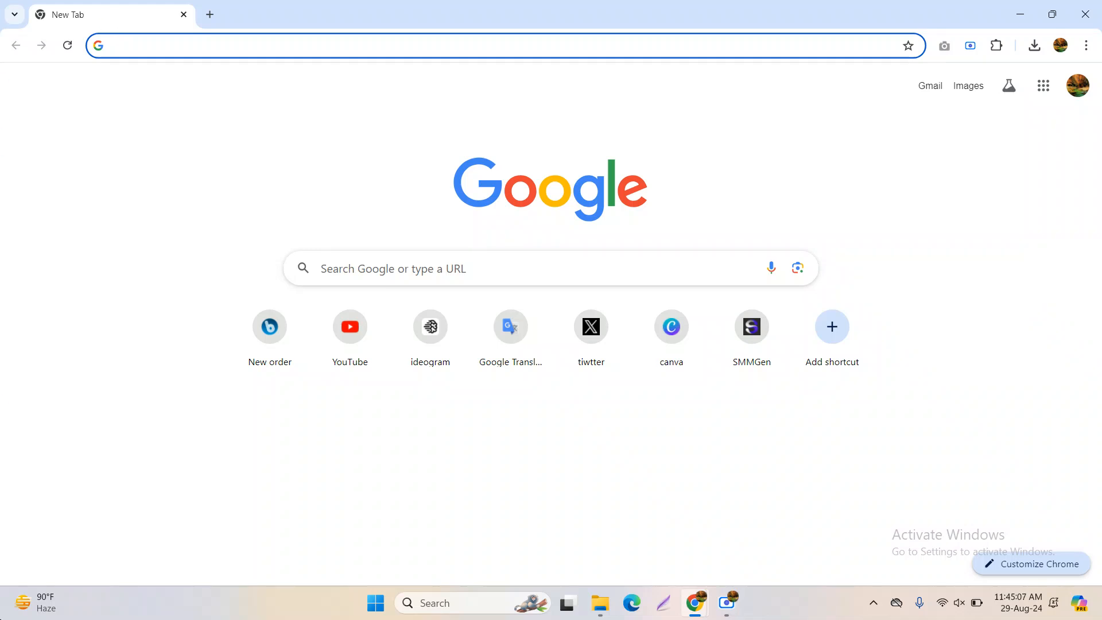
# Load freelancer.com by entering FREELANCER.COM in Chrome's address bar
pyautogui.moveTo(38, 601)
pyautogui.write('F')
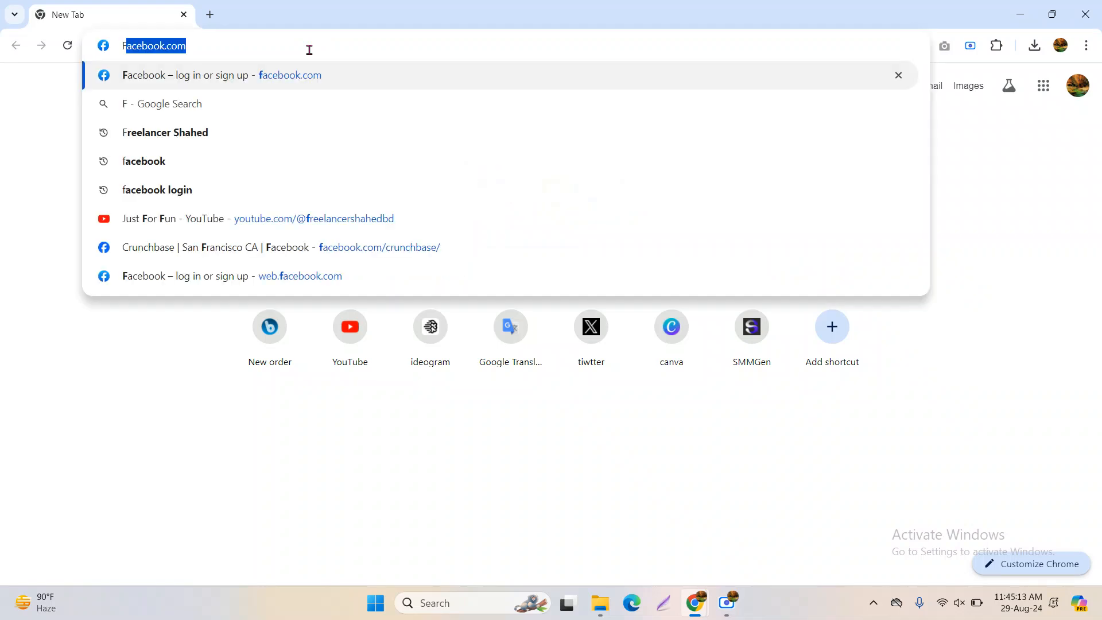
pyautogui.write('REELANCER')
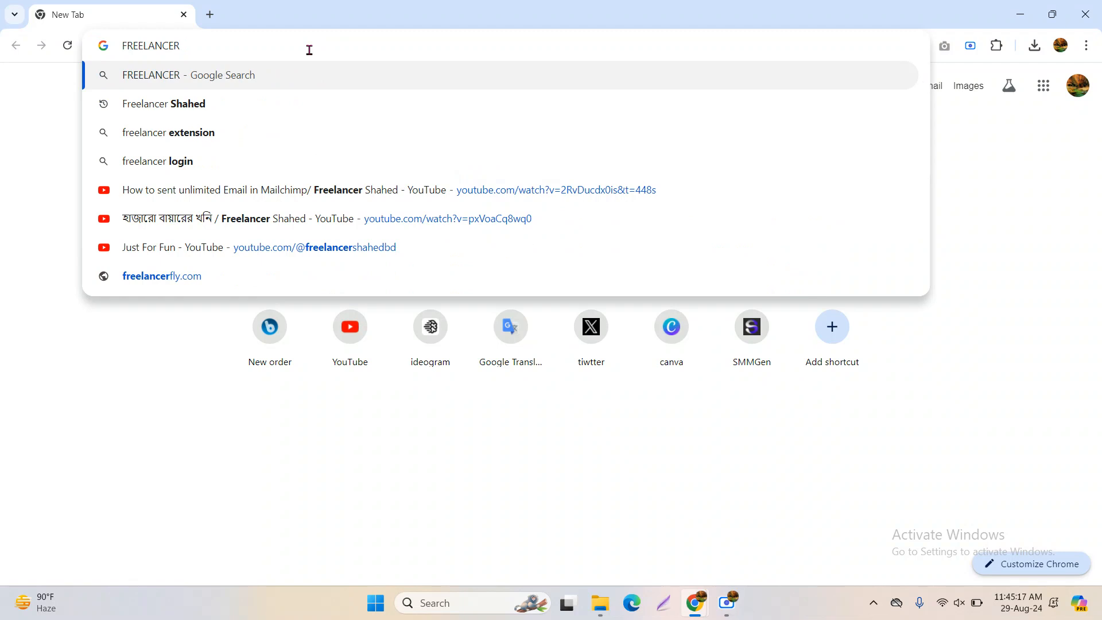
pyautogui.write('.COM')
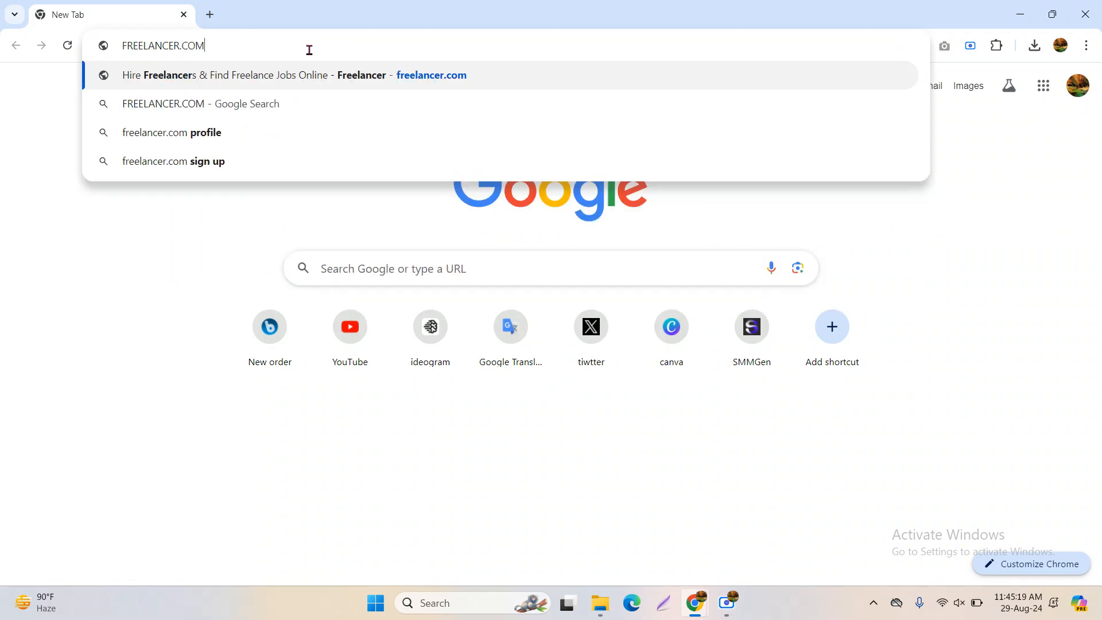
pyautogui.press('Return')
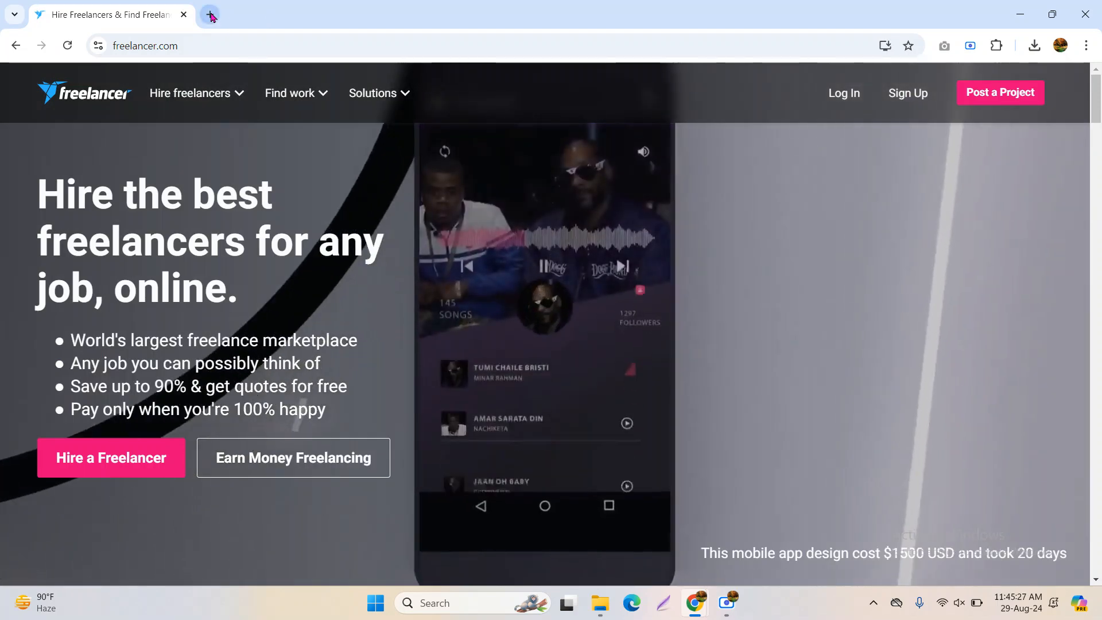
# Search Google for 'freelancer' in a new tab
pyautogui.click(210, 15)
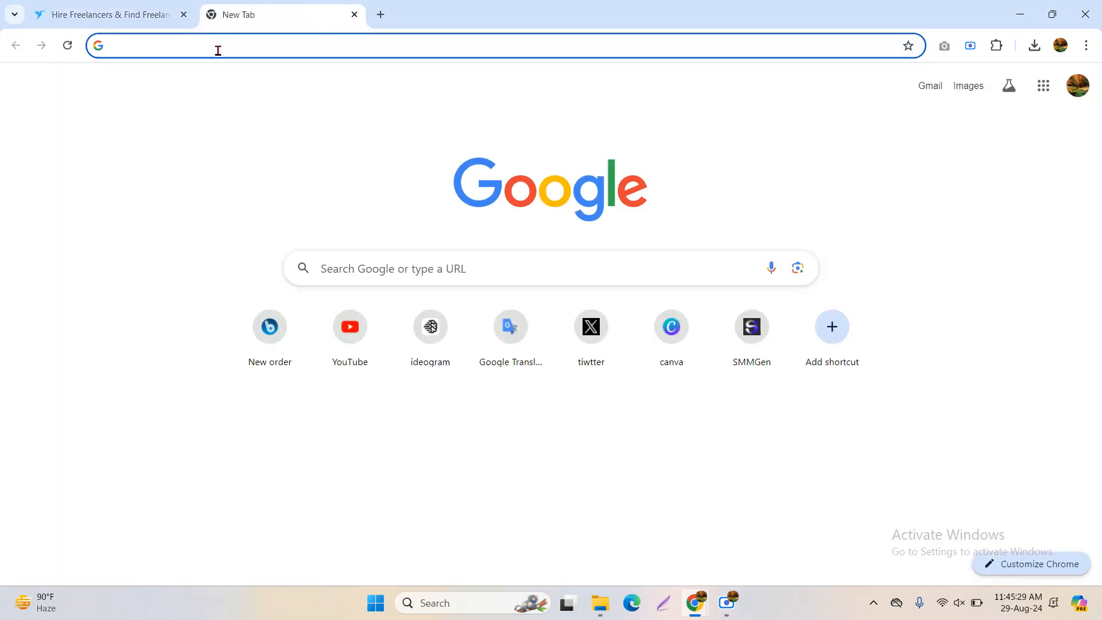
pyautogui.press('capslock')
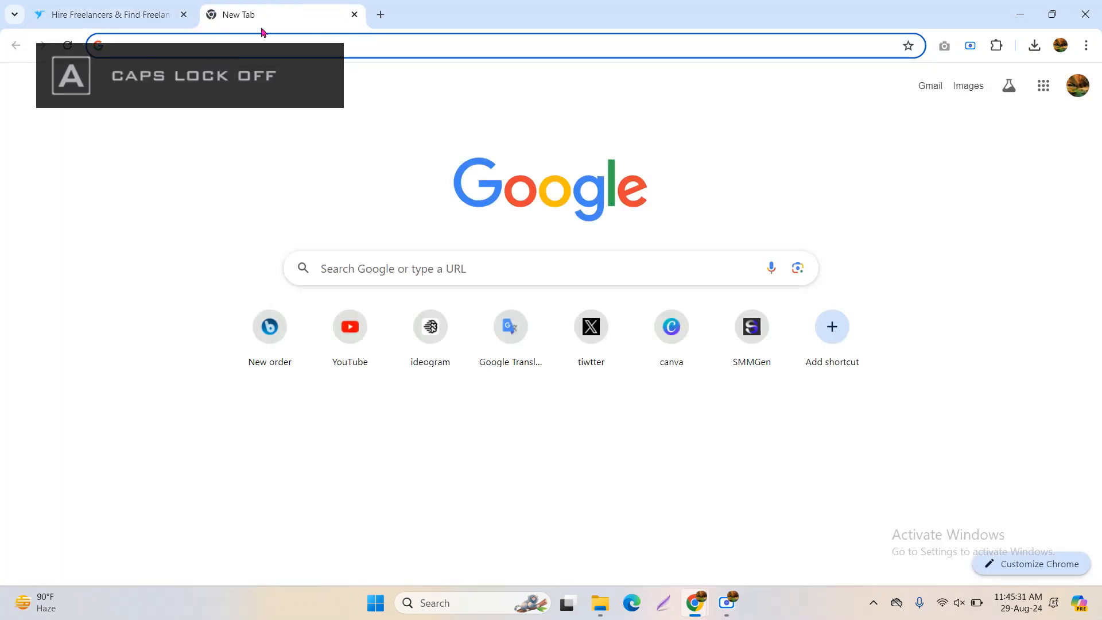
pyautogui.click(400, 47)
pyautogui.write('freelancer.com')
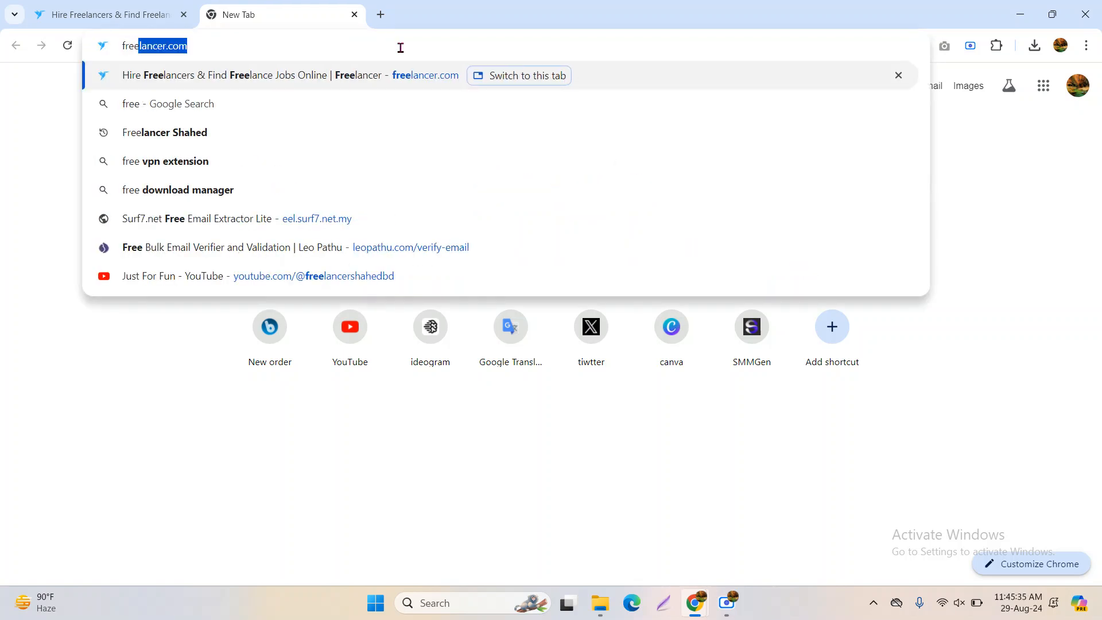
pyautogui.press('Right')
pyautogui.press('BackSpace')
pyautogui.press('BackSpace')
pyautogui.press('BackSpace')
pyautogui.press('BackSpace')
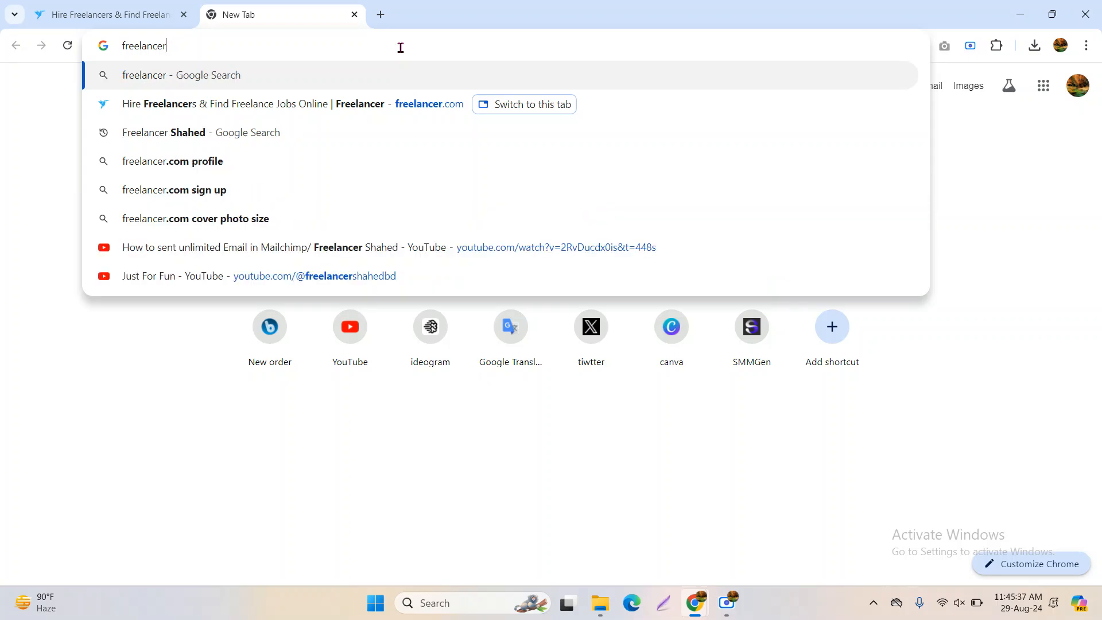
pyautogui.press('Return')
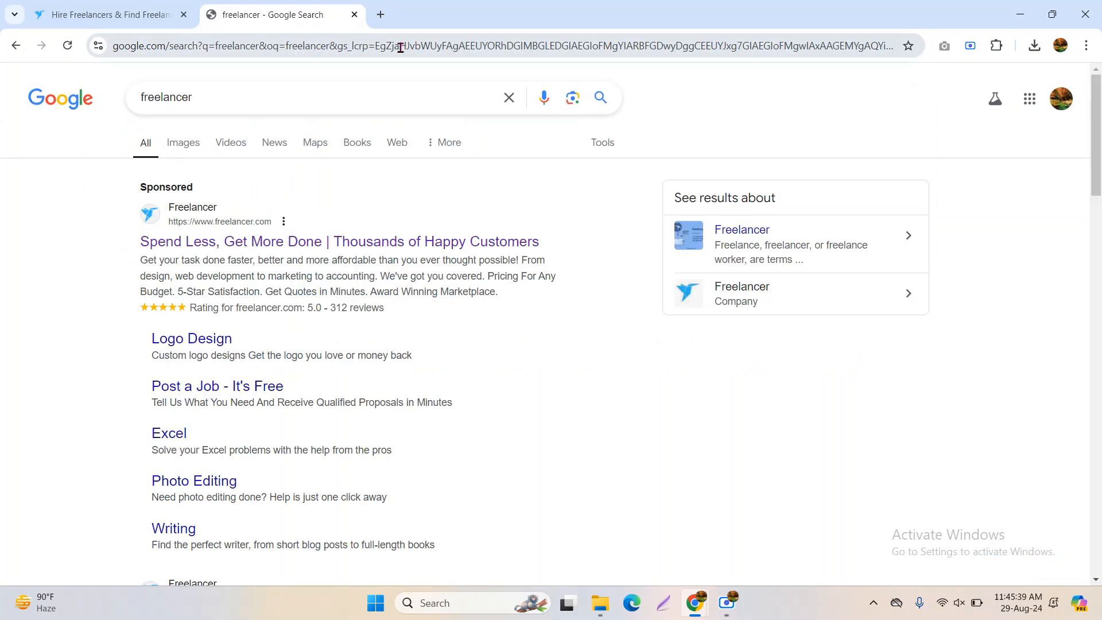
# Open the freelancer.com.bd result from the search results
pyautogui.scroll(-5, 381, 261)
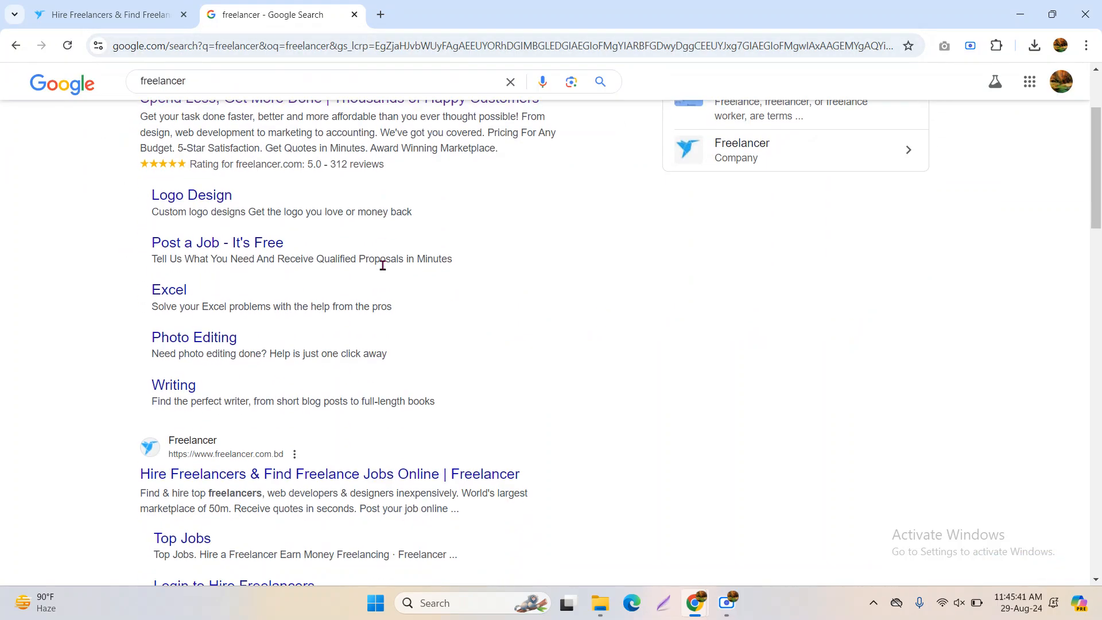
pyautogui.scroll(5, 381, 261)
pyautogui.scroll(-7, 384, 266)
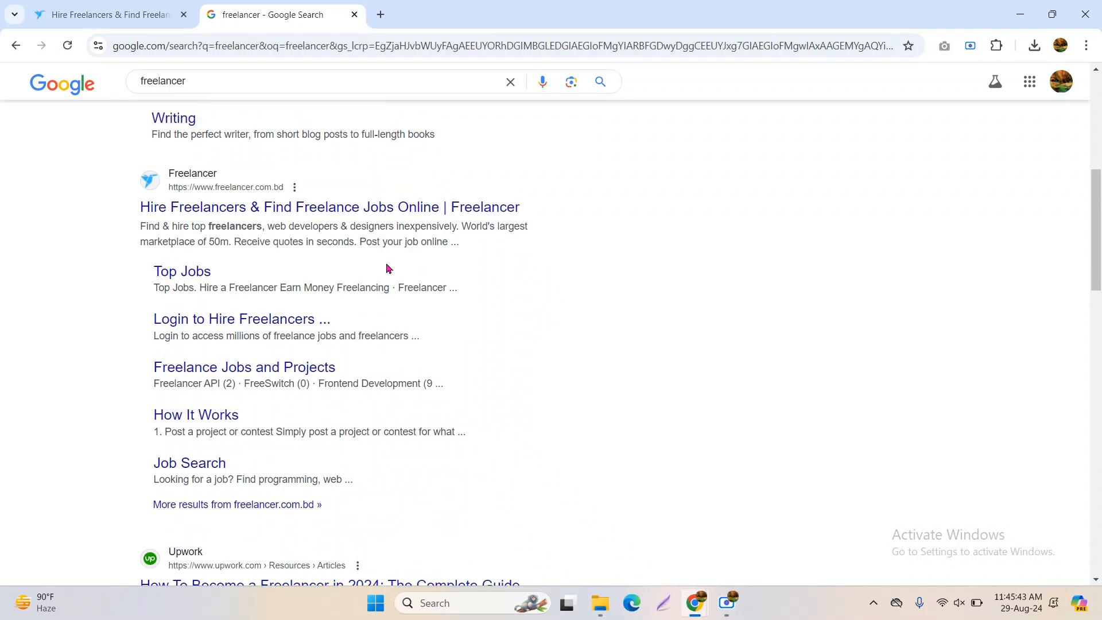
pyautogui.scroll(3, 388, 267)
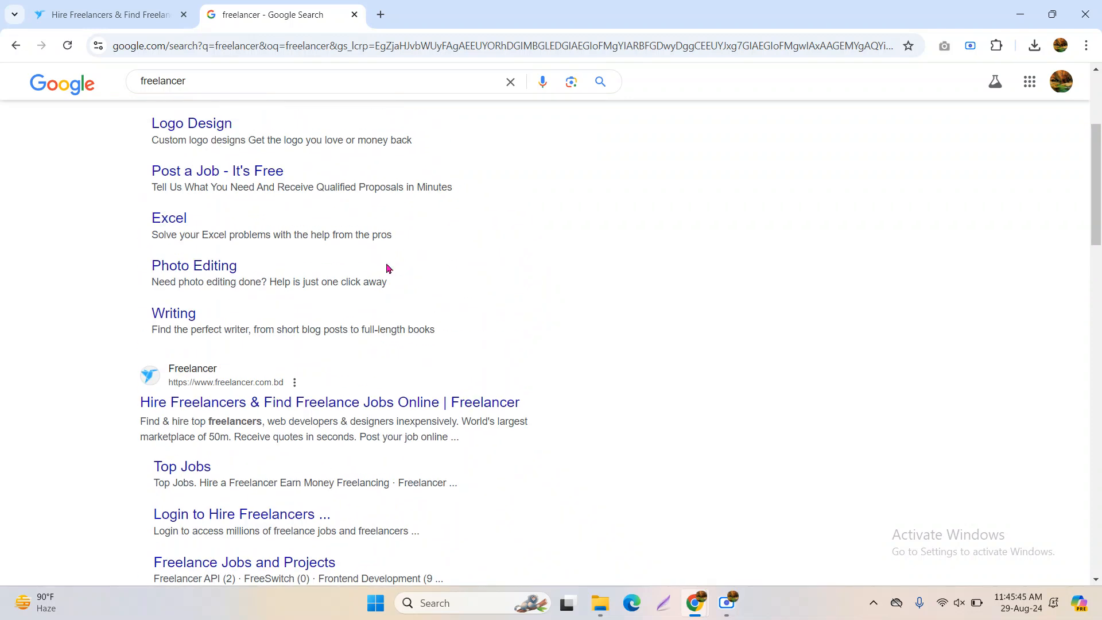
pyautogui.scroll(-1, 386, 266)
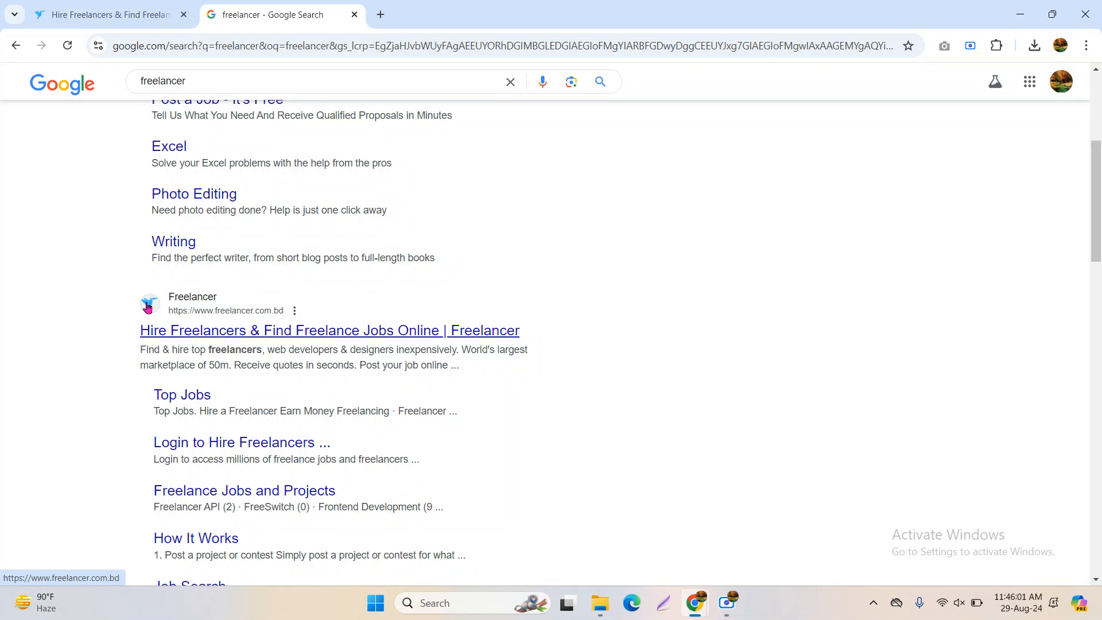
pyautogui.click(246, 342)
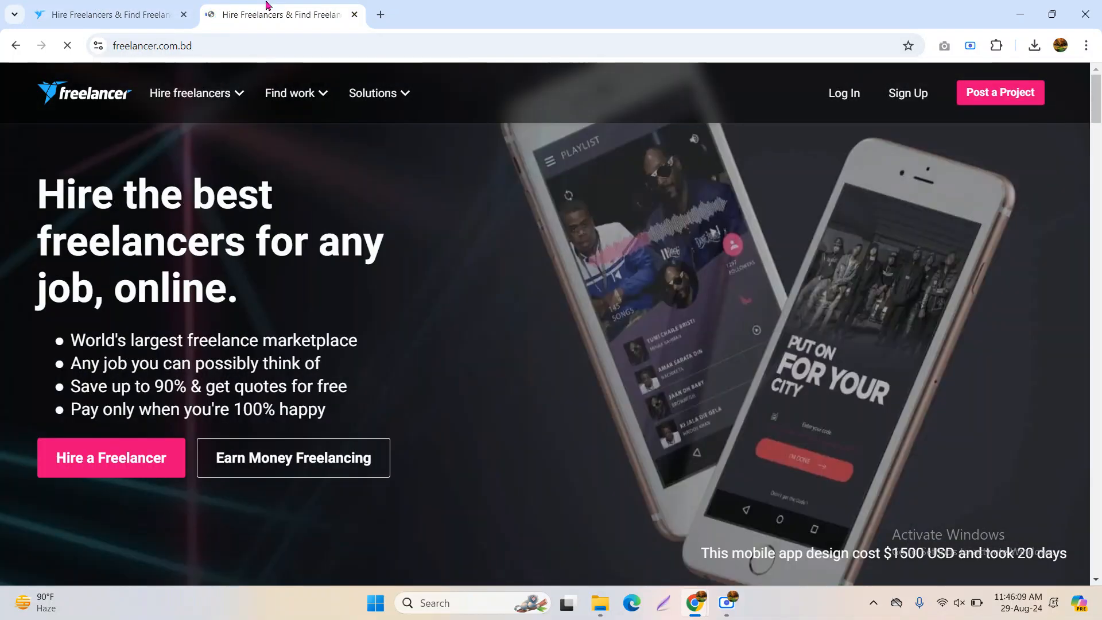
# Close the duplicate first tab and go to the freelancer.com.bd sign-up page
pyautogui.click(183, 14)
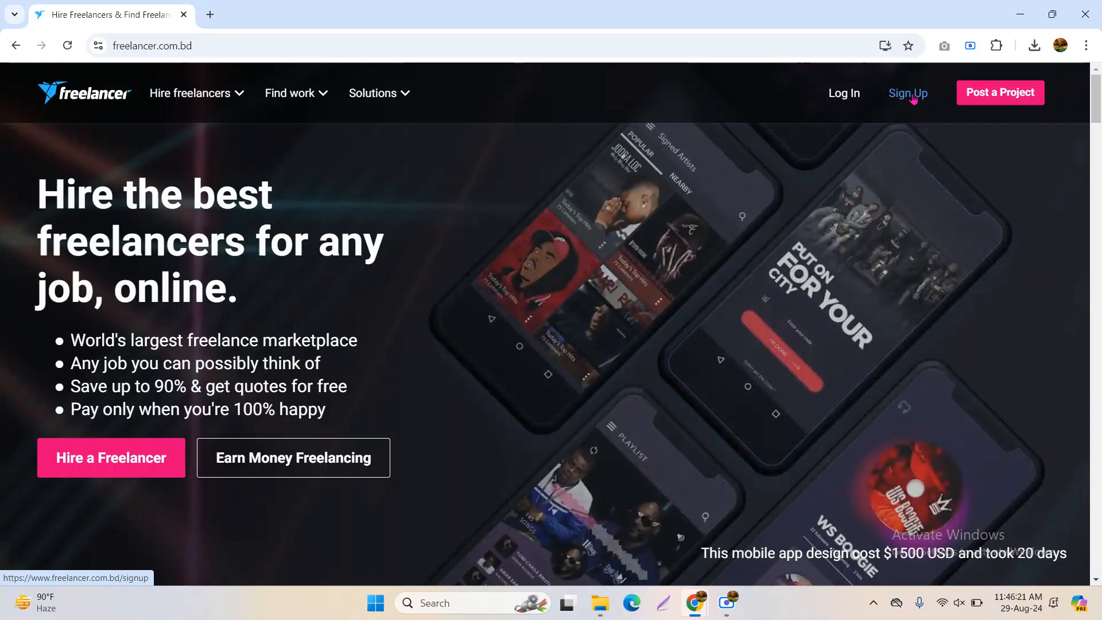
pyautogui.click(912, 98)
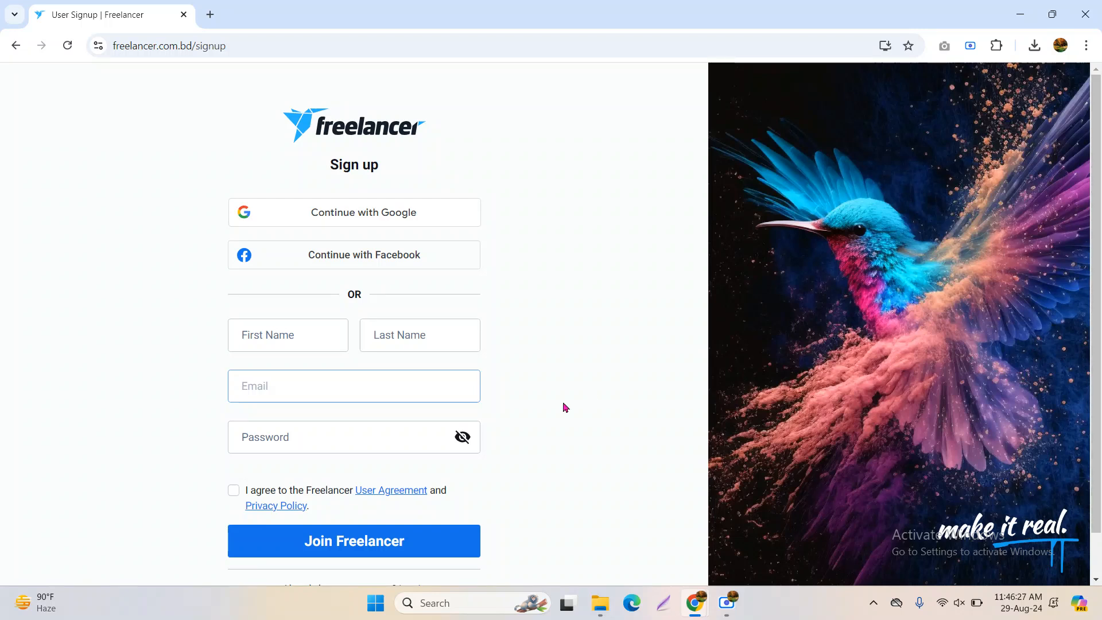
# Enter the user's first name in the First Name field, correcting its spelling
pyautogui.click(301, 339)
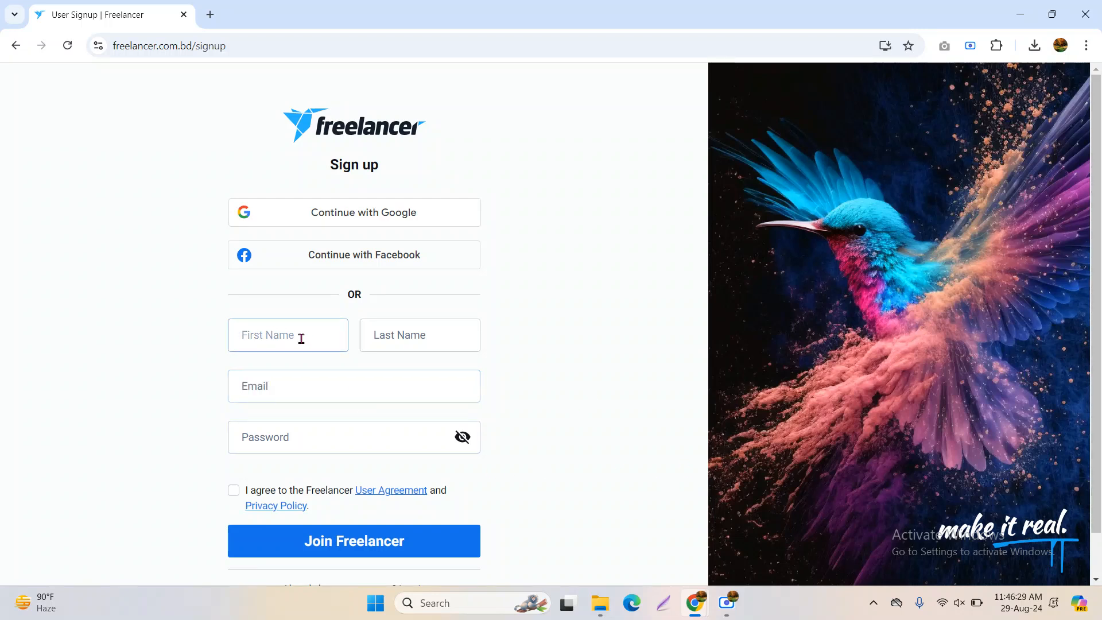
pyautogui.click(408, 334)
pyautogui.click(290, 380)
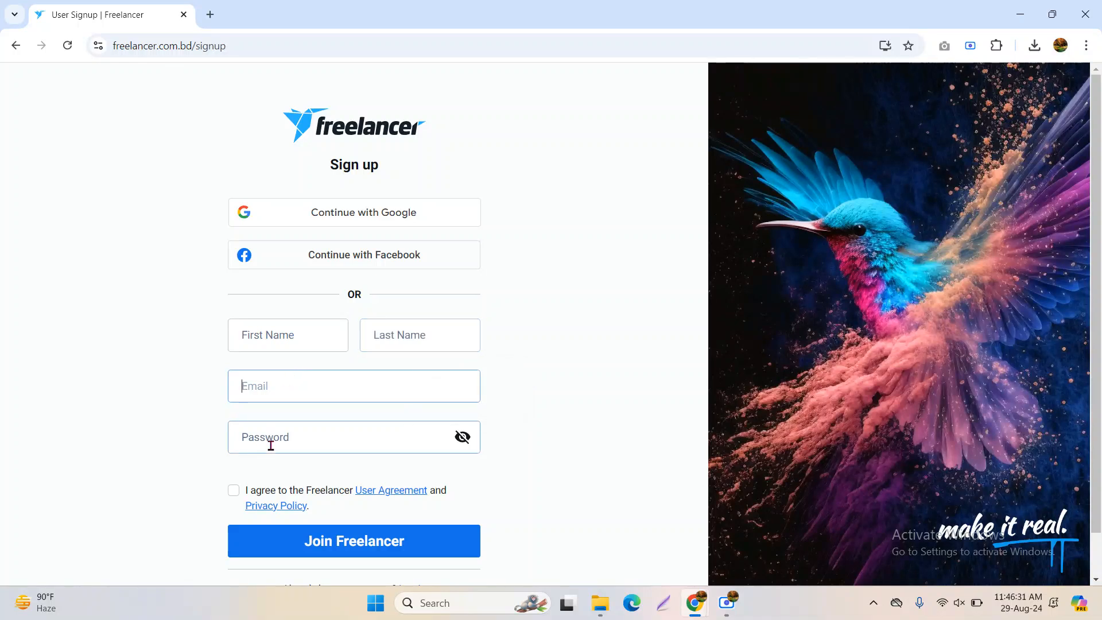
pyautogui.click(271, 446)
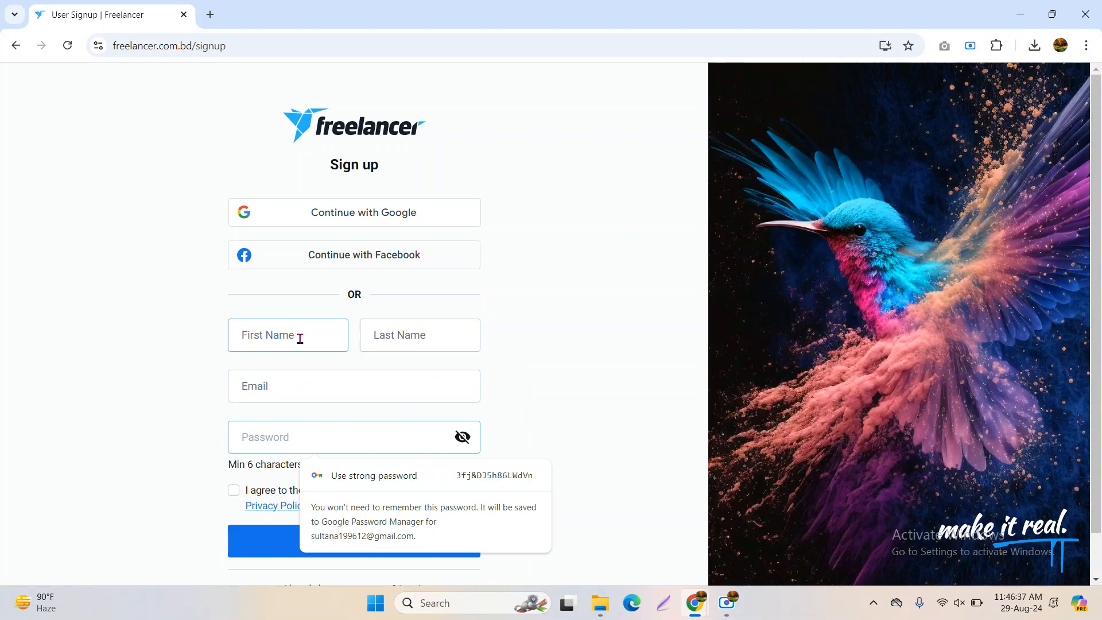
pyautogui.write('•')
pyautogui.press('BackSpace')
pyautogui.click(299, 338)
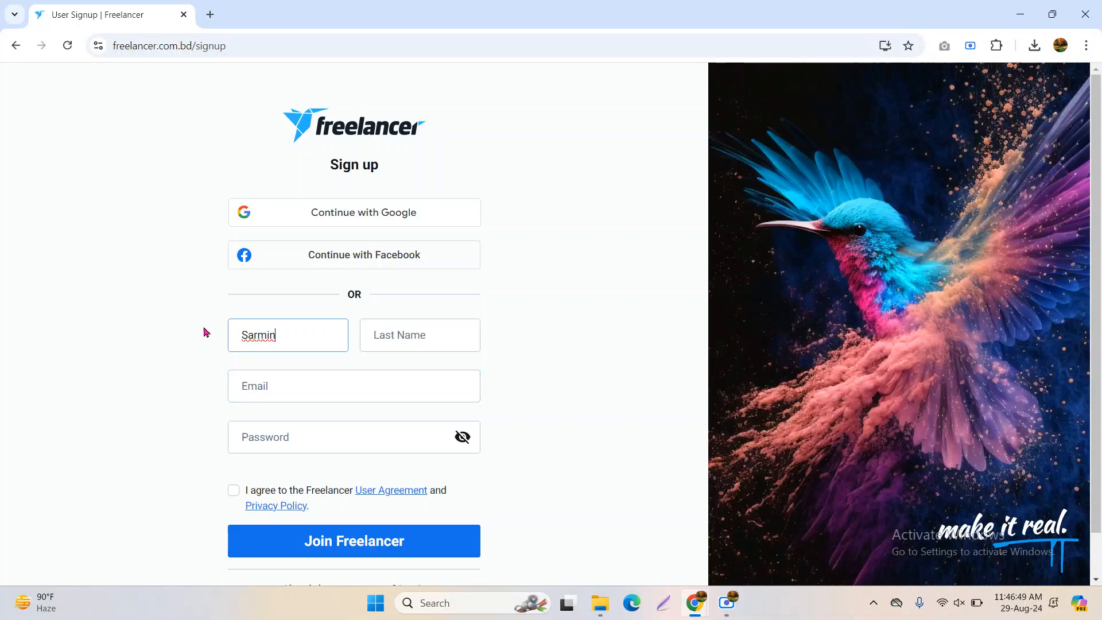
pyautogui.click(247, 339)
pyautogui.write('h')
# Fill in the last name in title case and enter the user's e-mail address
pyautogui.click(384, 341)
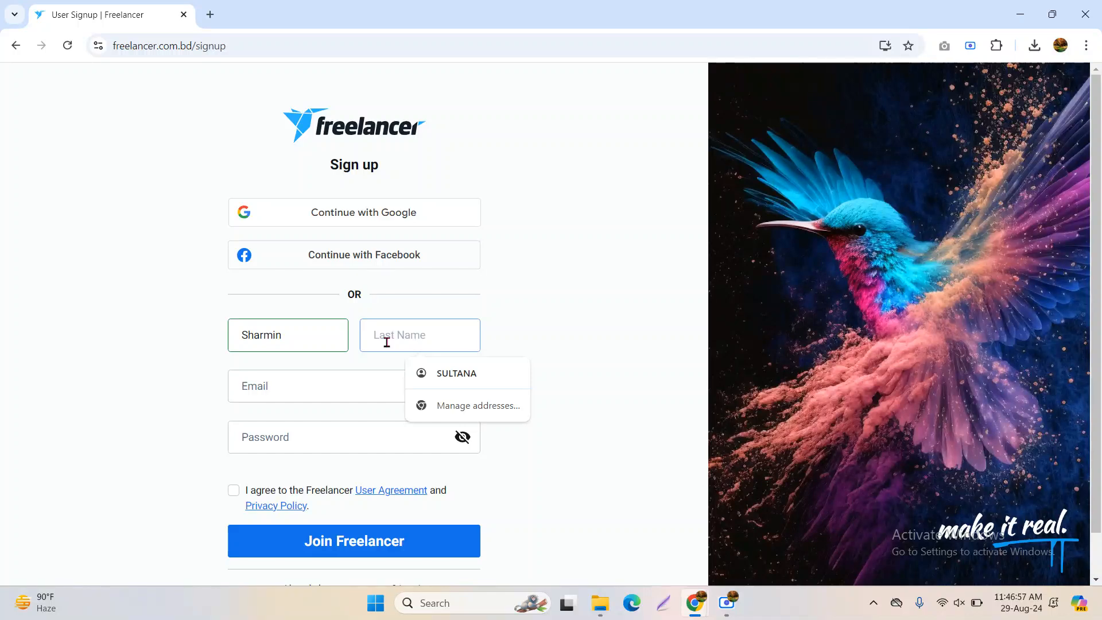
pyautogui.click(455, 372)
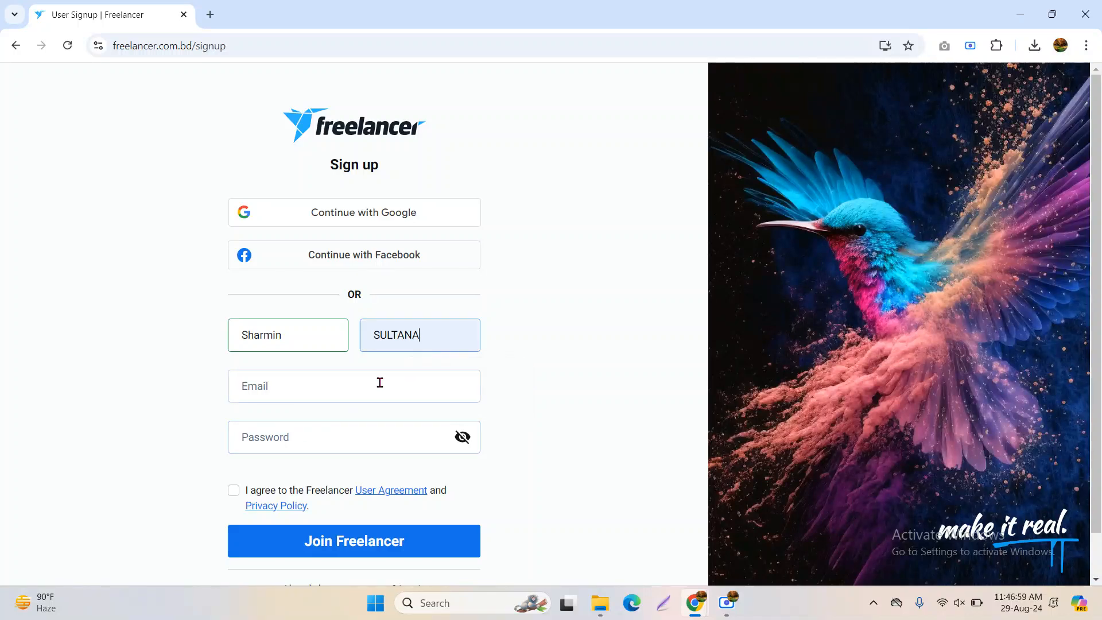
pyautogui.press('BackSpace')
pyautogui.press('BackSpace')
pyautogui.press('BackSpace')
pyautogui.press('BackSpace')
pyautogui.press('BackSpace')
pyautogui.press('BackSpace')
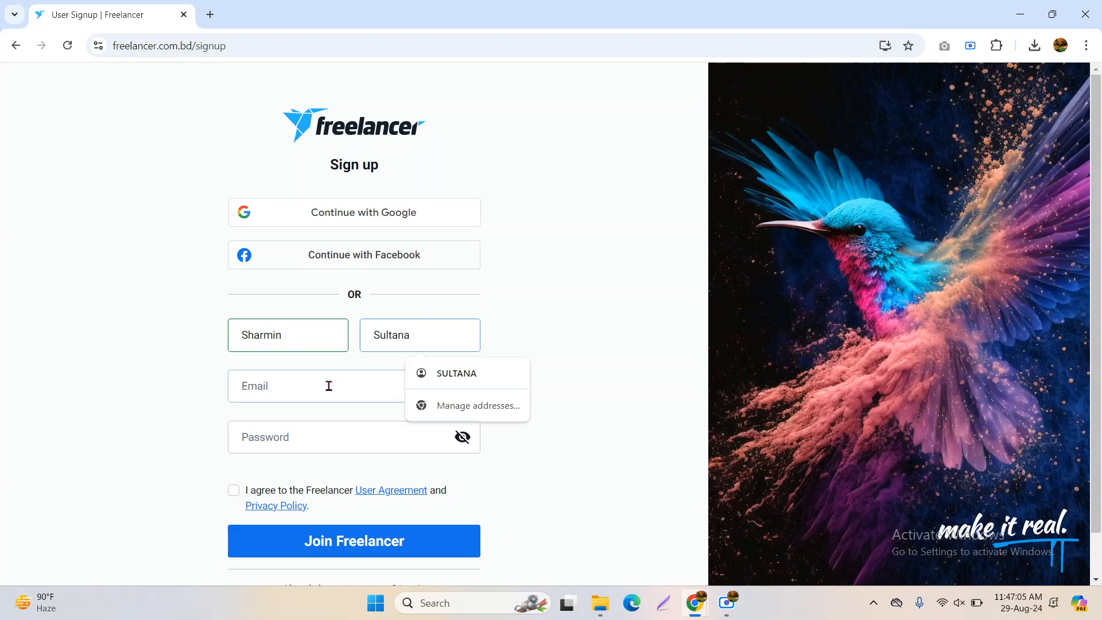
pyautogui.click(310, 392)
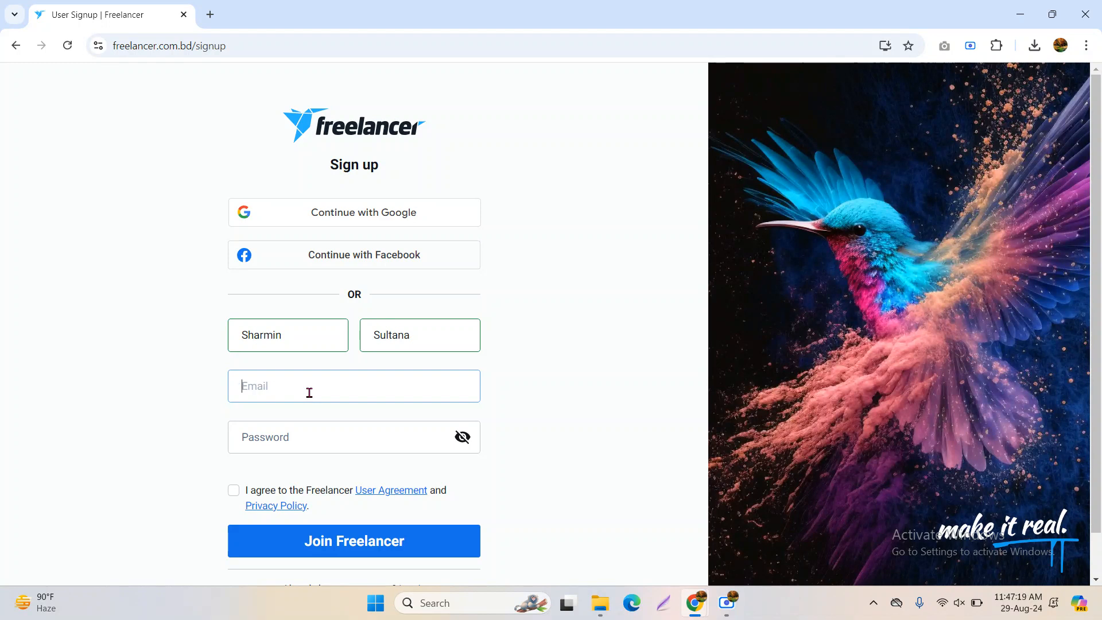
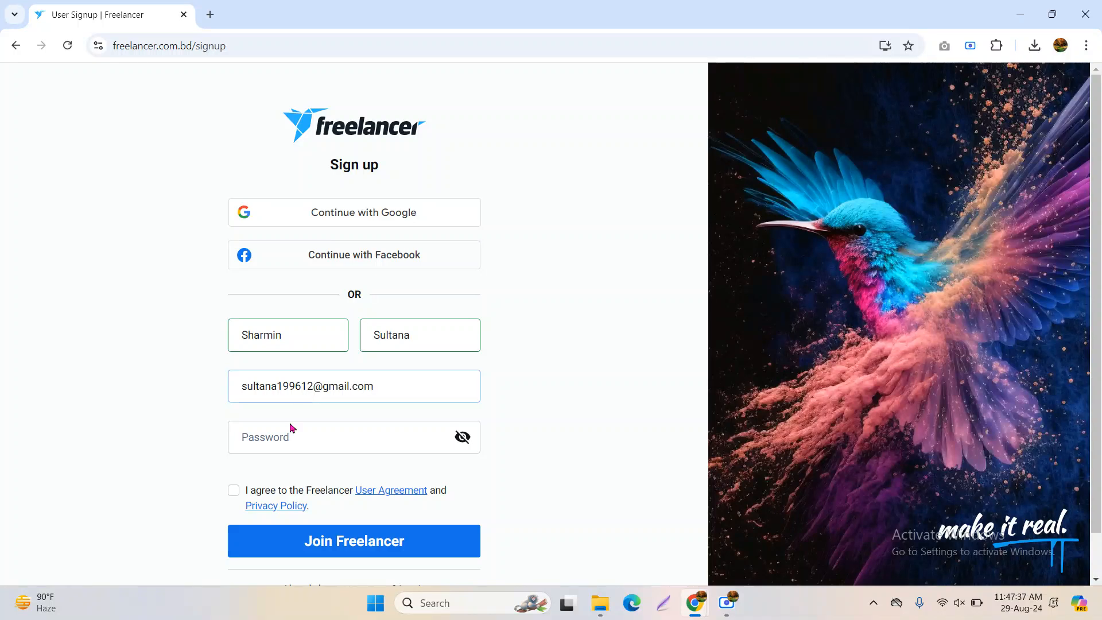
# Enter the password, agree to the User Agreement, and submit the form with an unused e-mail
pyautogui.click(304, 433)
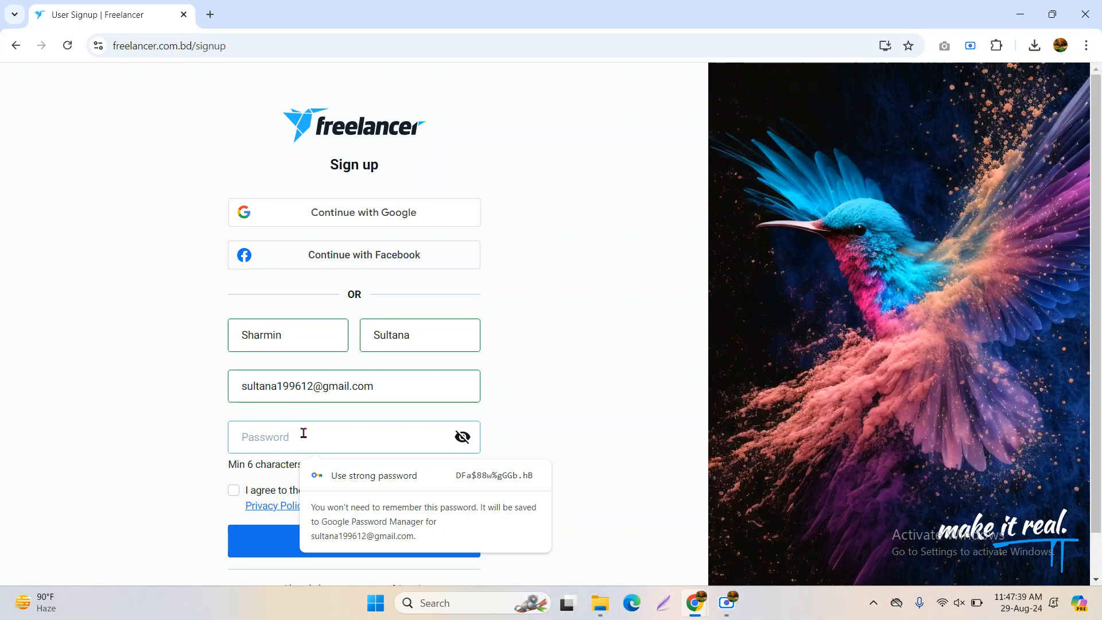
pyautogui.click(727, 601)
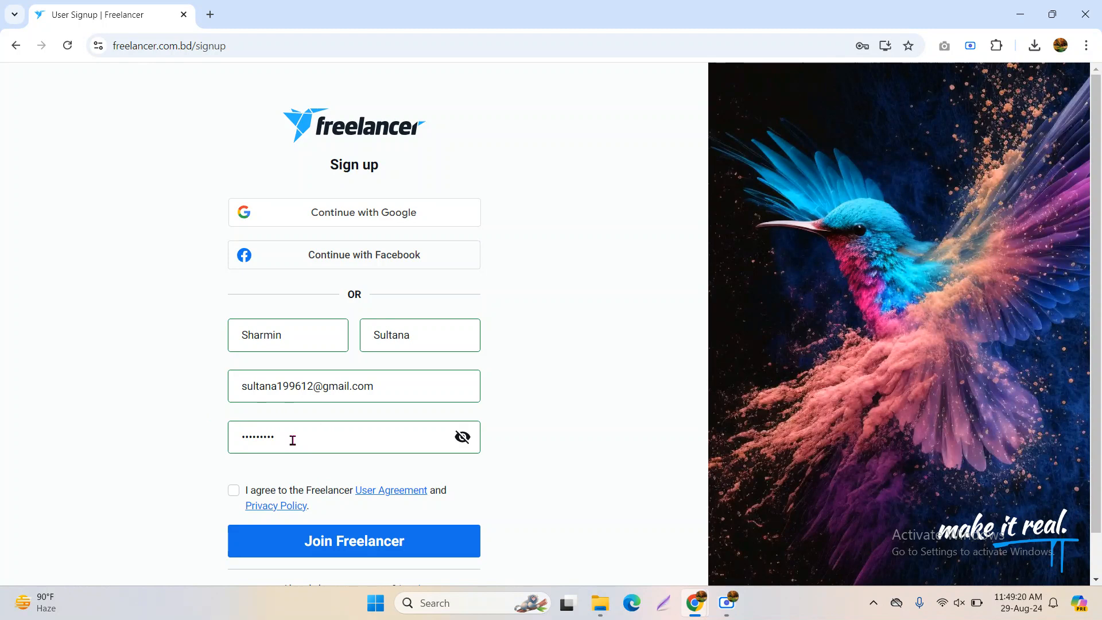
pyautogui.click(235, 492)
pyautogui.click(354, 550)
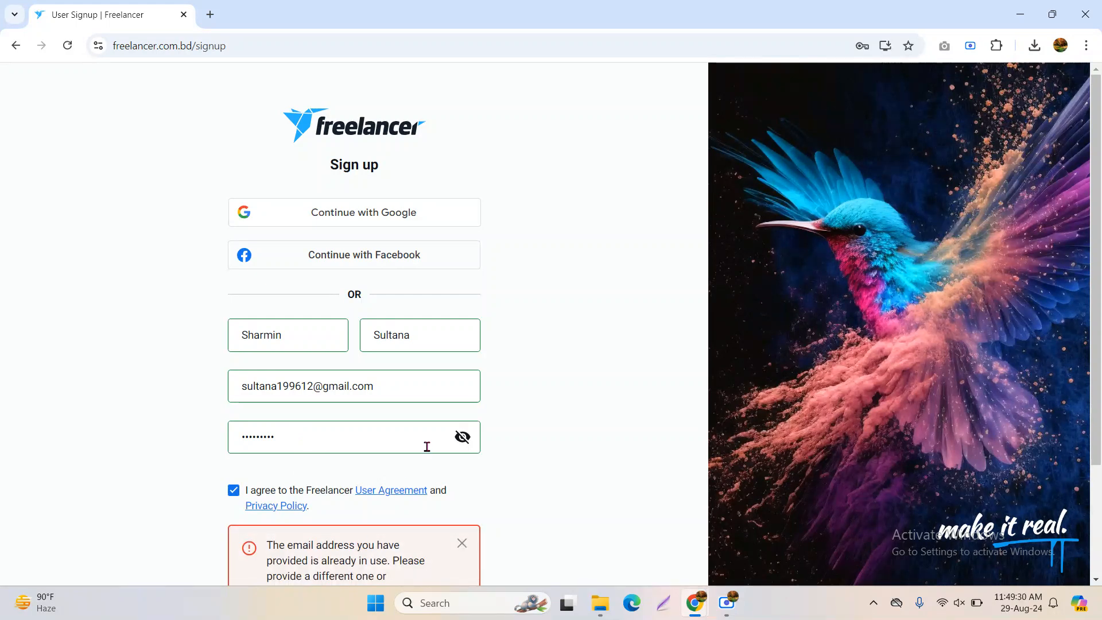
pyautogui.scroll(-1, 427, 447)
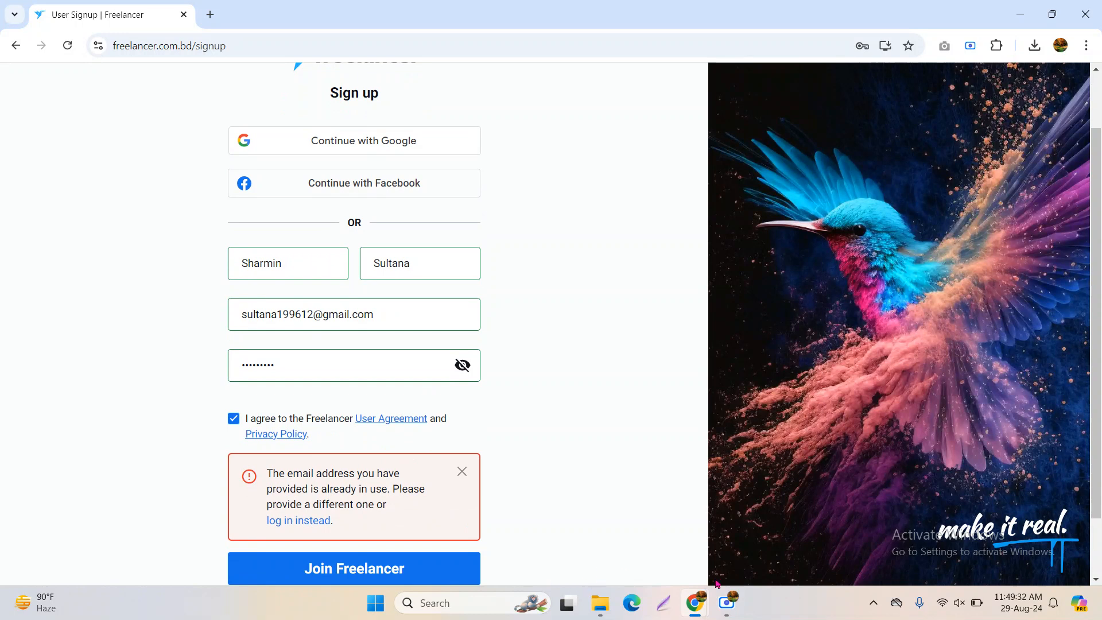
pyautogui.click(727, 603)
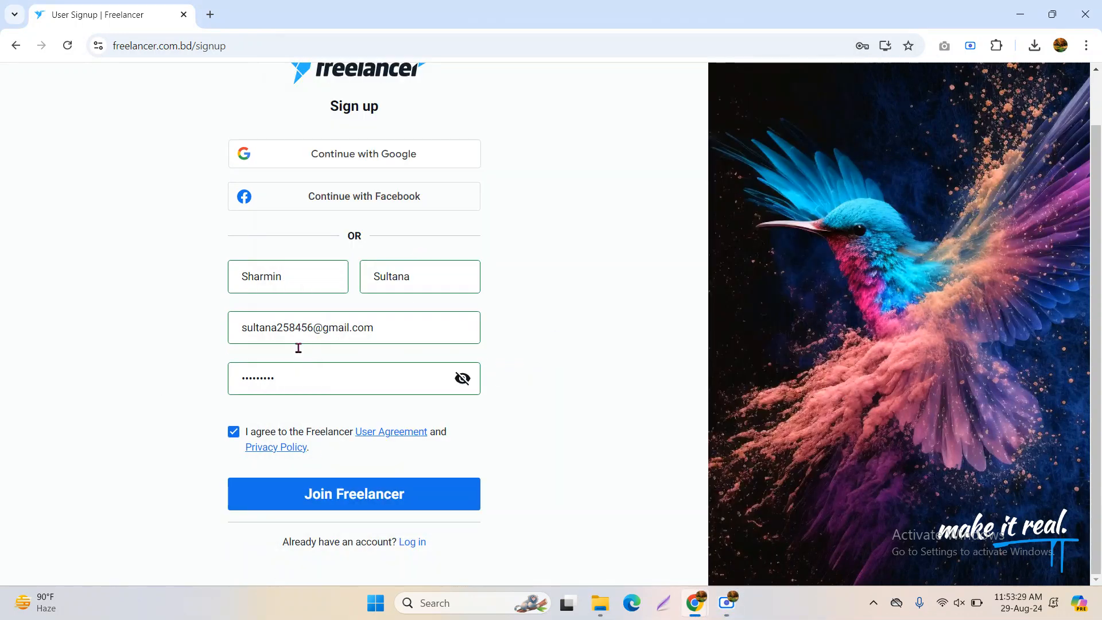
pyautogui.click(340, 502)
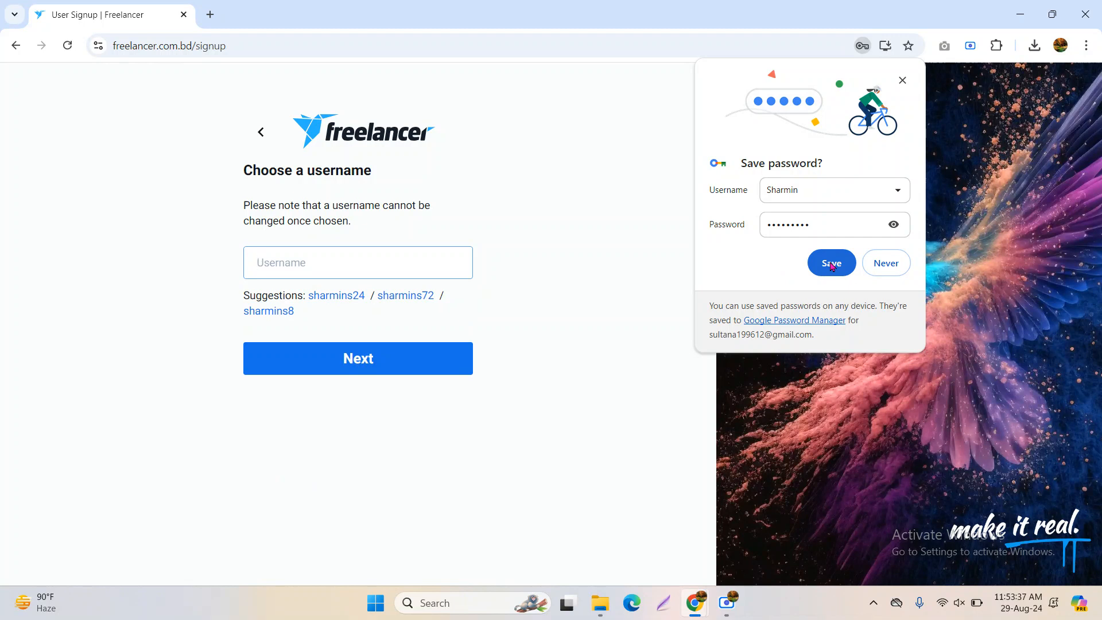
# Save the password in Chrome, then use the first suggested username after the shortened one is taken
pyautogui.click(831, 264)
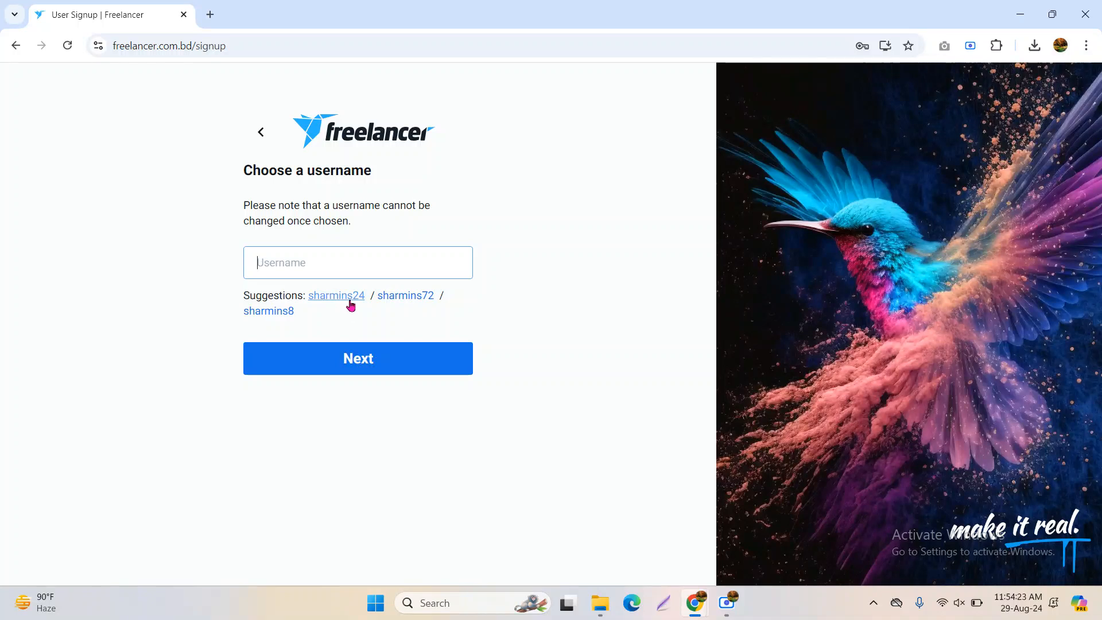
pyautogui.click(349, 300)
pyautogui.click(303, 263)
pyautogui.press('BackSpace')
pyautogui.click(503, 191)
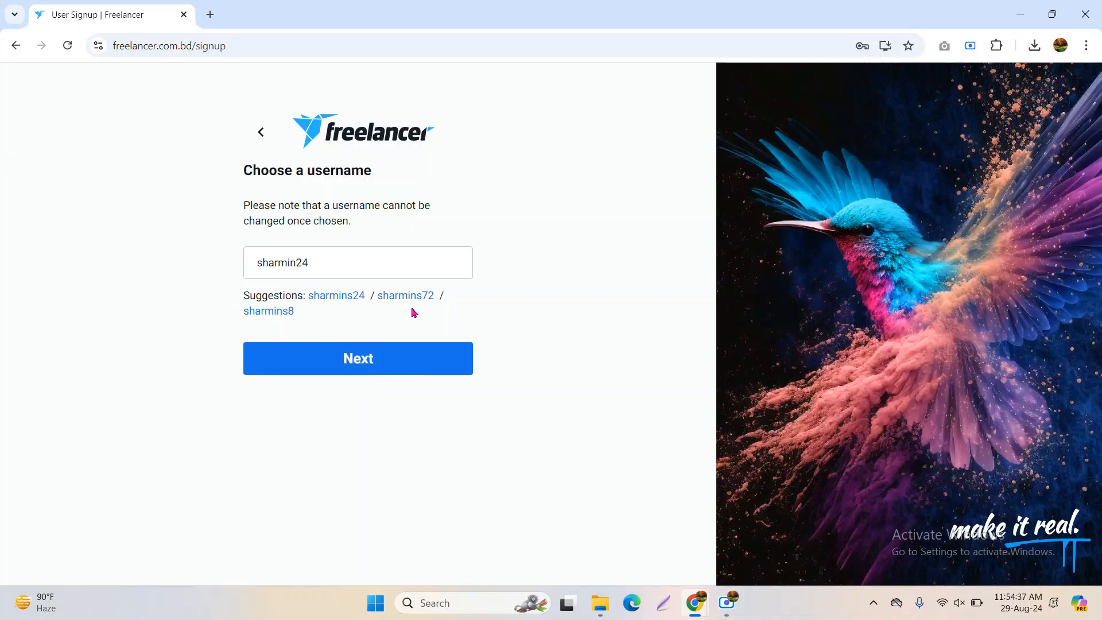
pyautogui.click(359, 374)
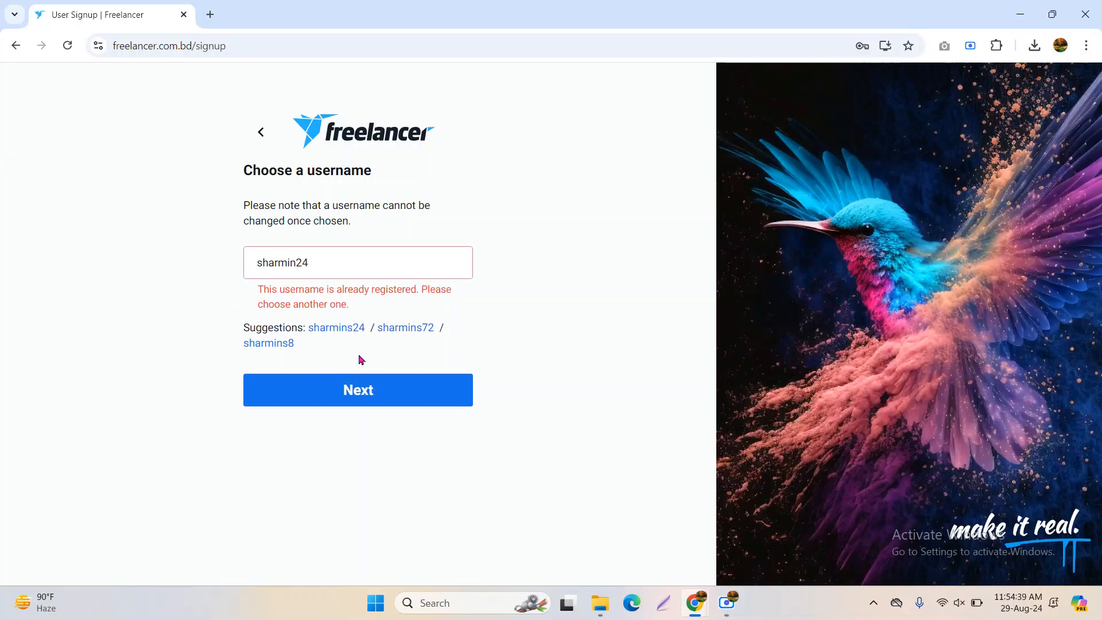
pyautogui.moveTo(260, 288); pyautogui.dragTo(418, 305)
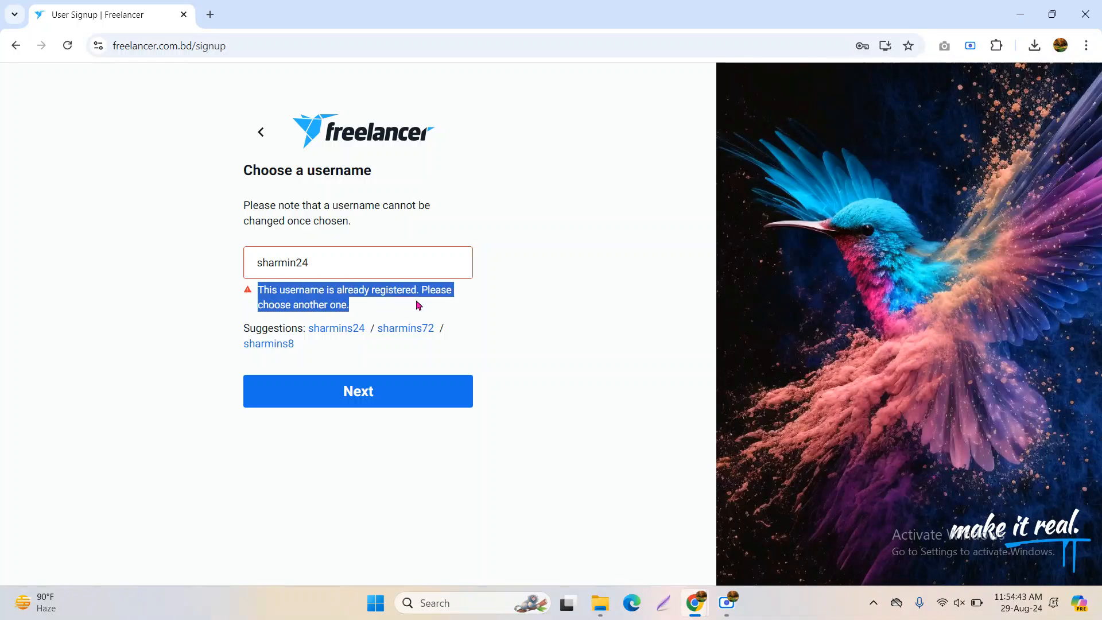
pyautogui.click(315, 263)
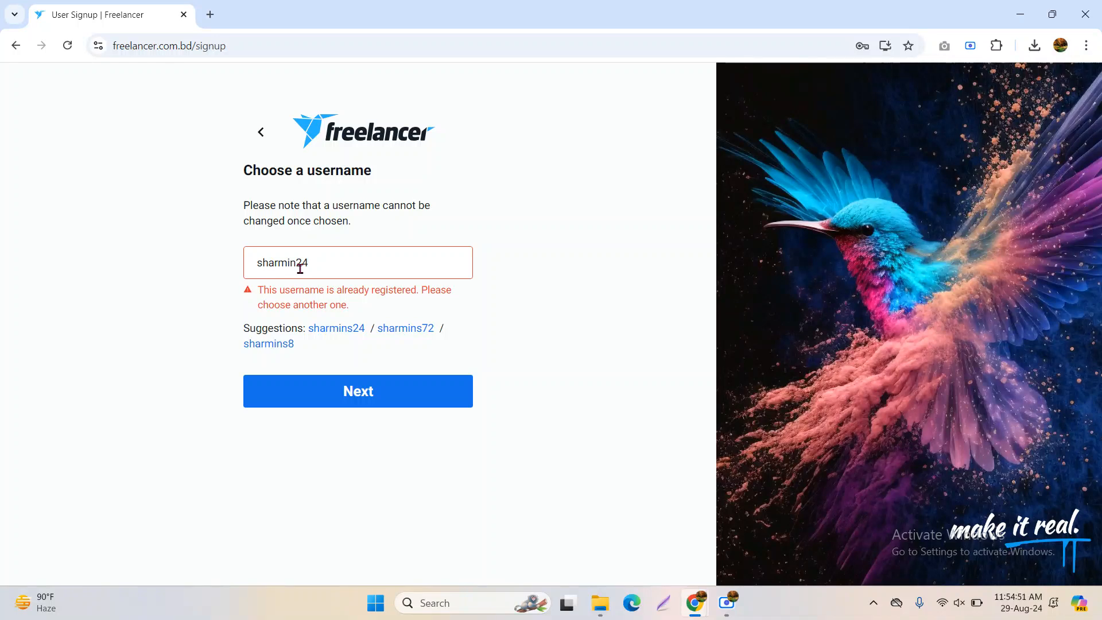
pyautogui.click(340, 335)
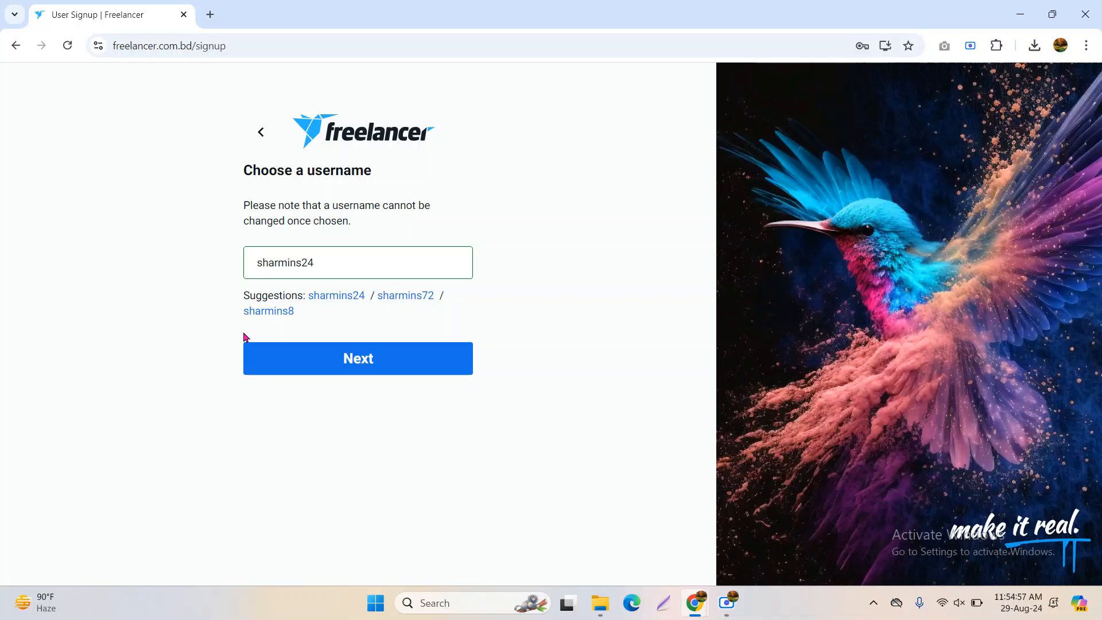
# Accept the username and choose 'I want to work' to reach the Skills step
pyautogui.click(361, 366)
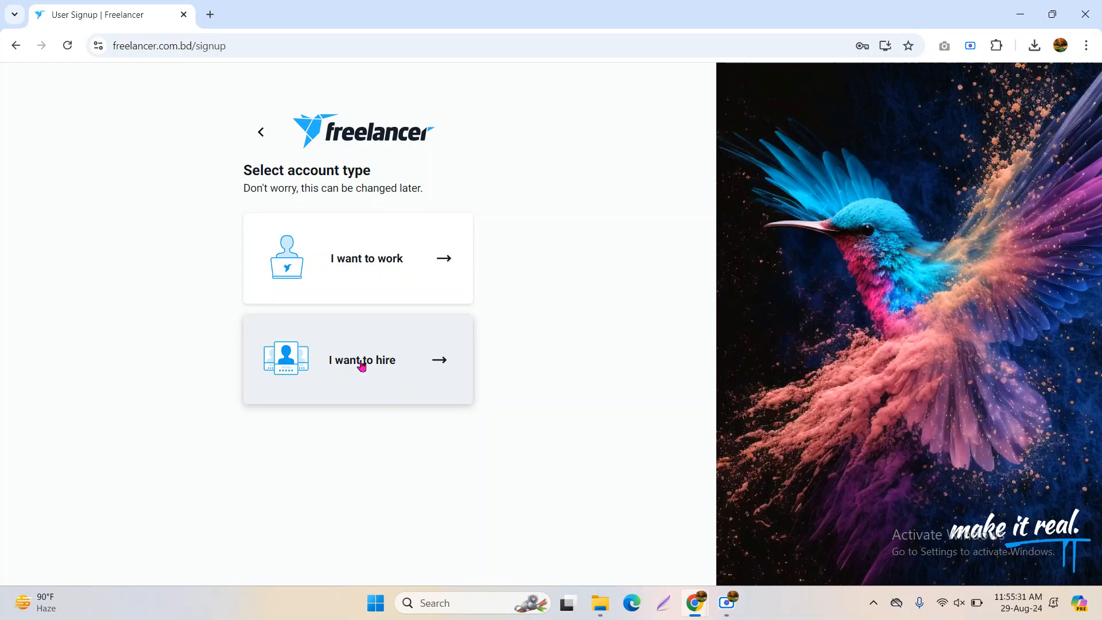
pyautogui.click(404, 250)
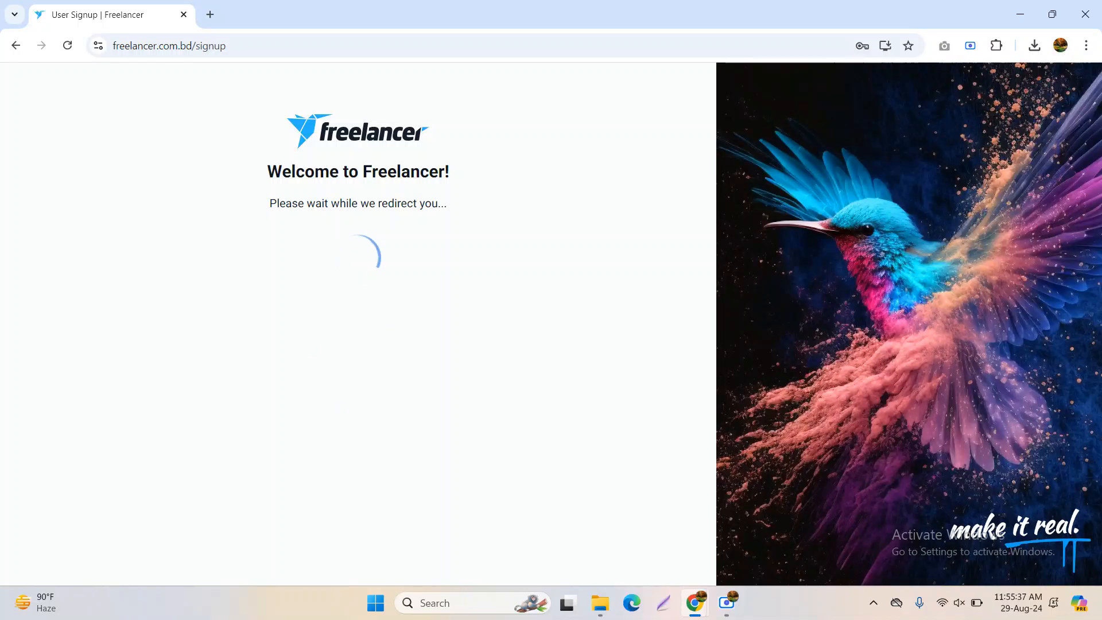
pyautogui.moveTo(567, 603)
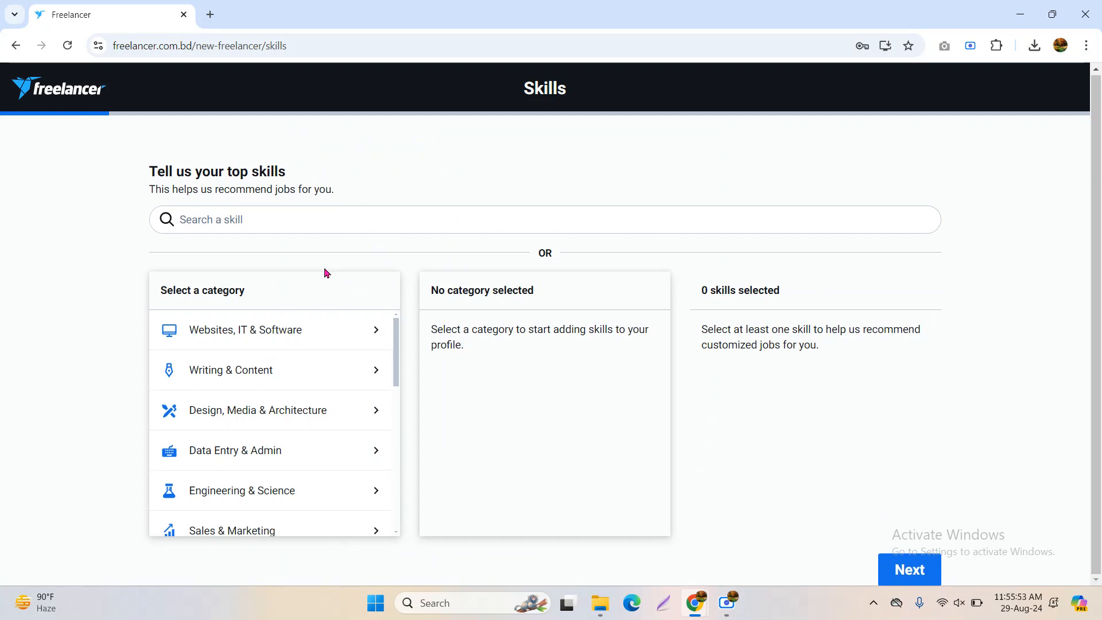
# Open the Websites, IT & Software category and scroll its skills, with 0 selected
pyautogui.scroll(-8, 319, 431)
pyautogui.scroll(8, 322, 430)
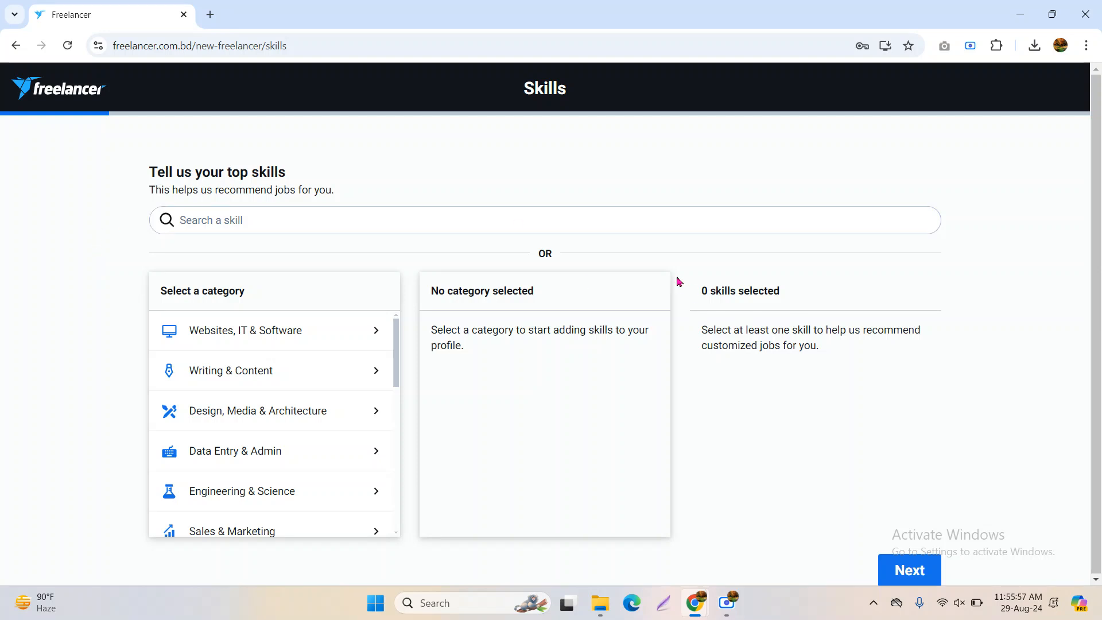
pyautogui.moveTo(701, 290); pyautogui.dragTo(791, 292)
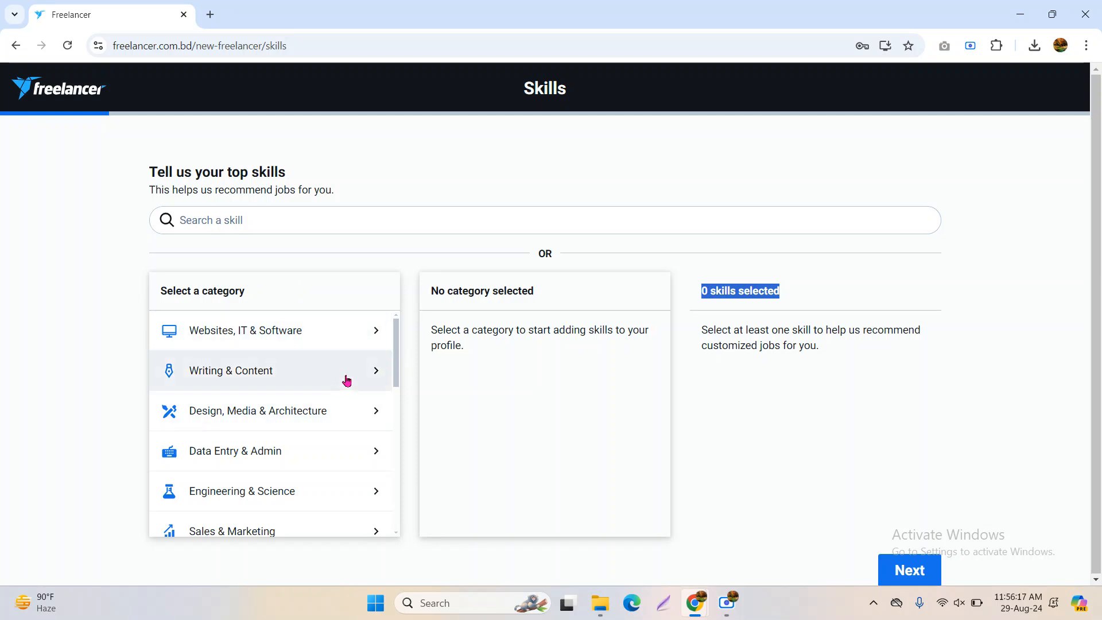
pyautogui.scroll(-8, 325, 389)
pyautogui.scroll(8, 246, 499)
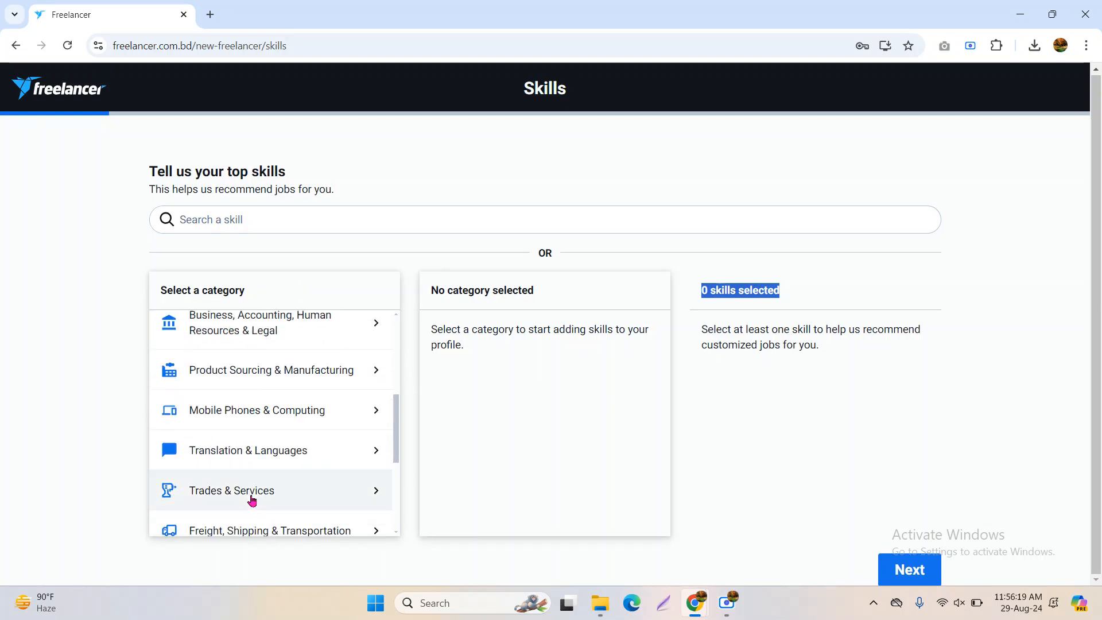
pyautogui.click(317, 338)
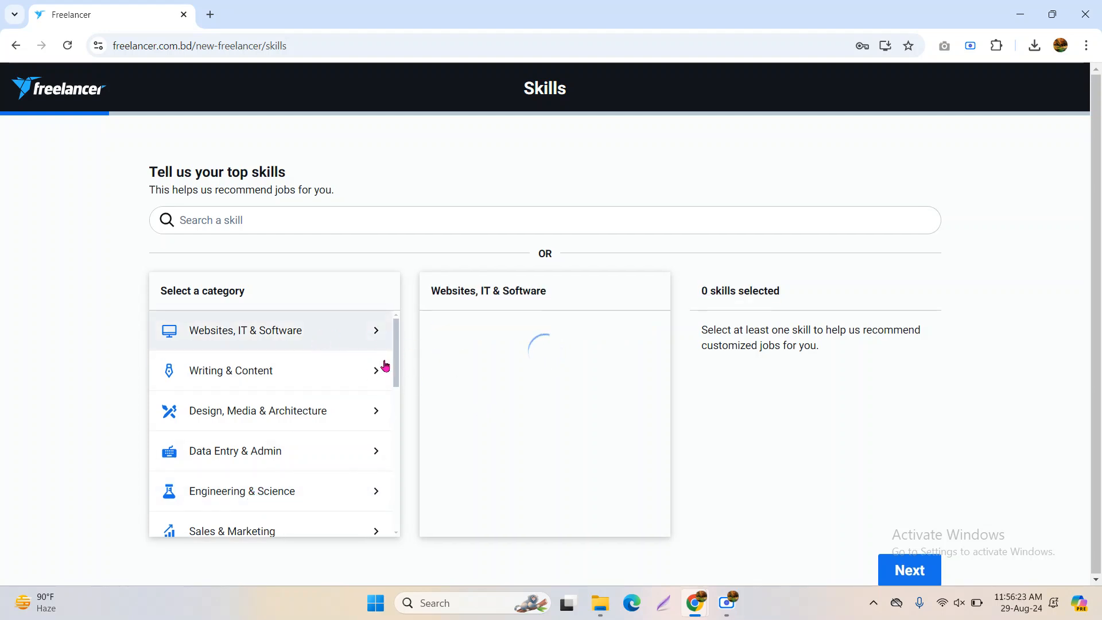
pyautogui.scroll(-3, 554, 389)
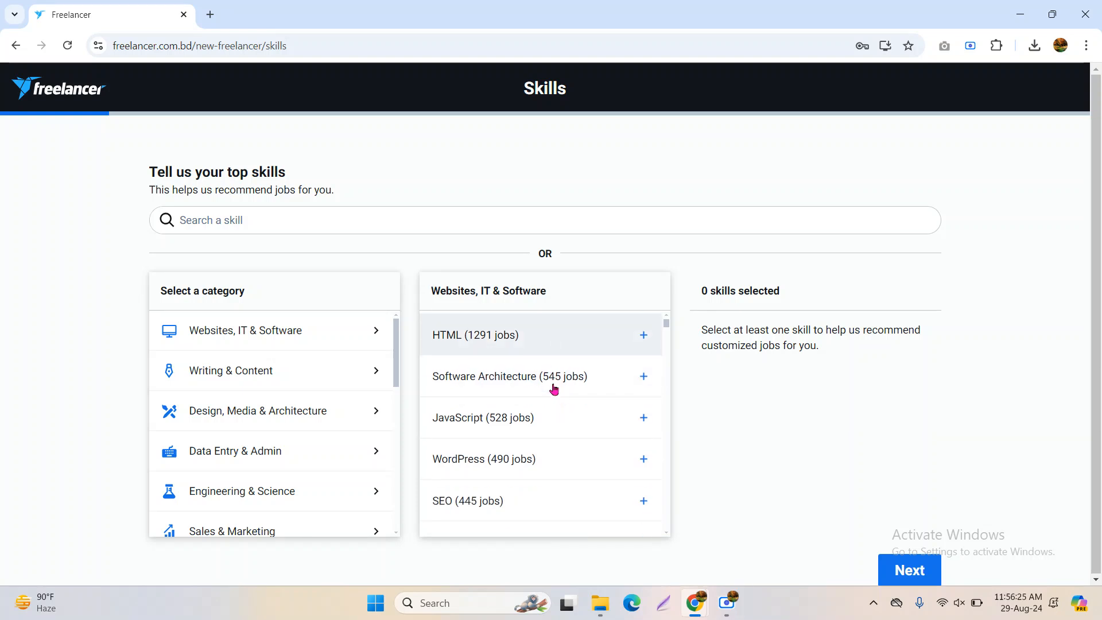
pyautogui.scroll(-1, 554, 390)
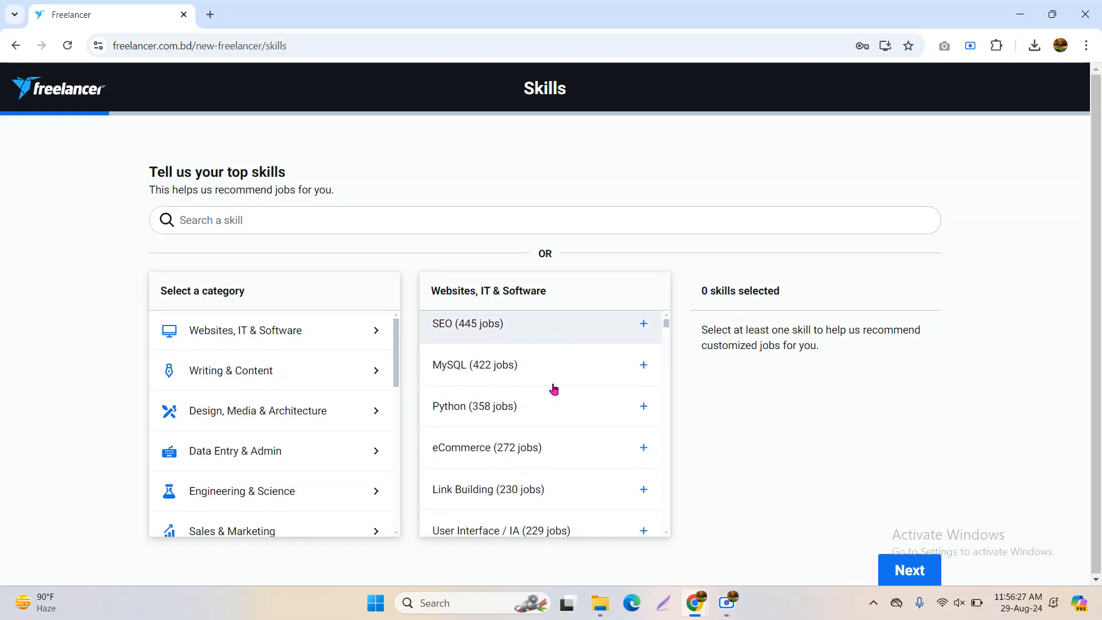
pyautogui.scroll(1, 552, 390)
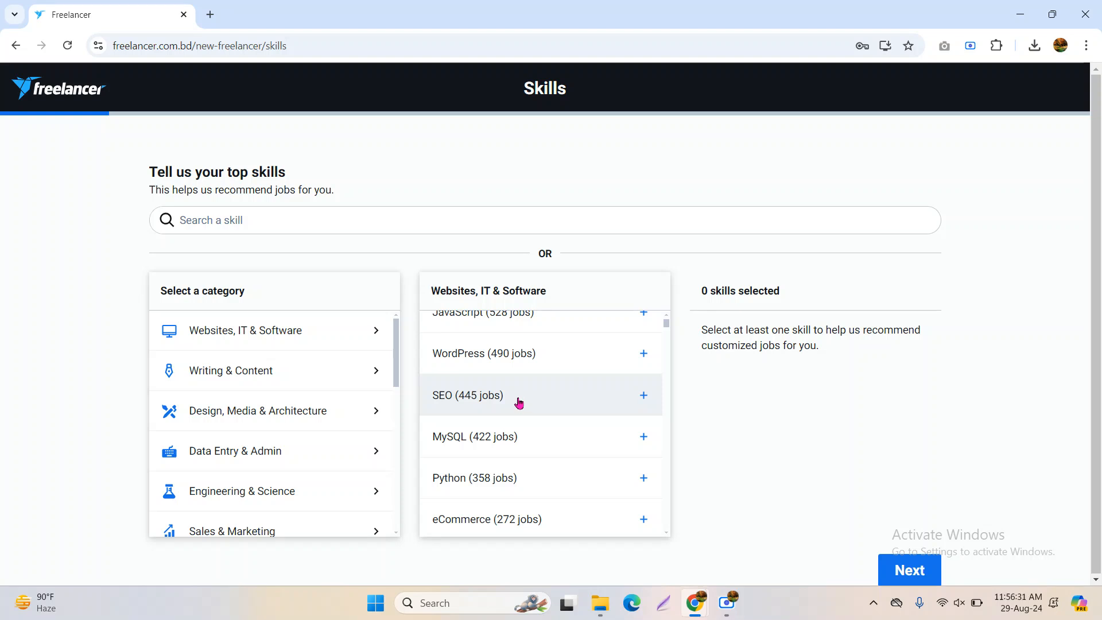
# Add Twitter as the first skill from the Websites, IT & Software list
pyautogui.scroll(-3, 517, 403)
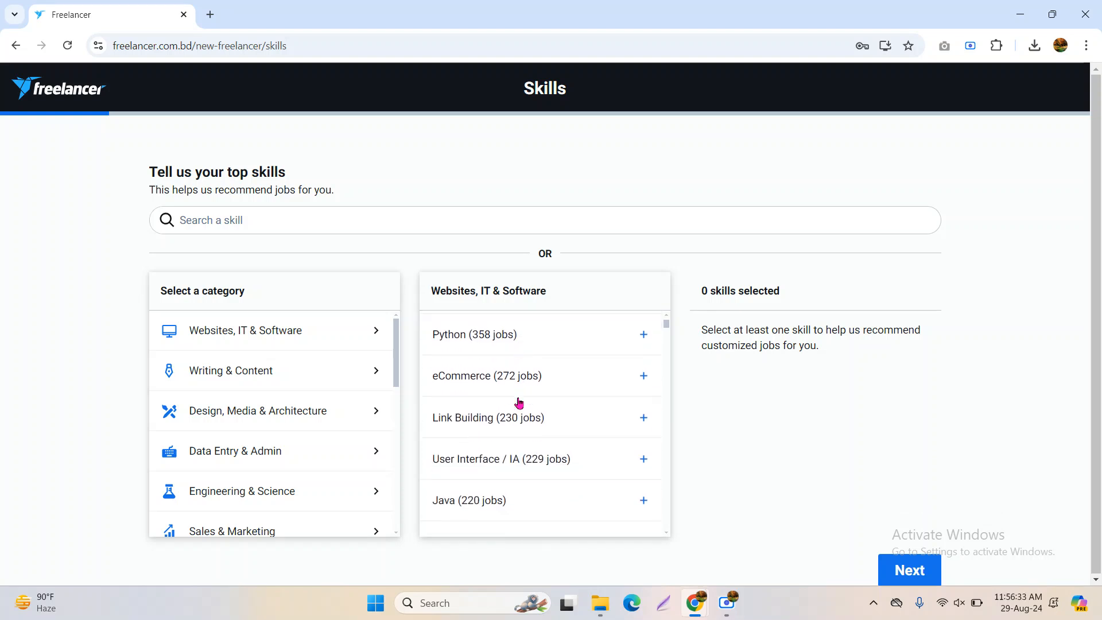
pyautogui.click(504, 405)
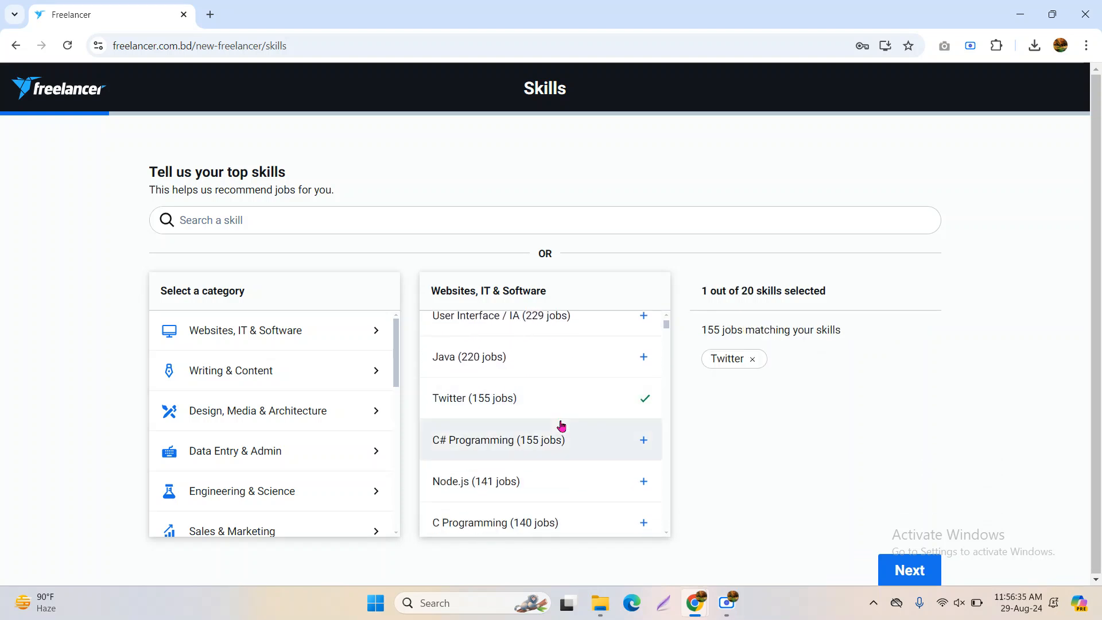
pyautogui.scroll(-2, 561, 425)
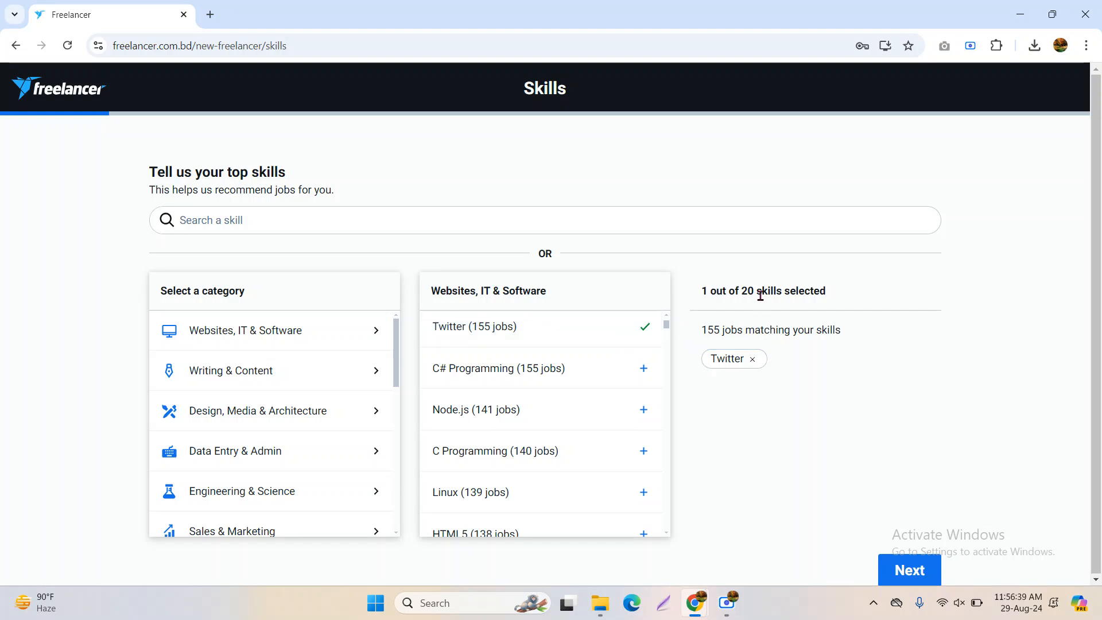
pyautogui.moveTo(698, 290); pyautogui.dragTo(846, 292)
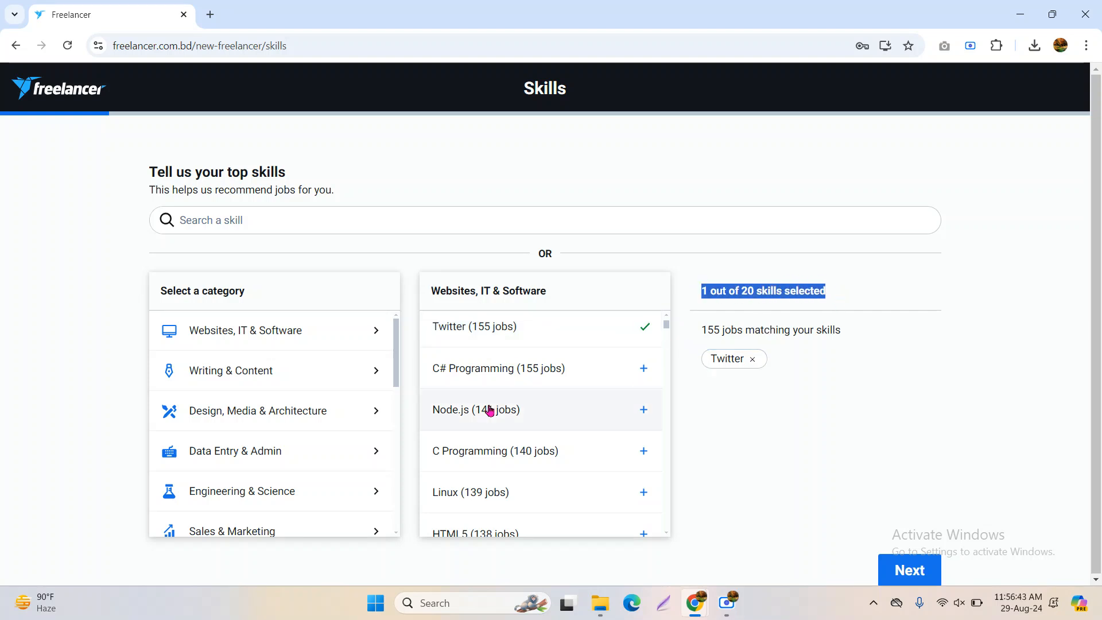
pyautogui.scroll(-2, 511, 475)
pyautogui.scroll(-4, 517, 473)
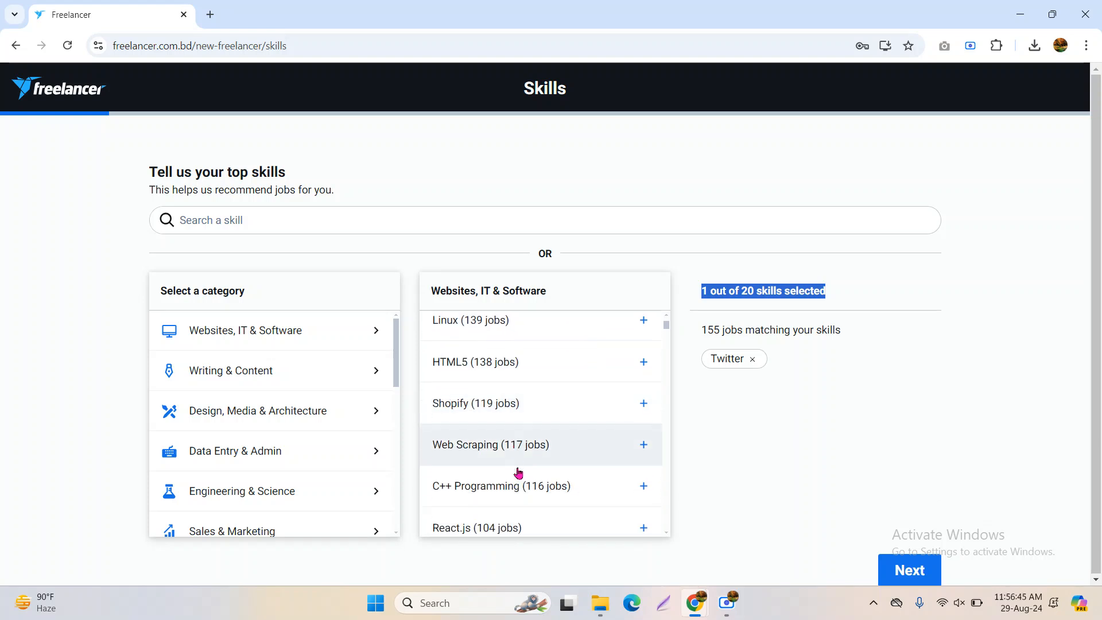
pyautogui.scroll(8, 519, 469)
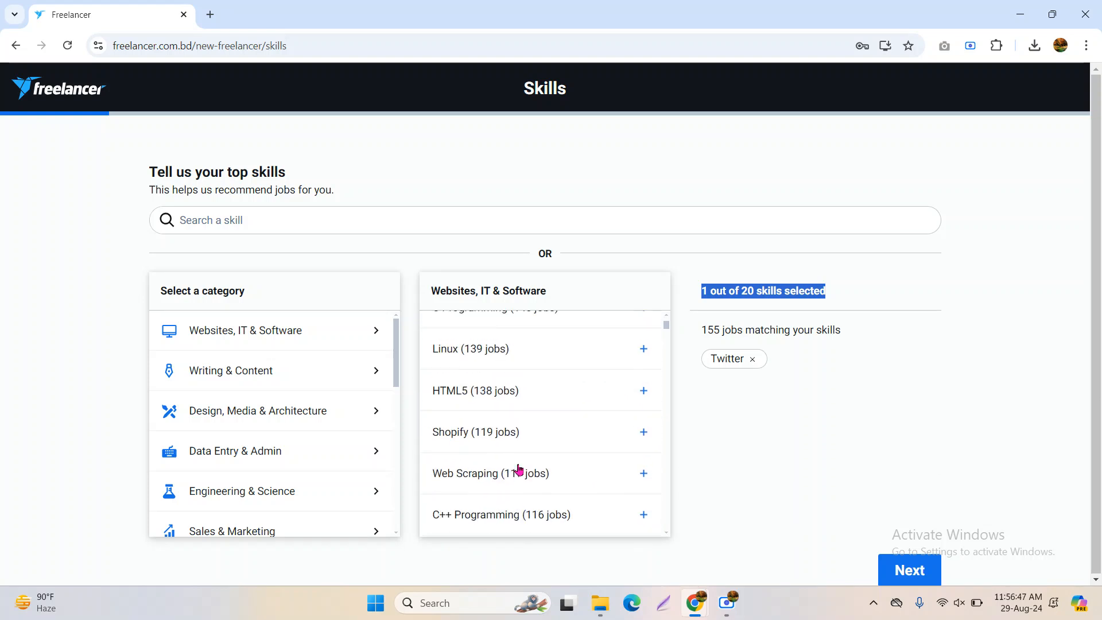
pyautogui.scroll(6, 520, 466)
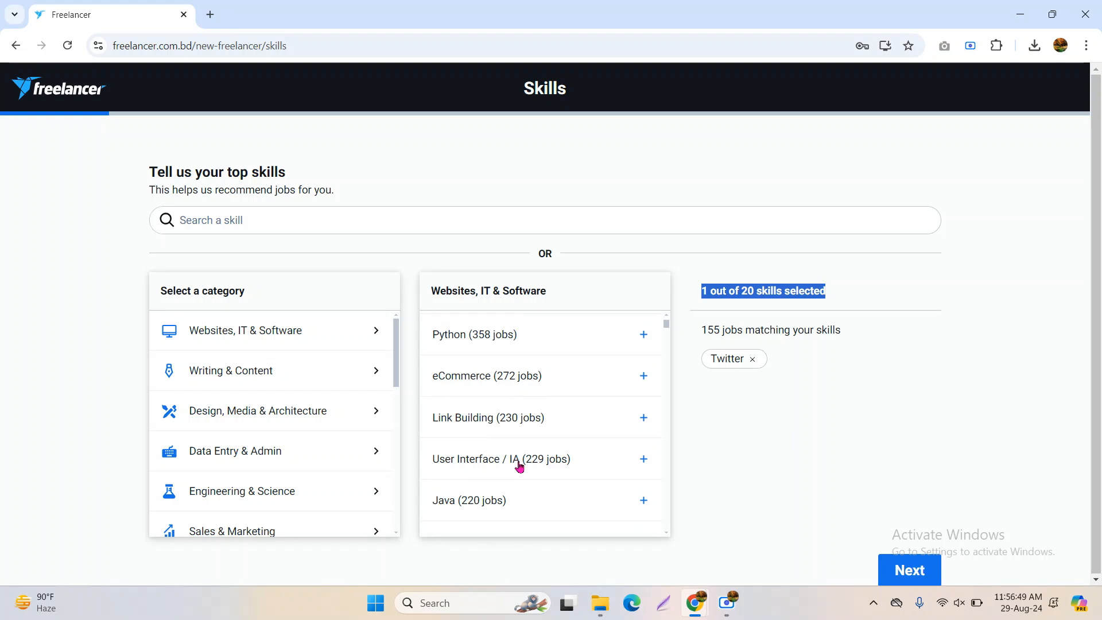
pyautogui.scroll(-4, 520, 465)
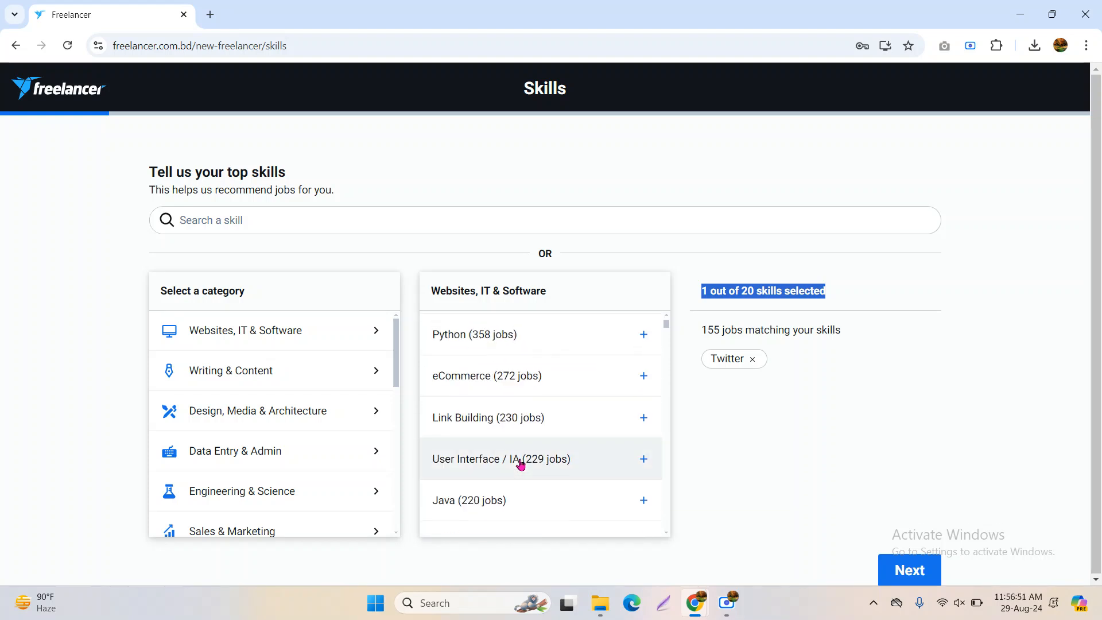
pyautogui.scroll(-3, 542, 425)
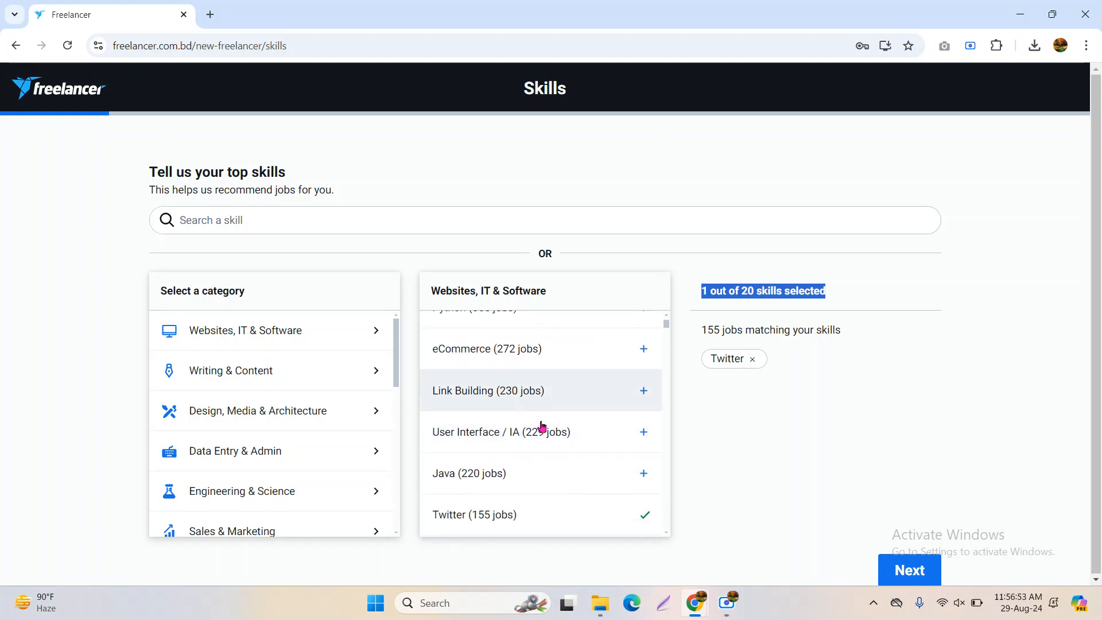
pyautogui.scroll(-6, 541, 426)
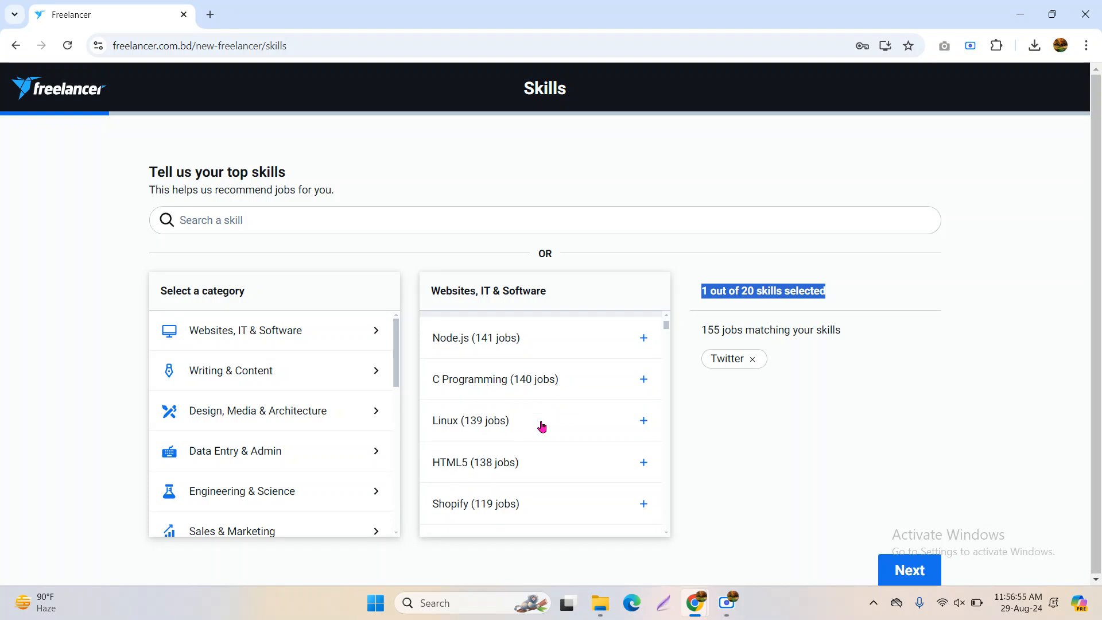
pyautogui.scroll(-3, 542, 425)
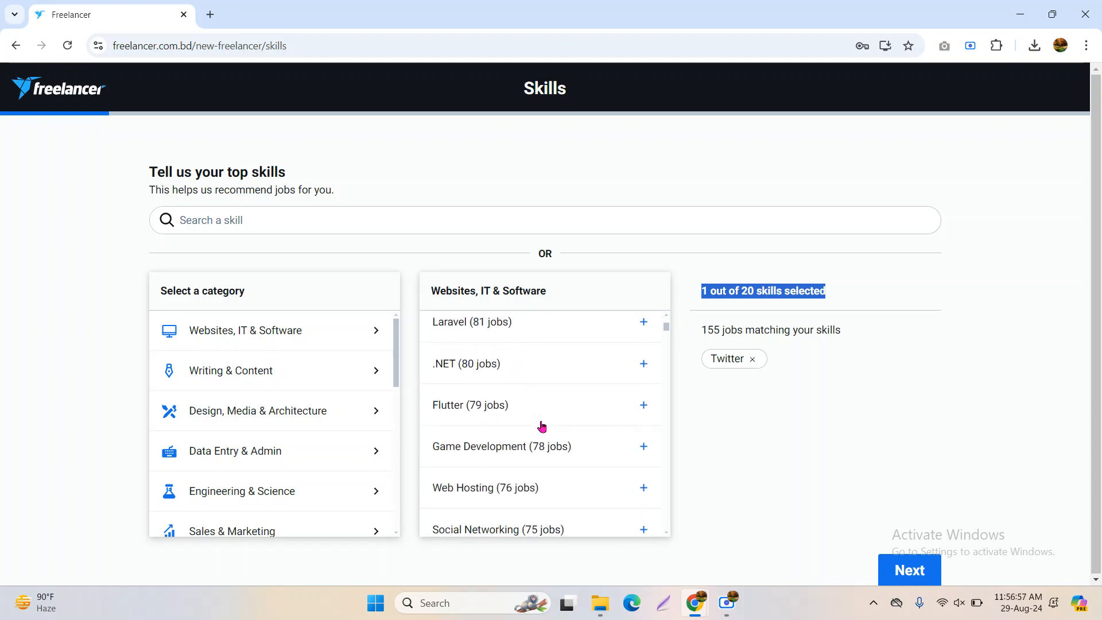
pyautogui.scroll(-5, 476, 441)
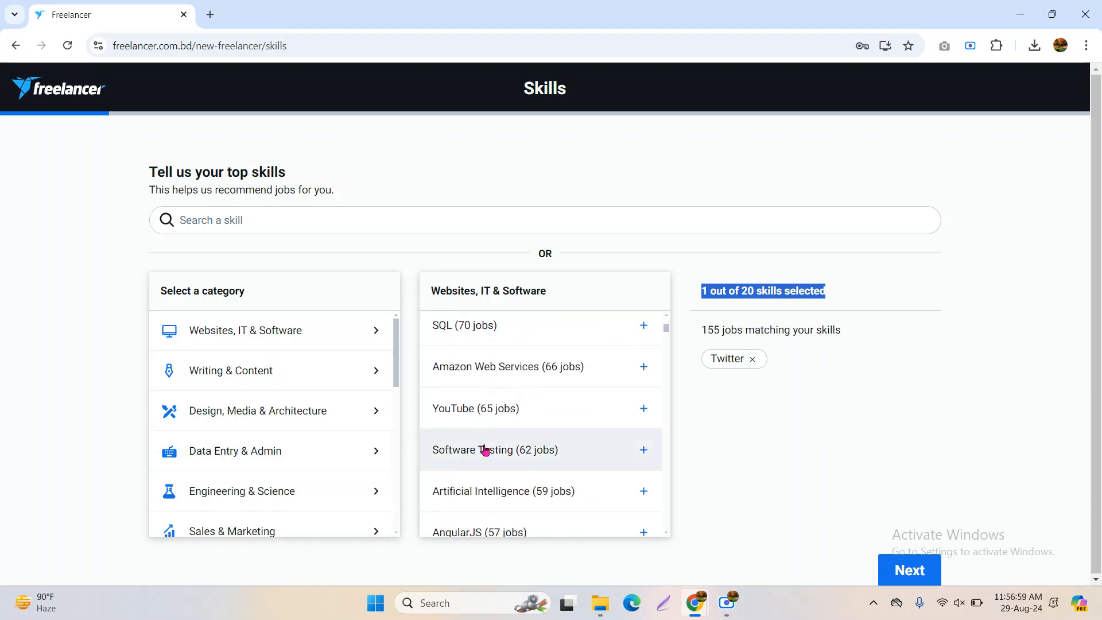
# Add YouTube, Pinterest, Google Analytics, Instagram, Digital Marketing and Linkedin, totalling seven skills
pyautogui.click(534, 420)
pyautogui.scroll(-3, 566, 460)
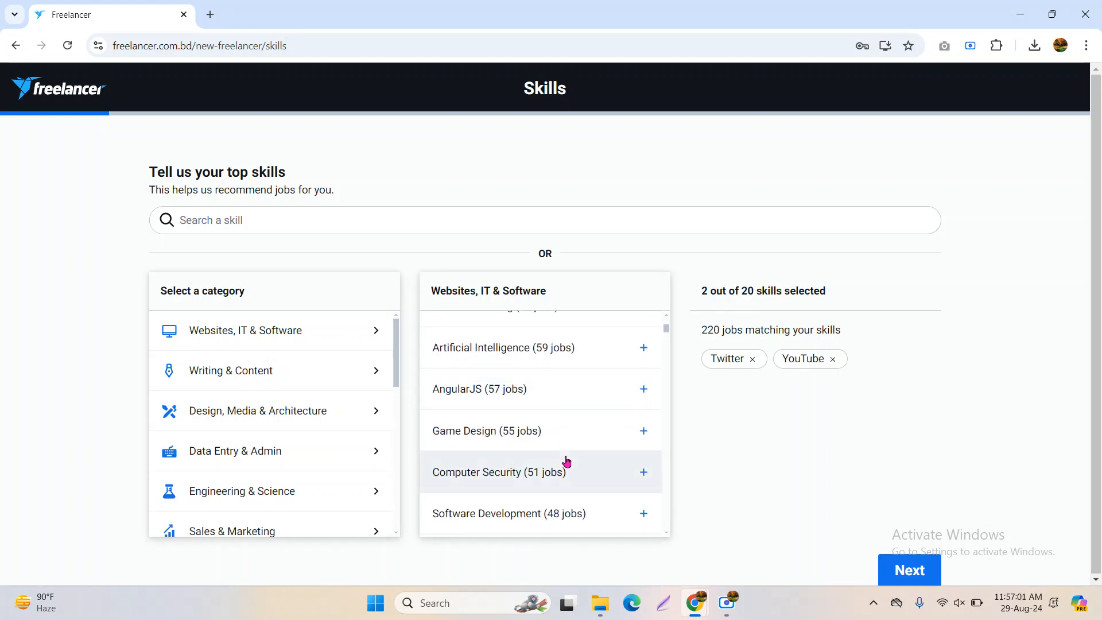
pyautogui.scroll(-3, 566, 460)
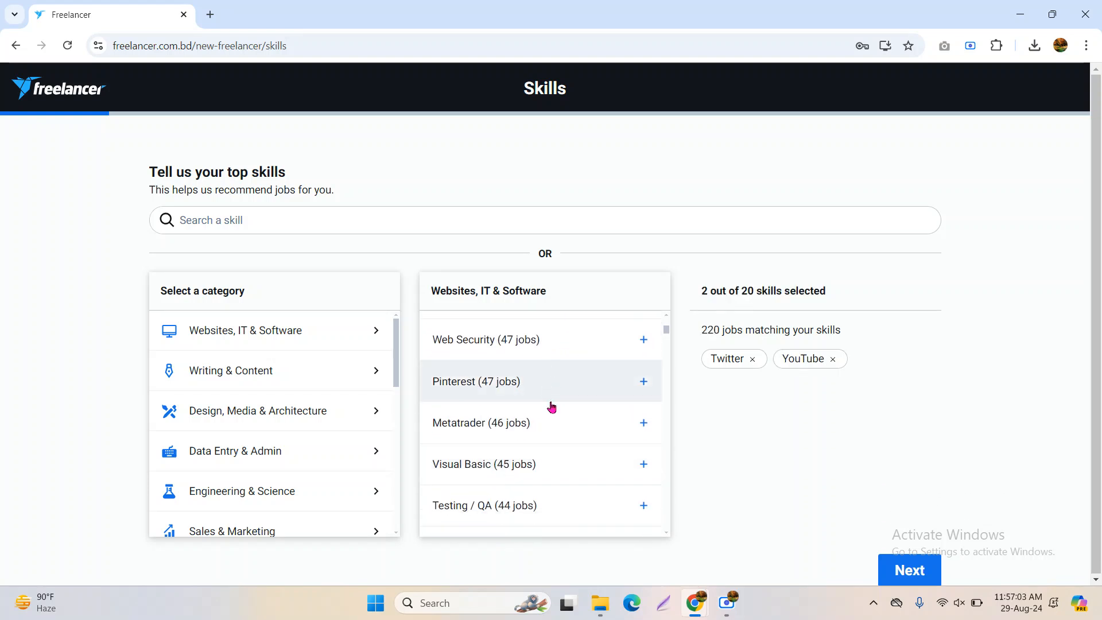
pyautogui.click(562, 393)
pyautogui.scroll(-2, 561, 477)
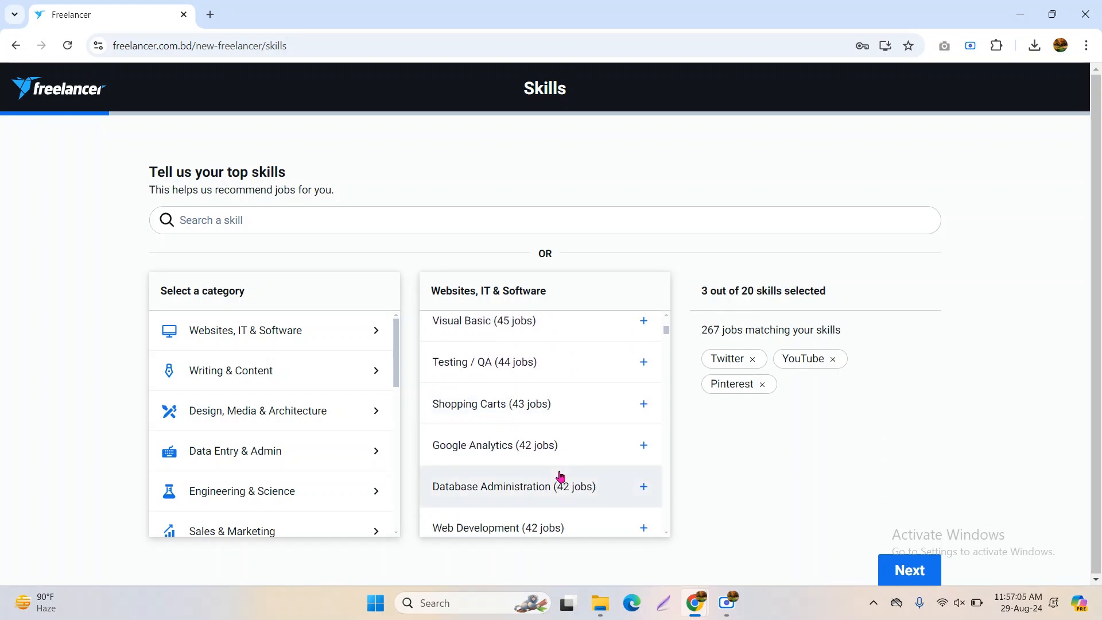
pyautogui.scroll(-1, 561, 475)
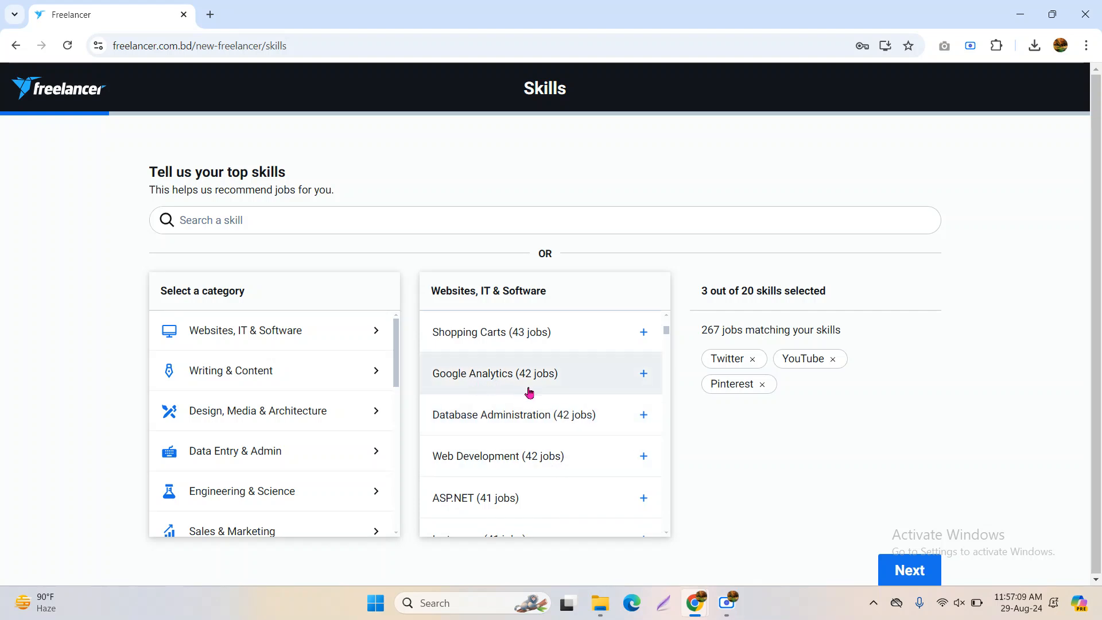
pyautogui.click(571, 380)
pyautogui.scroll(-2, 583, 448)
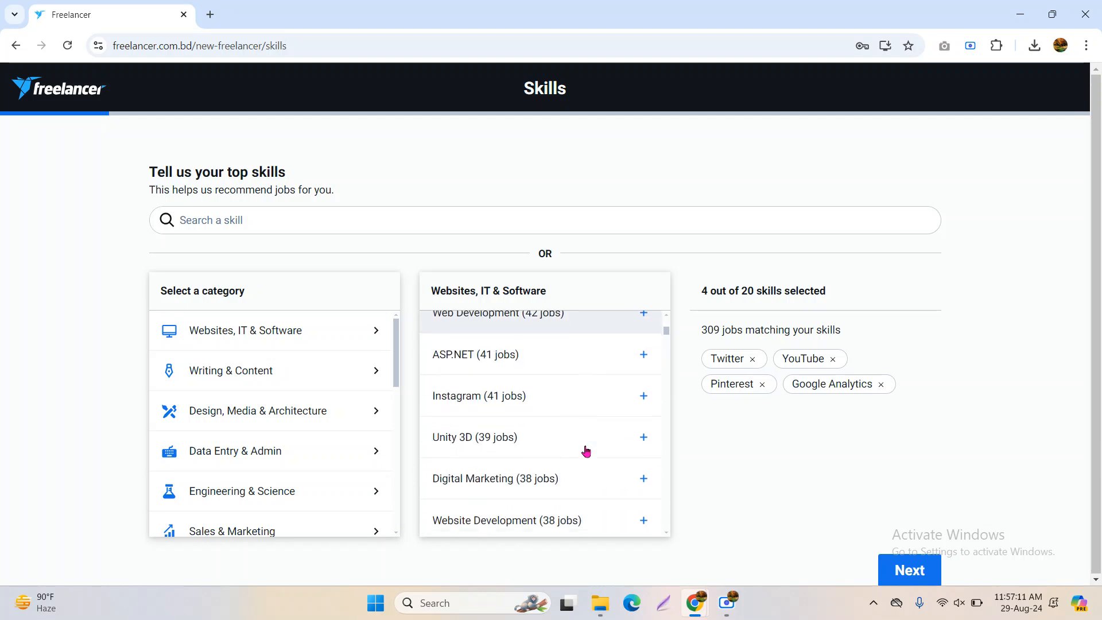
pyautogui.click(568, 405)
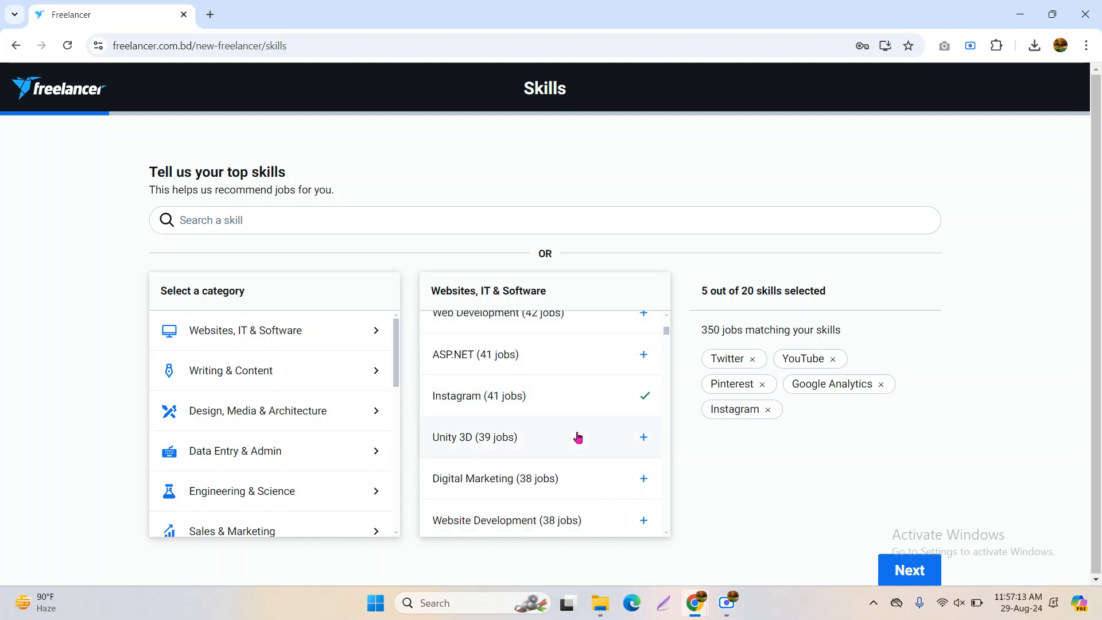
pyautogui.scroll(-1, 583, 448)
pyautogui.click(574, 406)
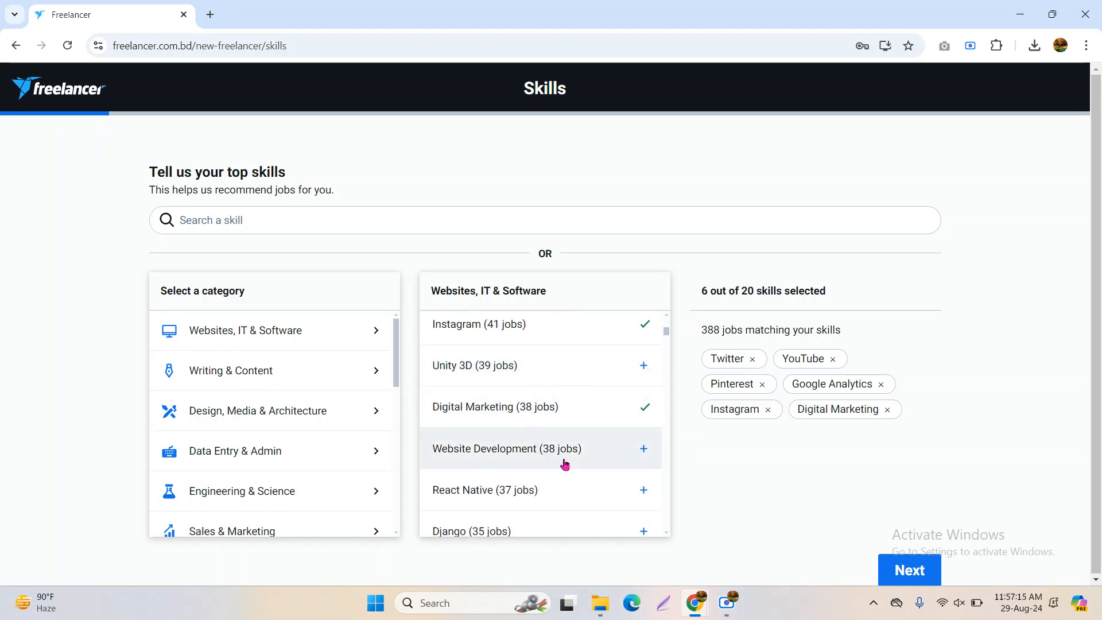
pyautogui.scroll(-5, 566, 464)
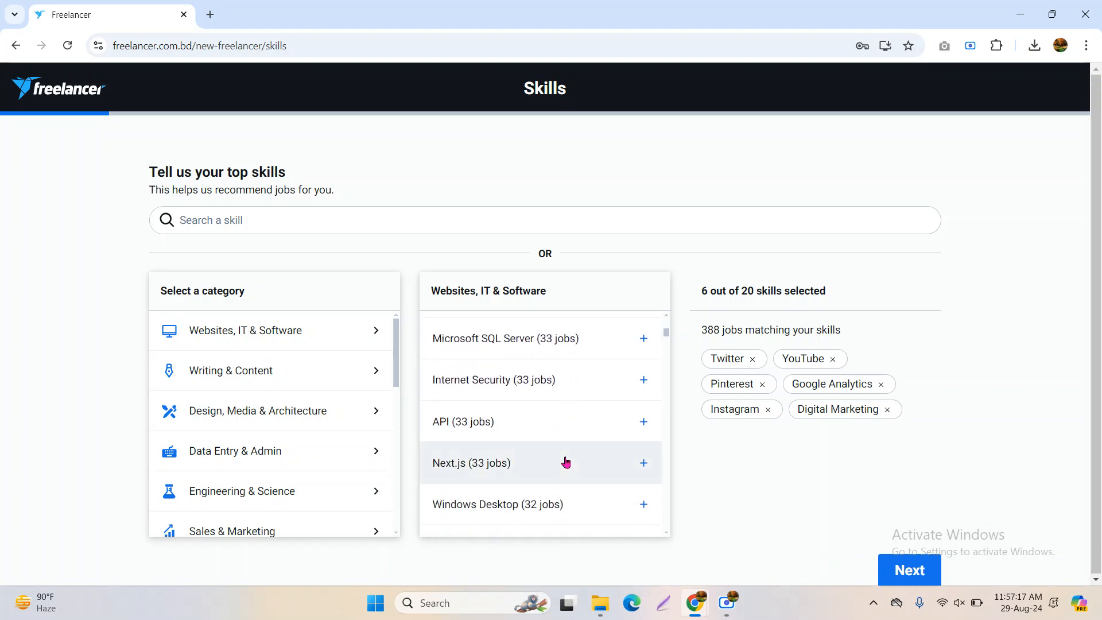
pyautogui.scroll(-1, 565, 462)
pyautogui.scroll(-2, 566, 461)
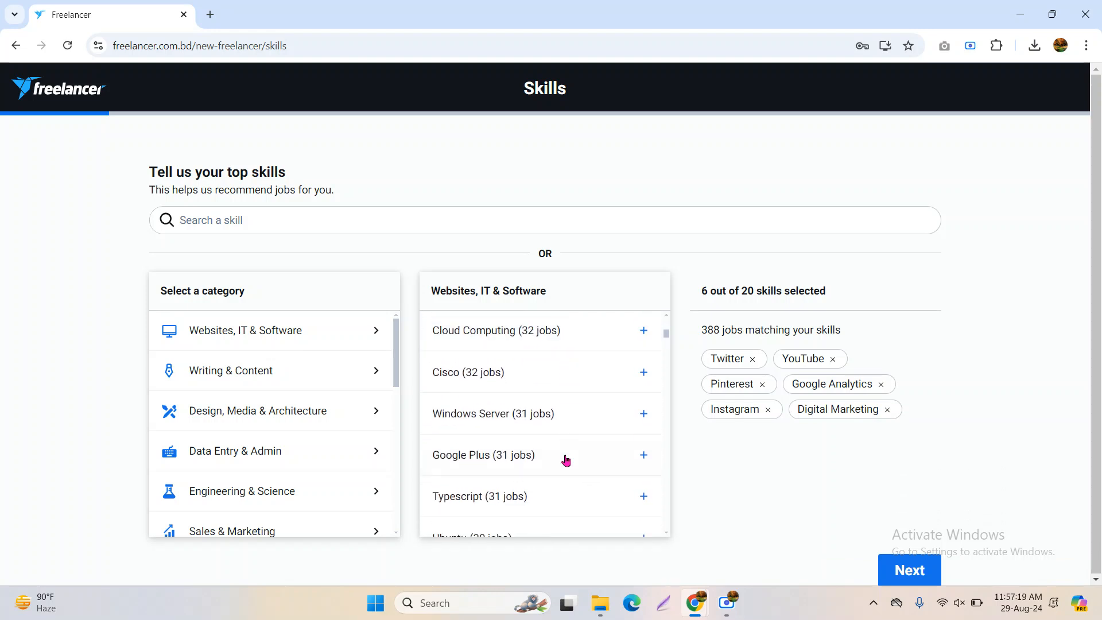
pyautogui.scroll(-4, 566, 459)
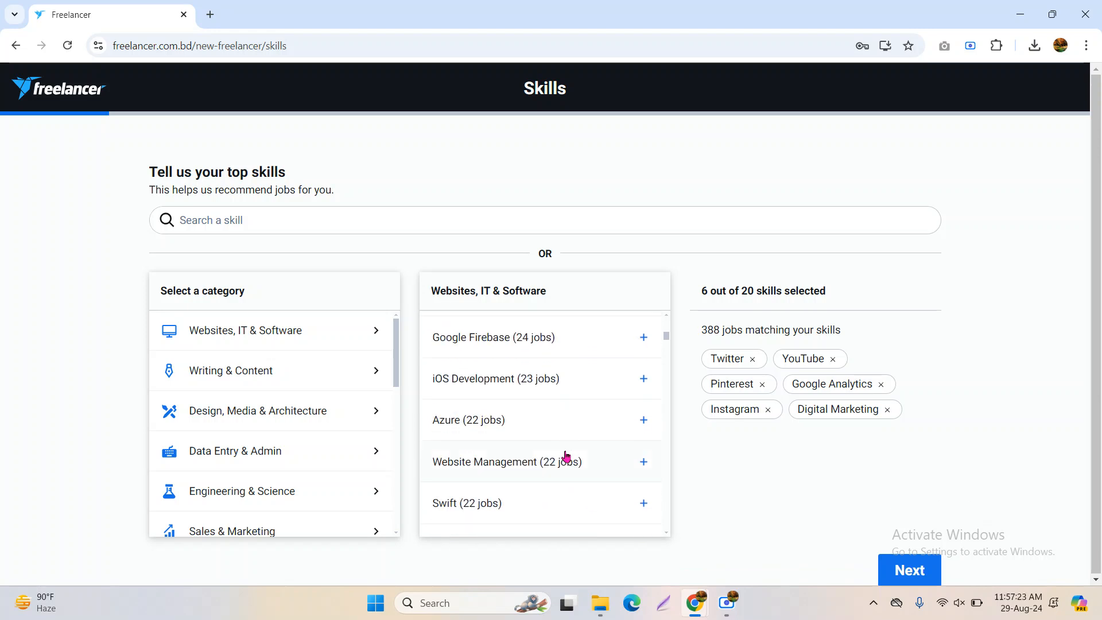
pyautogui.scroll(-3, 566, 456)
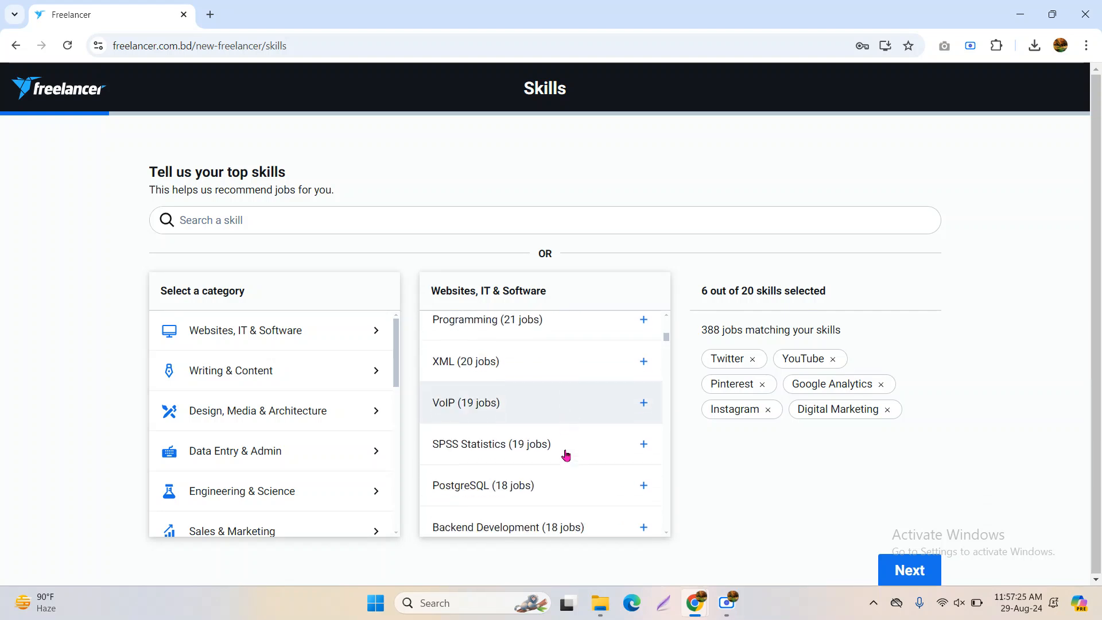
pyautogui.scroll(-4, 566, 455)
pyautogui.click(569, 430)
pyautogui.scroll(-3, 563, 470)
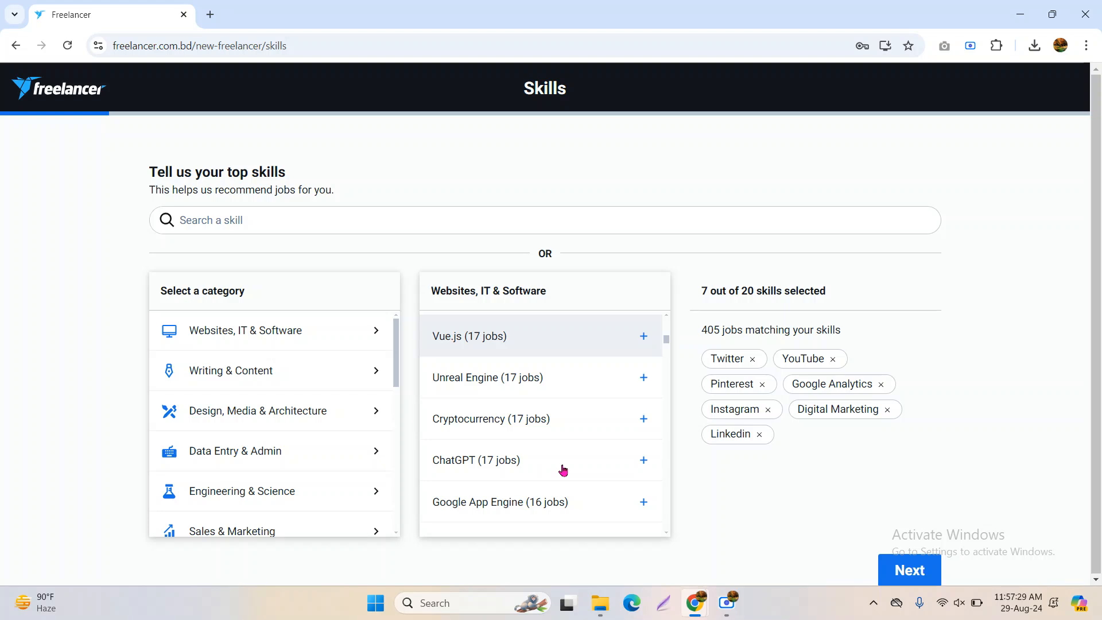
pyautogui.scroll(-3, 562, 468)
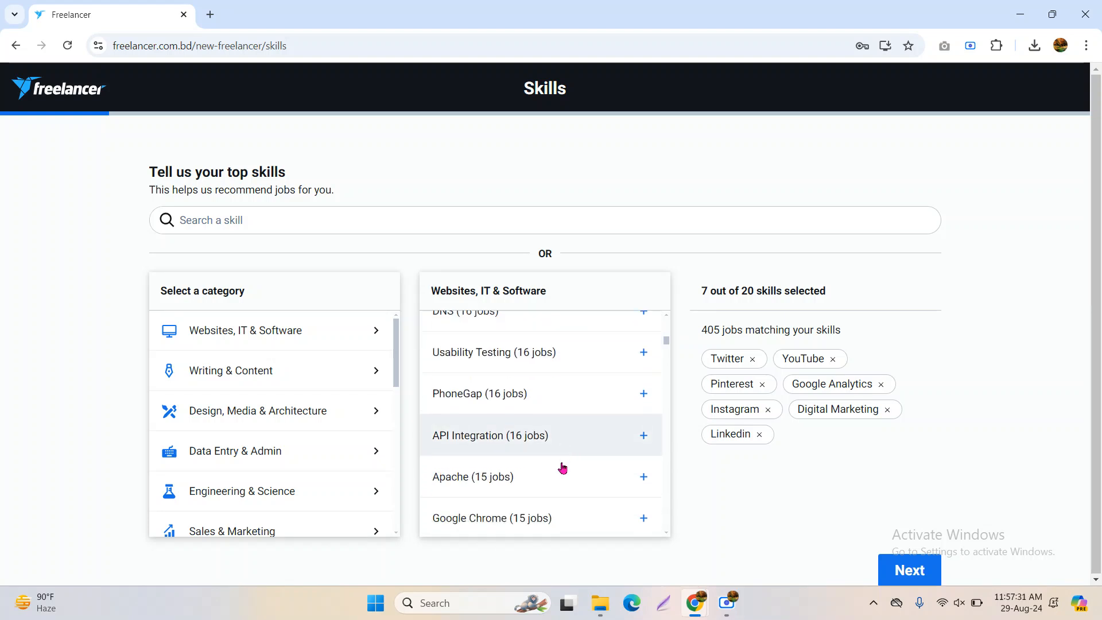
pyautogui.scroll(-3, 563, 468)
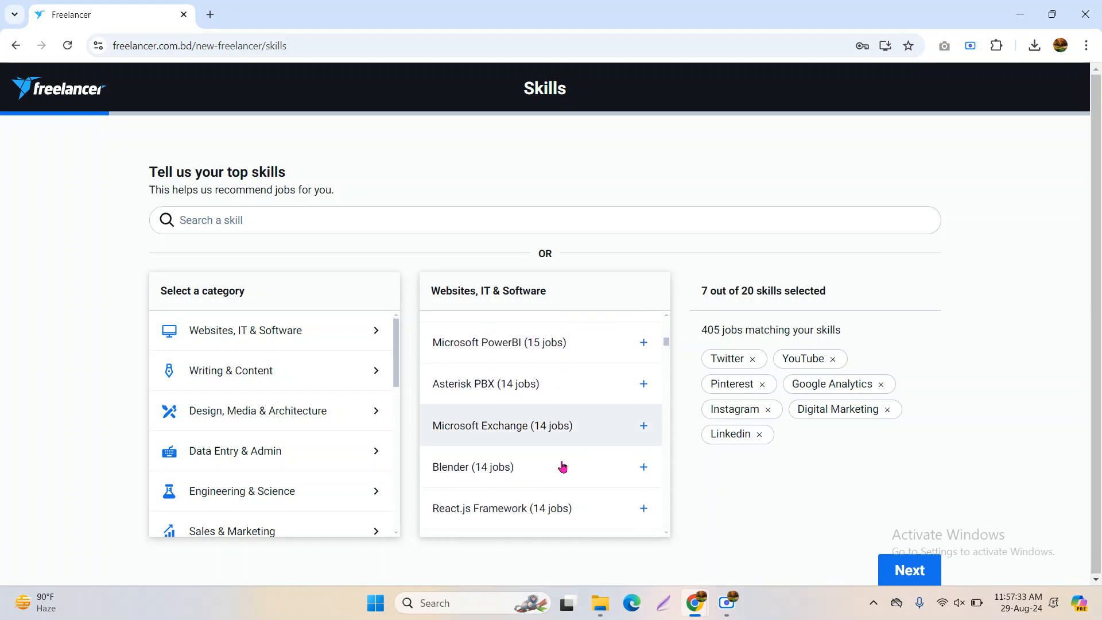
pyautogui.scroll(-8, 563, 466)
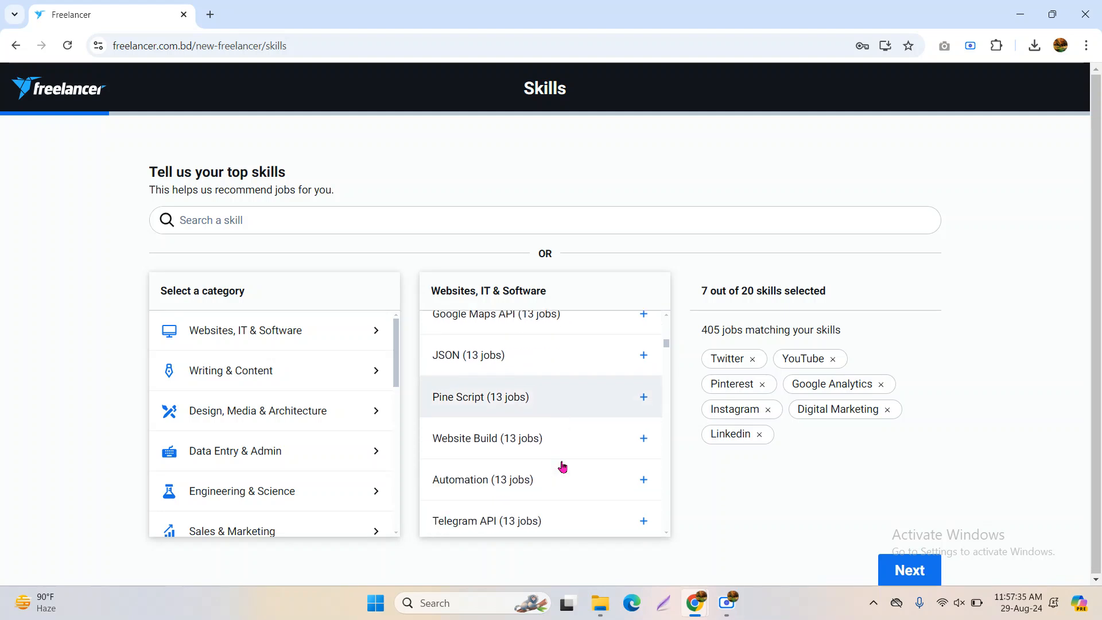
pyautogui.scroll(-5, 562, 466)
pyautogui.scroll(-4, 563, 467)
pyautogui.scroll(-10, 561, 462)
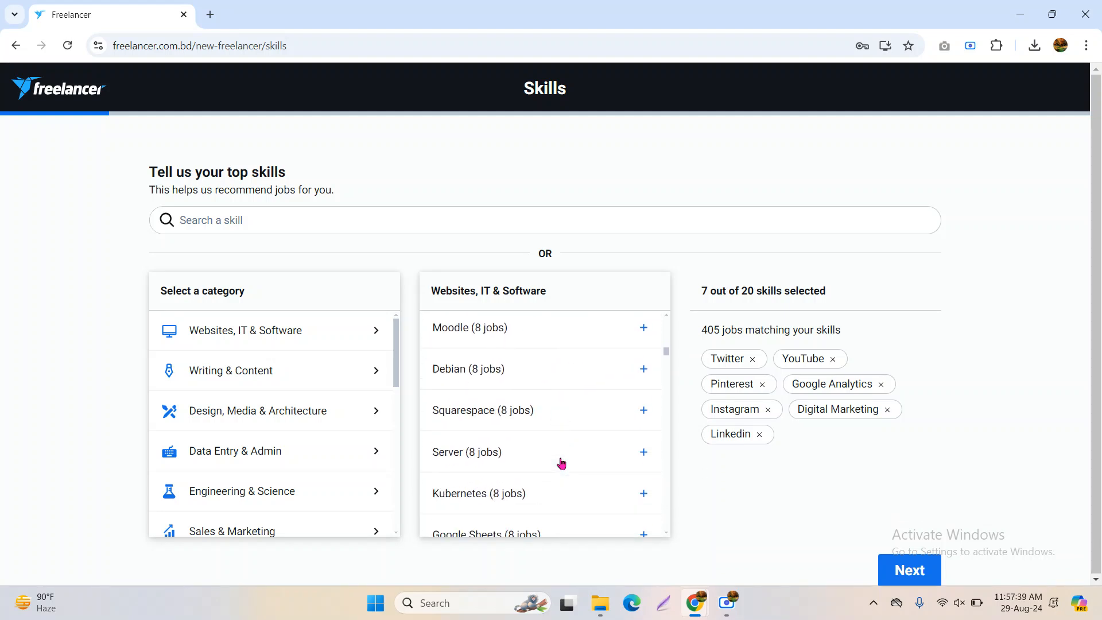
pyautogui.scroll(-10, 561, 462)
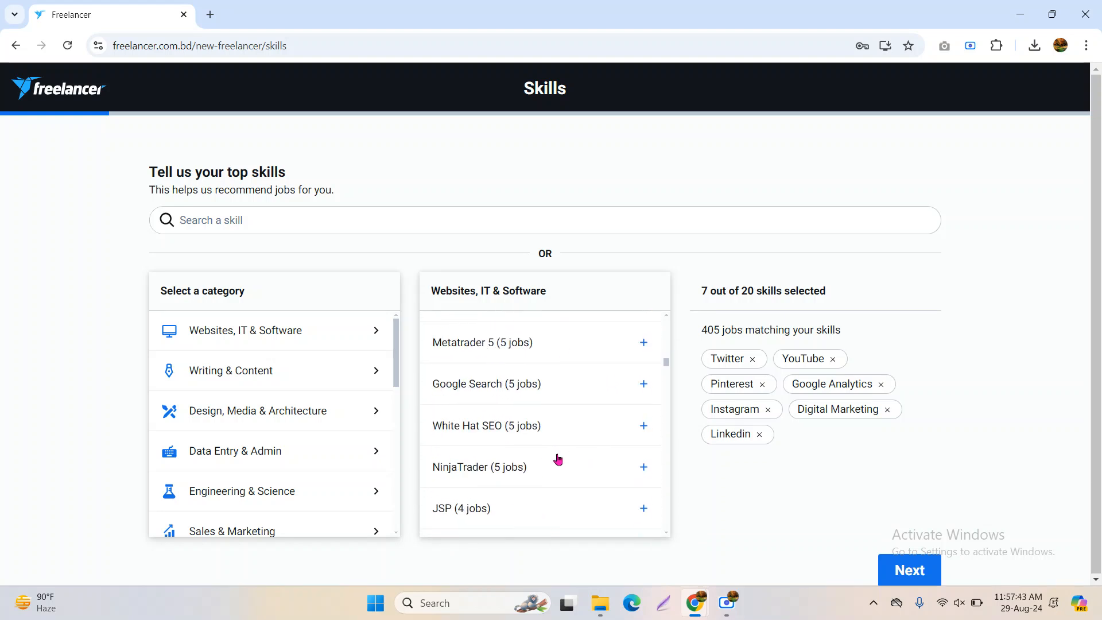
pyautogui.scroll(-10, 557, 460)
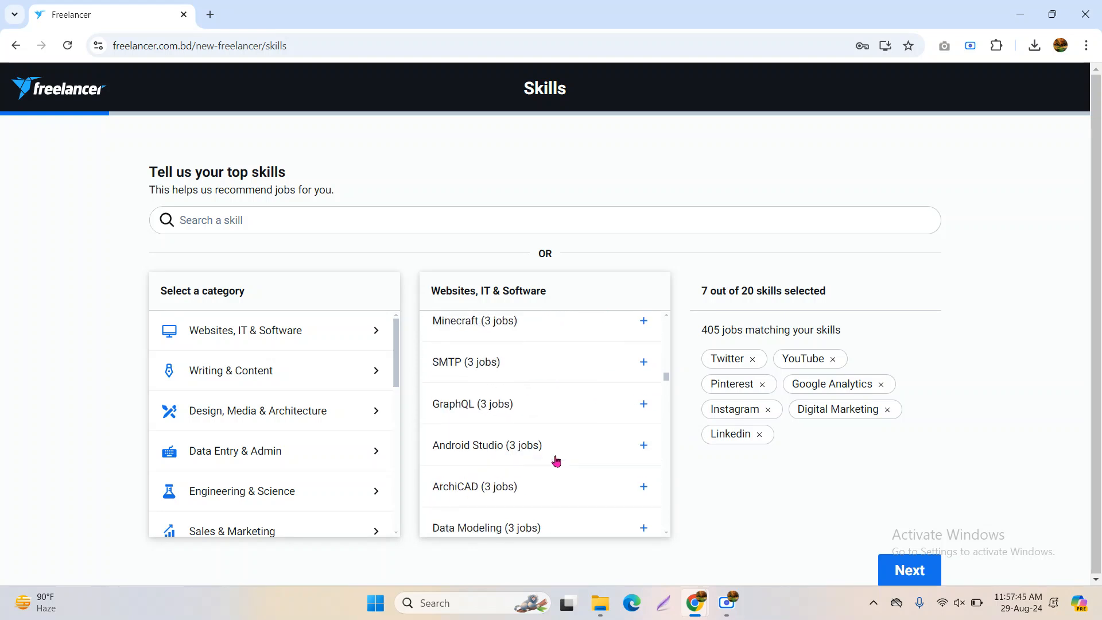
pyautogui.scroll(-10, 557, 461)
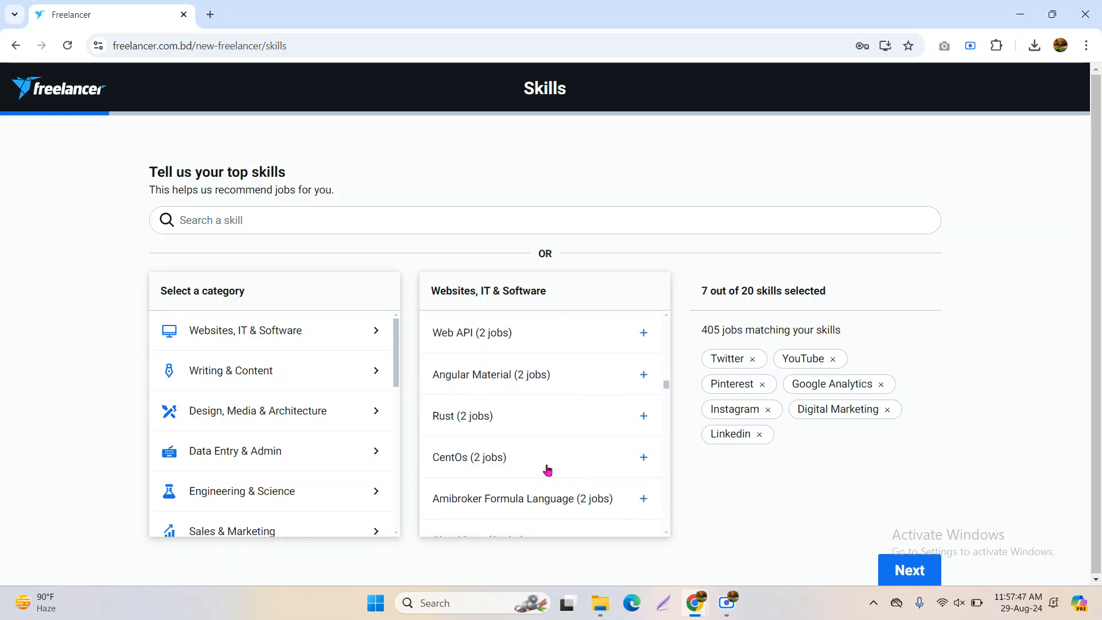
pyautogui.scroll(-10, 512, 465)
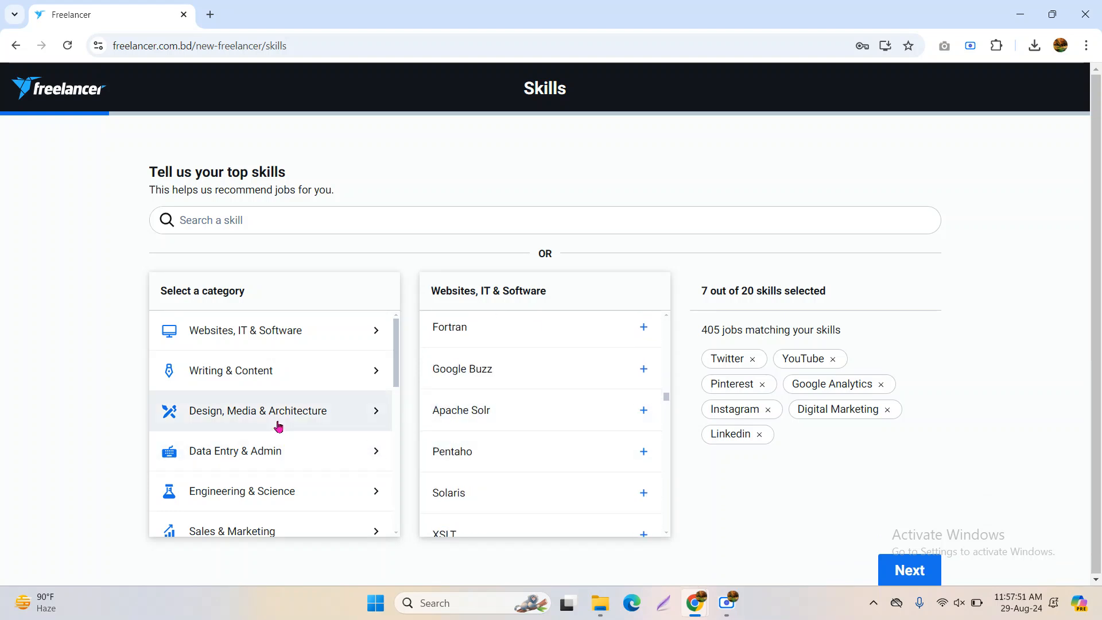
pyautogui.click(319, 375)
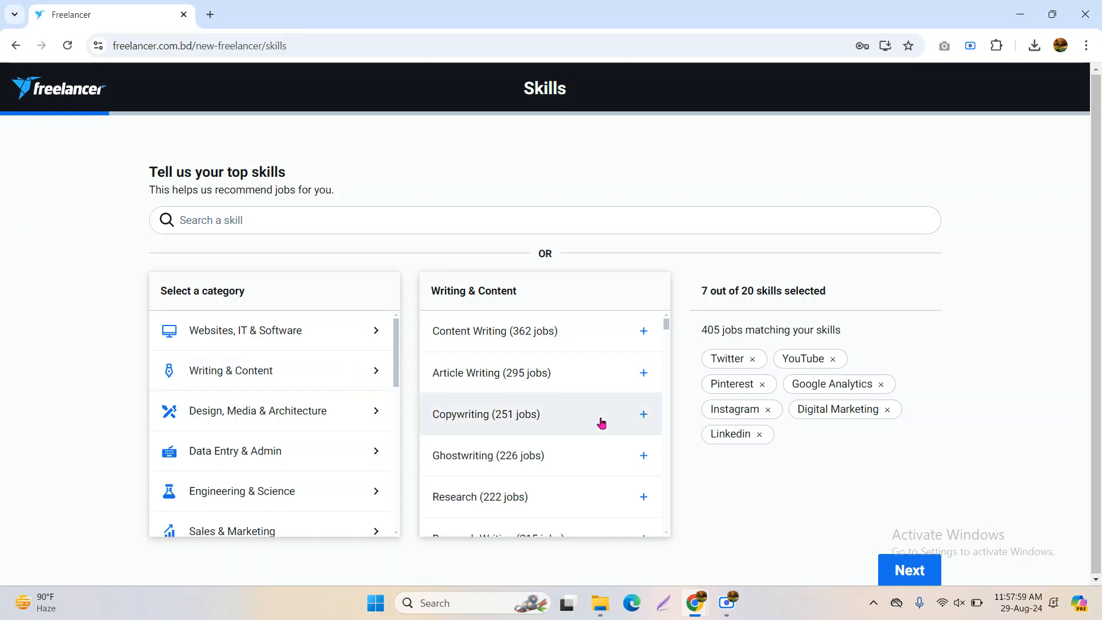
pyautogui.scroll(-1, 574, 437)
pyautogui.scroll(-1, 396, 360)
pyautogui.scroll(-1, 514, 417)
pyautogui.scroll(-6, 514, 418)
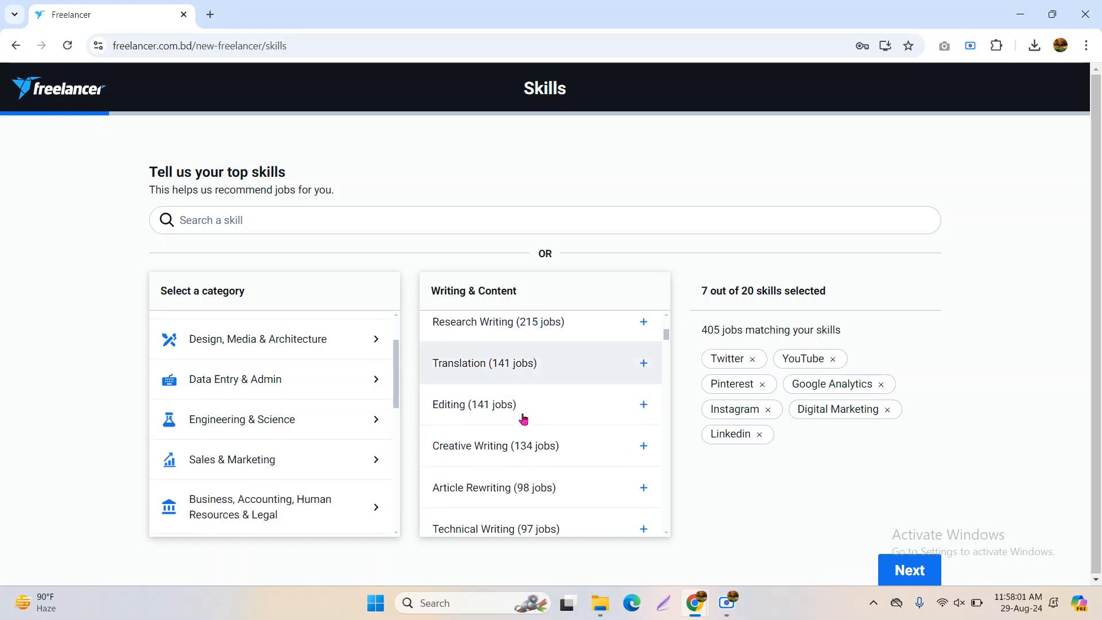
pyautogui.scroll(-5, 487, 423)
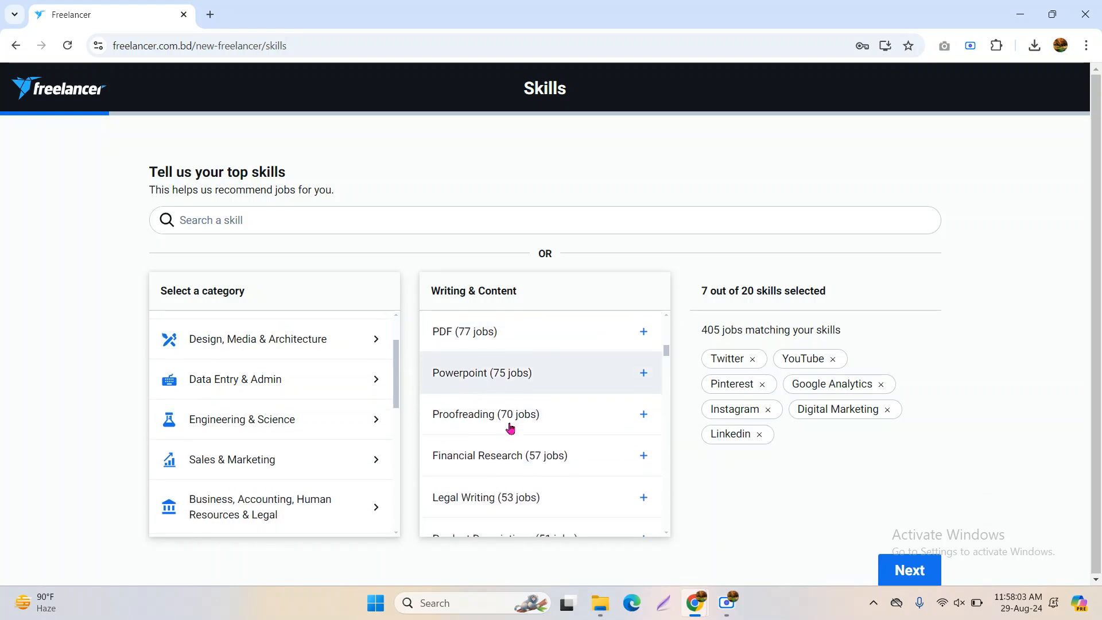
pyautogui.scroll(-4, 537, 441)
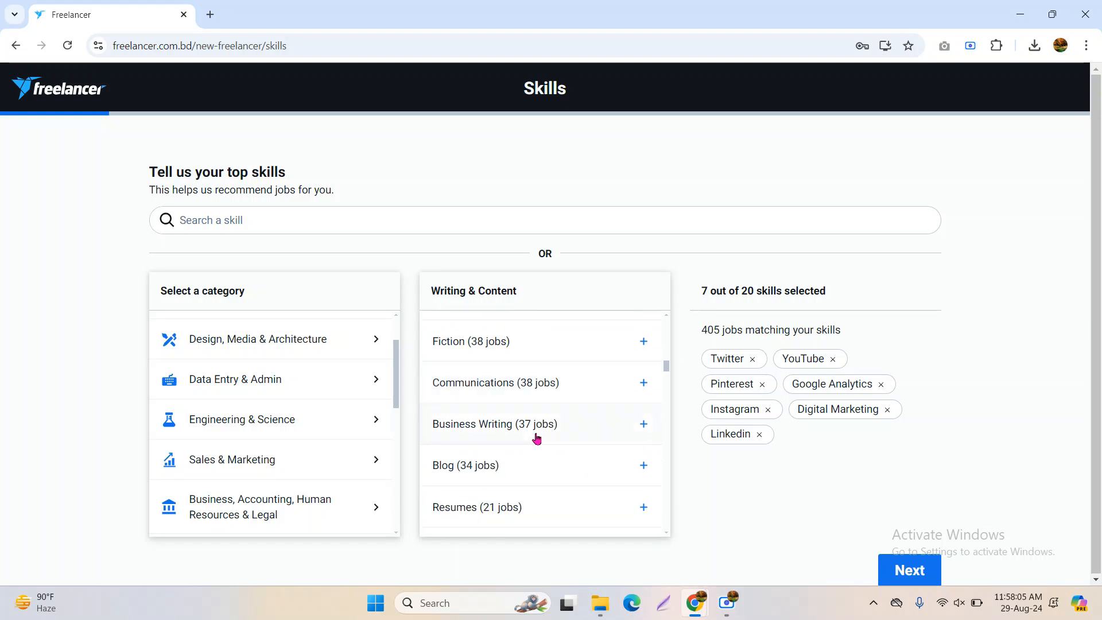
pyautogui.scroll(-6, 537, 438)
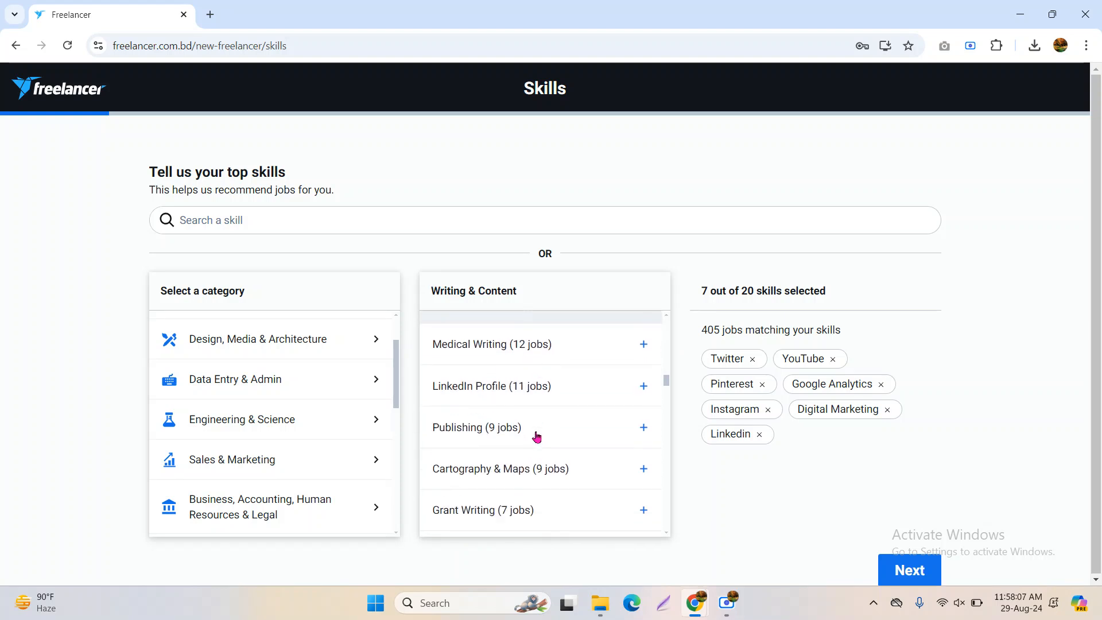
pyautogui.scroll(-3, 582, 465)
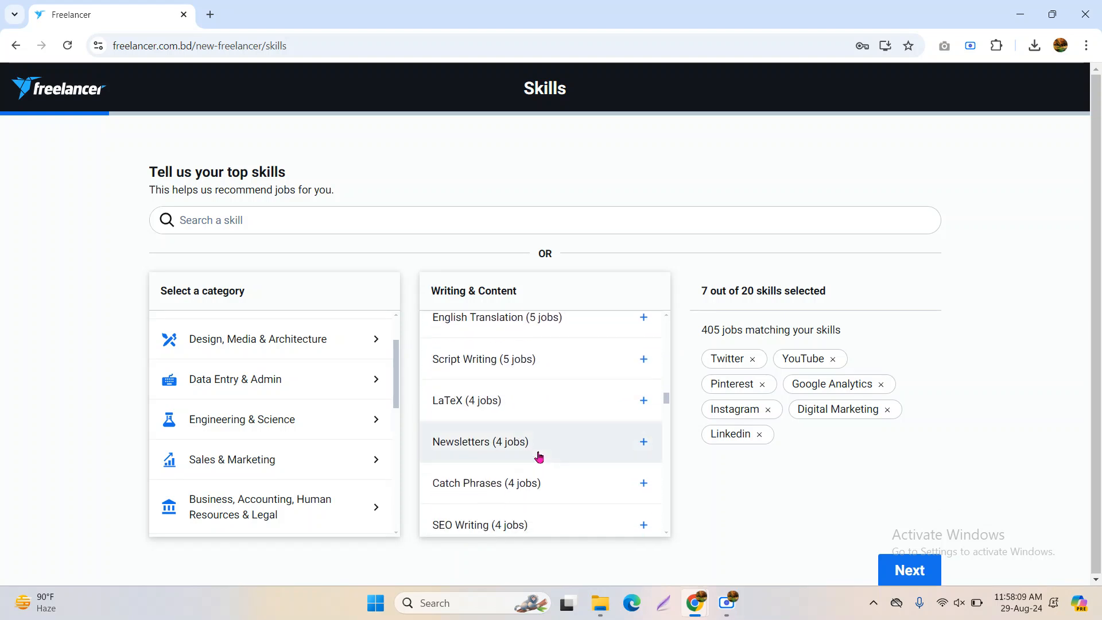
pyautogui.scroll(-12, 539, 457)
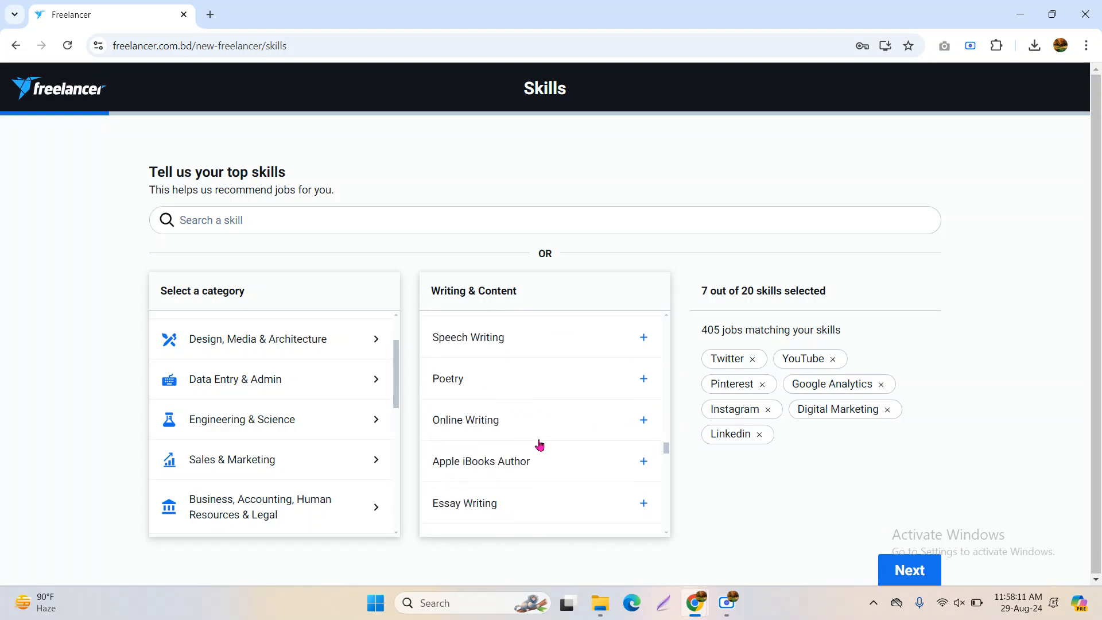
pyautogui.scroll(-5, 402, 448)
pyautogui.scroll(-10, 517, 475)
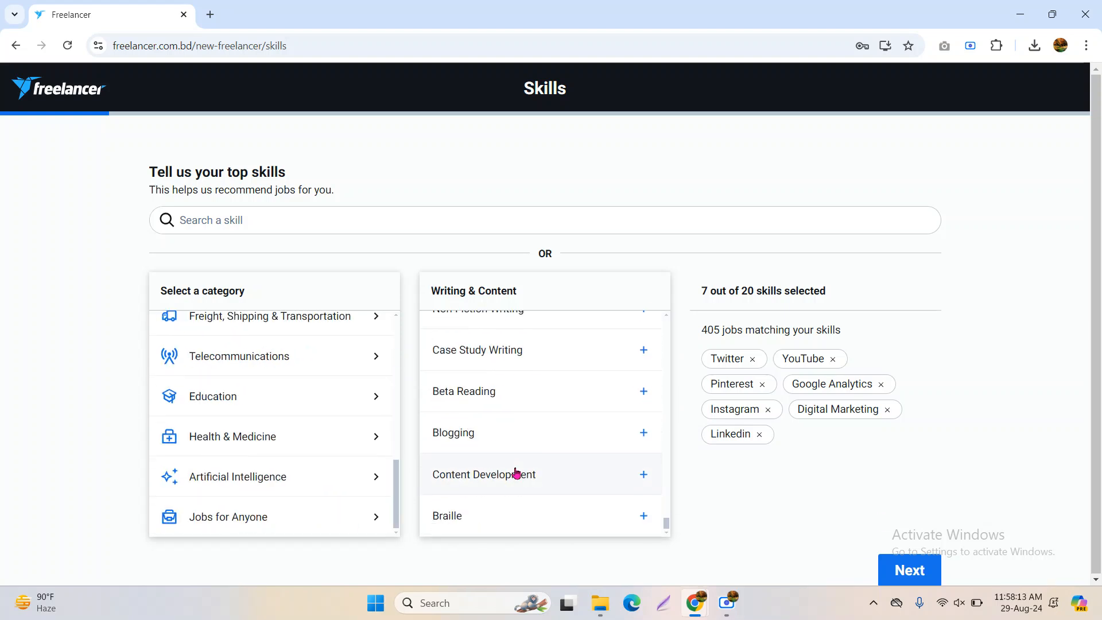
pyautogui.scroll(10, 295, 419)
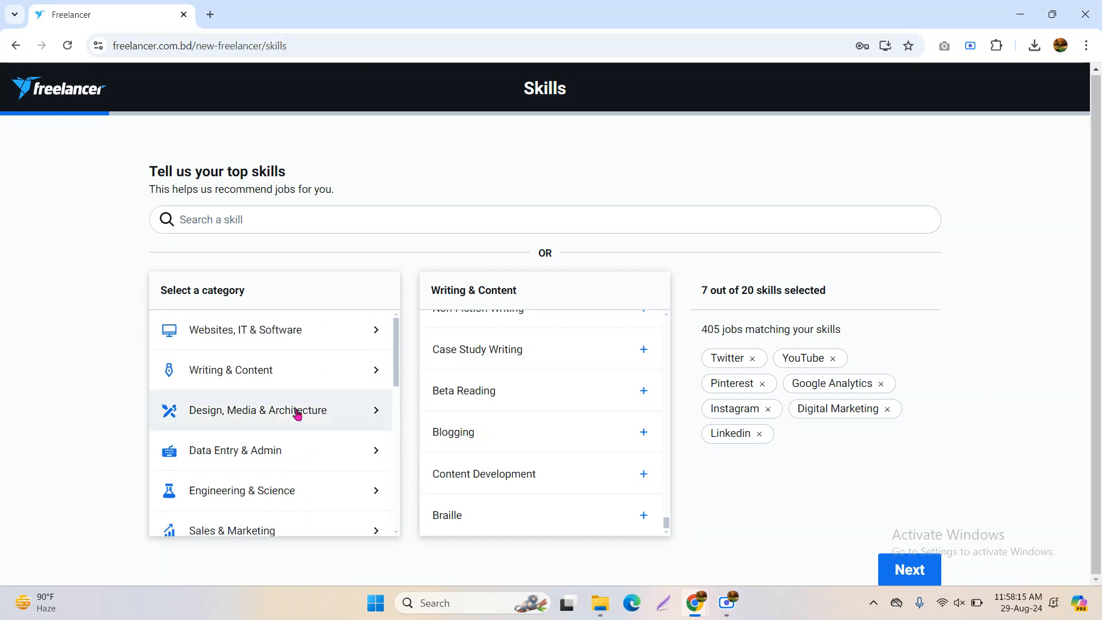
# Browse Design, Media & Architecture skills like Package Design and A/V editing without adding any
pyautogui.click(356, 423)
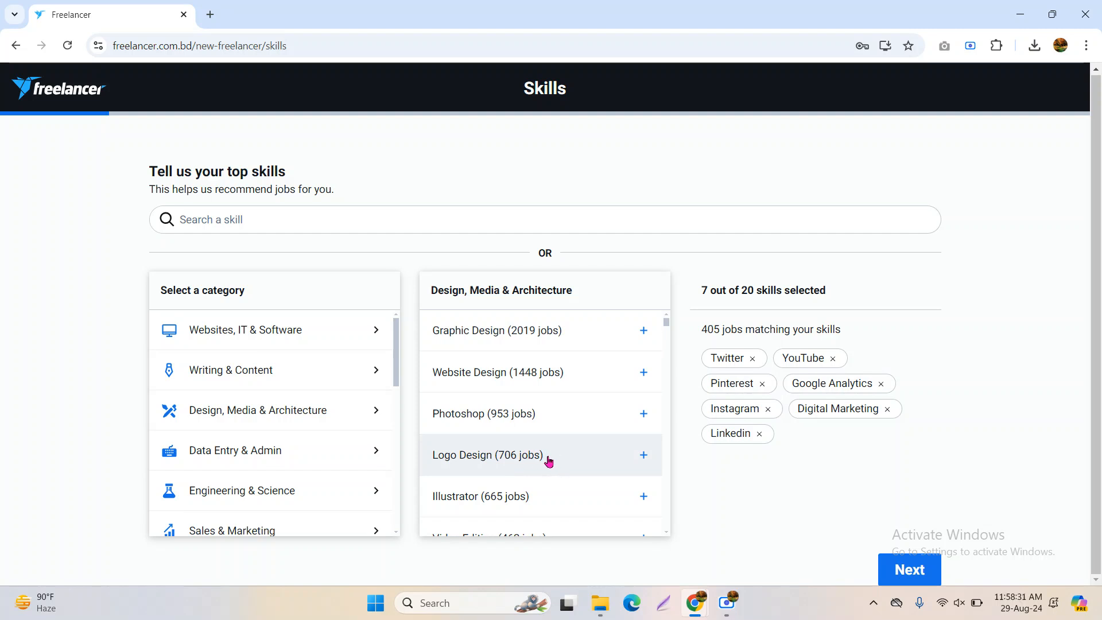
pyautogui.scroll(-3, 554, 455)
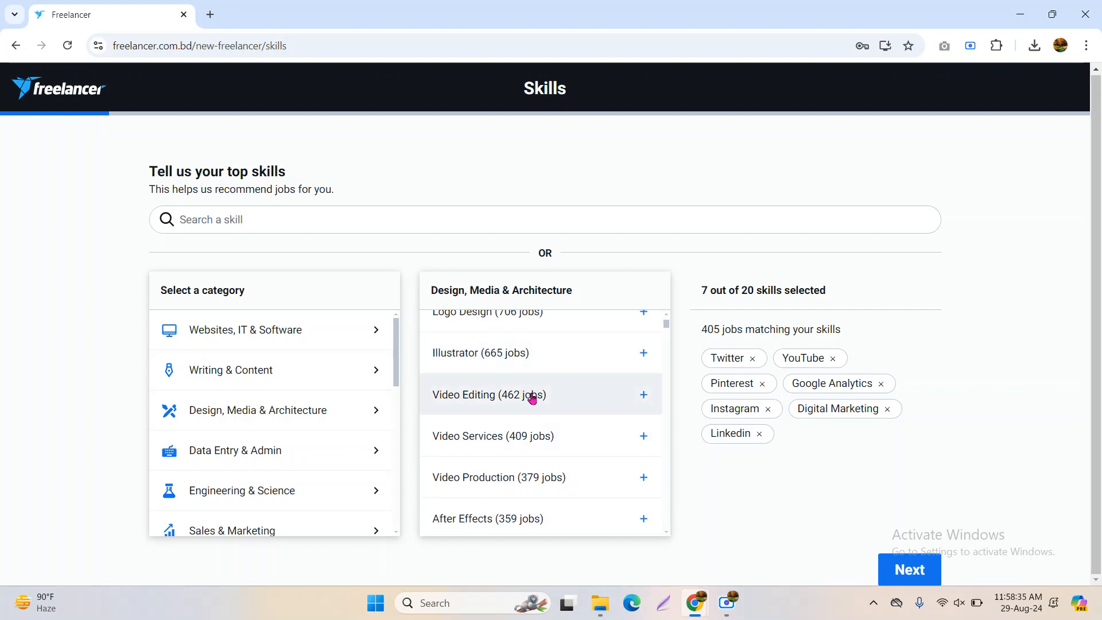
pyautogui.scroll(-5, 523, 392)
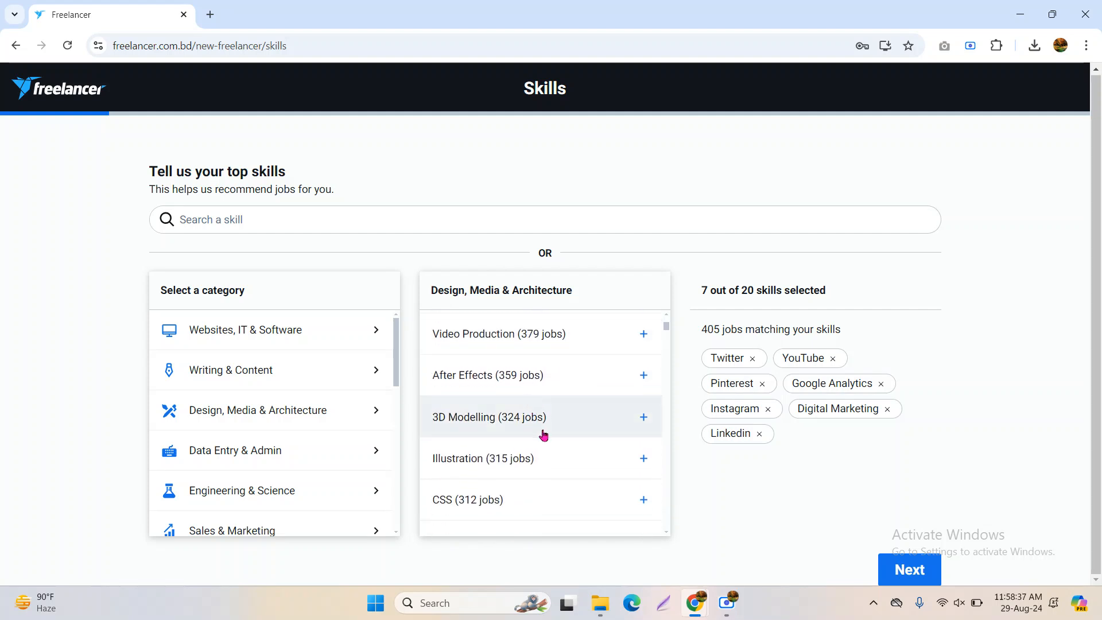
pyautogui.scroll(-7, 546, 414)
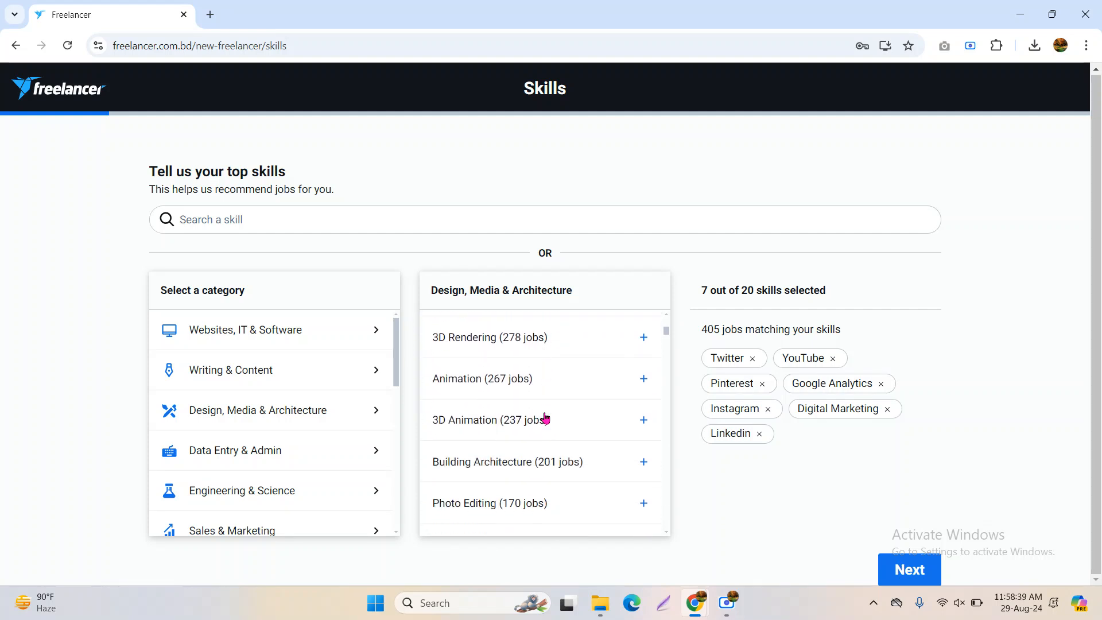
pyautogui.scroll(-10, 545, 418)
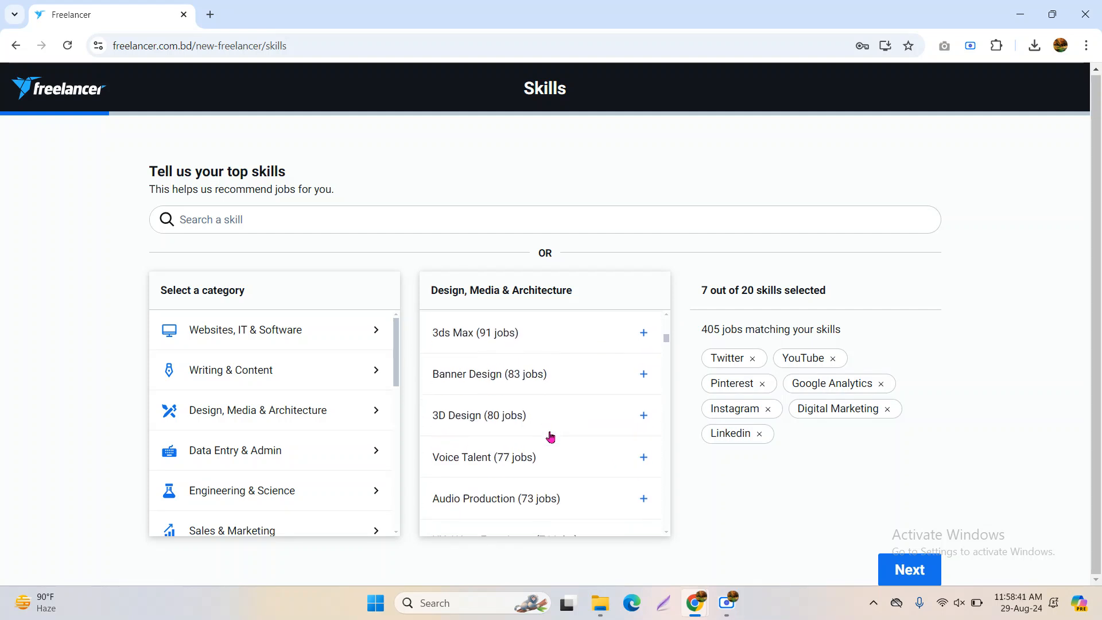
pyautogui.scroll(-10, 552, 438)
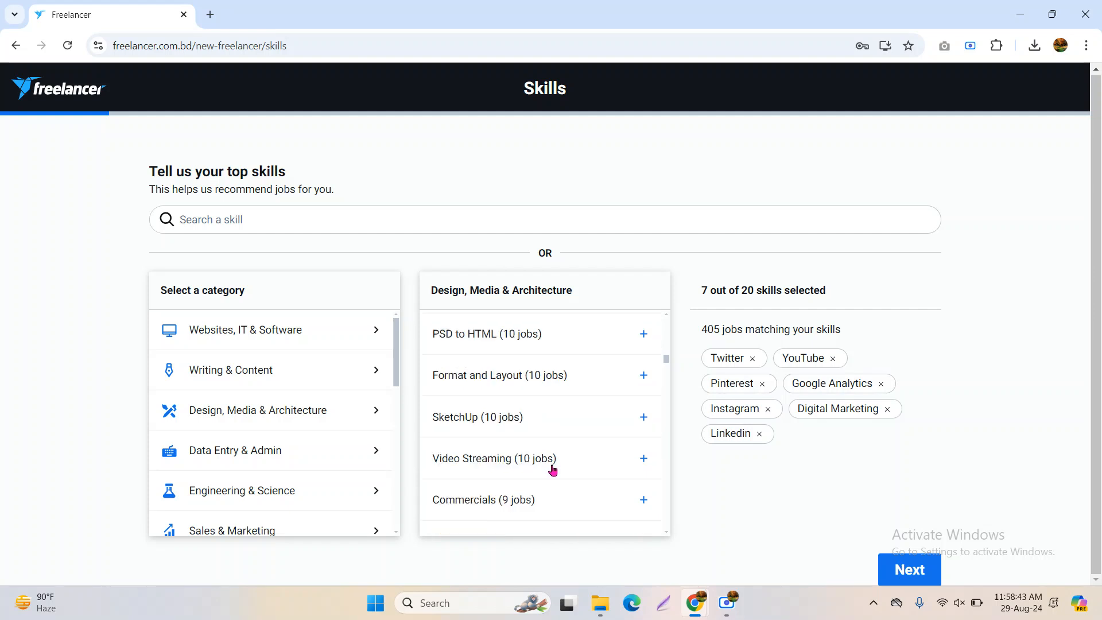
pyautogui.scroll(3, 556, 469)
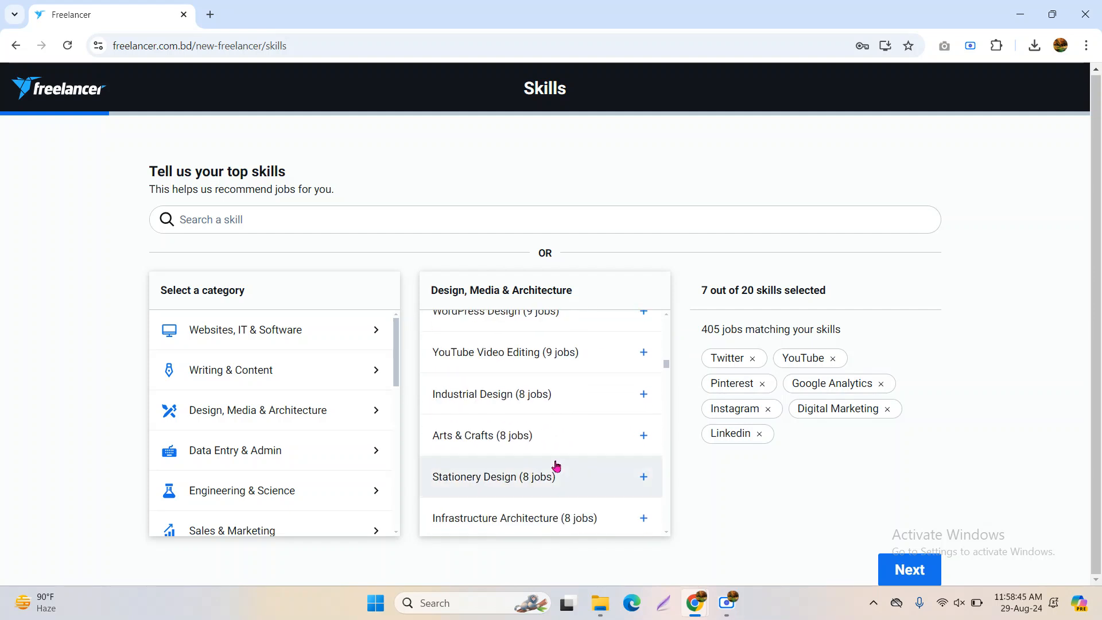
pyautogui.scroll(1, 556, 465)
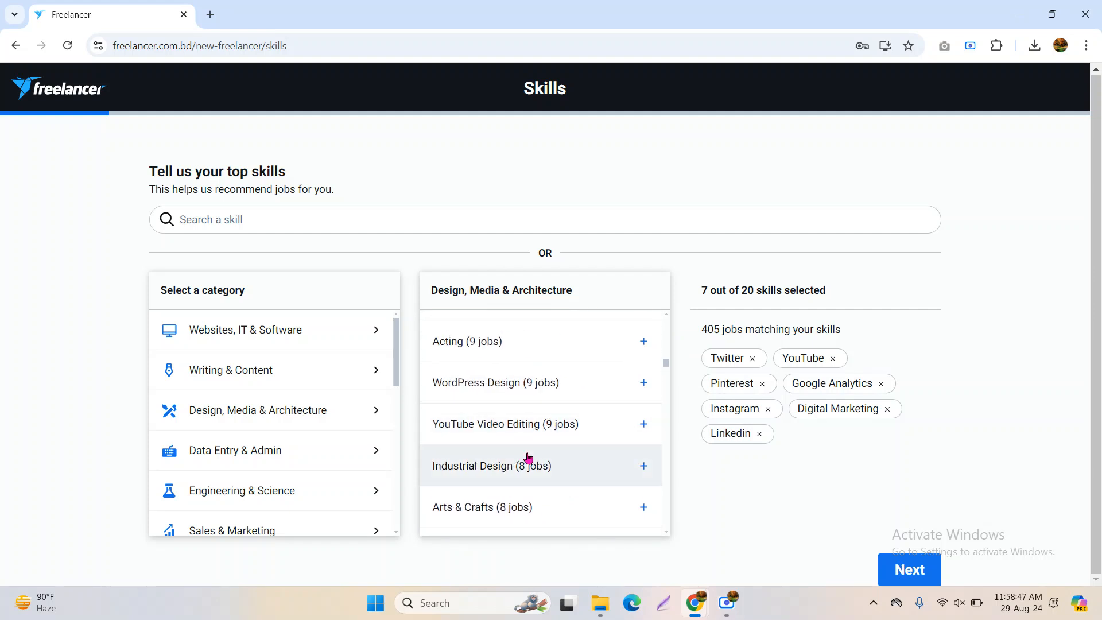
pyautogui.scroll(-2, 526, 458)
pyautogui.scroll(-3, 532, 458)
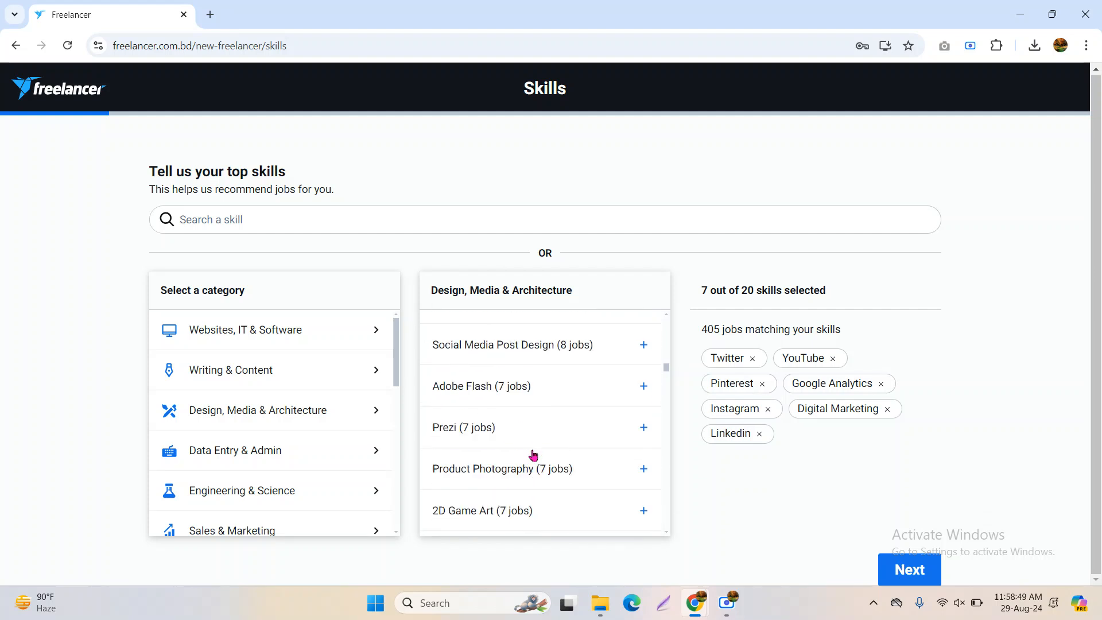
pyautogui.scroll(-5, 533, 454)
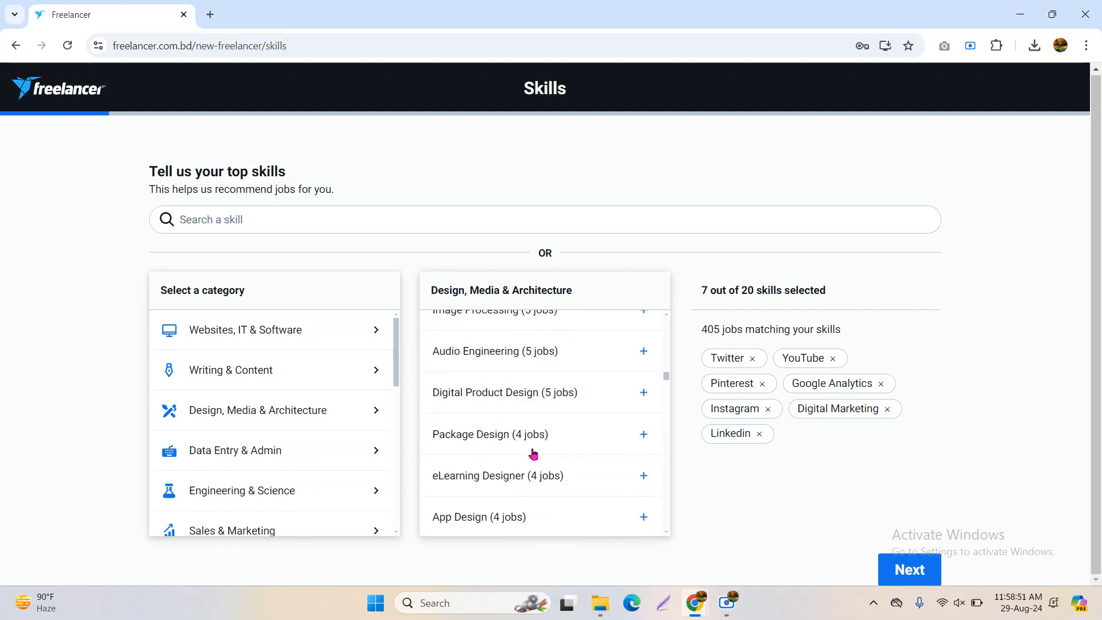
pyautogui.scroll(2, 502, 429)
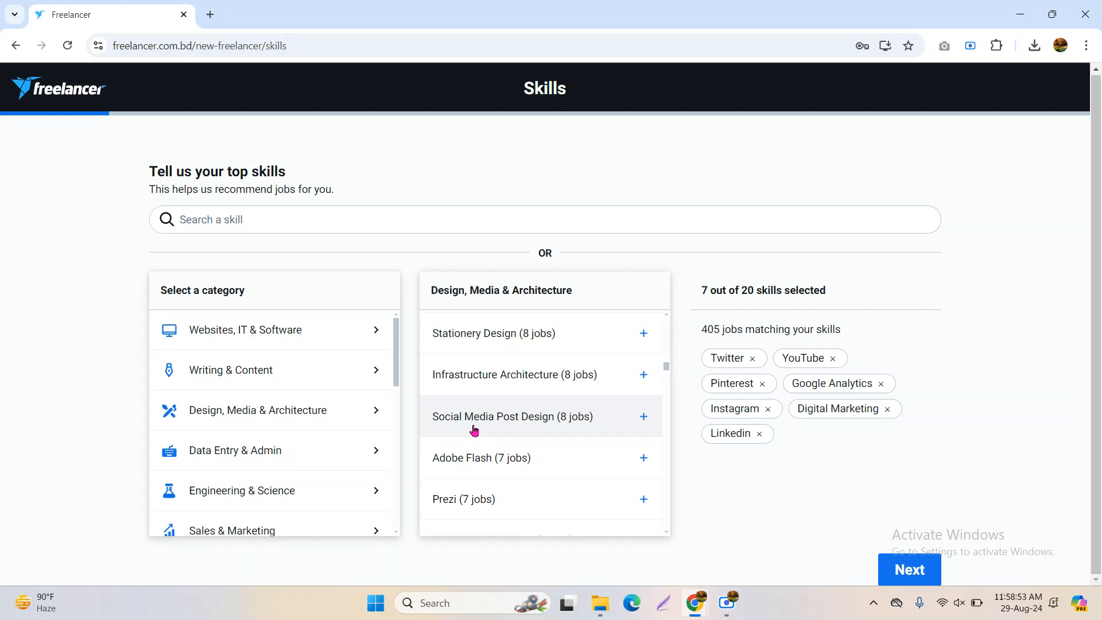
pyautogui.scroll(-5, 536, 450)
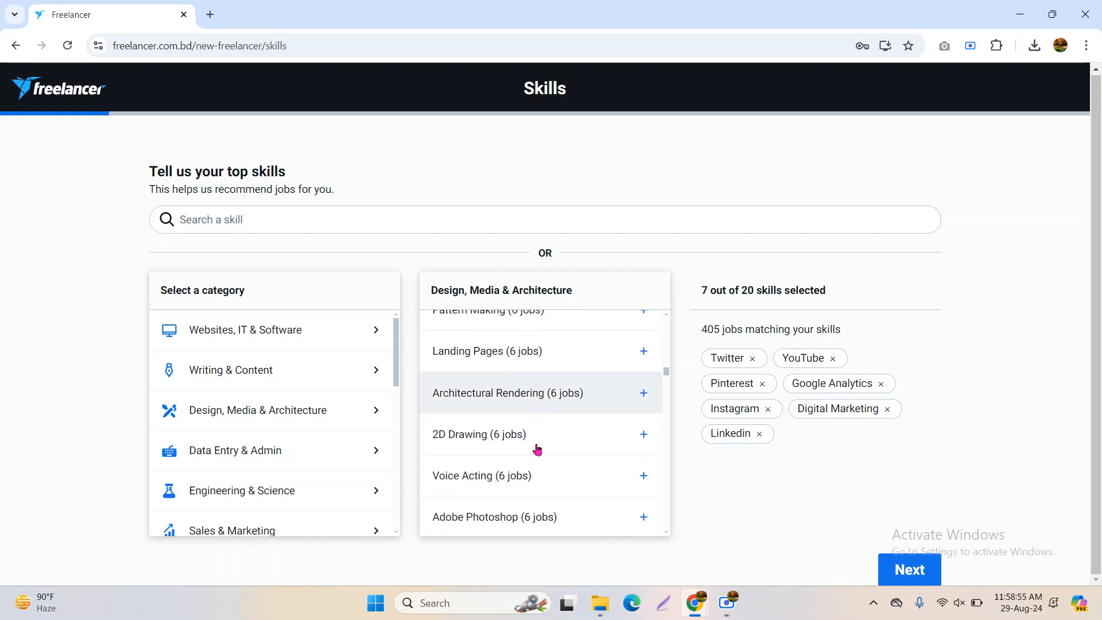
pyautogui.scroll(-5, 538, 450)
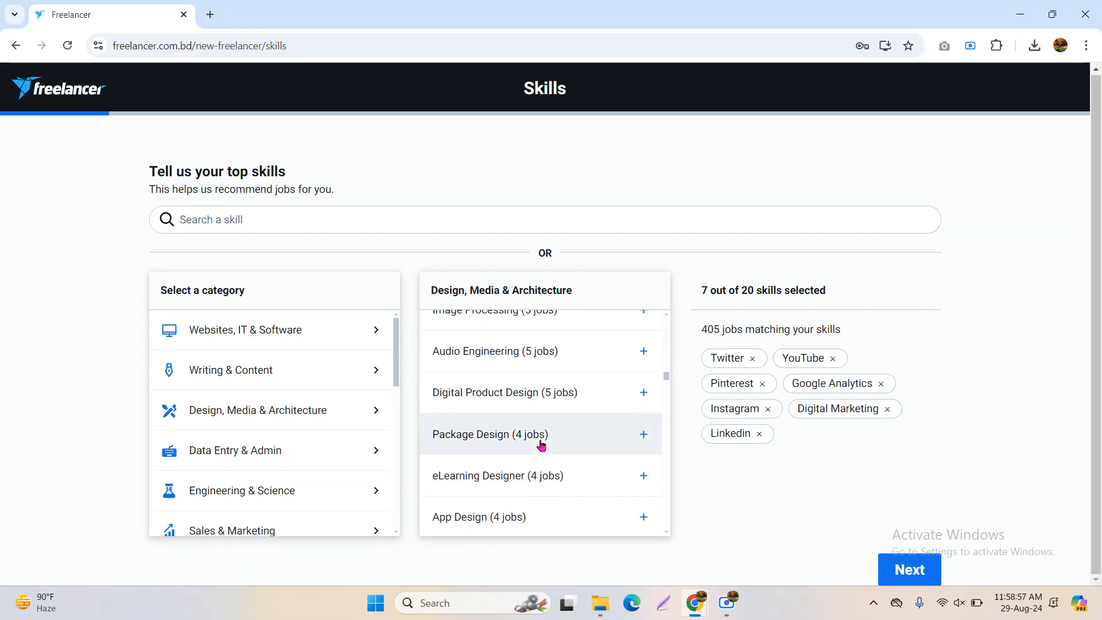
pyautogui.scroll(-10, 543, 446)
pyautogui.scroll(-15, 545, 445)
pyautogui.scroll(-10, 548, 451)
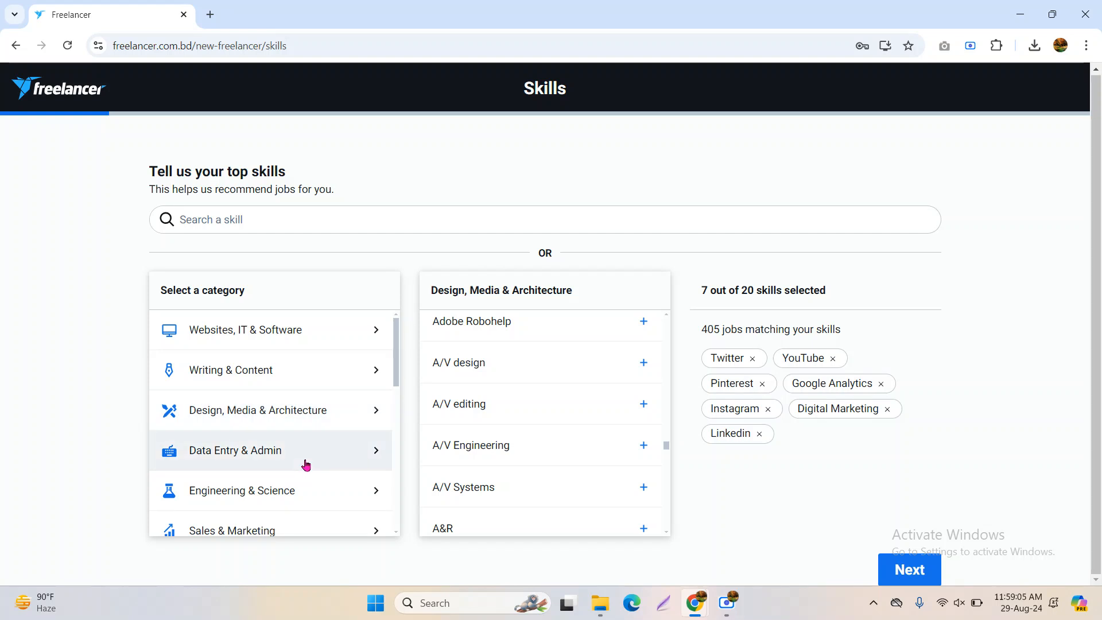
# Add Email Handling from the Data Entry & Admin category, reaching 8 of 20 skills
pyautogui.click(306, 466)
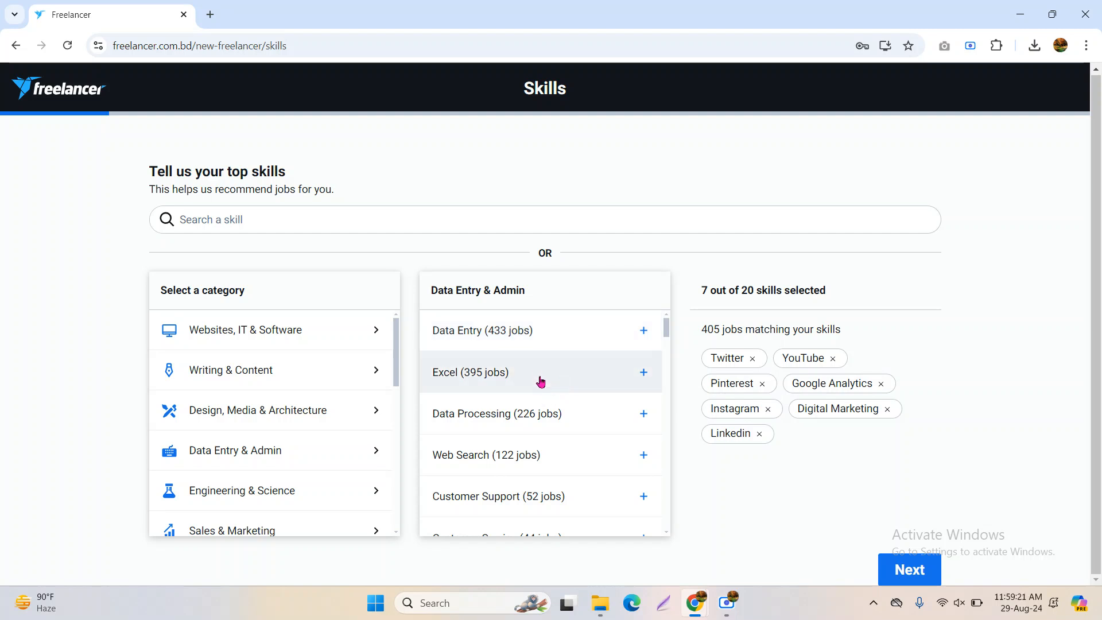
pyautogui.scroll(-4, 549, 388)
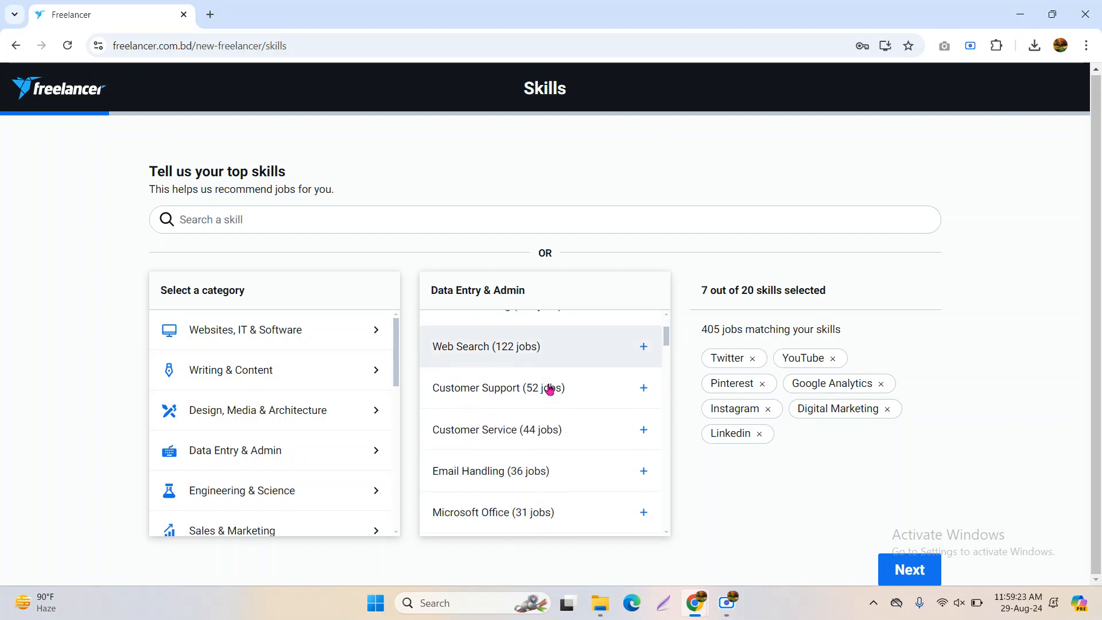
pyautogui.click(565, 377)
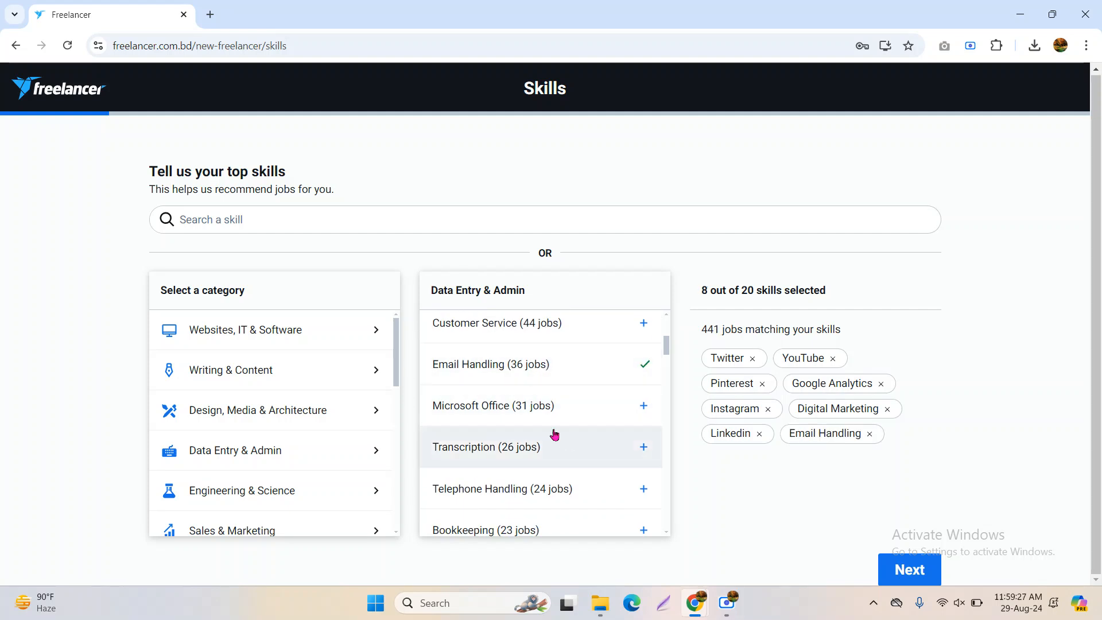
pyautogui.scroll(-5, 563, 425)
pyautogui.scroll(-5, 569, 424)
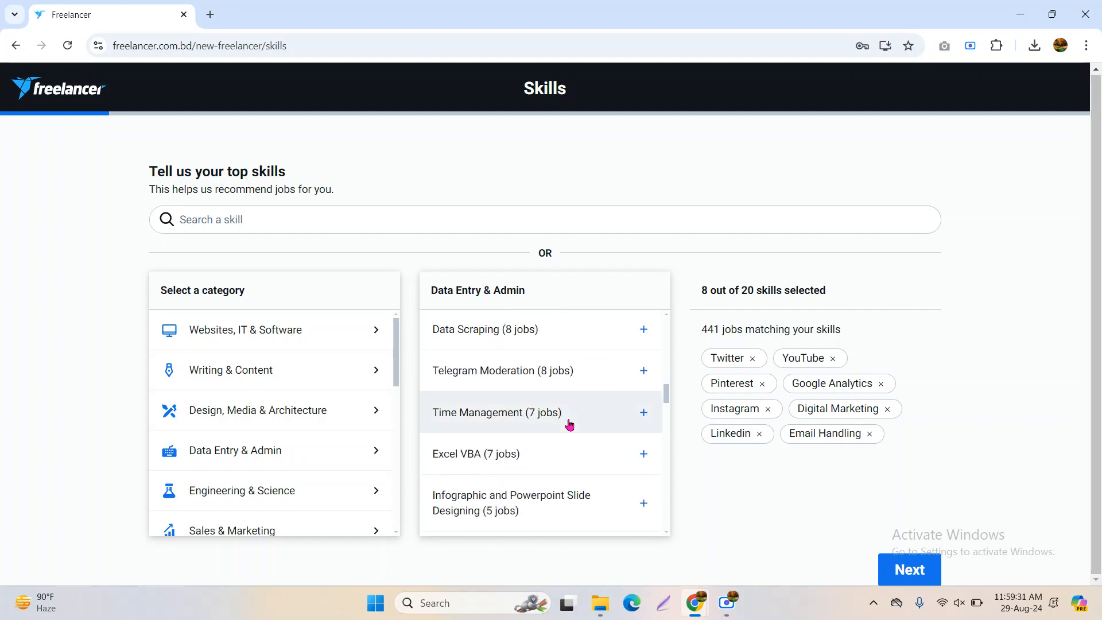
pyautogui.scroll(-5, 569, 425)
pyautogui.scroll(-5, 570, 424)
pyautogui.scroll(-10, 569, 424)
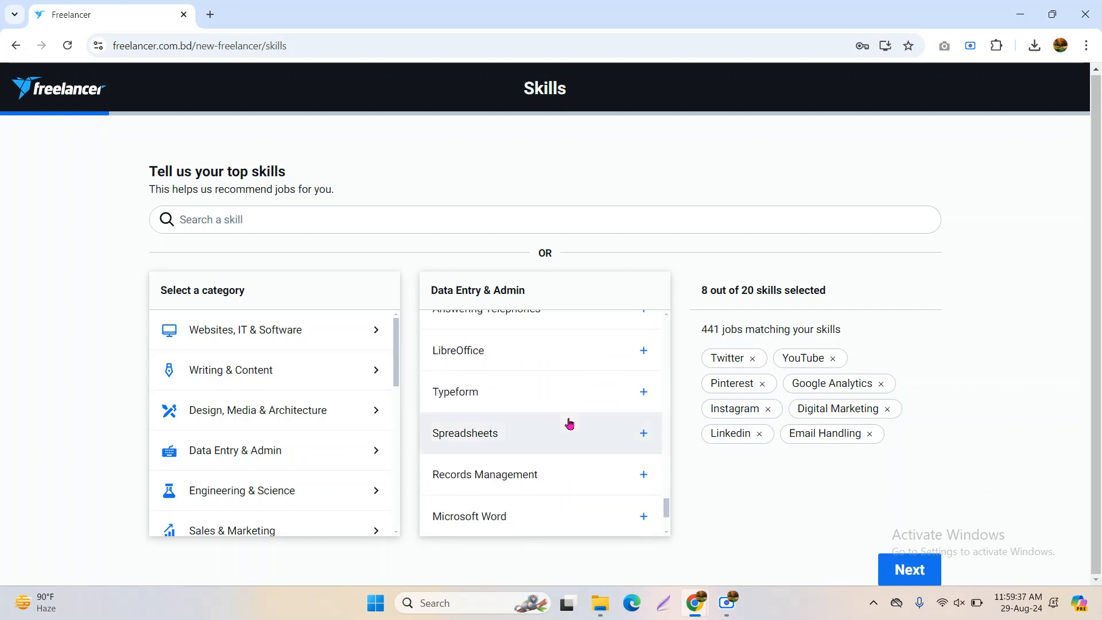
pyautogui.scroll(-2, 569, 424)
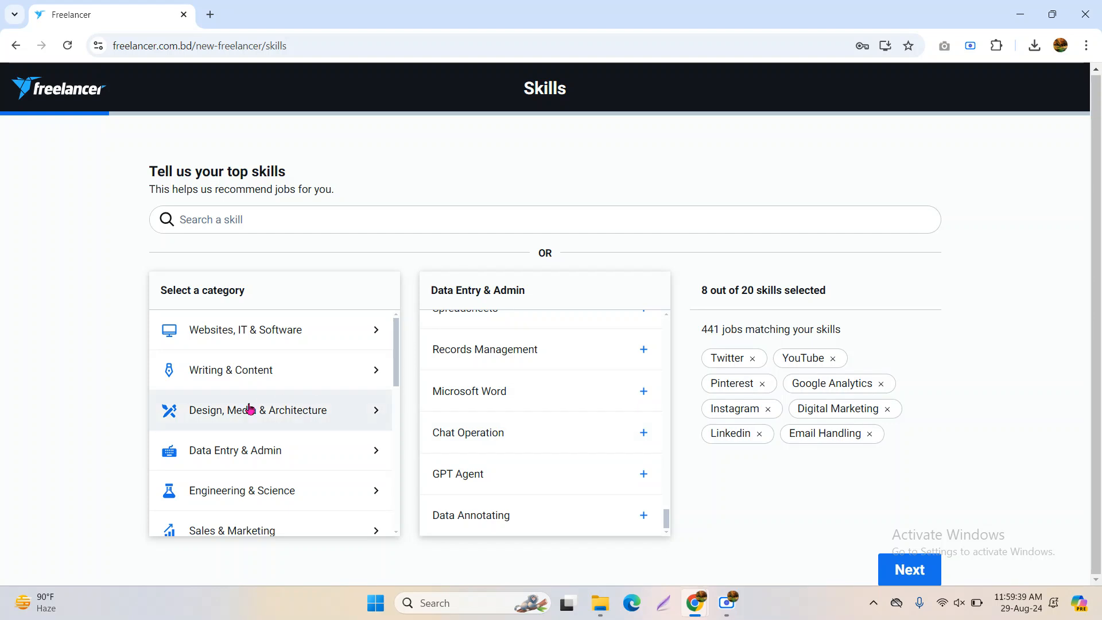
# Browse Engineering & Science skills like Control Engineering and RUST Programming without adding any
pyautogui.click(304, 498)
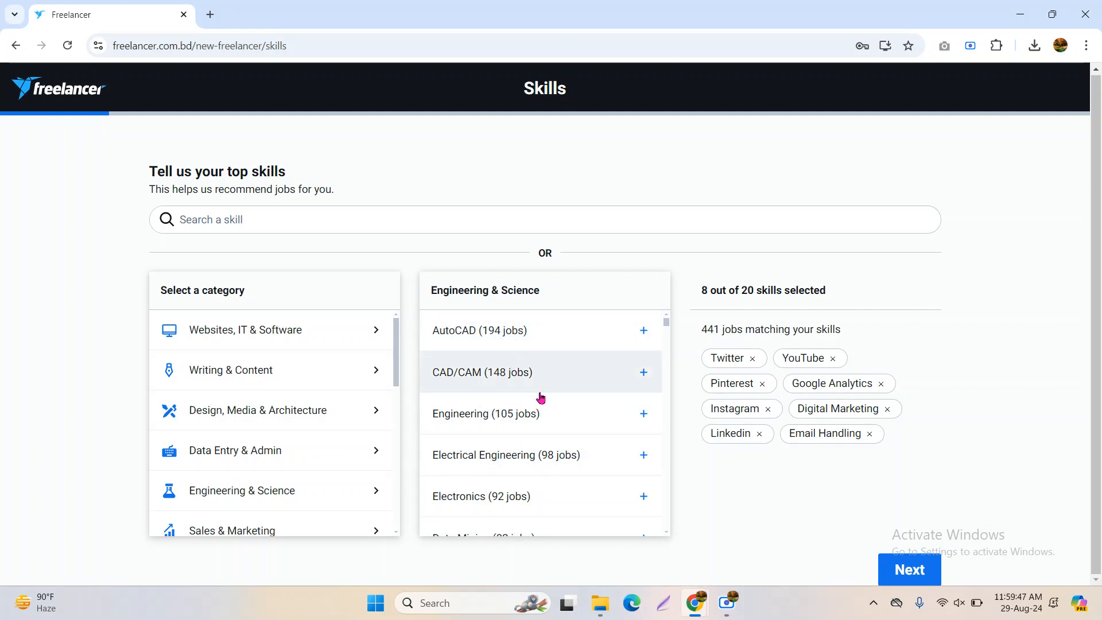
pyautogui.scroll(-4, 537, 396)
pyautogui.scroll(-10, 536, 398)
pyautogui.scroll(-10, 535, 397)
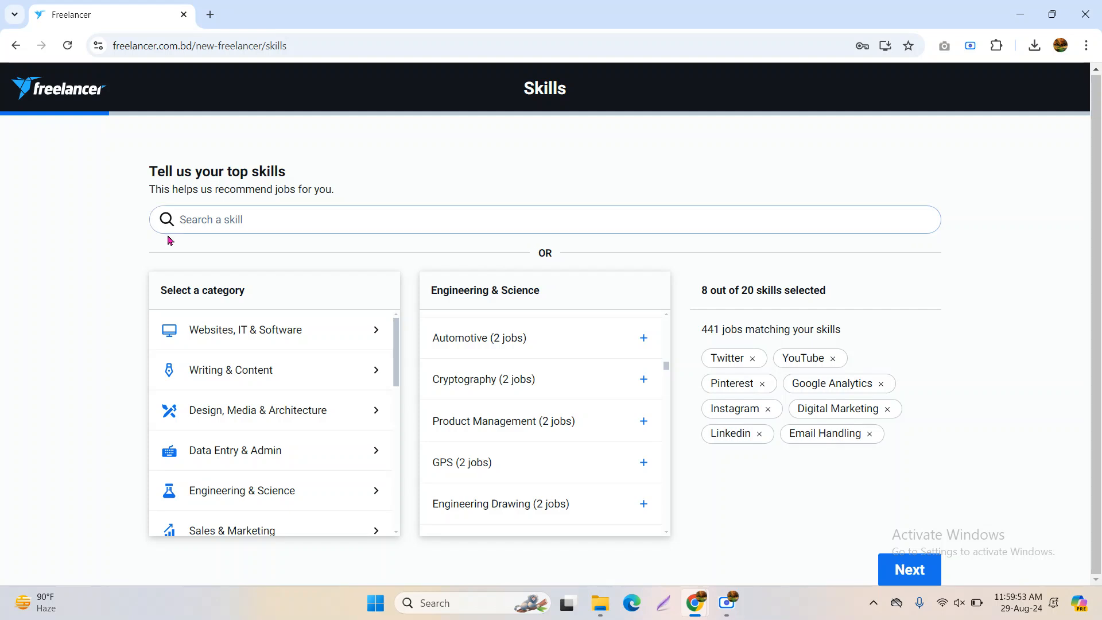
pyautogui.scroll(-10, 512, 450)
pyautogui.scroll(-10, 514, 453)
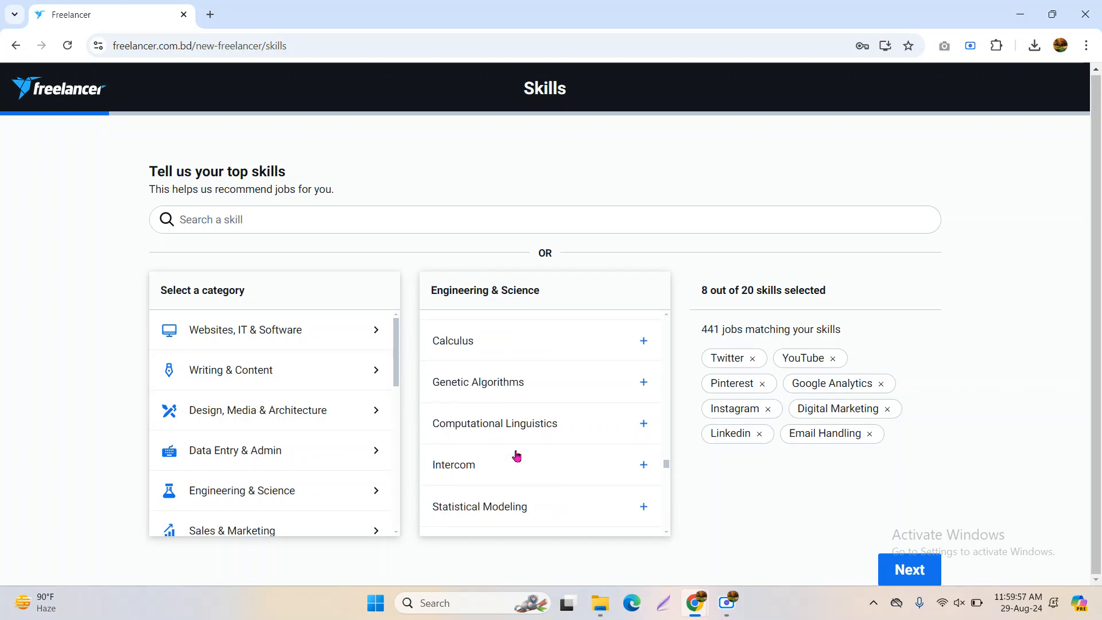
pyautogui.scroll(-3, 516, 456)
pyautogui.scroll(-3, 283, 450)
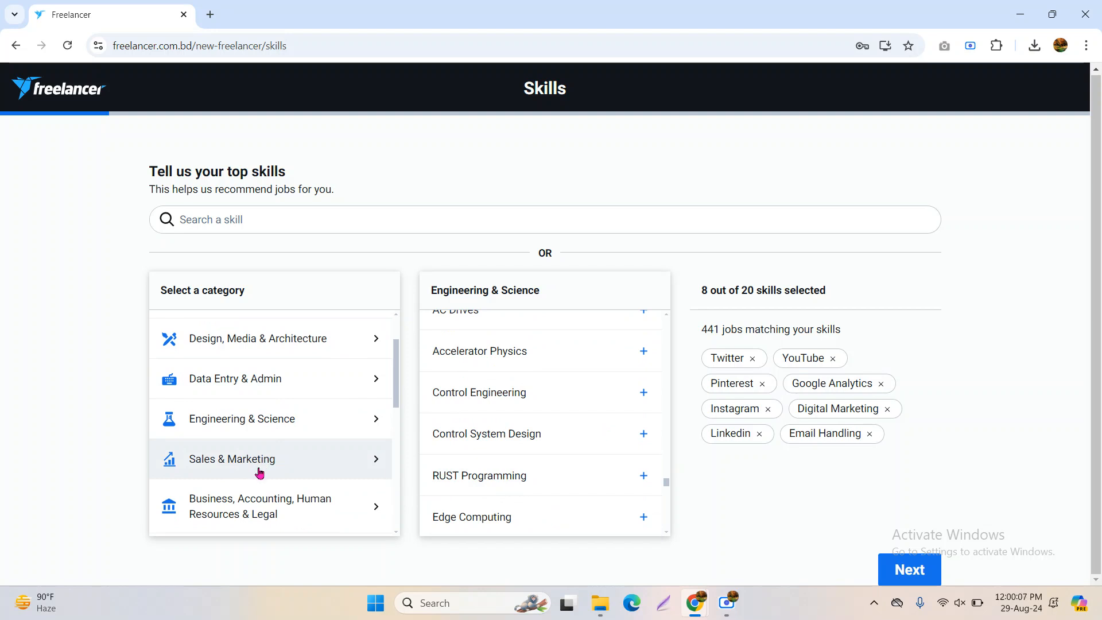
# Add Internet Marketing, Marketing, Social Media Marketing and Google Adwords from Sales & Marketing
pyautogui.click(260, 472)
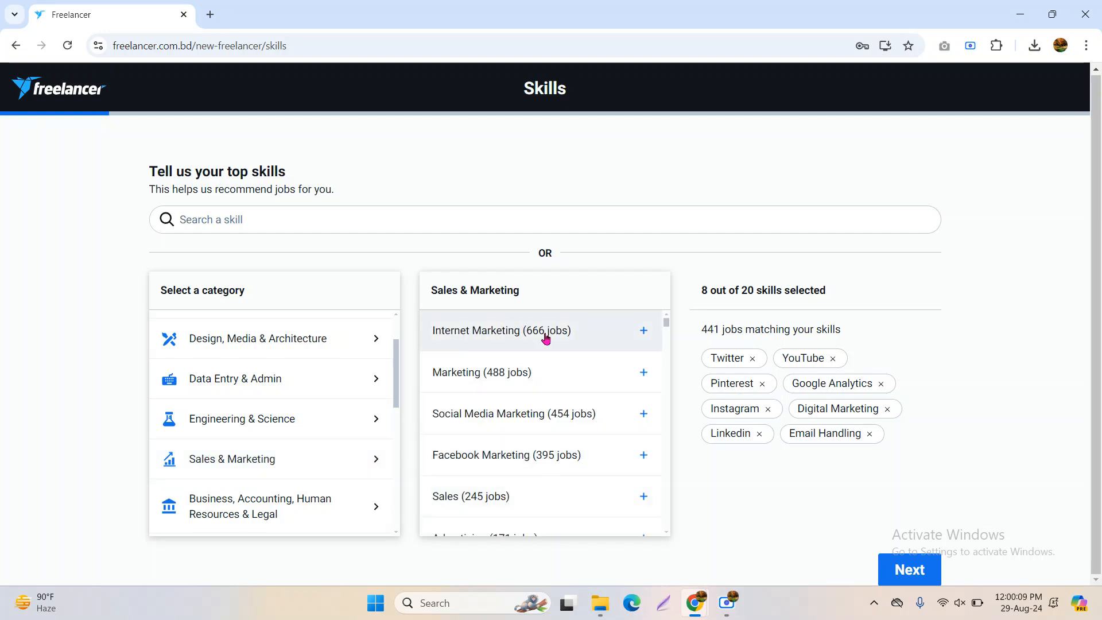
pyautogui.click(546, 338)
pyautogui.click(547, 380)
pyautogui.click(559, 418)
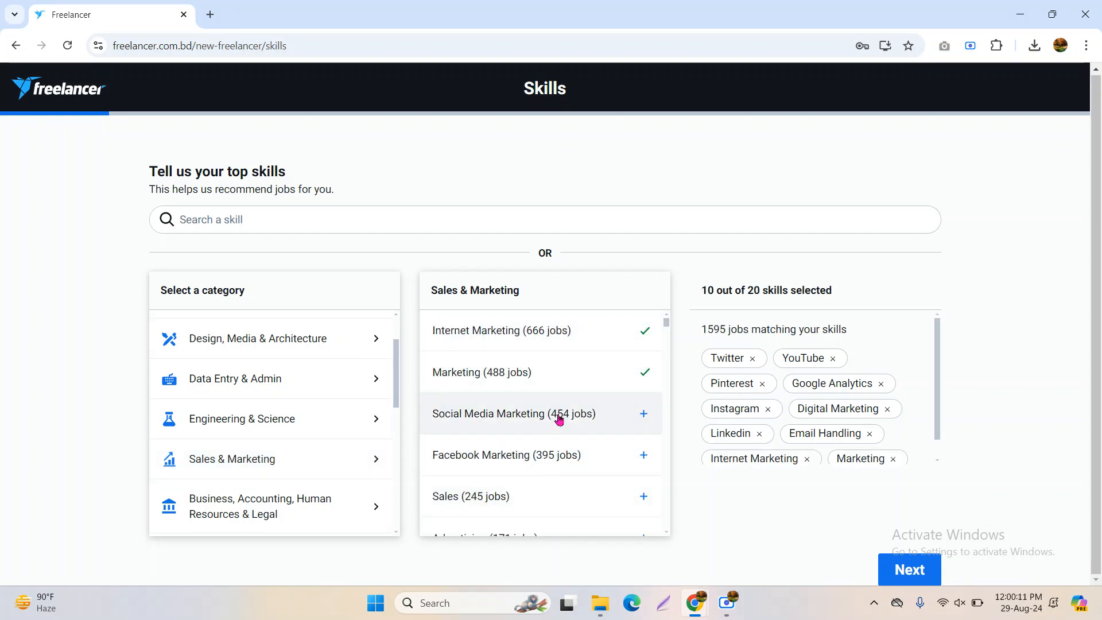
pyautogui.scroll(-2, 559, 456)
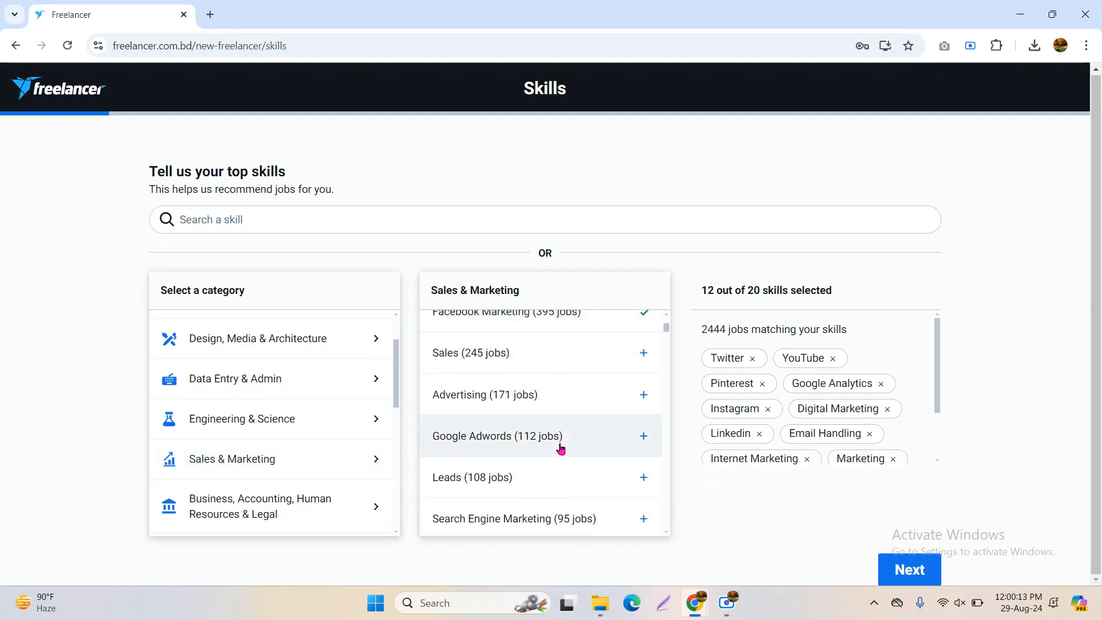
pyautogui.click(552, 436)
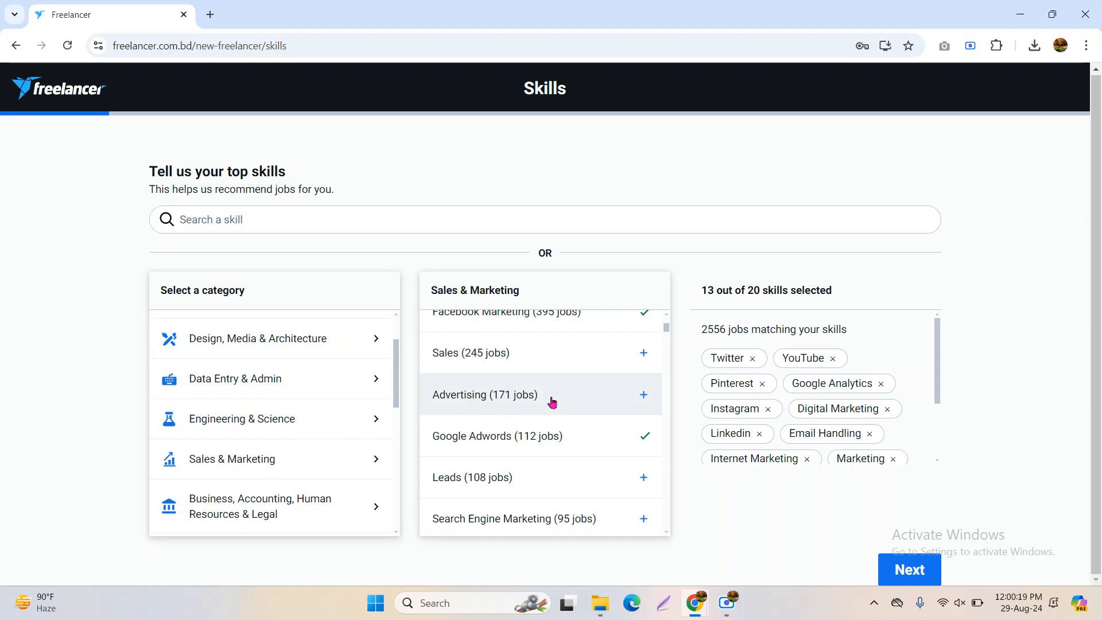
# Add TikTok from further down the Sales & Marketing list, filling all 20 skill slots
pyautogui.scroll(-1, 552, 402)
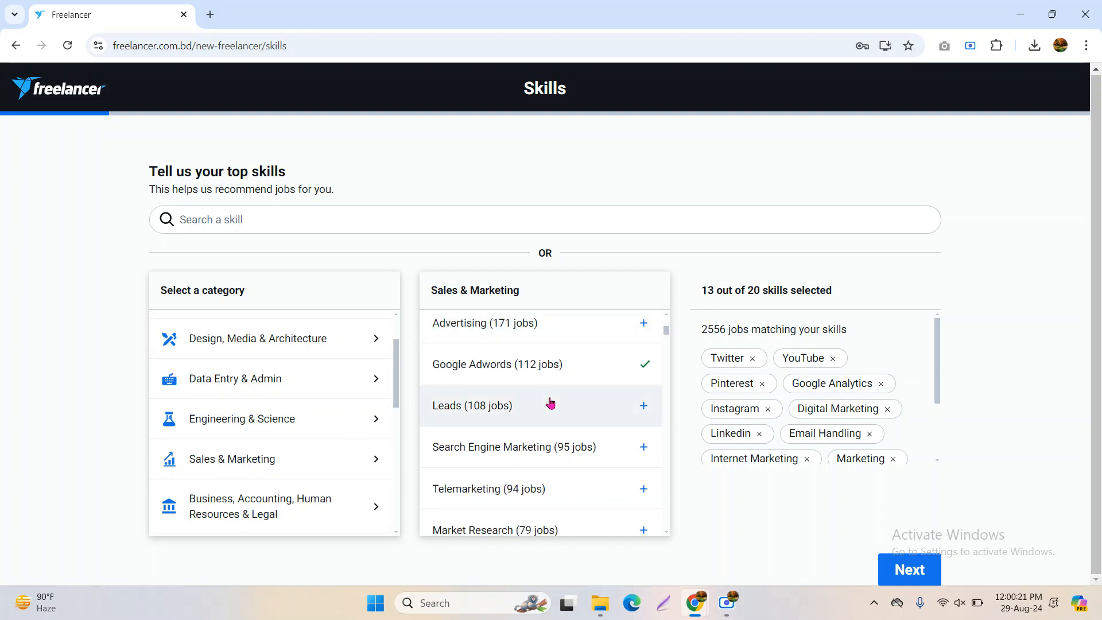
pyautogui.scroll(1, 542, 422)
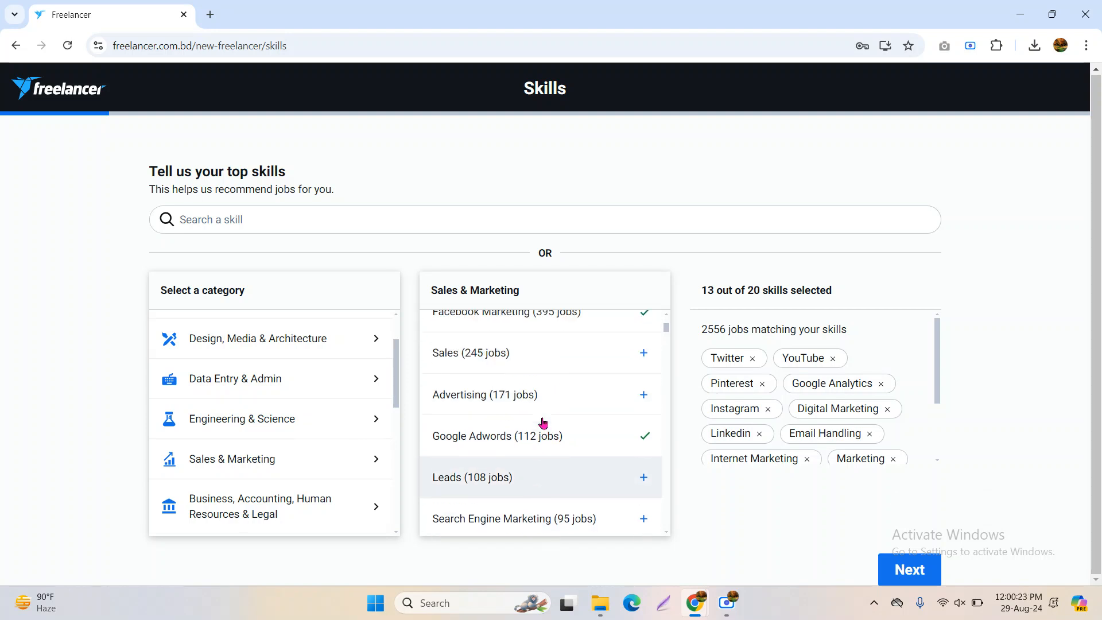
pyautogui.scroll(-2, 567, 454)
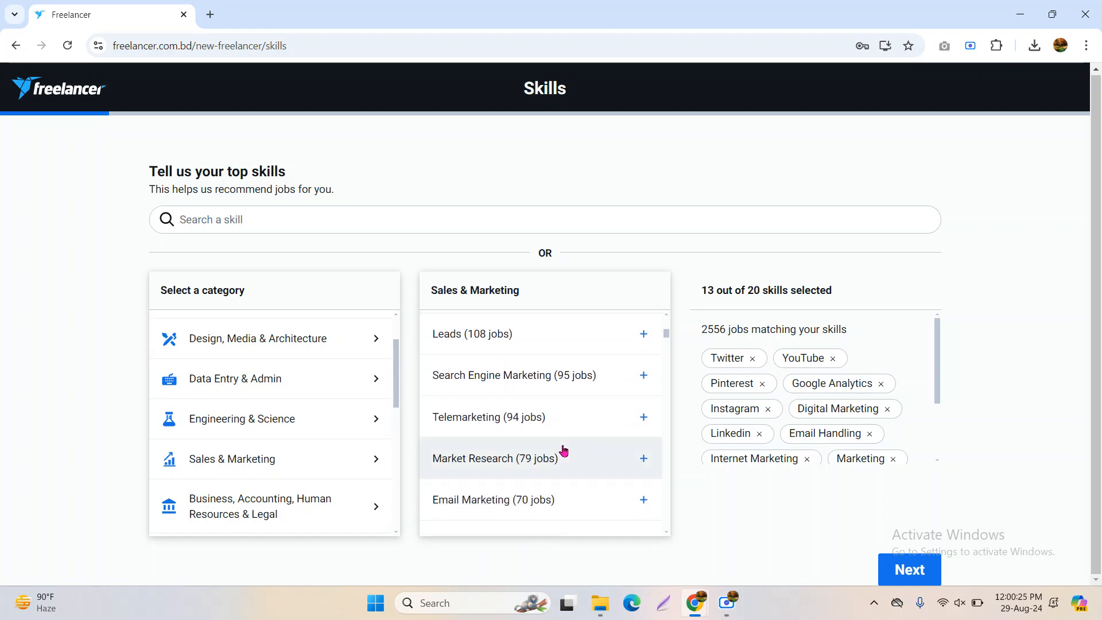
pyautogui.scroll(-2, 564, 450)
pyautogui.scroll(-2, 574, 440)
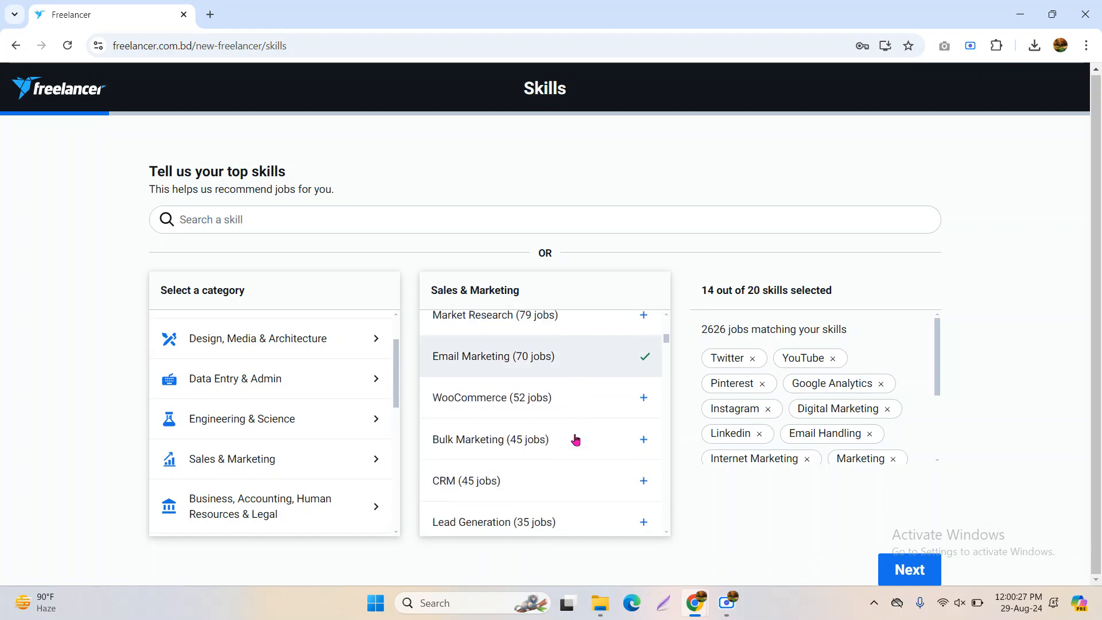
pyautogui.scroll(-2, 569, 453)
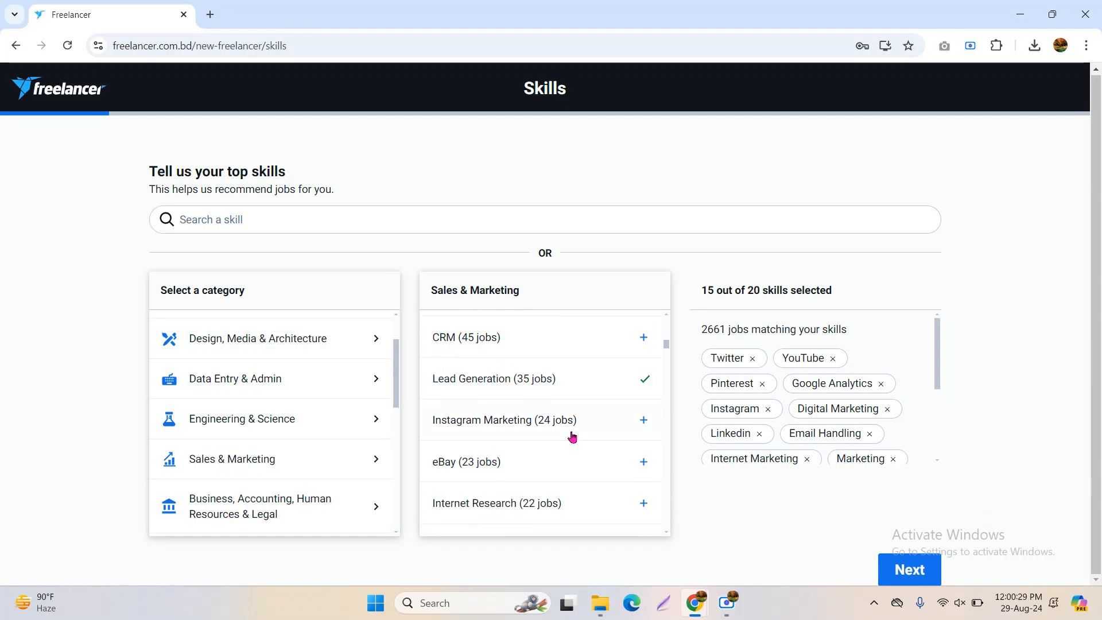
pyautogui.scroll(-3, 574, 428)
pyautogui.click(580, 414)
pyautogui.scroll(-2, 581, 449)
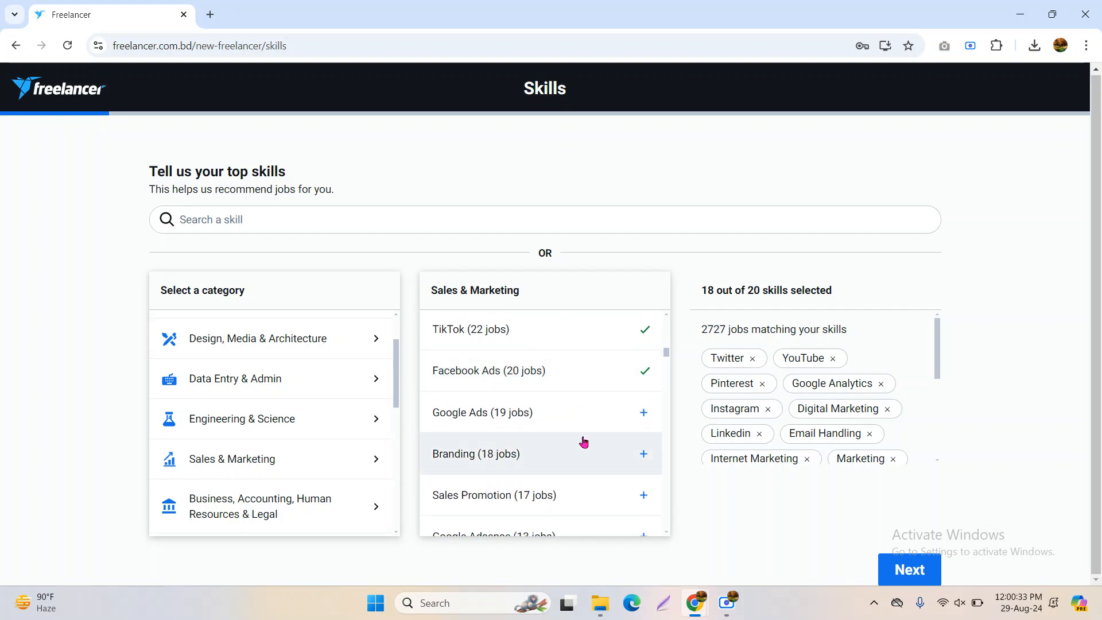
pyautogui.scroll(-3, 582, 431)
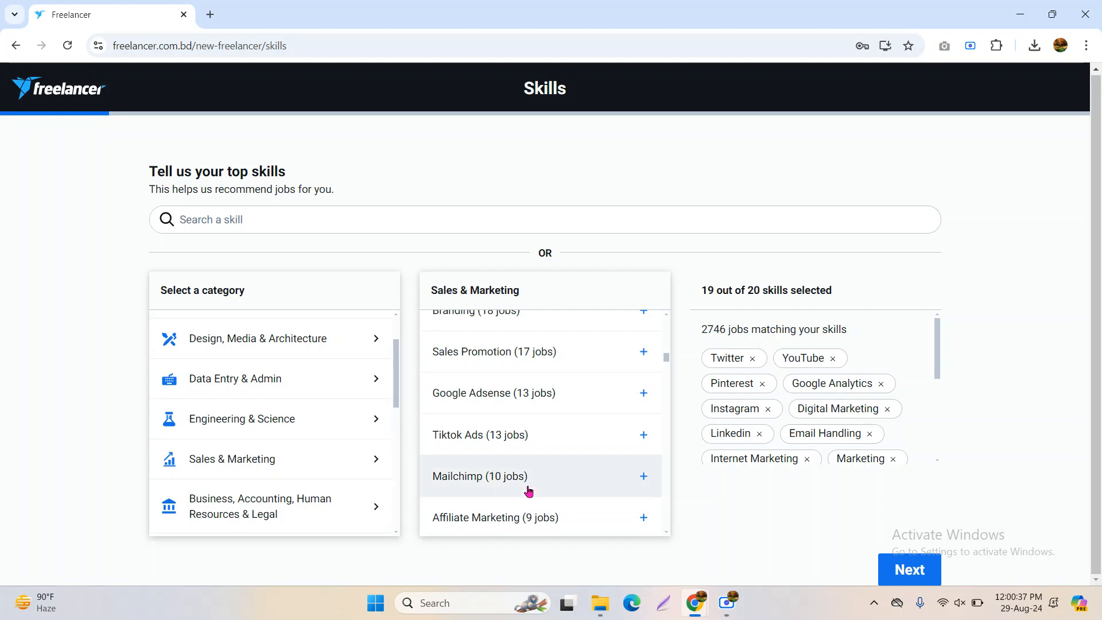
pyautogui.scroll(-4, 568, 475)
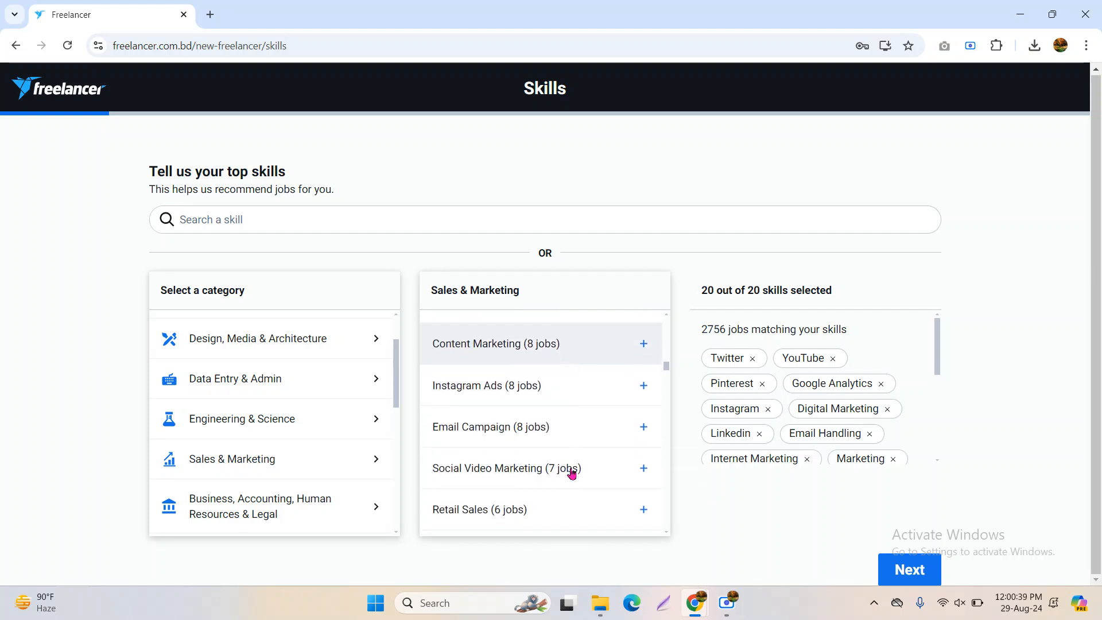
pyautogui.scroll(-1, 494, 463)
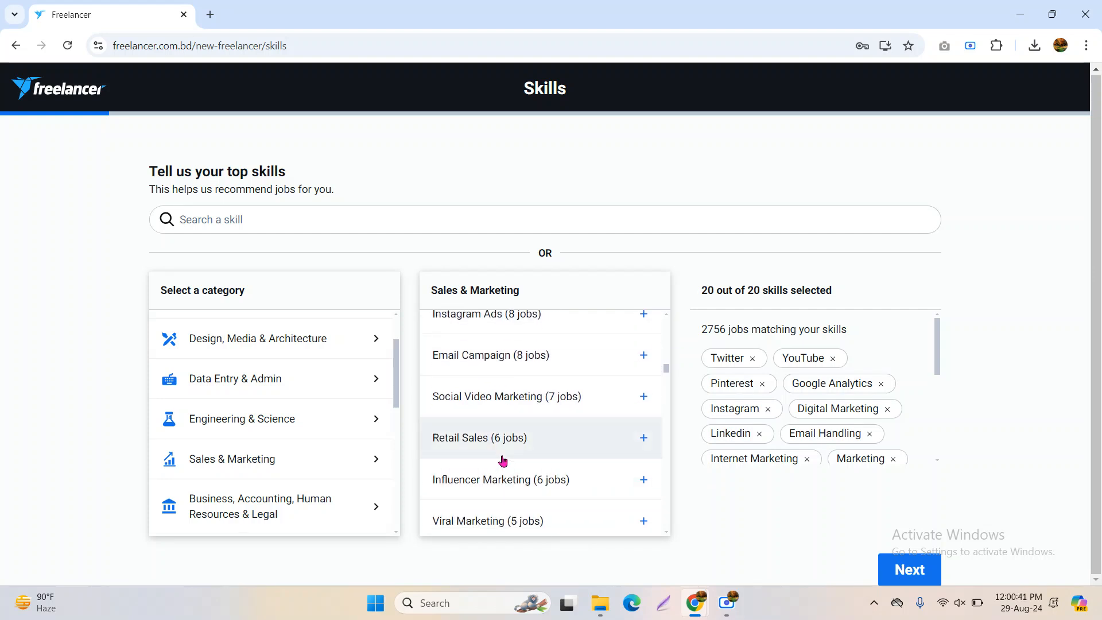
pyautogui.scroll(-2, 542, 425)
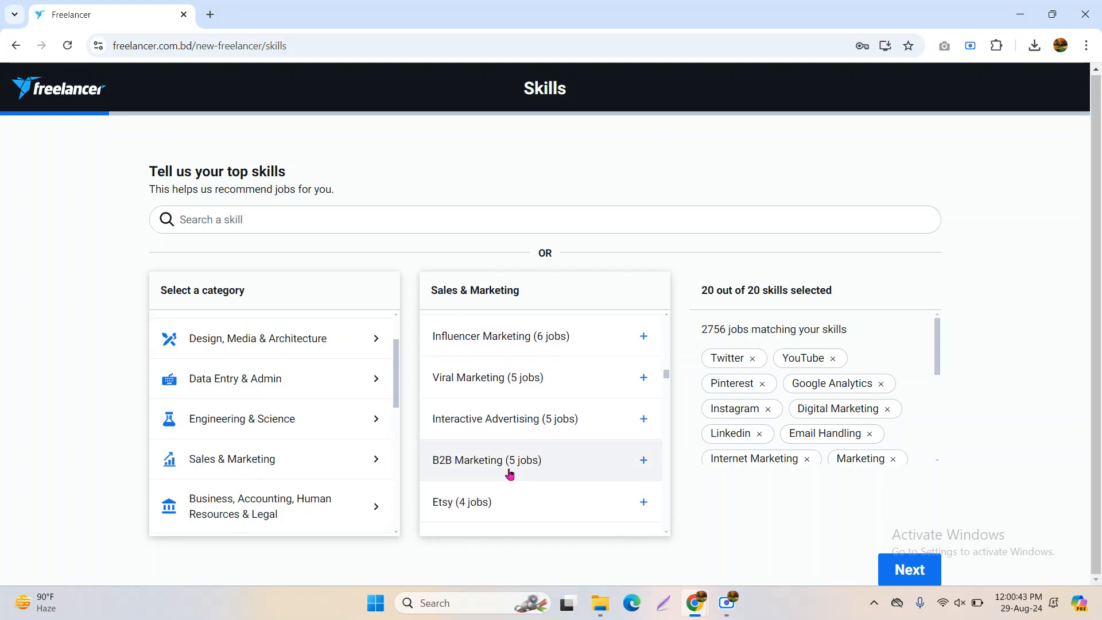
pyautogui.scroll(-1, 510, 473)
pyautogui.scroll(-3, 510, 476)
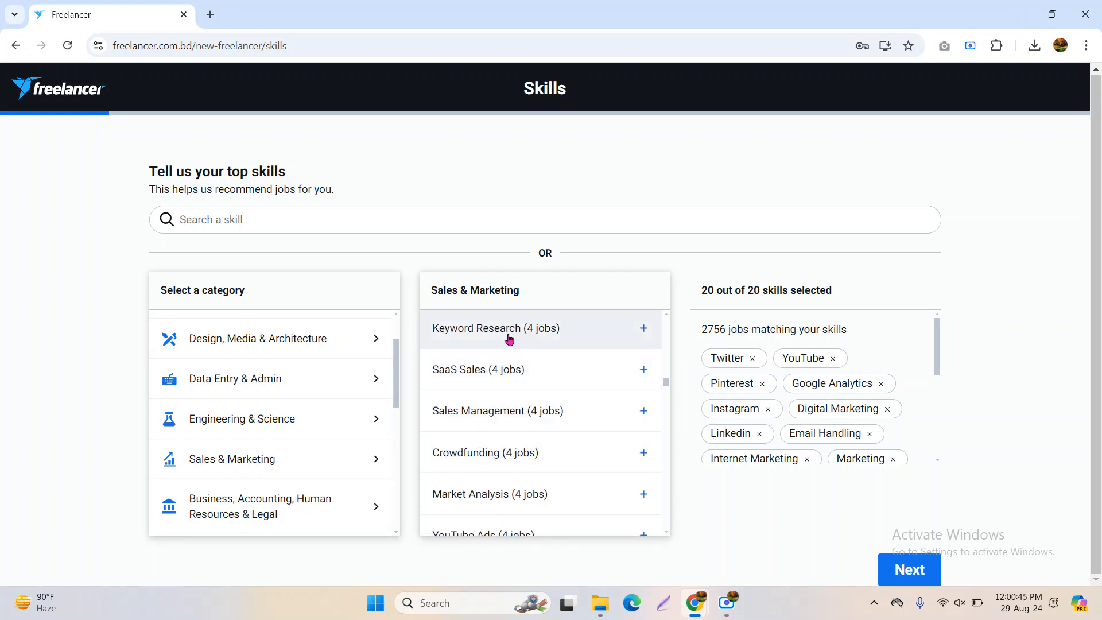
pyautogui.scroll(-3, 527, 350)
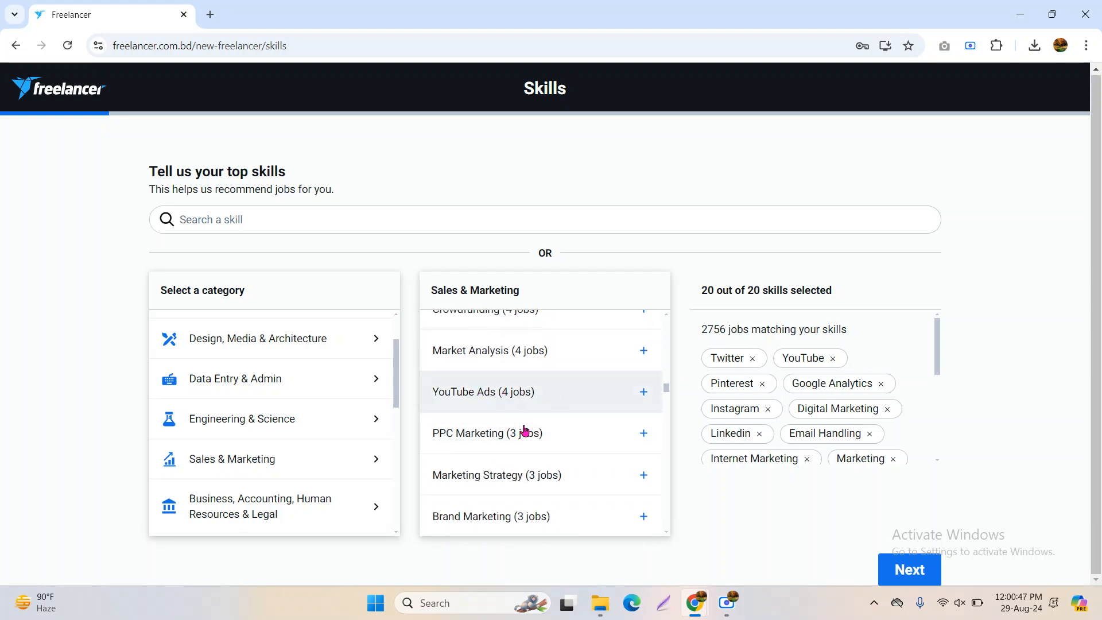
pyautogui.scroll(-3, 542, 502)
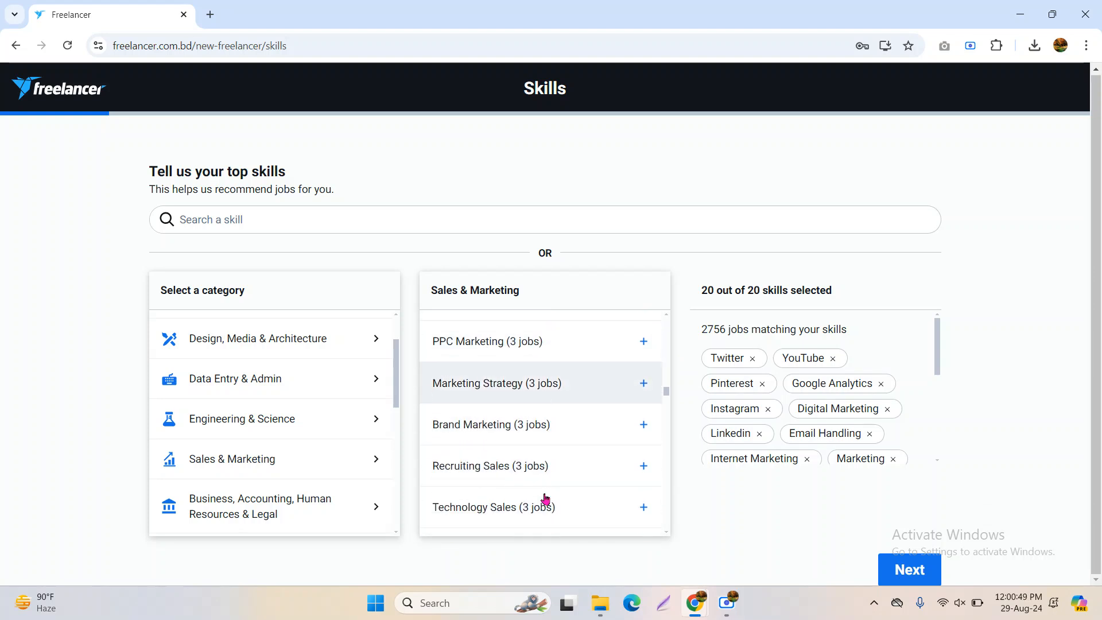
pyautogui.scroll(-3, 511, 447)
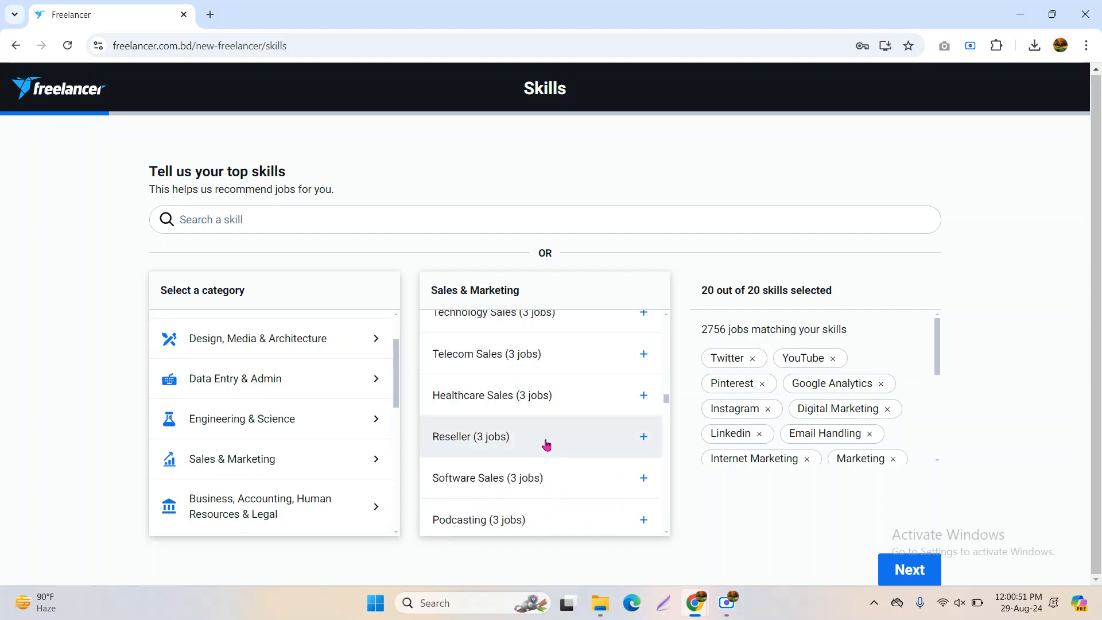
pyautogui.scroll(-6, 546, 444)
pyautogui.scroll(-4, 508, 453)
pyautogui.scroll(4, 511, 443)
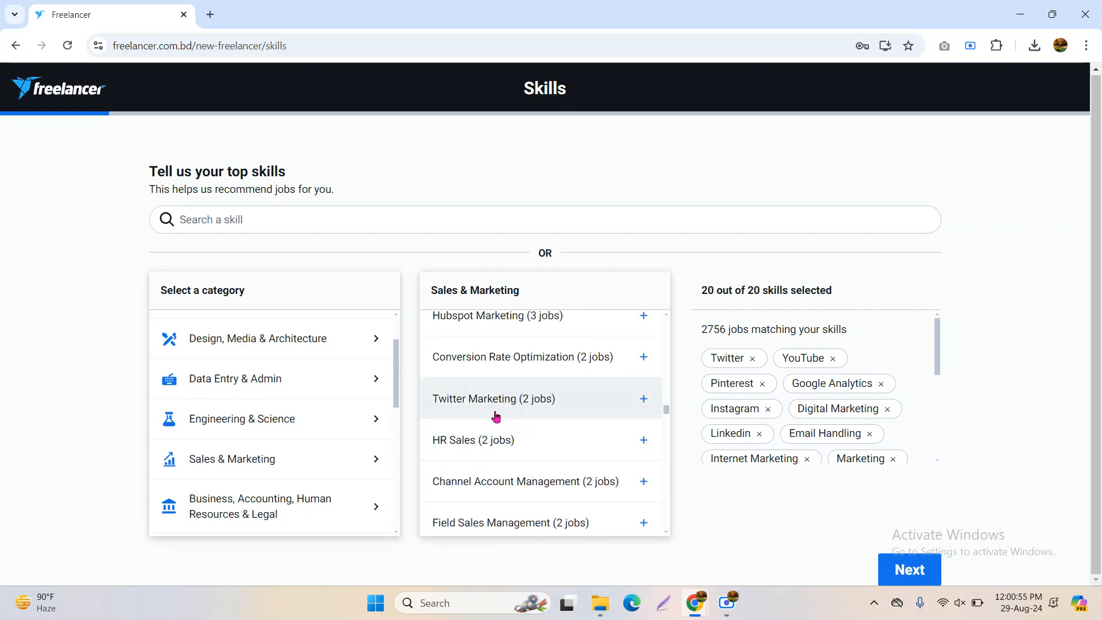
pyautogui.click(752, 359)
pyautogui.click(625, 407)
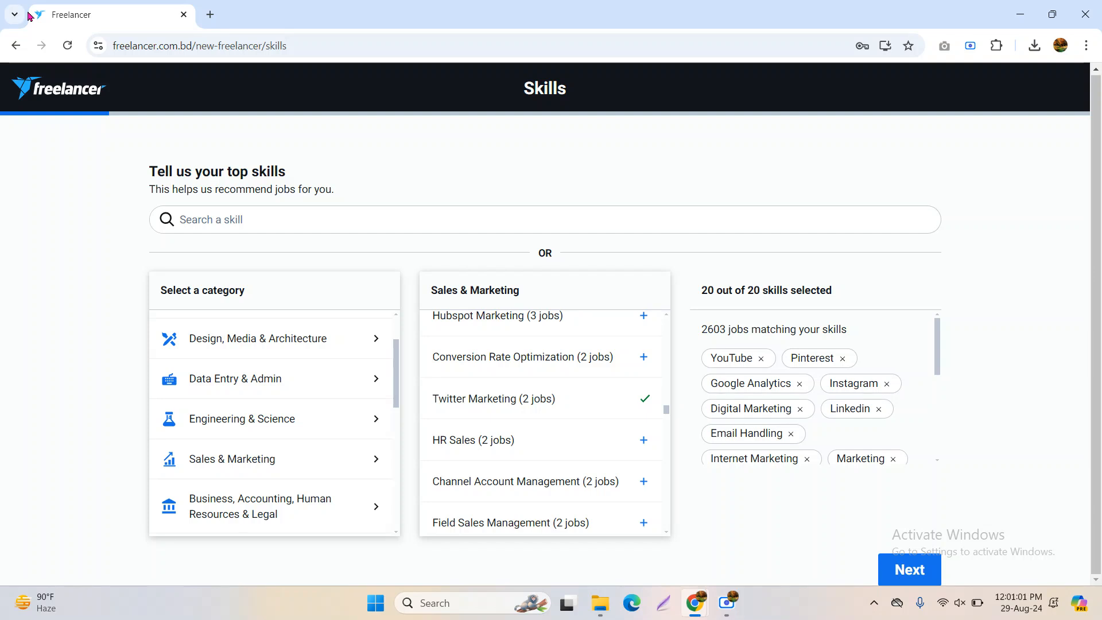
pyautogui.scroll(-3, 534, 491)
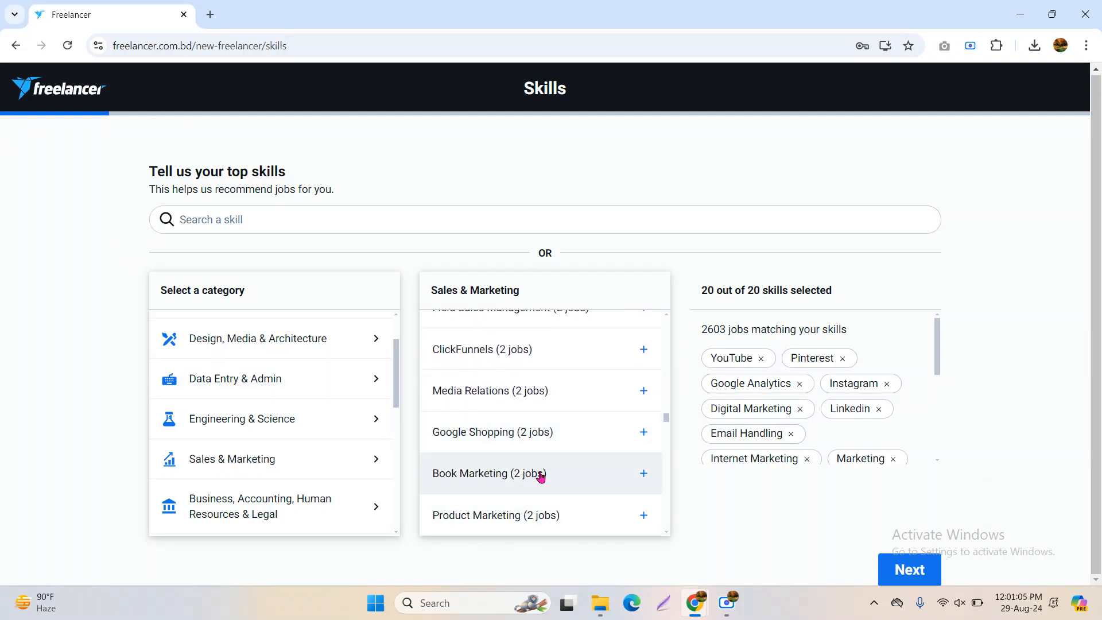
pyautogui.scroll(-5, 541, 473)
pyautogui.scroll(-6, 545, 473)
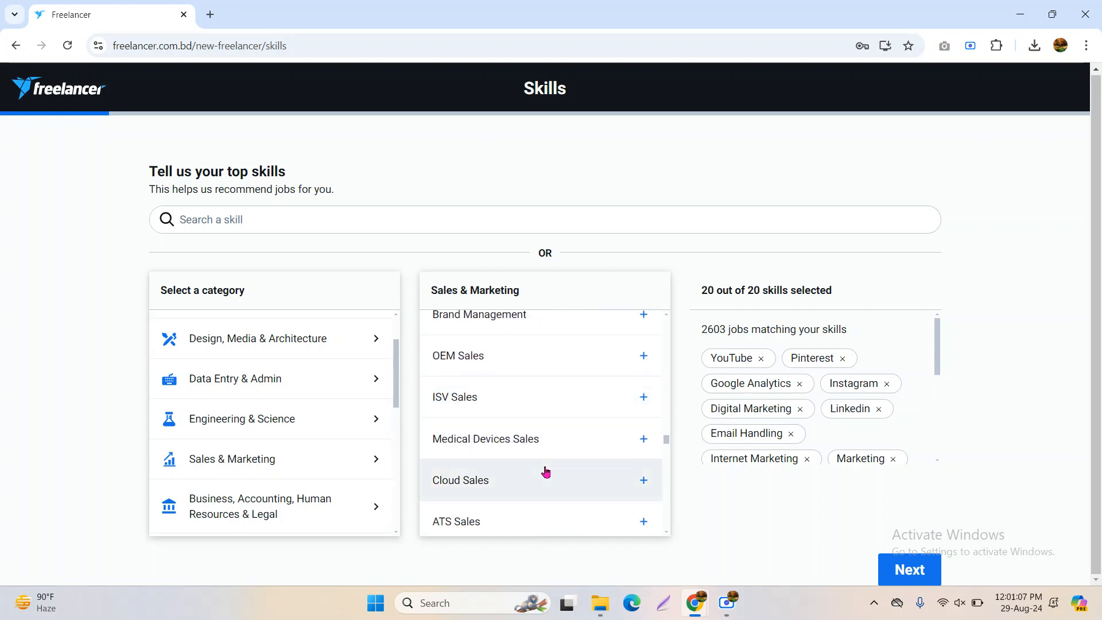
pyautogui.scroll(-5, 789, 456)
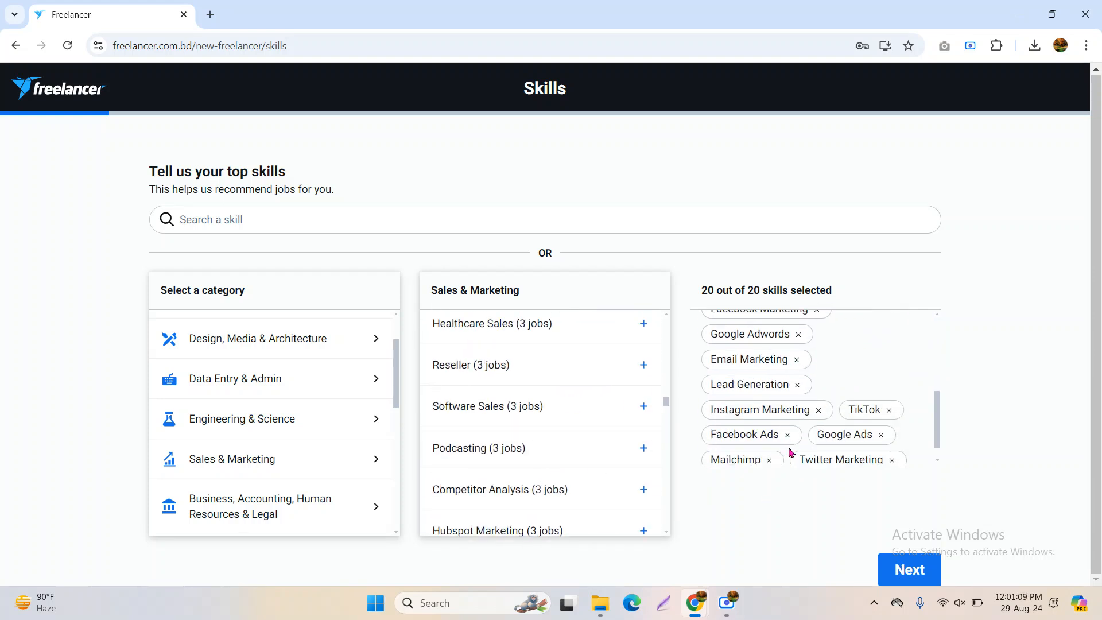
pyautogui.scroll(7, 539, 457)
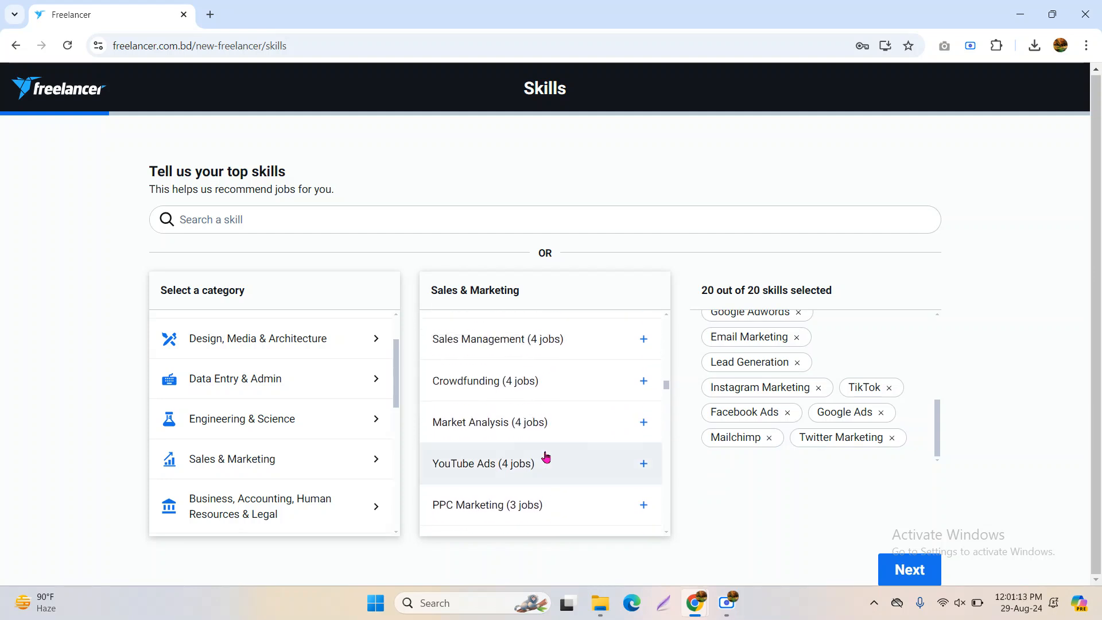
pyautogui.scroll(6, 546, 457)
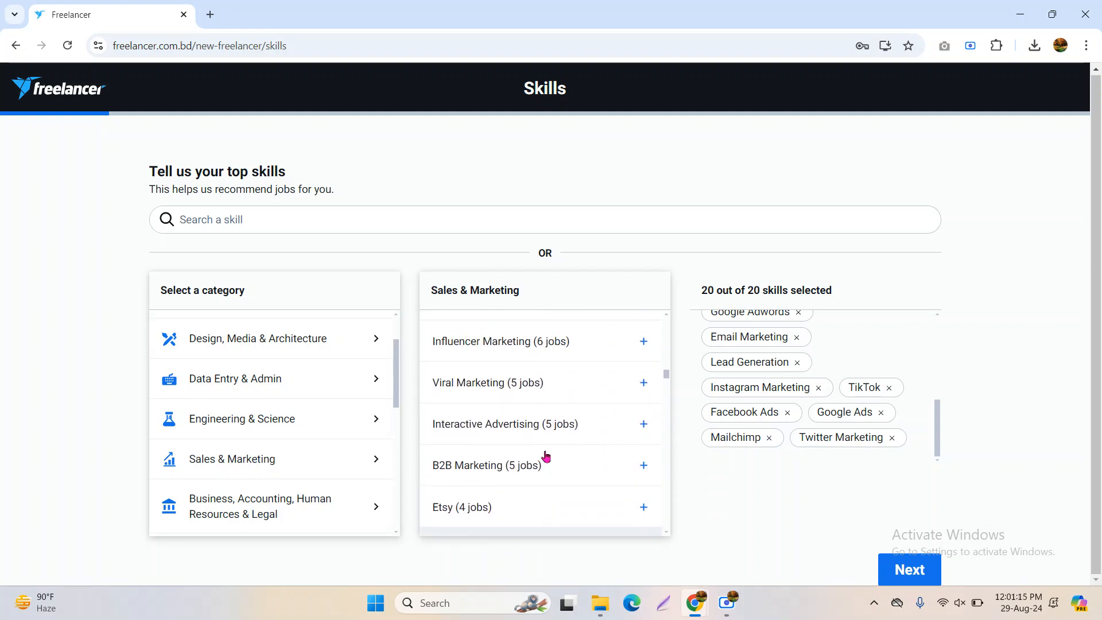
pyautogui.scroll(5, 540, 483)
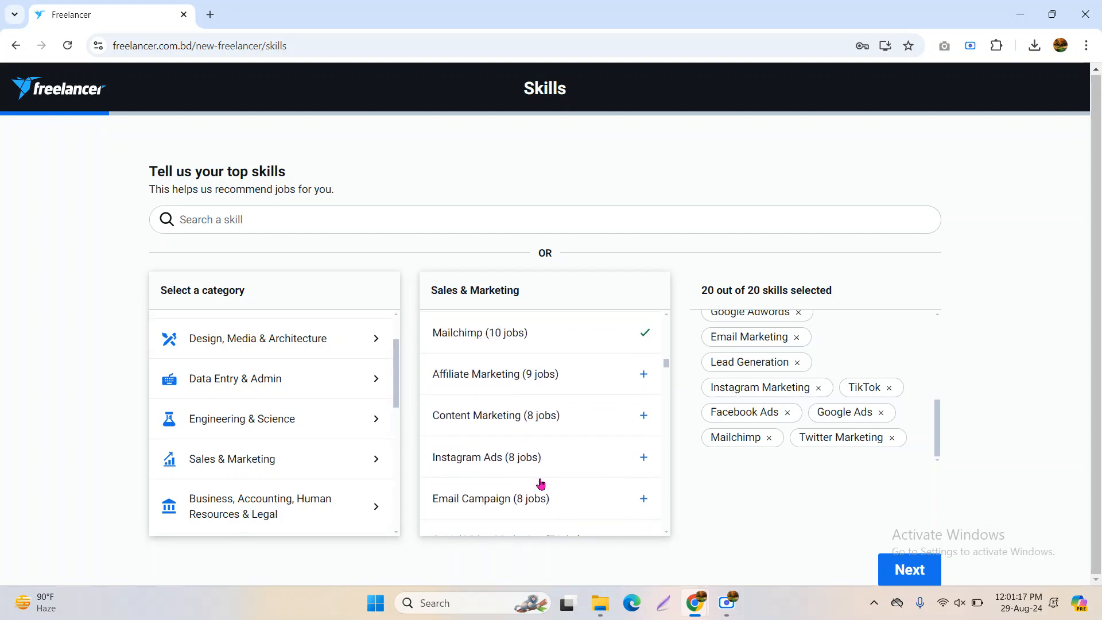
pyautogui.scroll(7, 542, 479)
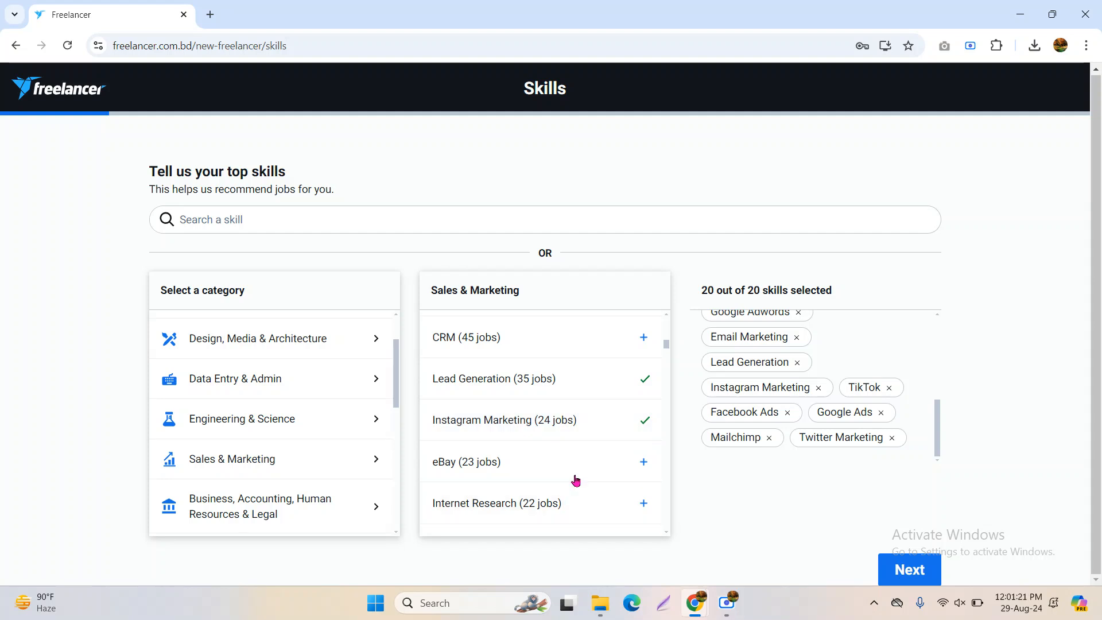
pyautogui.scroll(2, 583, 443)
pyautogui.scroll(3, 586, 441)
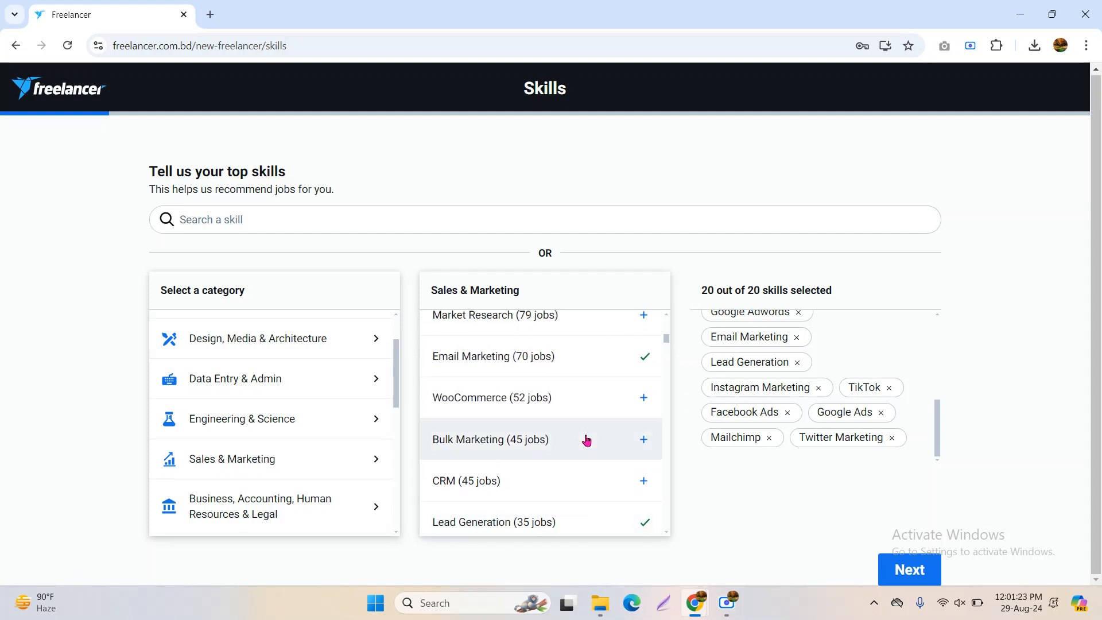
pyautogui.scroll(3, 587, 439)
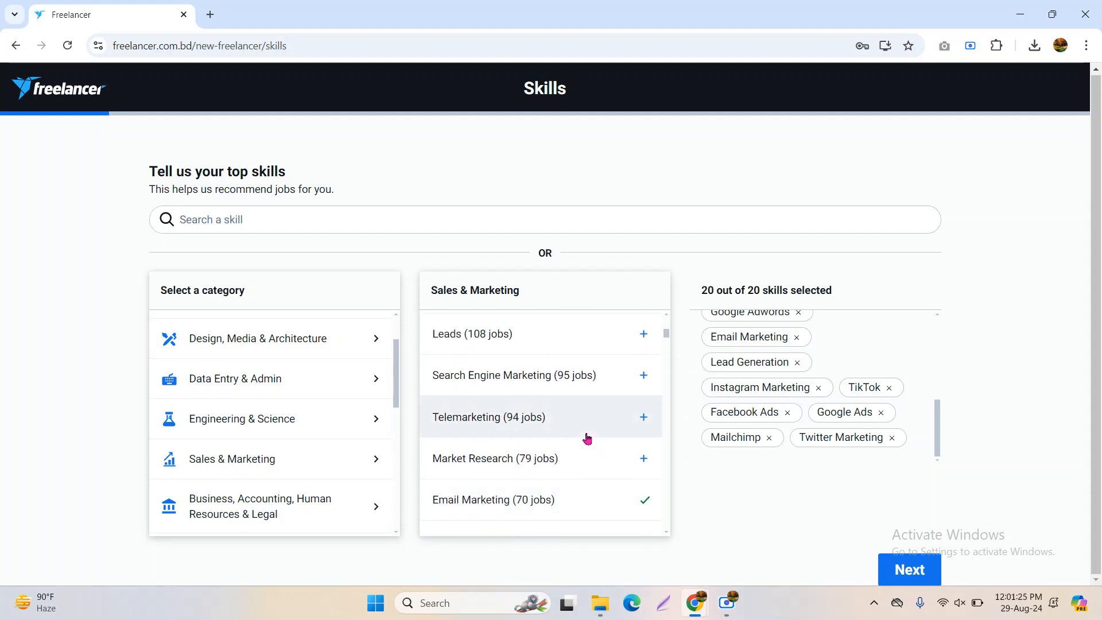
pyautogui.scroll(3, 587, 439)
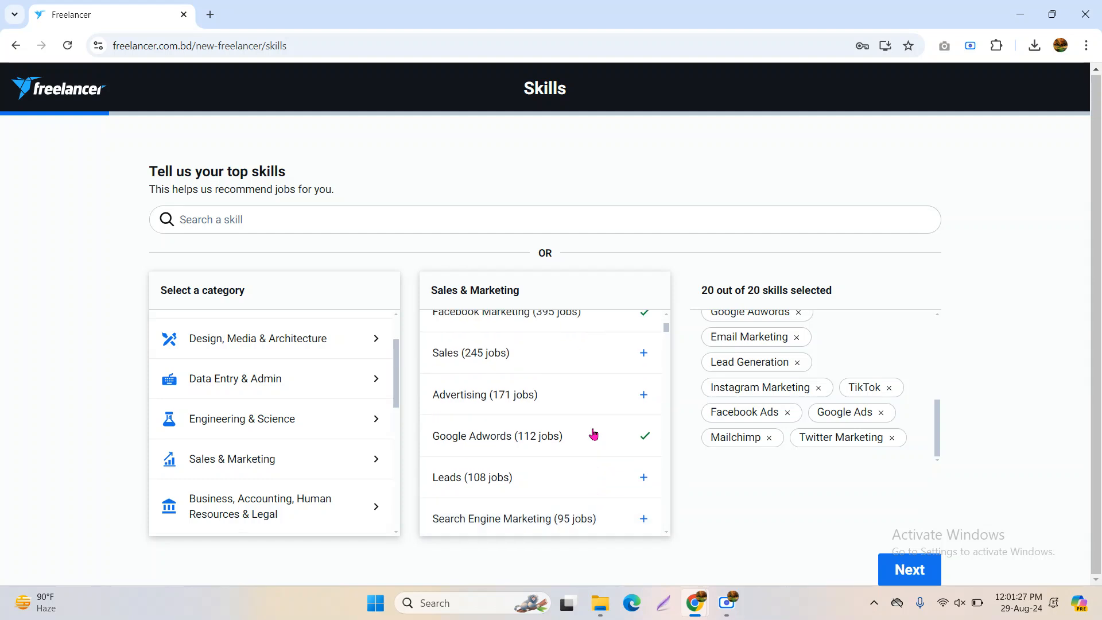
pyautogui.scroll(2, 594, 433)
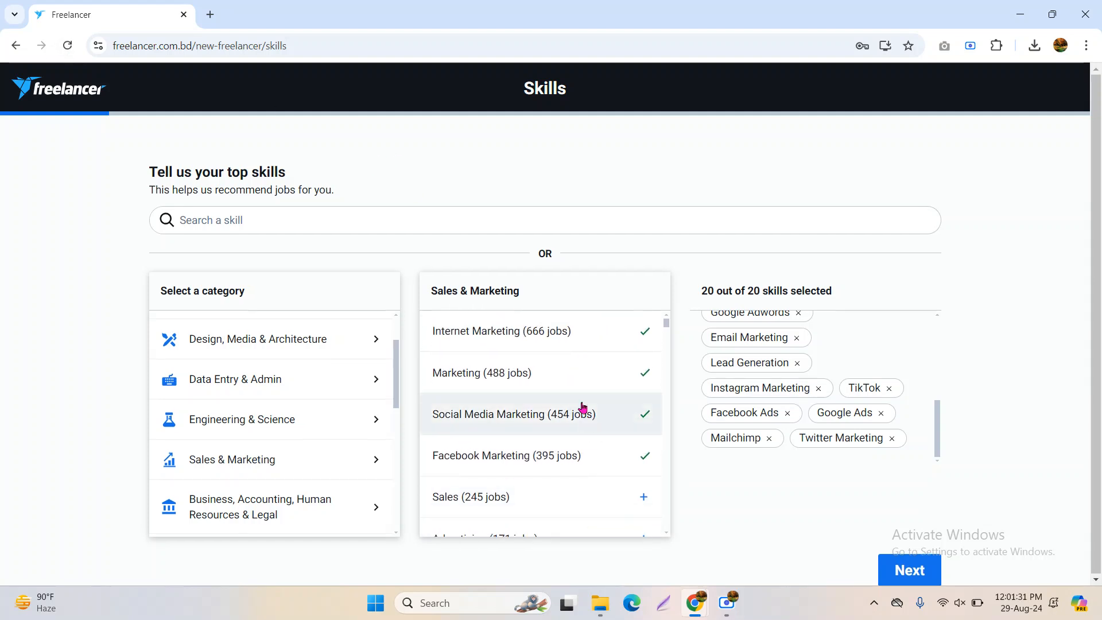
pyautogui.scroll(-3, 549, 403)
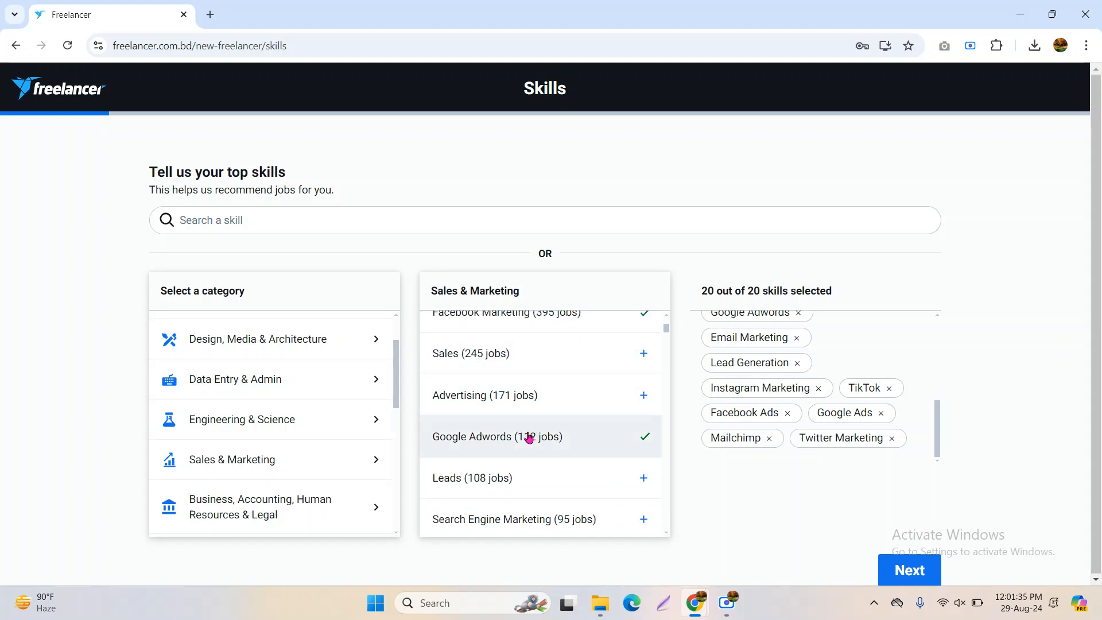
pyautogui.scroll(-2, 556, 417)
pyautogui.scroll(-1, 555, 423)
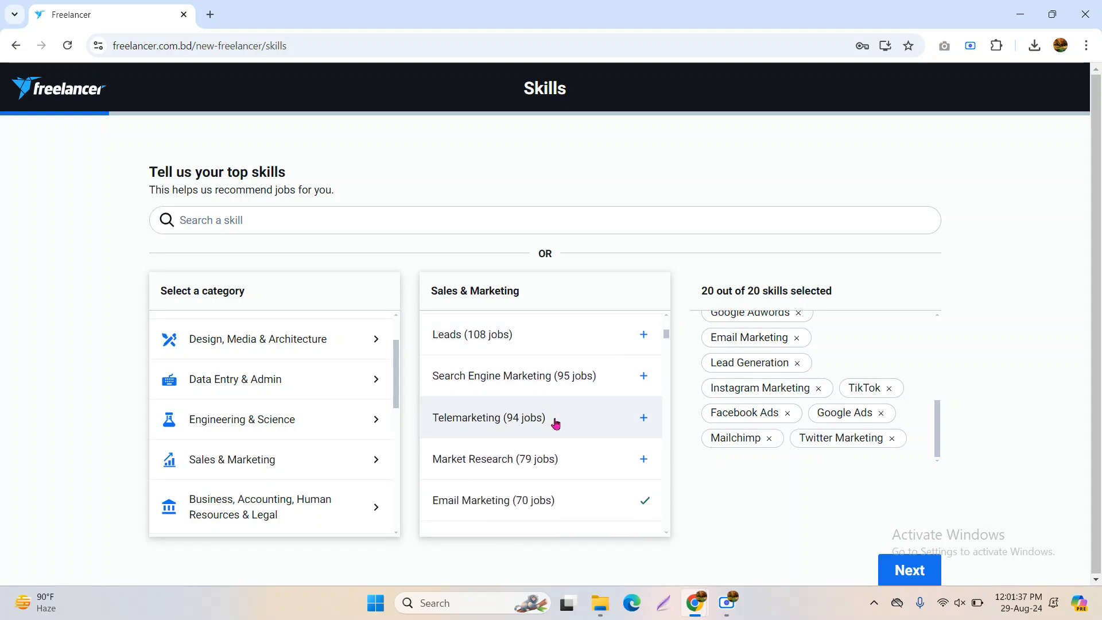
pyautogui.scroll(-1, 555, 422)
pyautogui.scroll(1, 551, 418)
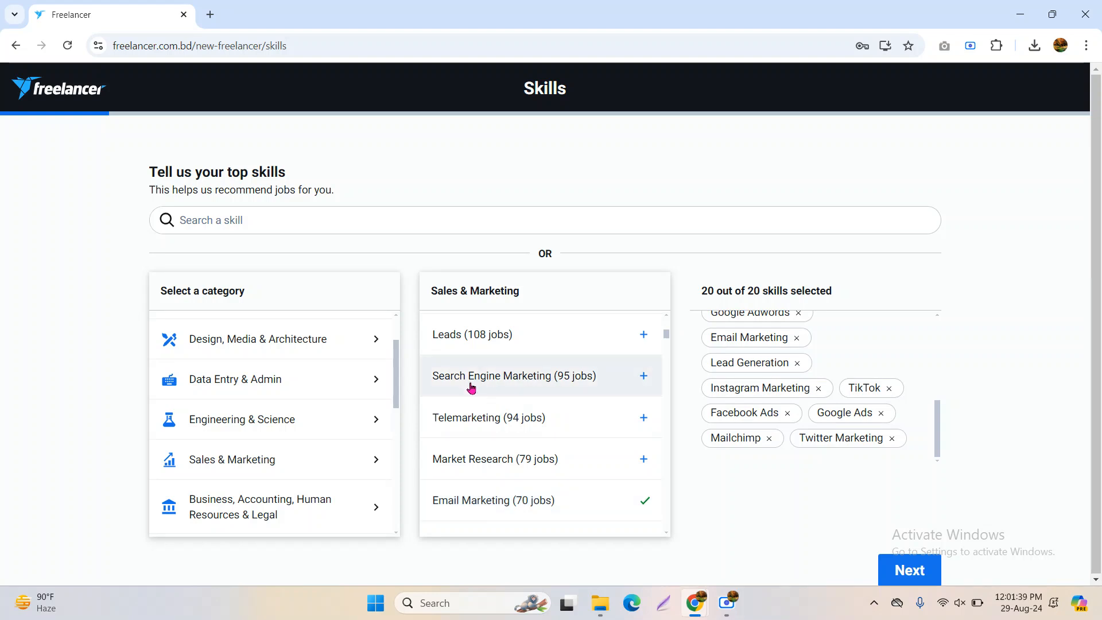
pyautogui.scroll(-1, 617, 401)
pyautogui.scroll(-1, 618, 396)
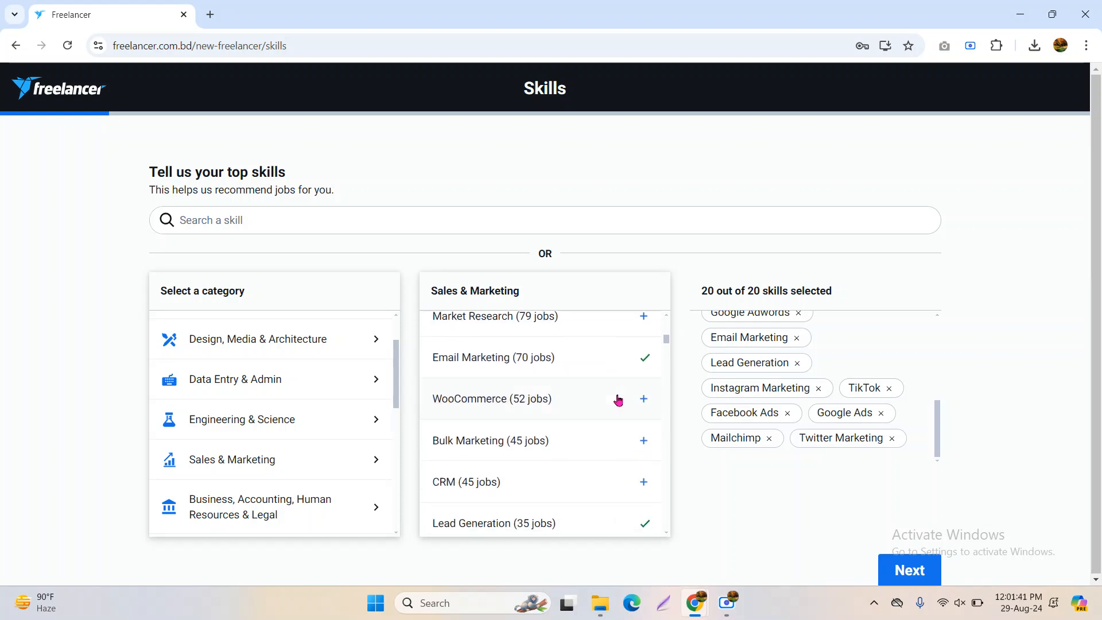
pyautogui.scroll(-3, 604, 457)
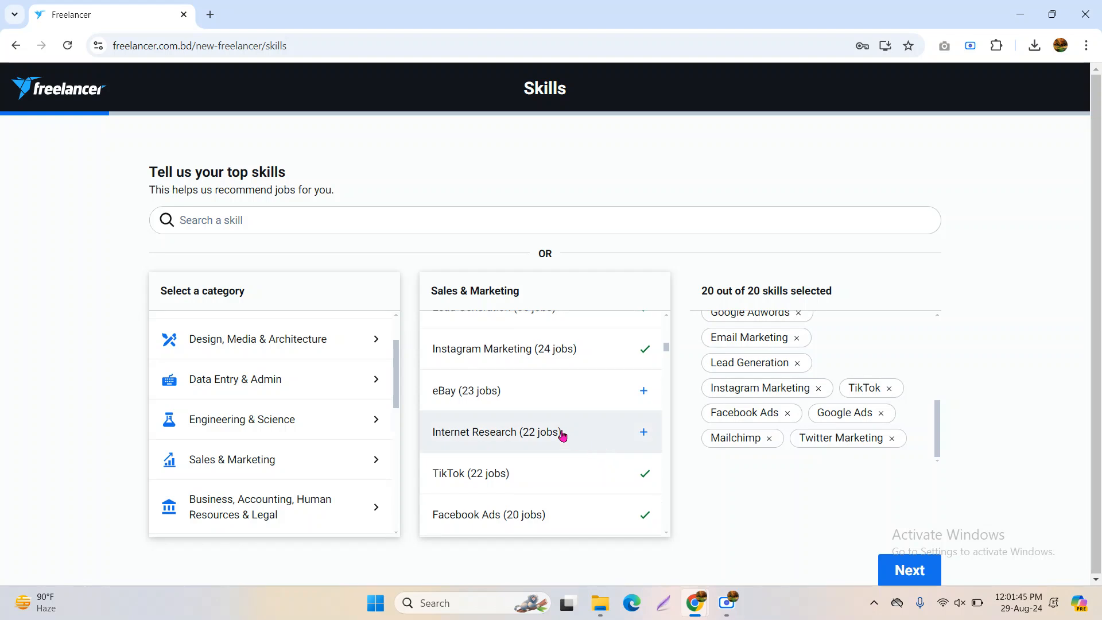
pyautogui.scroll(-1, 593, 457)
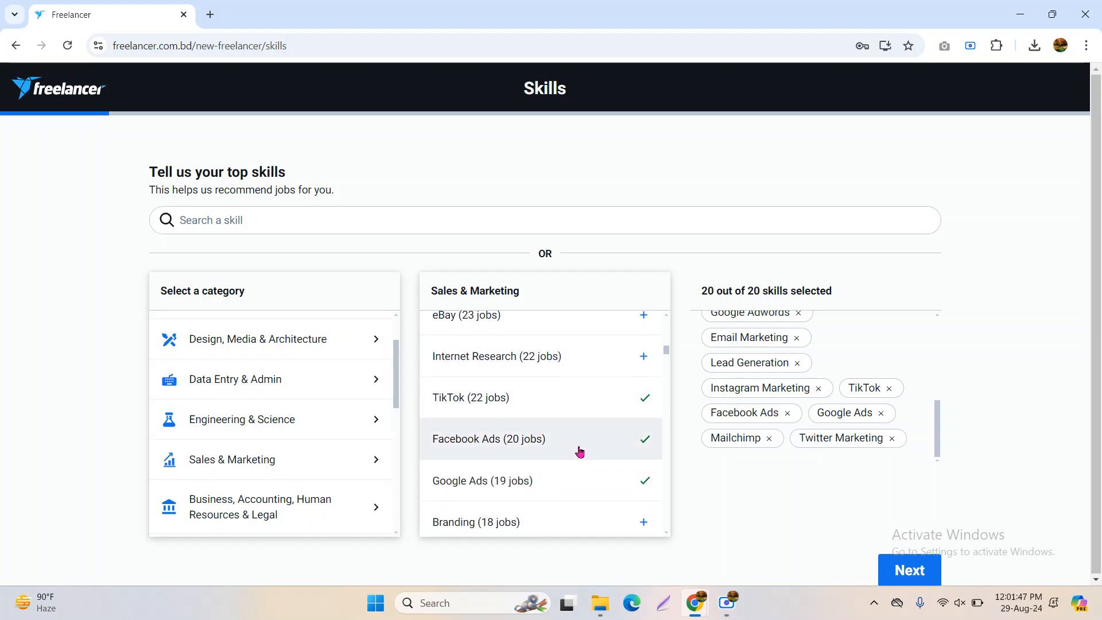
pyautogui.scroll(-1, 592, 450)
pyautogui.scroll(-2, 586, 432)
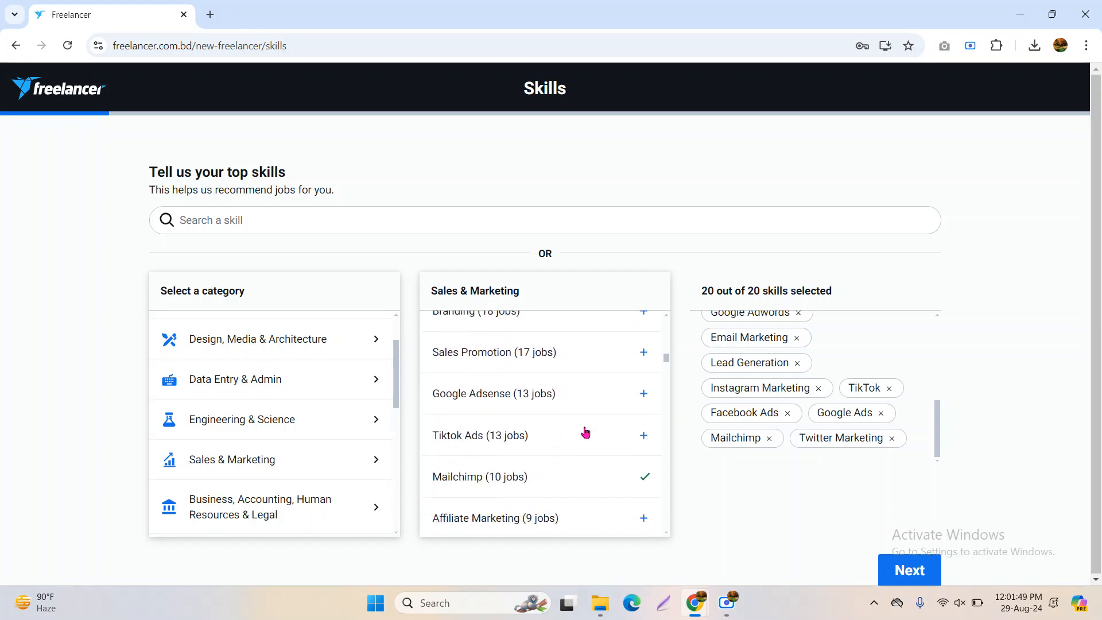
pyautogui.scroll(-2, 586, 432)
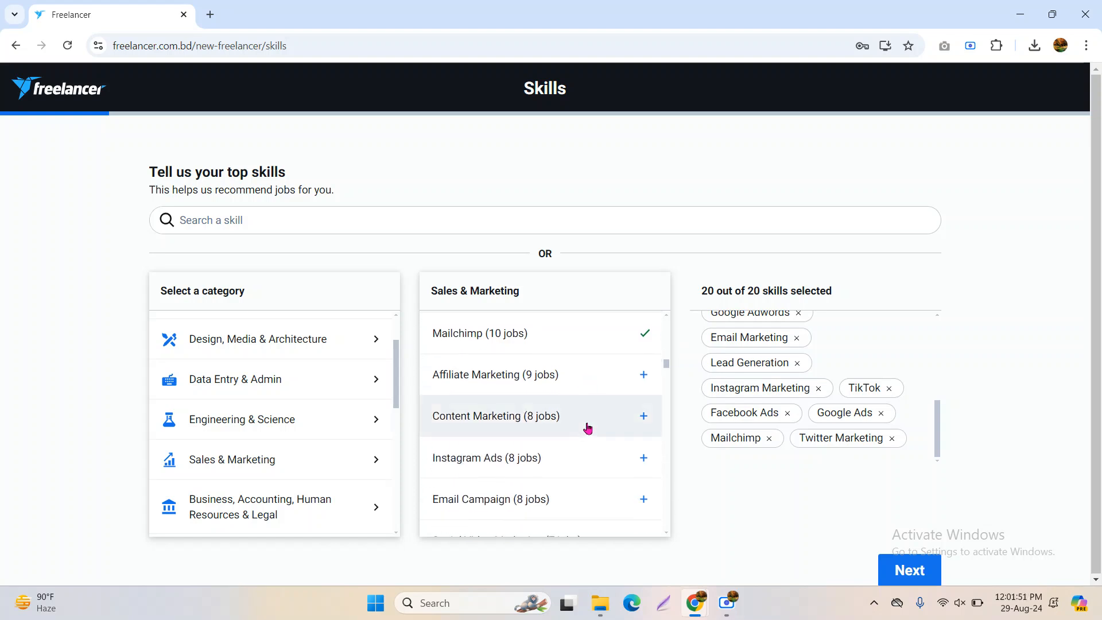
pyautogui.scroll(-1, 594, 422)
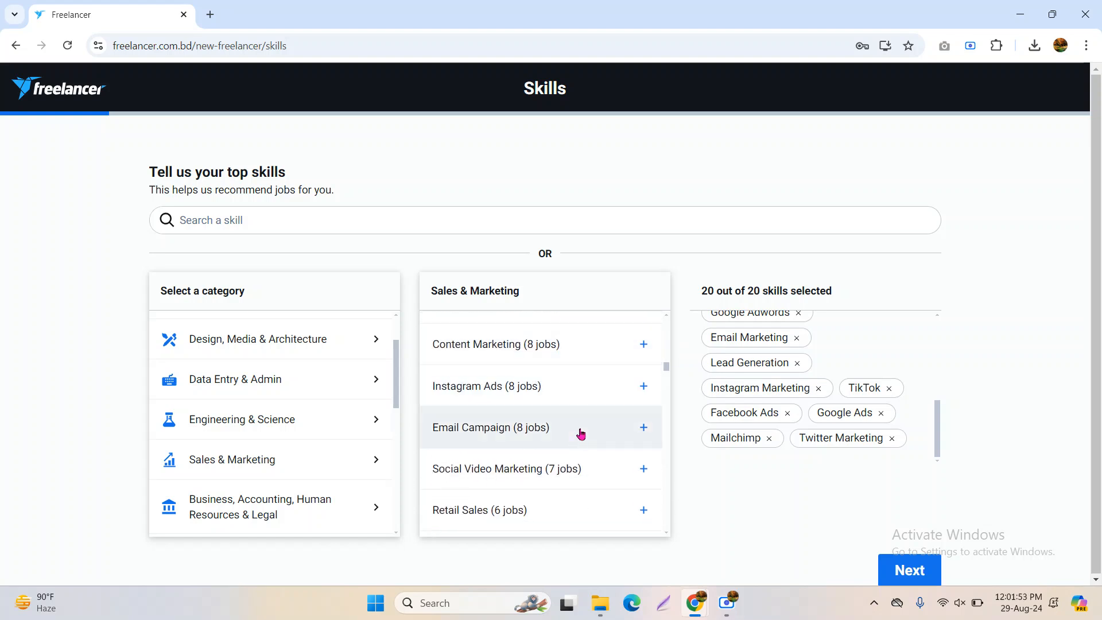
pyautogui.scroll(3, 763, 425)
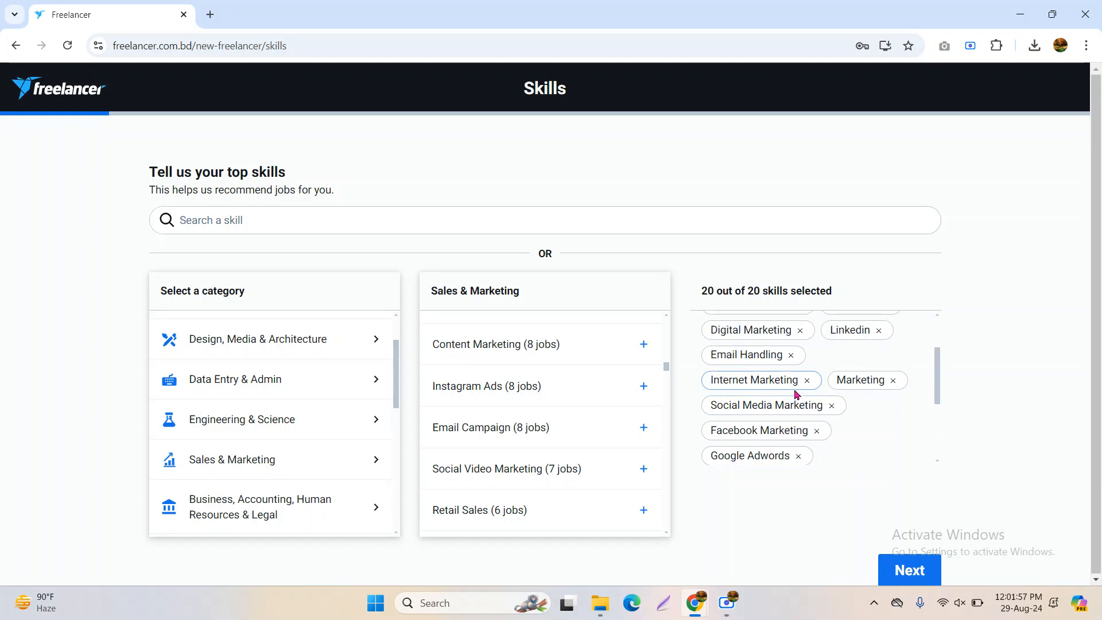
# Swap Email Handling for Email Campaign and Marketing for Social Video Marketing, staying at 20 skills
pyautogui.click(792, 356)
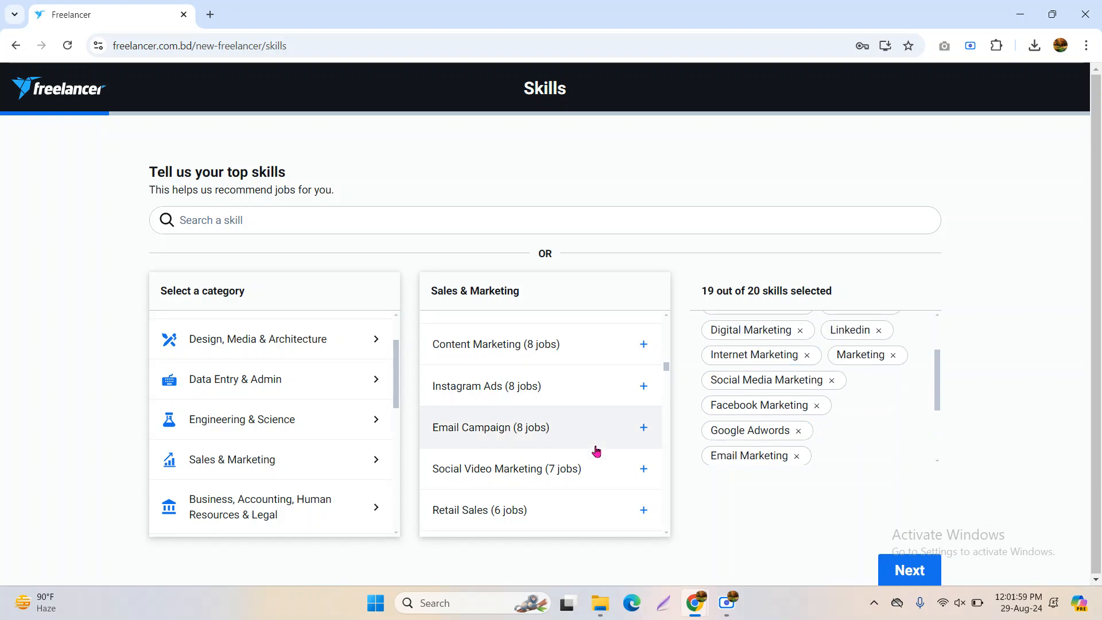
pyautogui.click(603, 428)
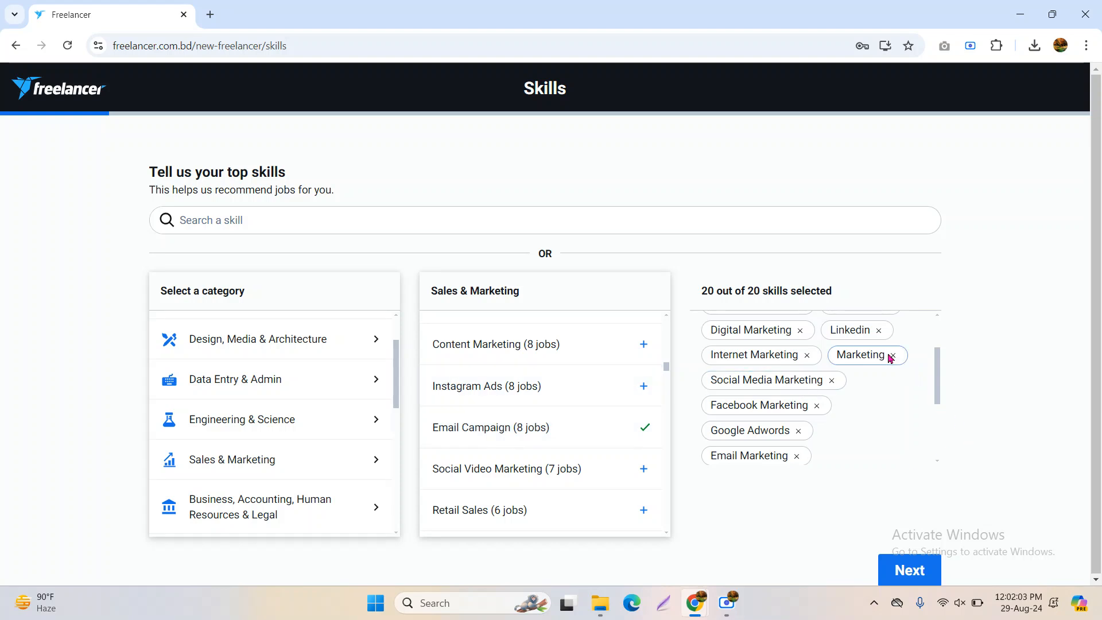
pyautogui.click(893, 357)
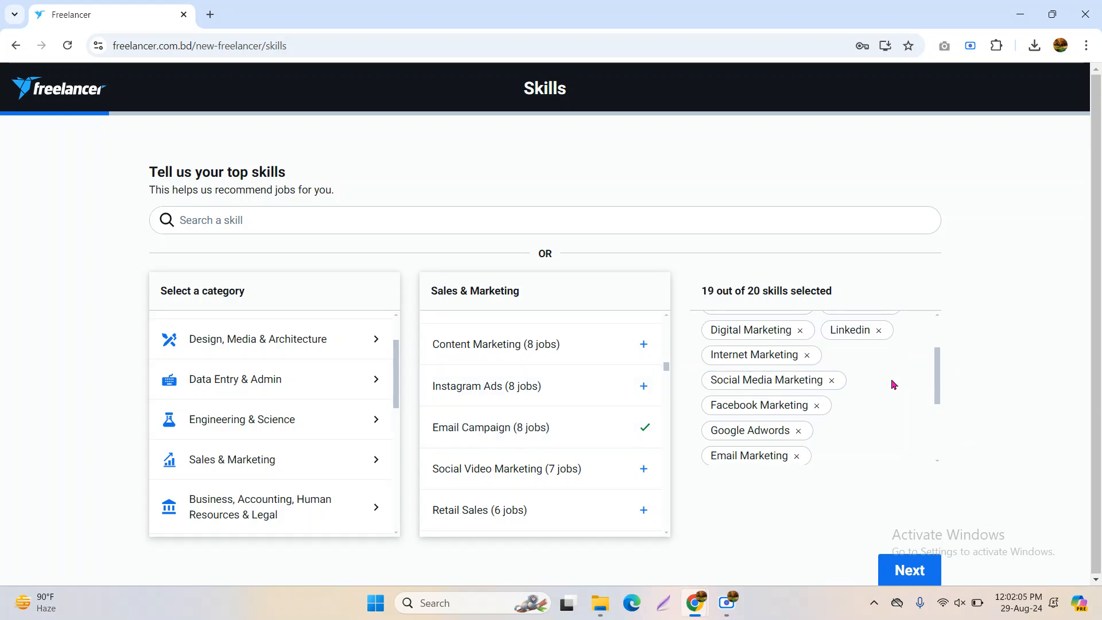
pyautogui.click(644, 470)
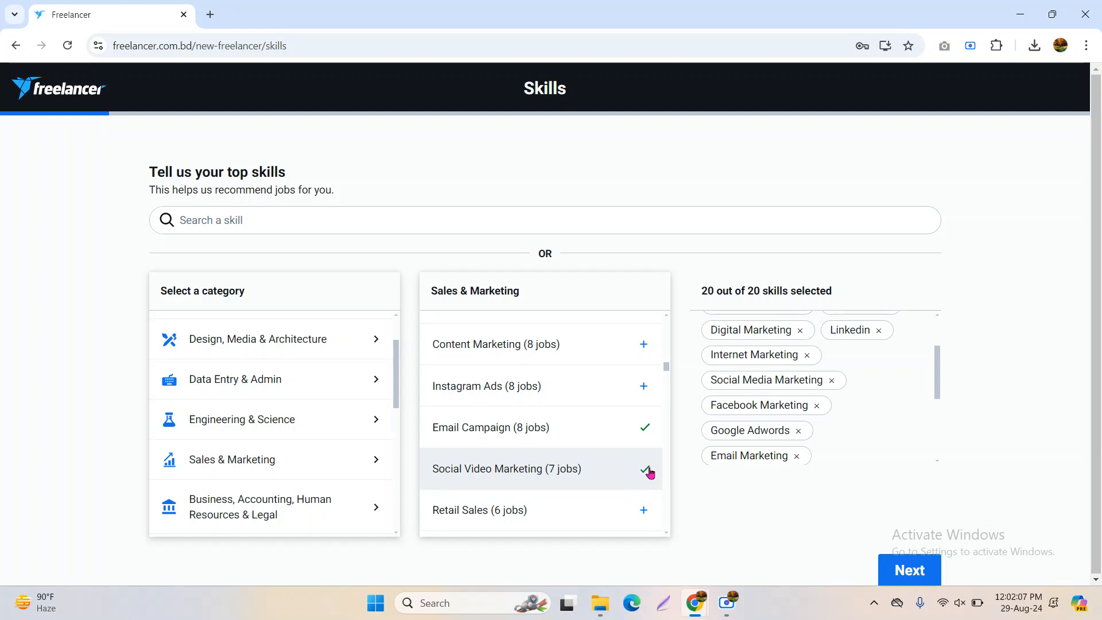
pyautogui.scroll(-3, 610, 466)
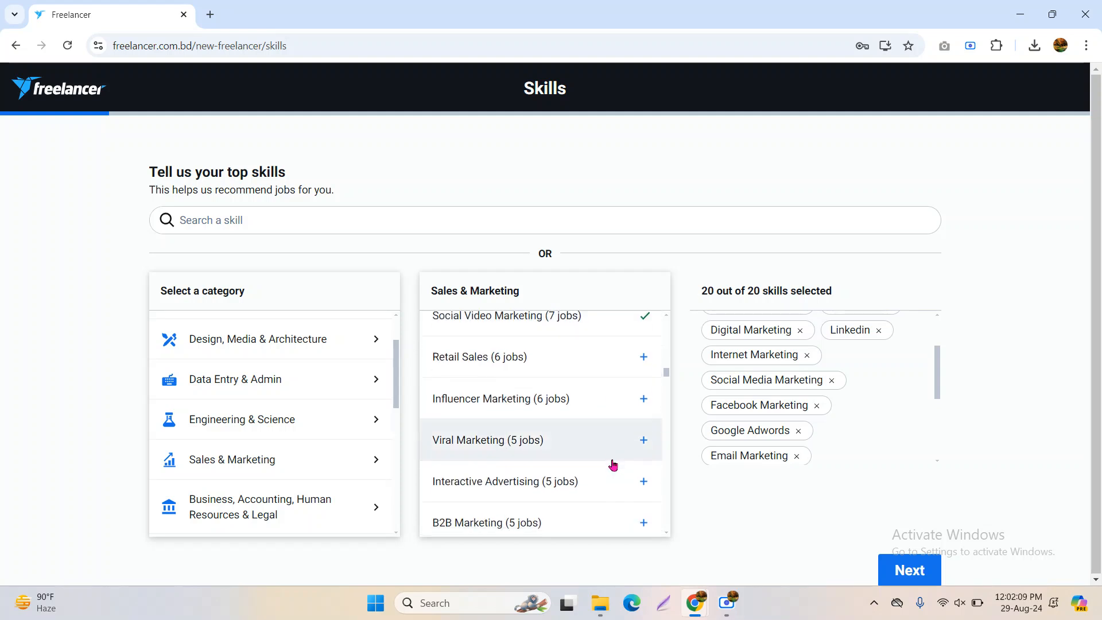
pyautogui.scroll(-3, 612, 462)
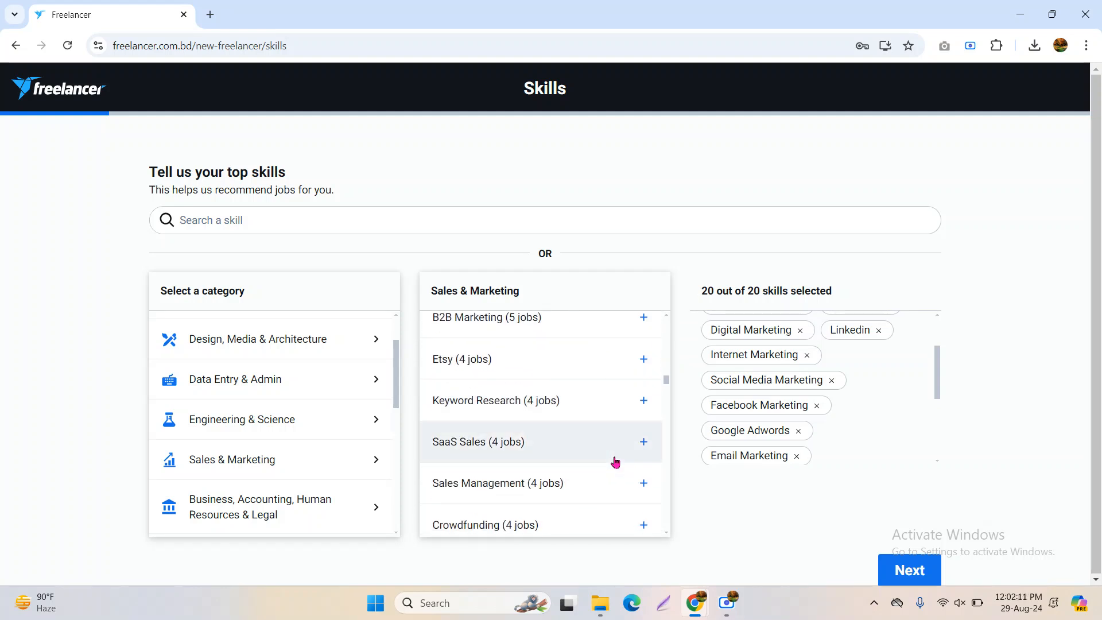
pyautogui.scroll(-3, 905, 413)
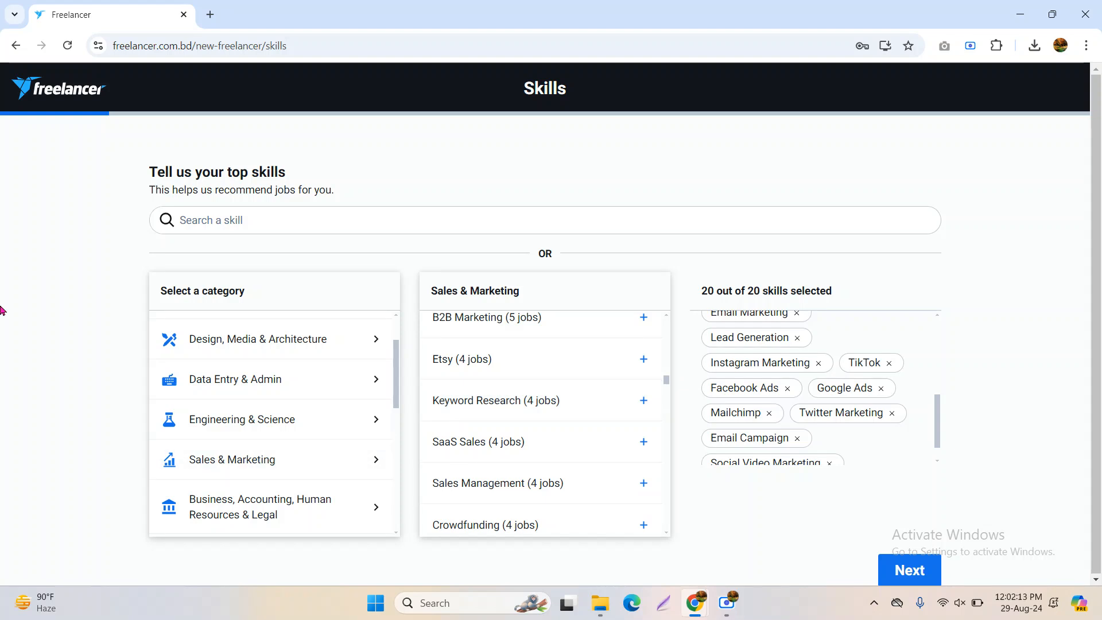
pyautogui.scroll(-3, 256, 439)
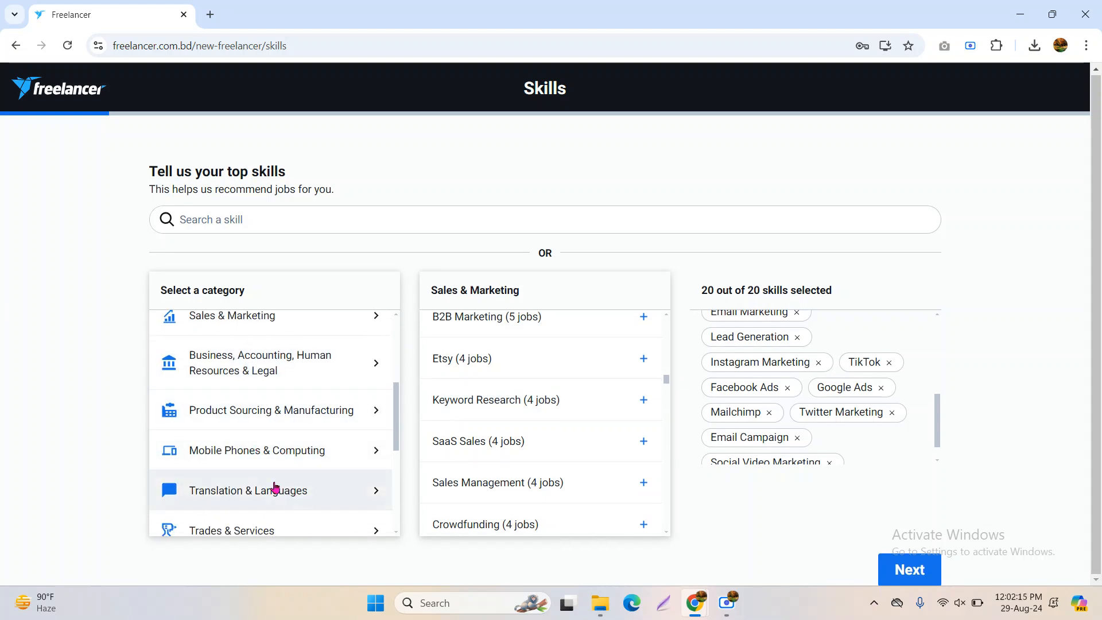
pyautogui.scroll(-5, 238, 439)
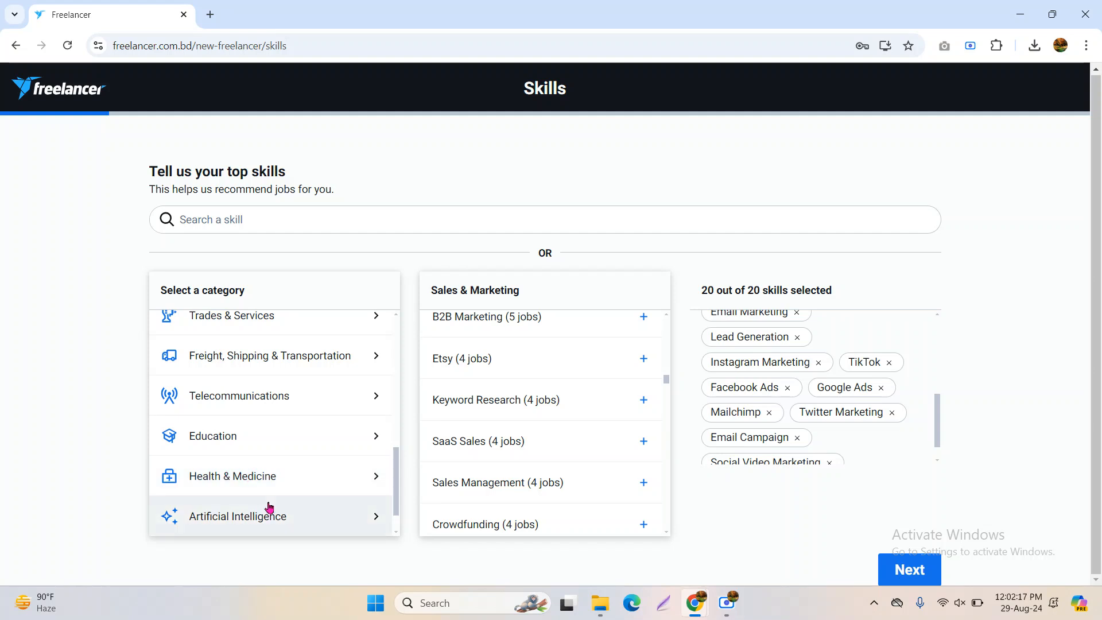
# Replace Google Analytics with Virtual Assistant from the Jobs for Anyone category
pyautogui.click(258, 515)
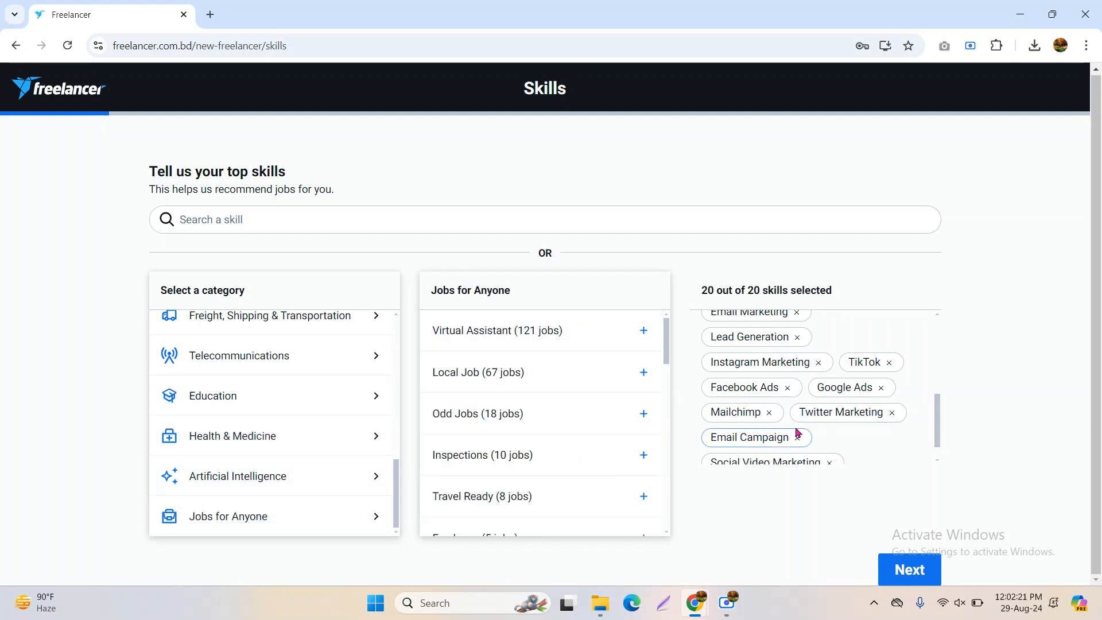
pyautogui.scroll(-1, 830, 445)
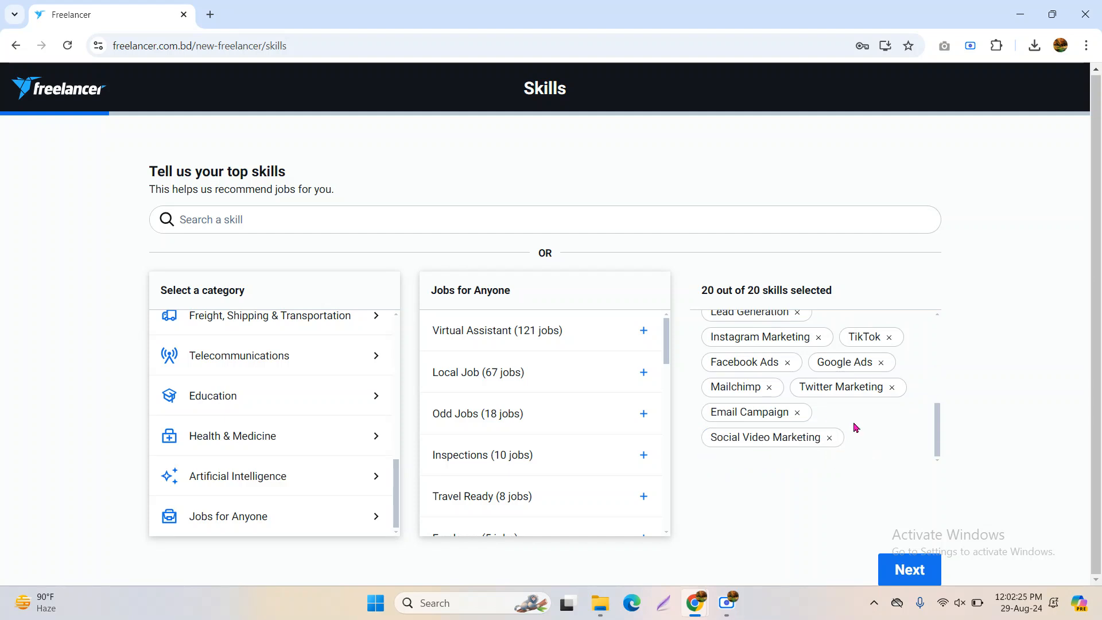
pyautogui.scroll(1, 858, 425)
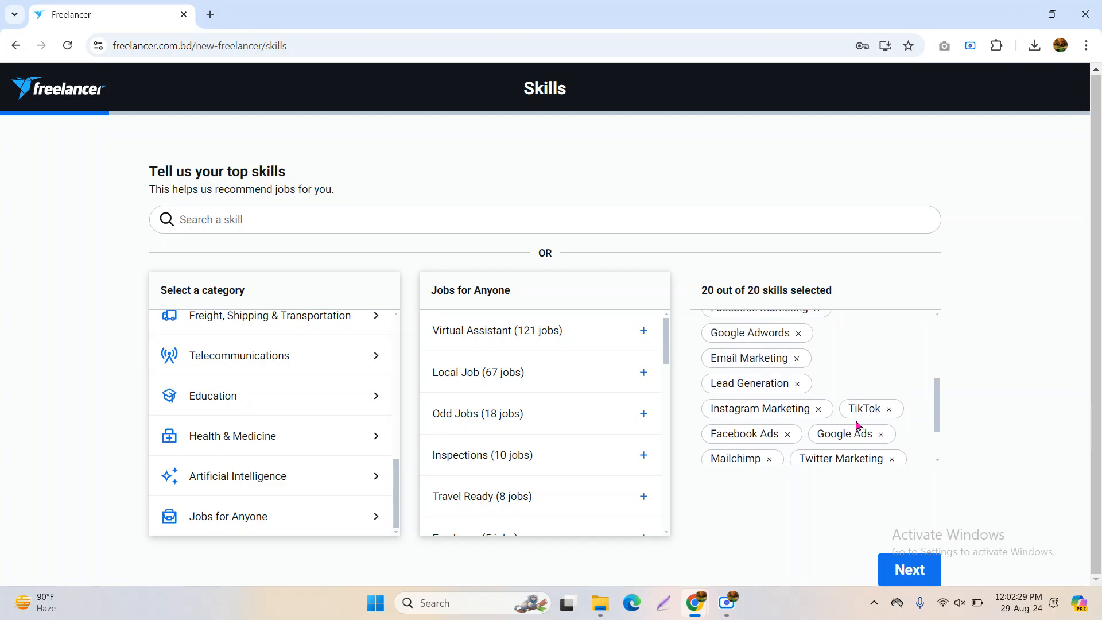
pyautogui.scroll(1, 858, 425)
pyautogui.scroll(1, 858, 425)
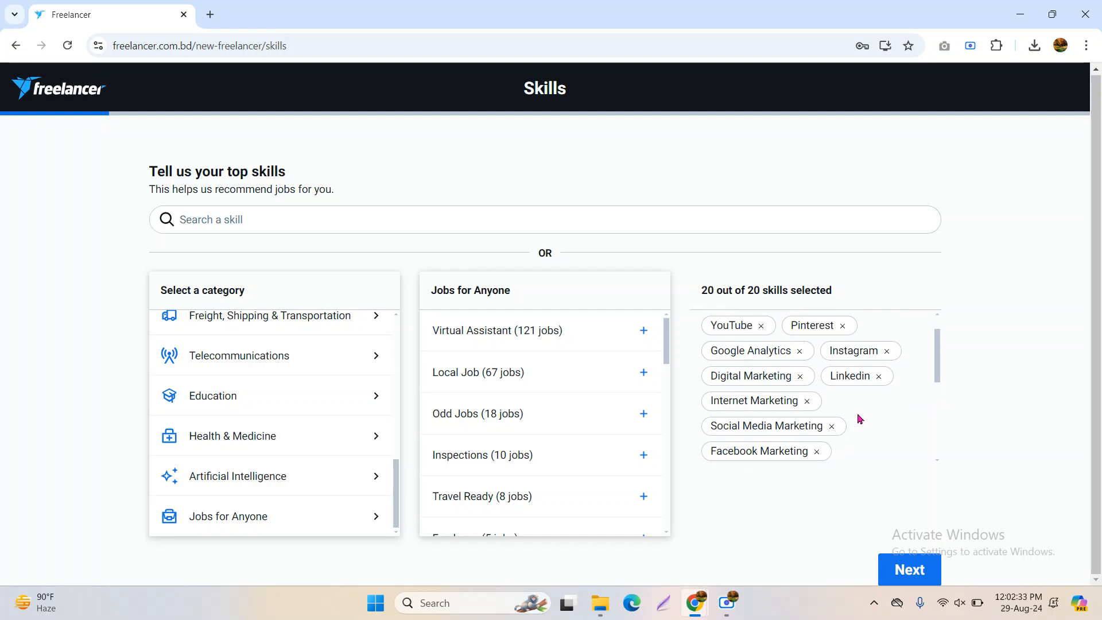
pyautogui.click(799, 351)
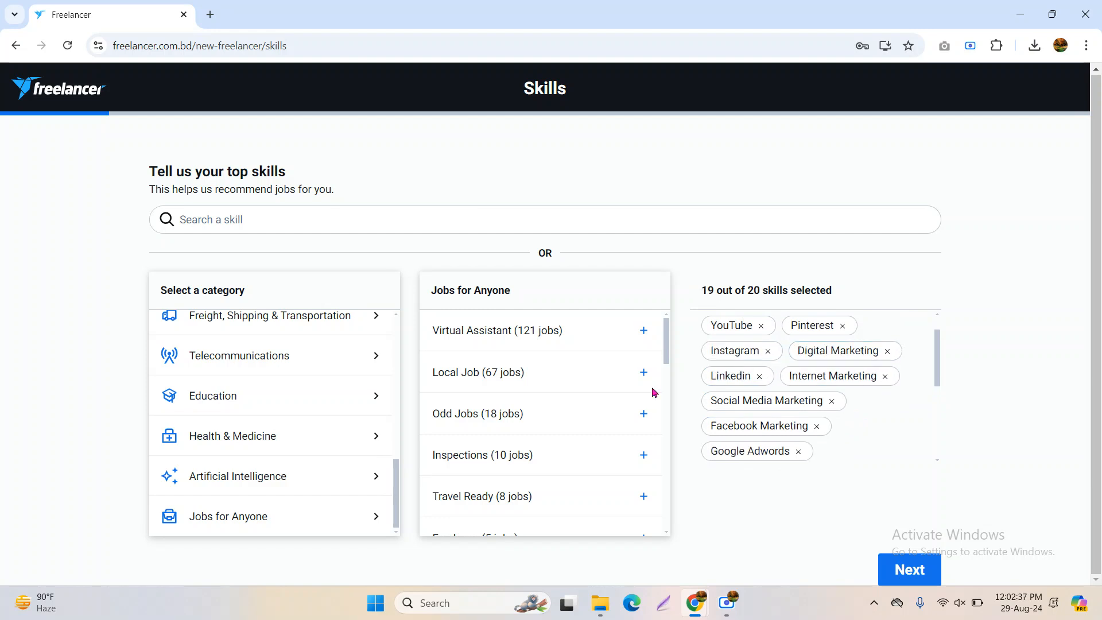
pyautogui.click(604, 333)
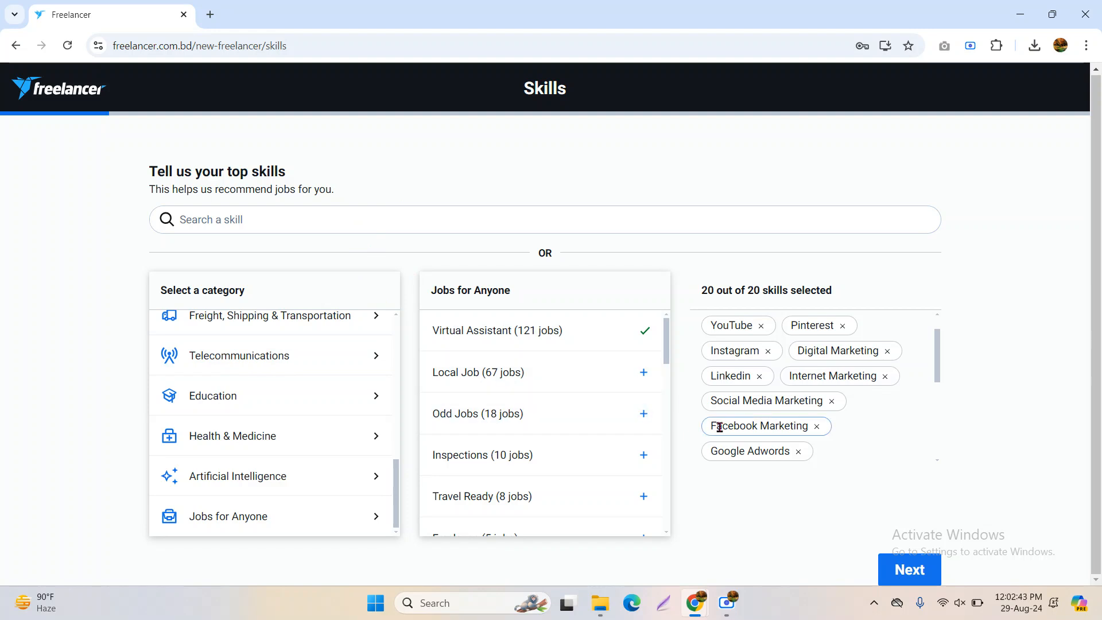
# Submit the 20 chosen skills
pyautogui.scroll(-1, 622, 438)
pyautogui.scroll(-2, 622, 438)
pyautogui.scroll(3, 623, 438)
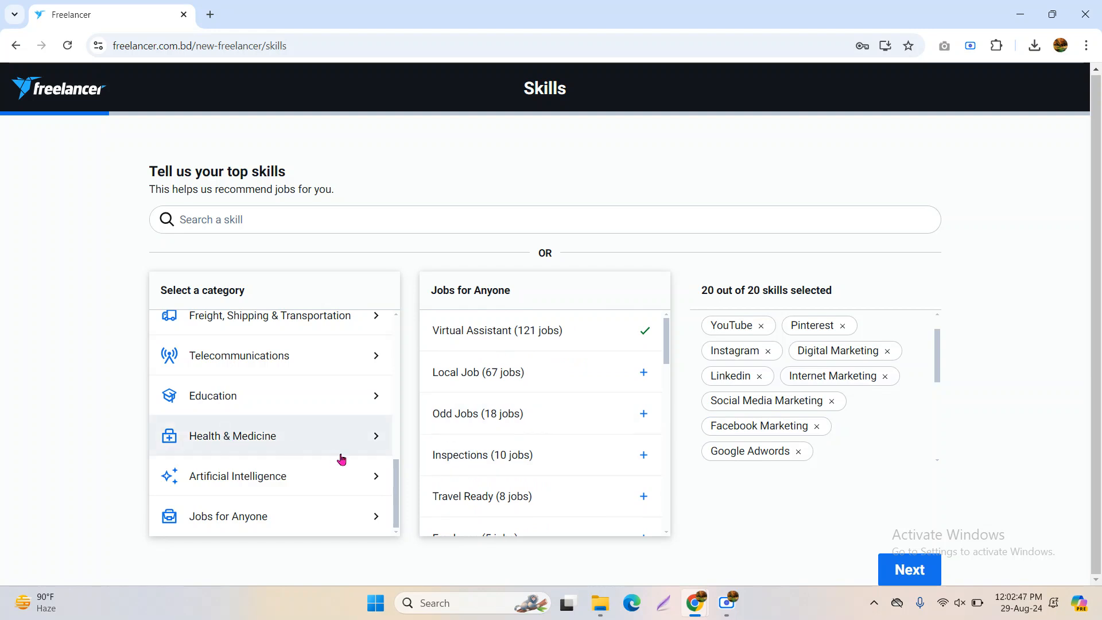
pyautogui.scroll(-2, 632, 460)
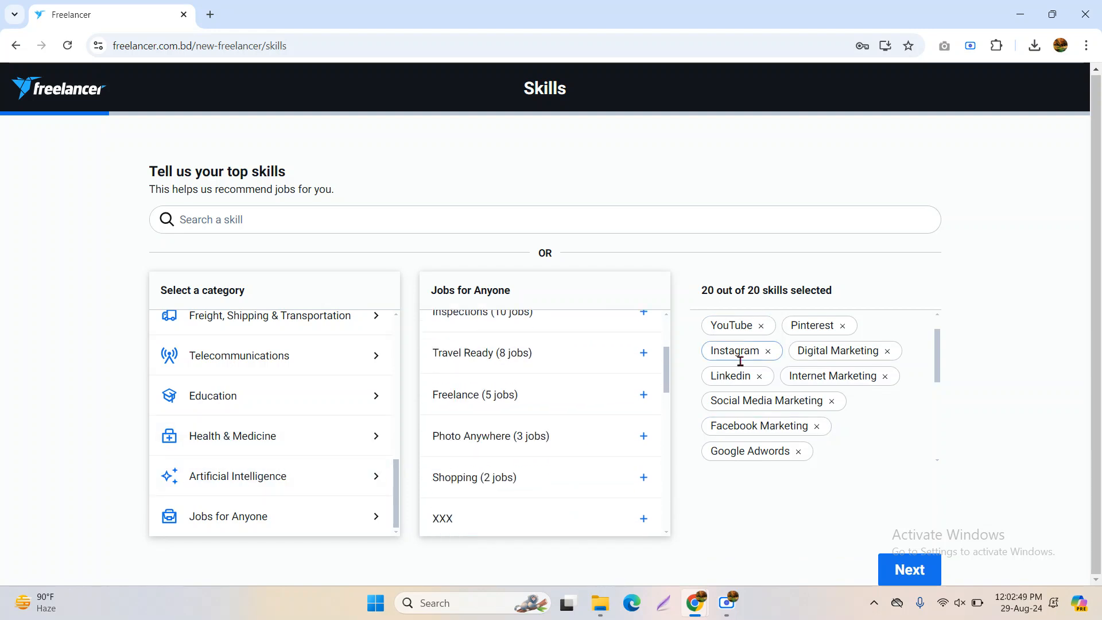
pyautogui.click(919, 577)
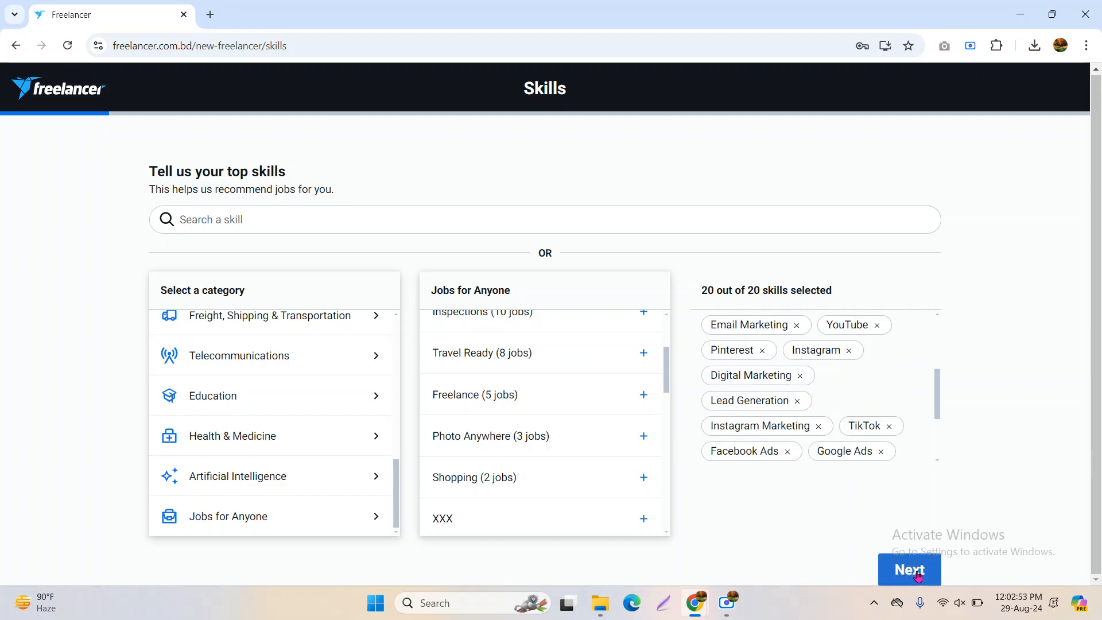
# Move to the Linked accounts step and highlight its heading and account-linking text
pyautogui.click(730, 602)
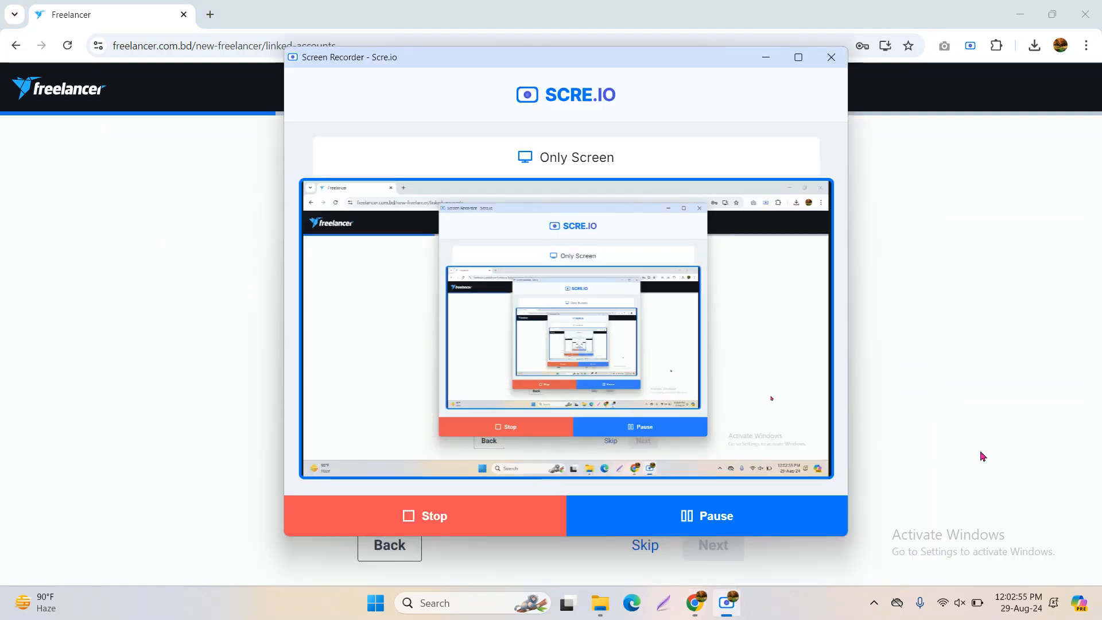
pyautogui.click(981, 451)
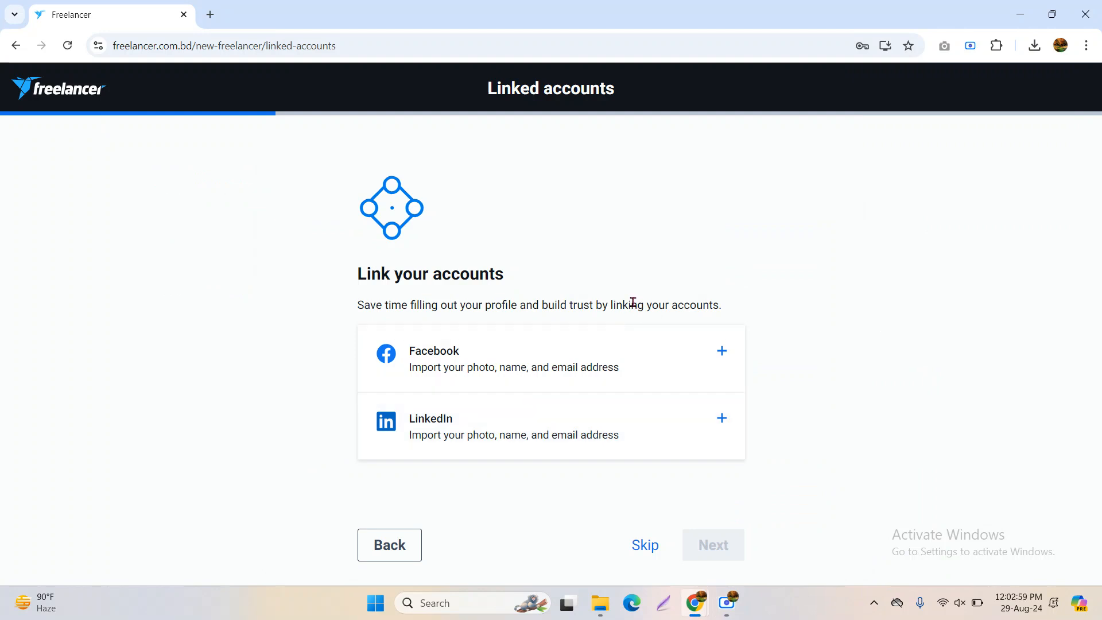
pyautogui.moveTo(343, 278); pyautogui.dragTo(539, 281)
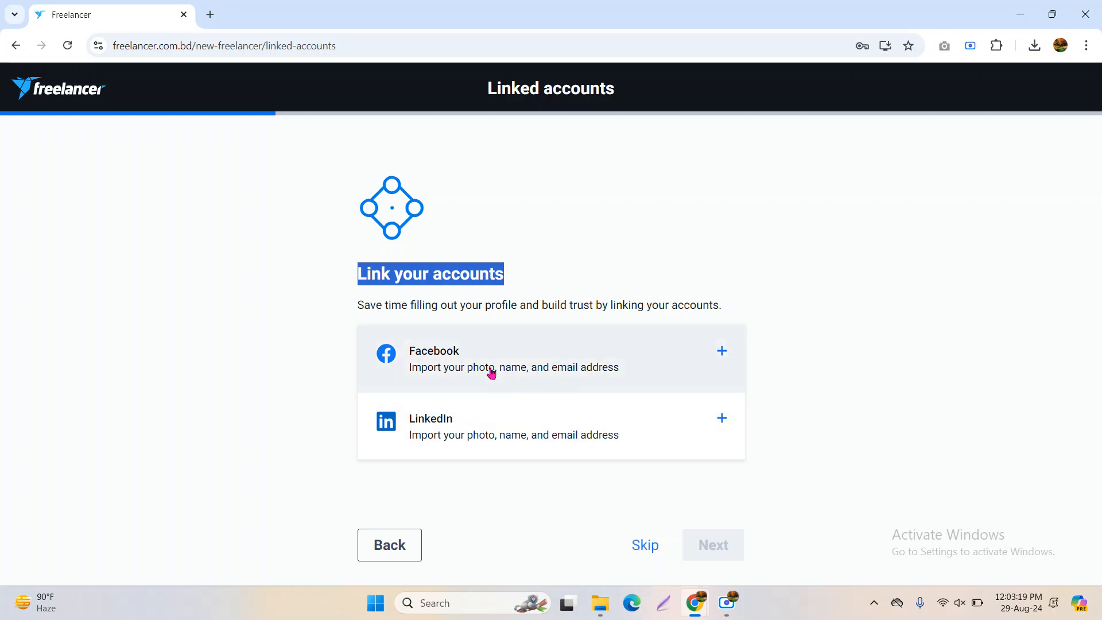
pyautogui.moveTo(574, 307); pyautogui.dragTo(756, 302)
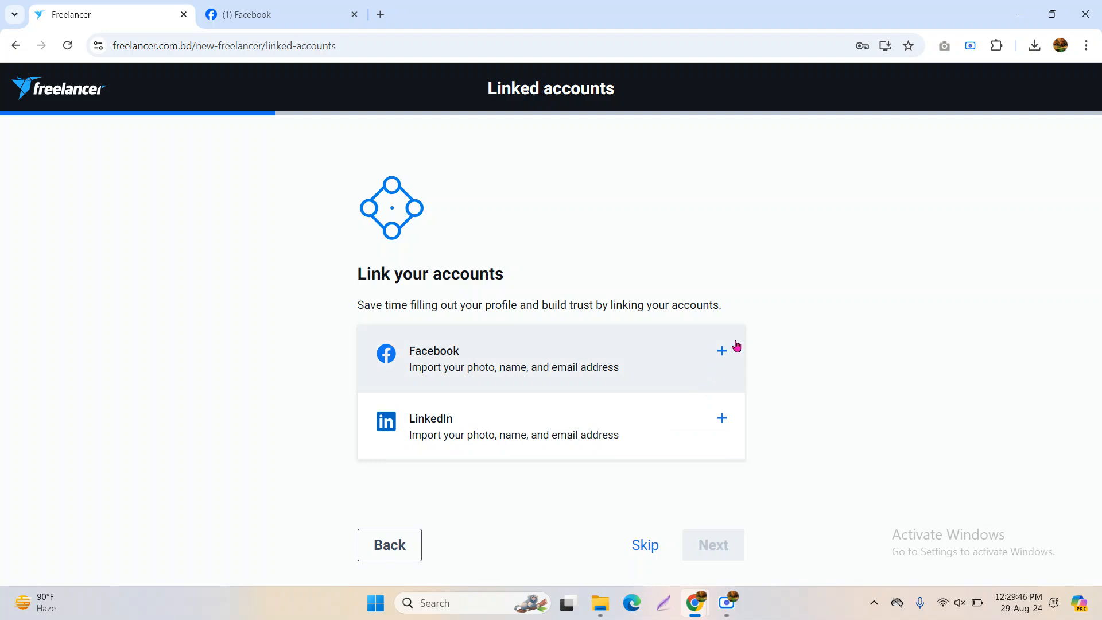
# Connect the Facebook account through its consent popup and continue to Profile details
pyautogui.click(722, 353)
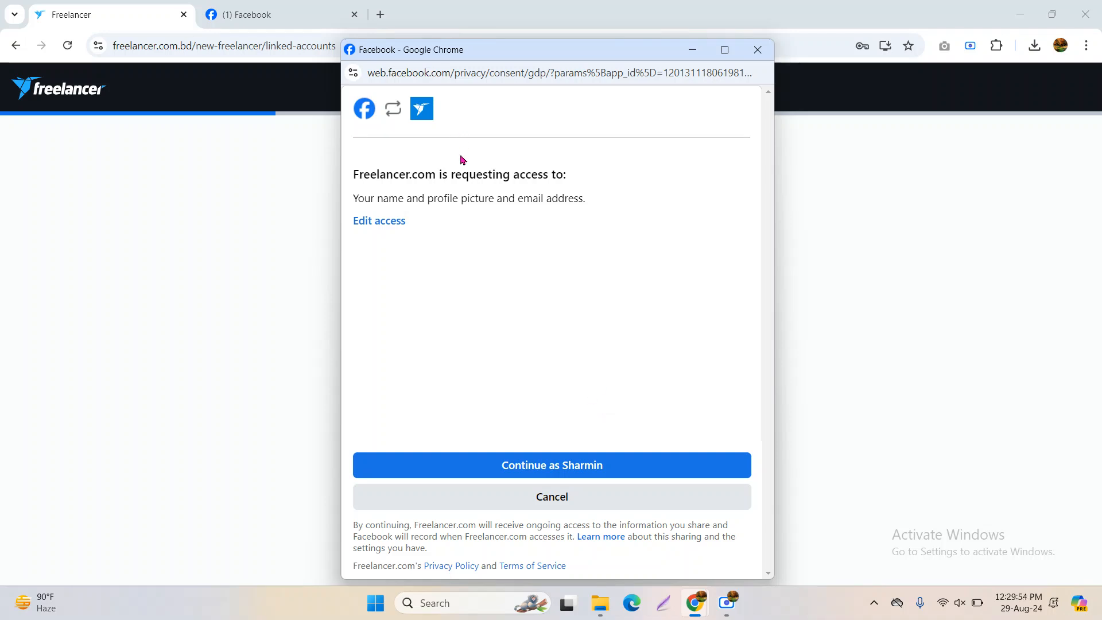
pyautogui.click(560, 471)
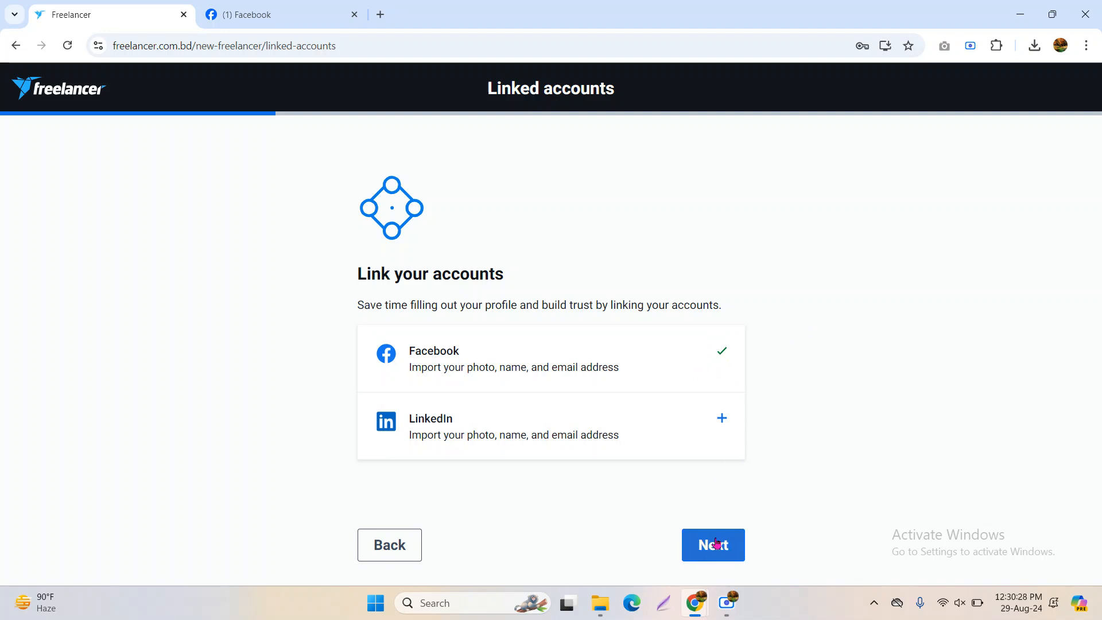
pyautogui.click(715, 544)
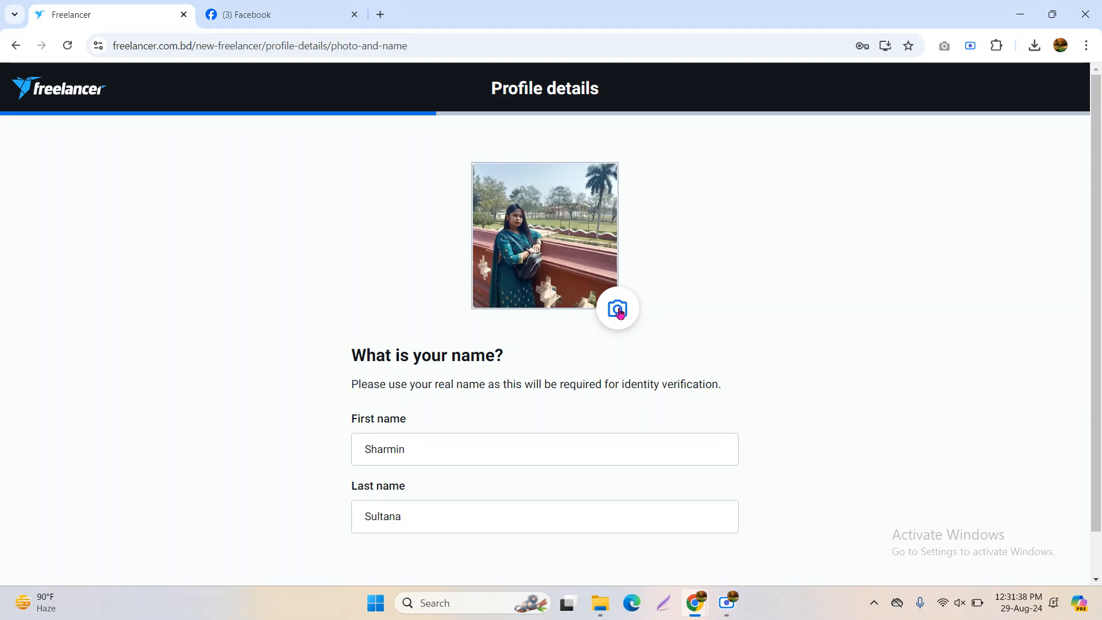
# Verify the first and last name imported from Facebook, then continue
pyautogui.scroll(-1, 479, 380)
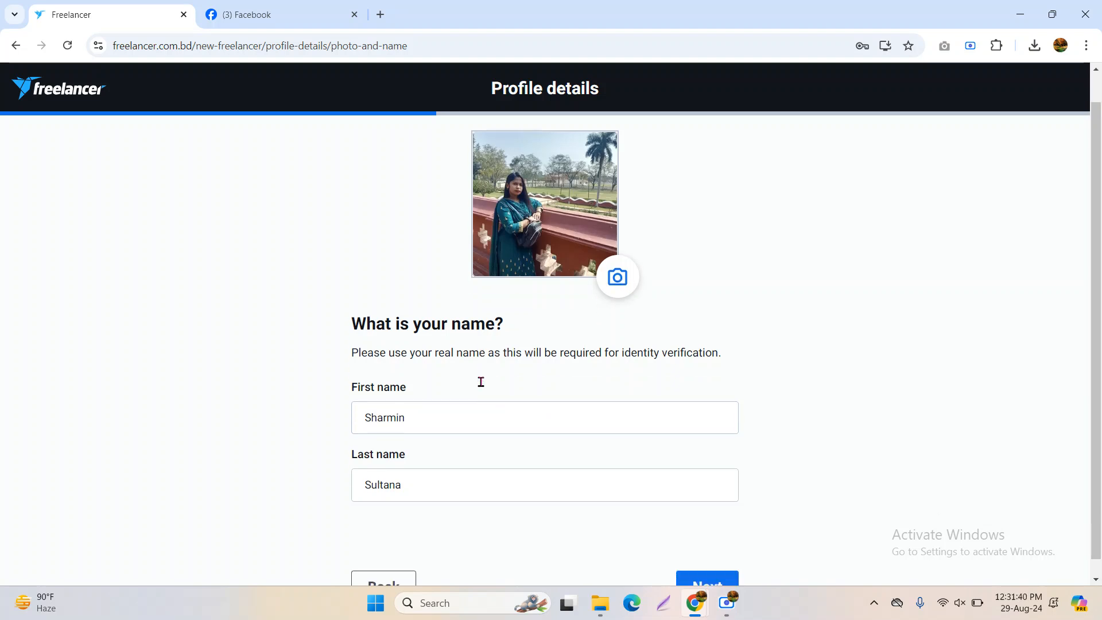
pyautogui.click(422, 407)
pyautogui.click(426, 476)
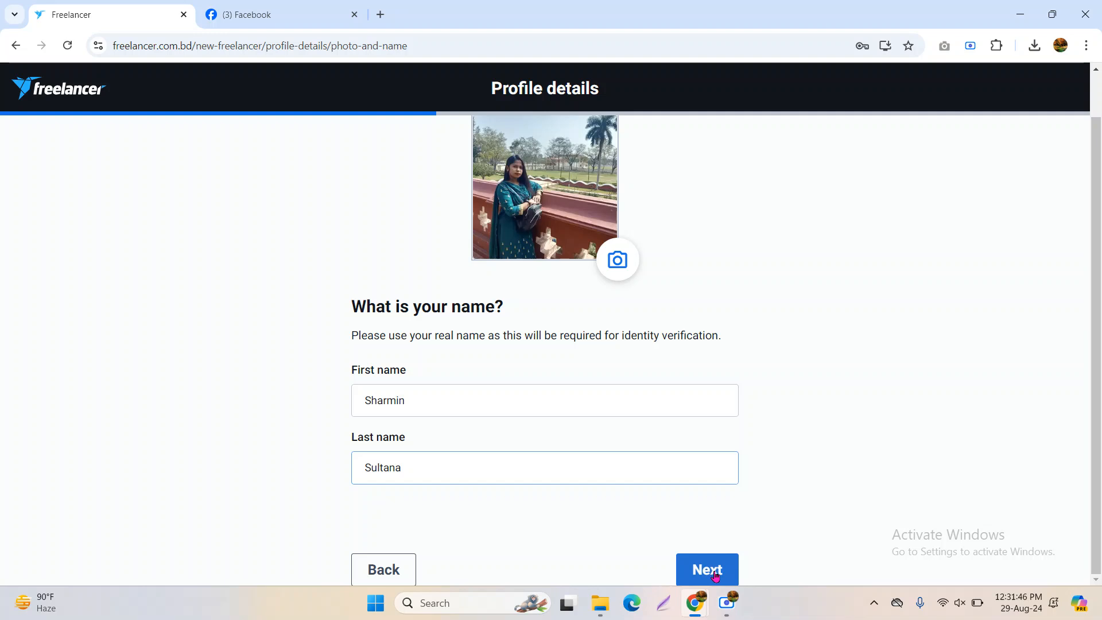
pyautogui.click(712, 576)
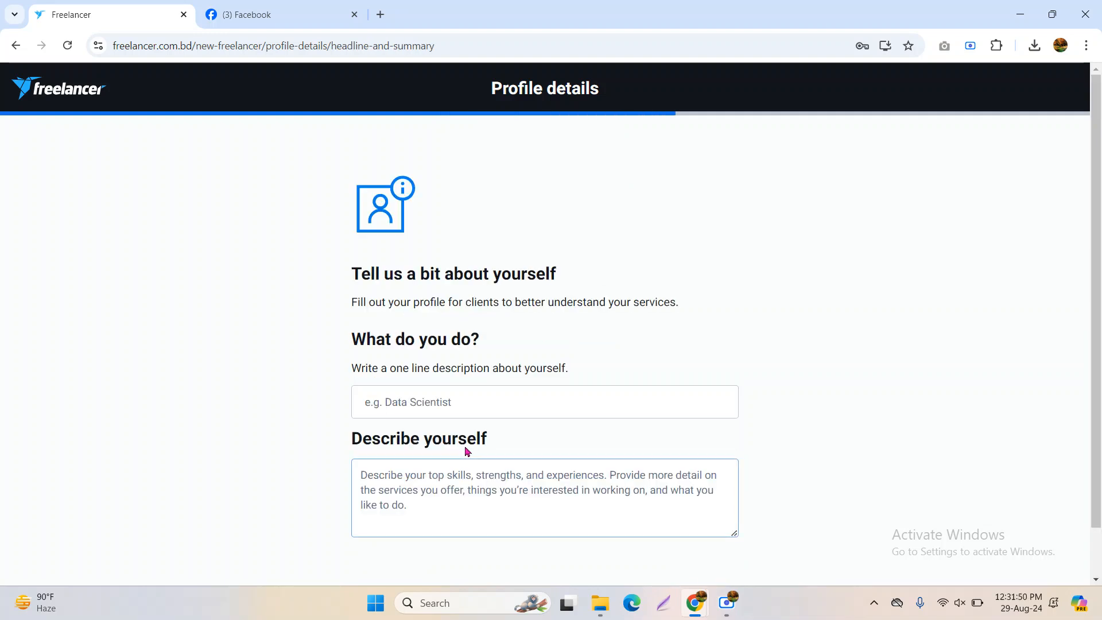
# Type 'I am Digital Marketer And' in the headline, correcting 'MArketer' to 'Marketer'
pyautogui.click(423, 404)
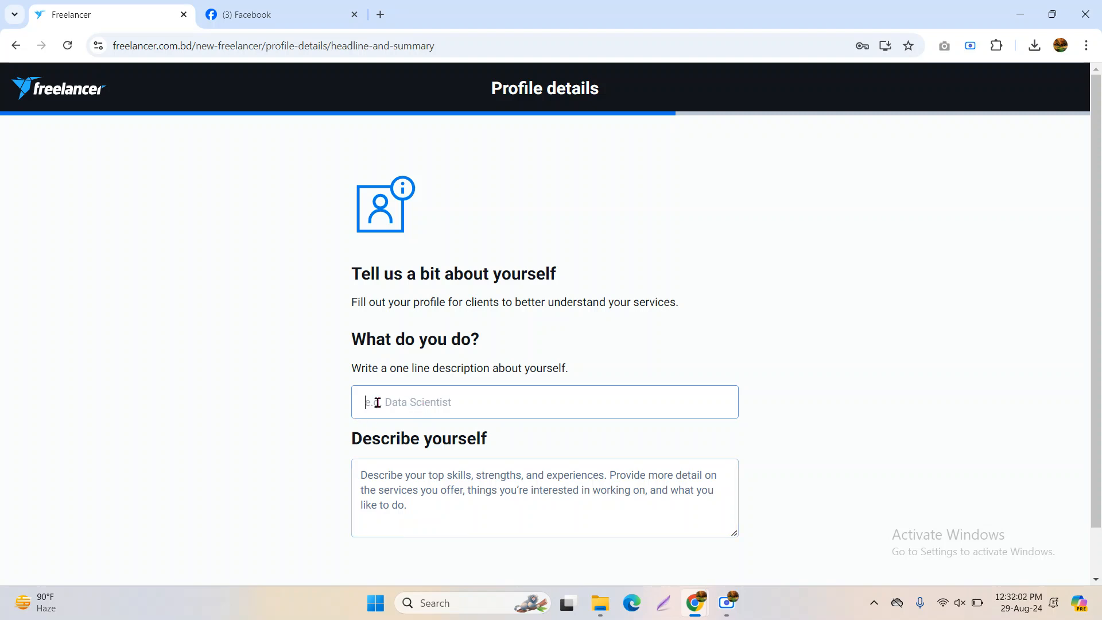
pyautogui.write('I am')
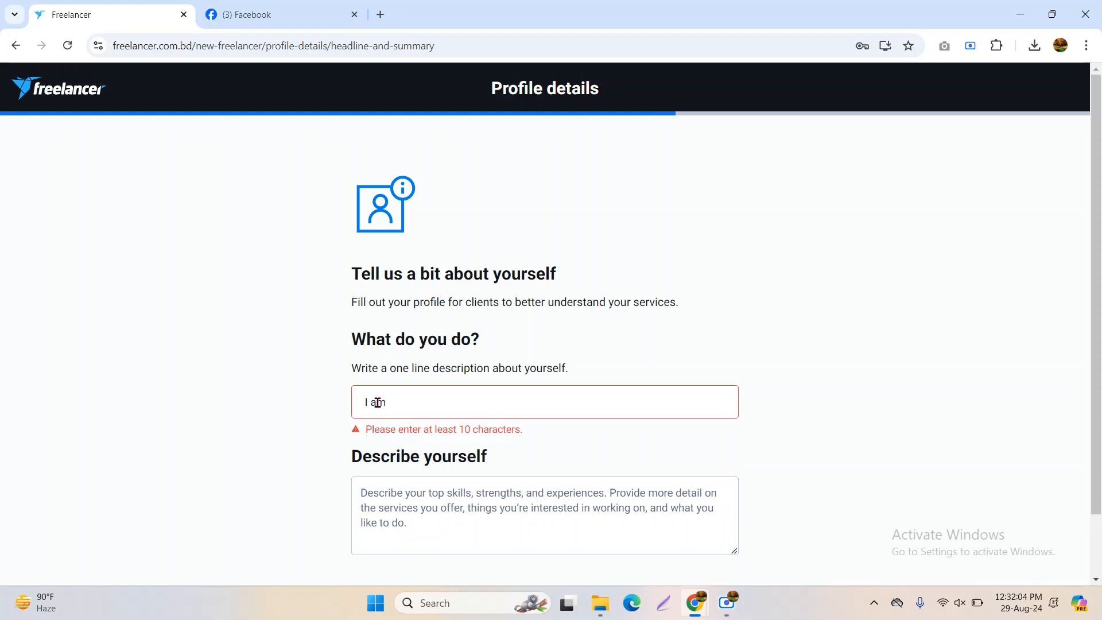
pyautogui.click(726, 603)
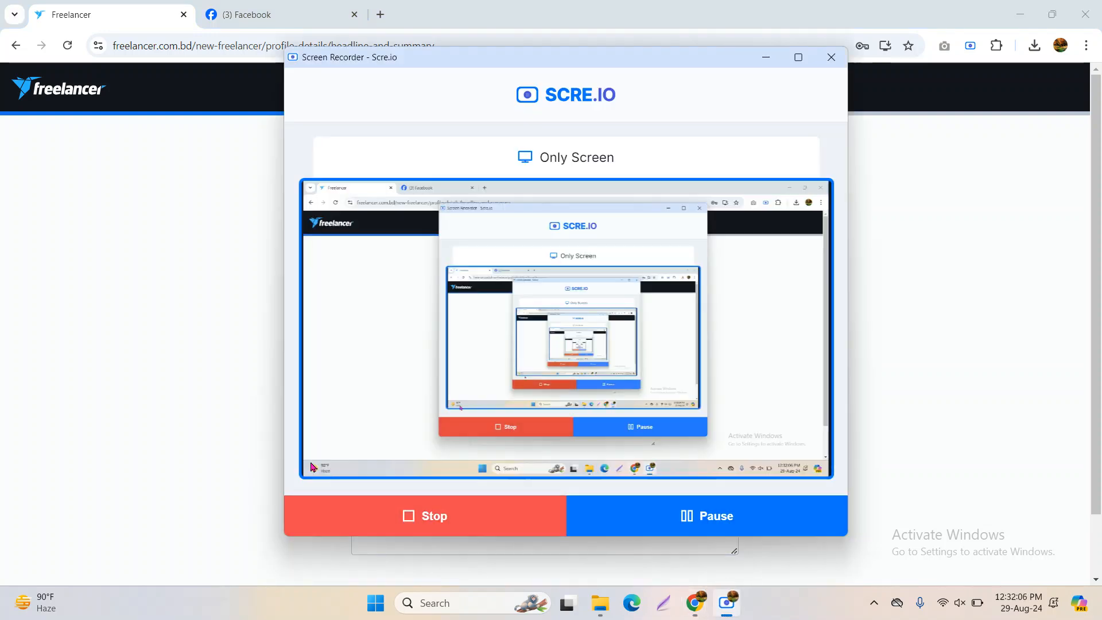
pyautogui.click(263, 453)
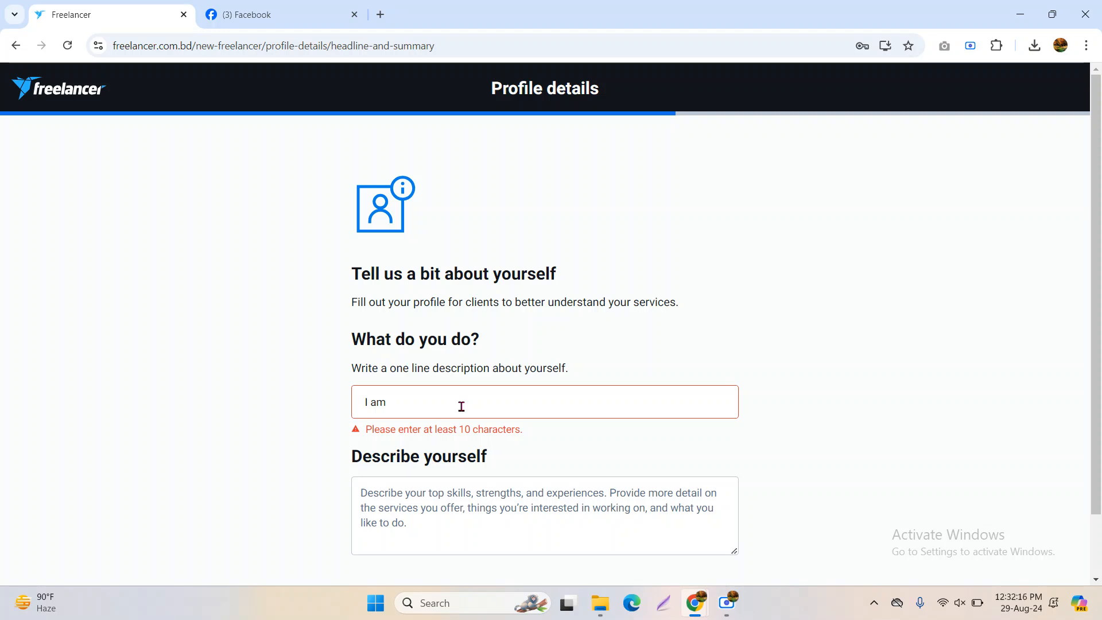
pyautogui.write('Digit')
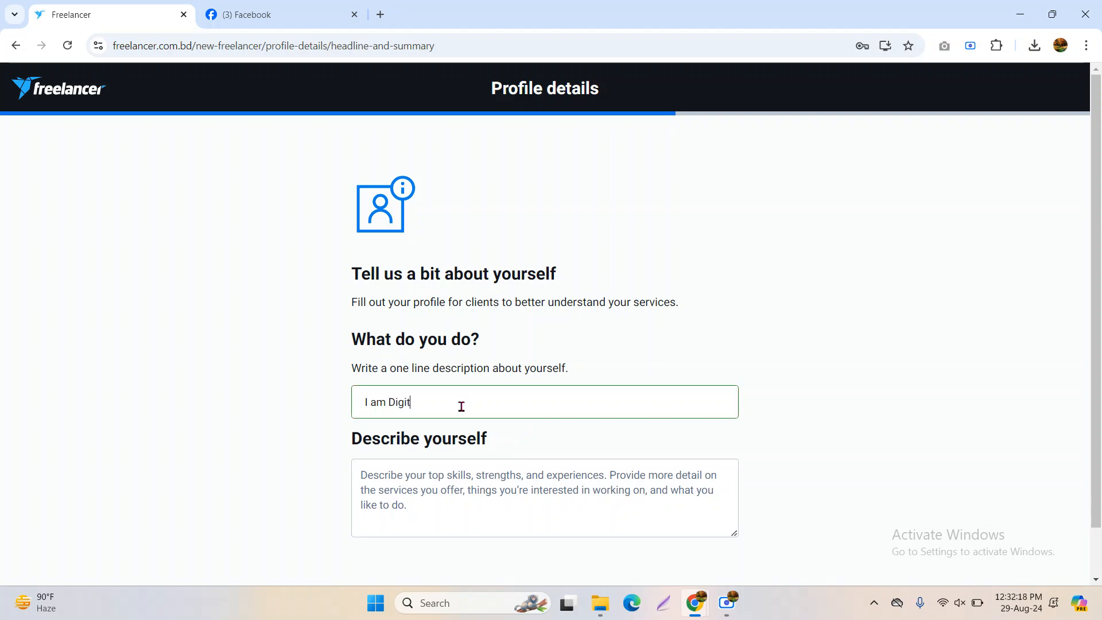
pyautogui.write('al MArketer N')
pyautogui.press('BackSpace')
pyautogui.write('And')
pyautogui.moveTo(431, 406); pyautogui.dragTo(438, 408)
pyautogui.write('a')
pyautogui.click(511, 403)
# Finish the headline with 'Google ads & Leads expert', replacing 'And' with '&' to fit 50 characters
pyautogui.write('Google ads')
pyautogui.write('&')
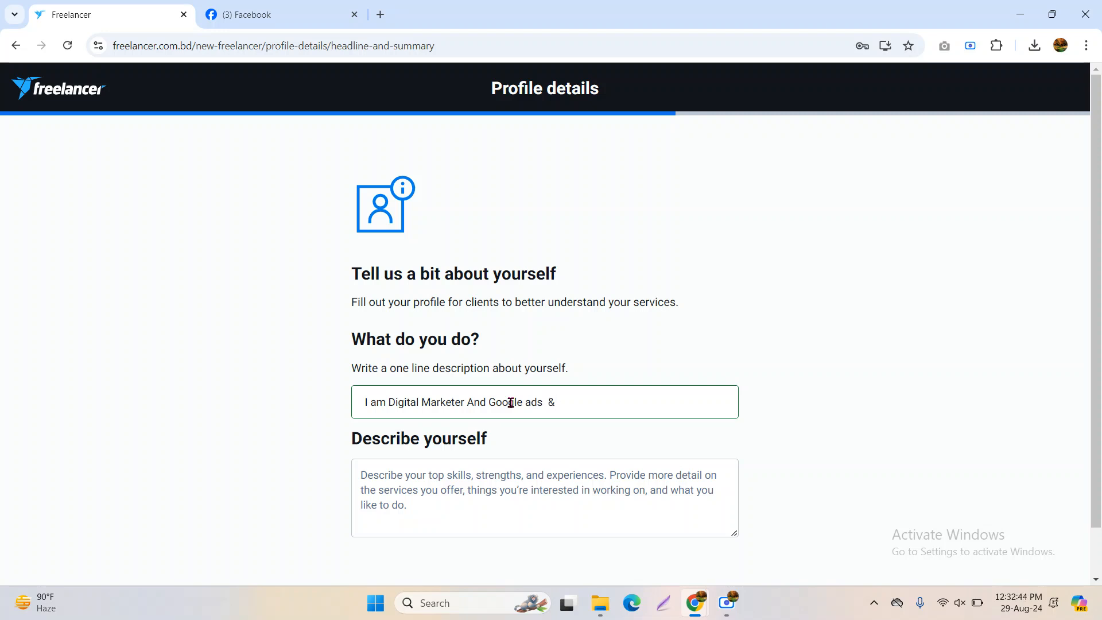
pyautogui.write(' Leads Genara')
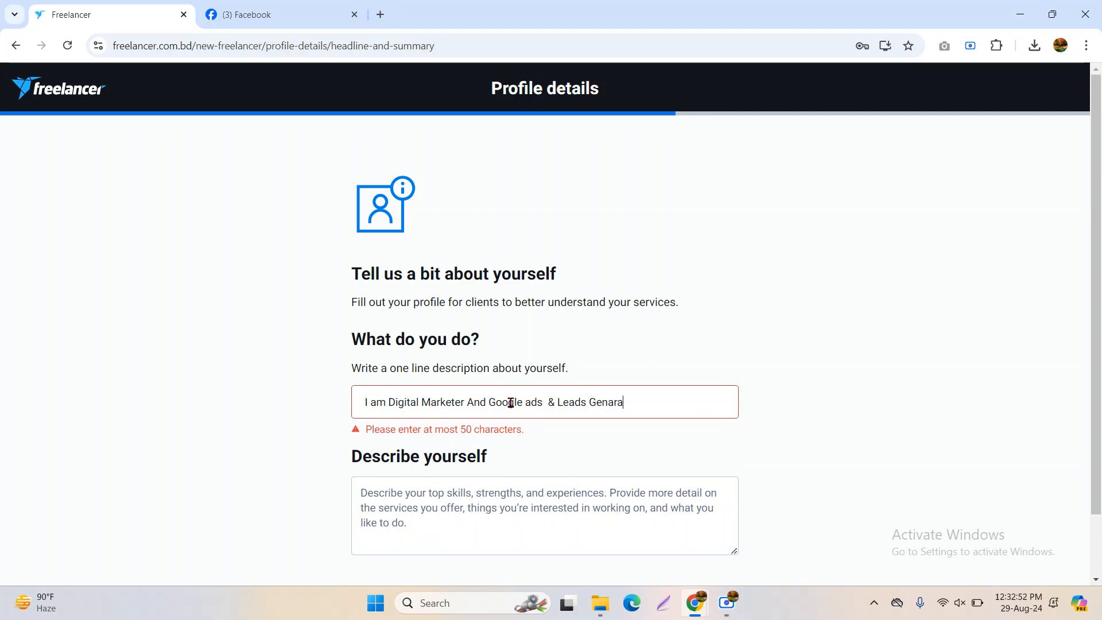
pyautogui.write('nnj')
pyautogui.press('BackSpace')
pyautogui.press('BackSpace')
pyautogui.press('BackSpace')
pyautogui.press('BackSpace')
pyautogui.press('BackSpace')
pyautogui.press('BackSpace')
pyautogui.press('BackSpace')
pyautogui.press('BackSpace')
pyautogui.press('BackSpace')
pyautogui.press('BackSpace')
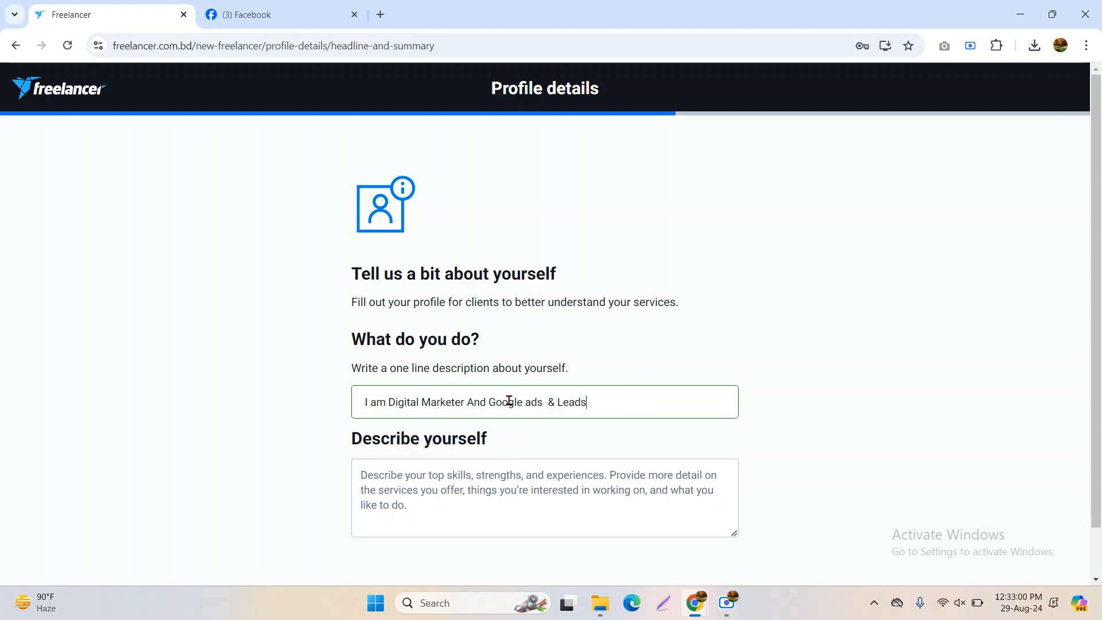
pyautogui.write('expert')
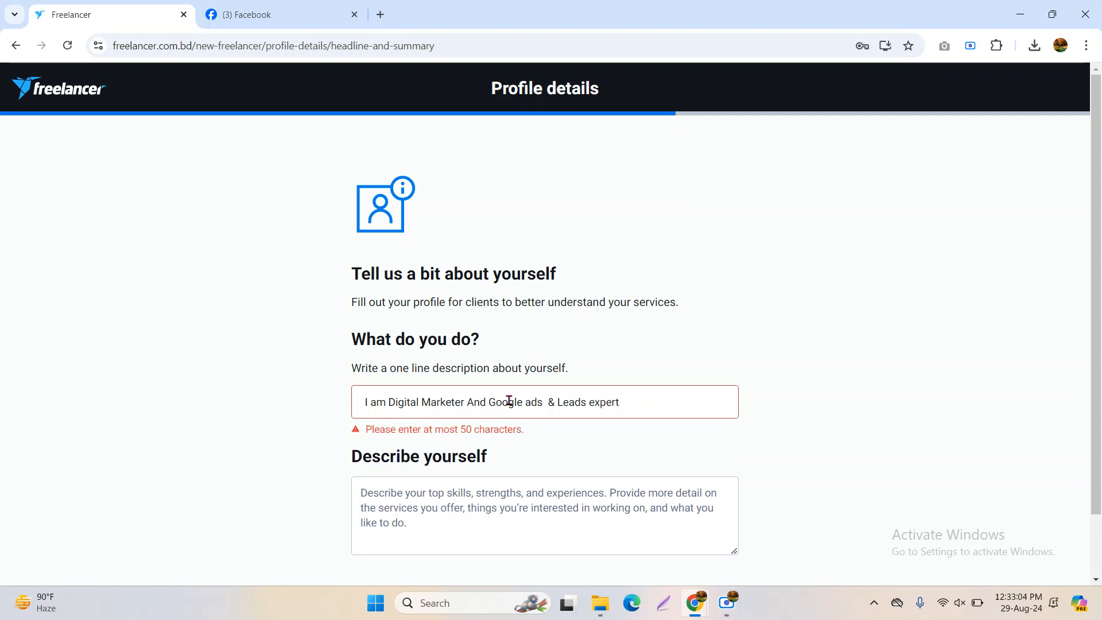
pyautogui.doubleClick(481, 401)
pyautogui.press('BackSpace')
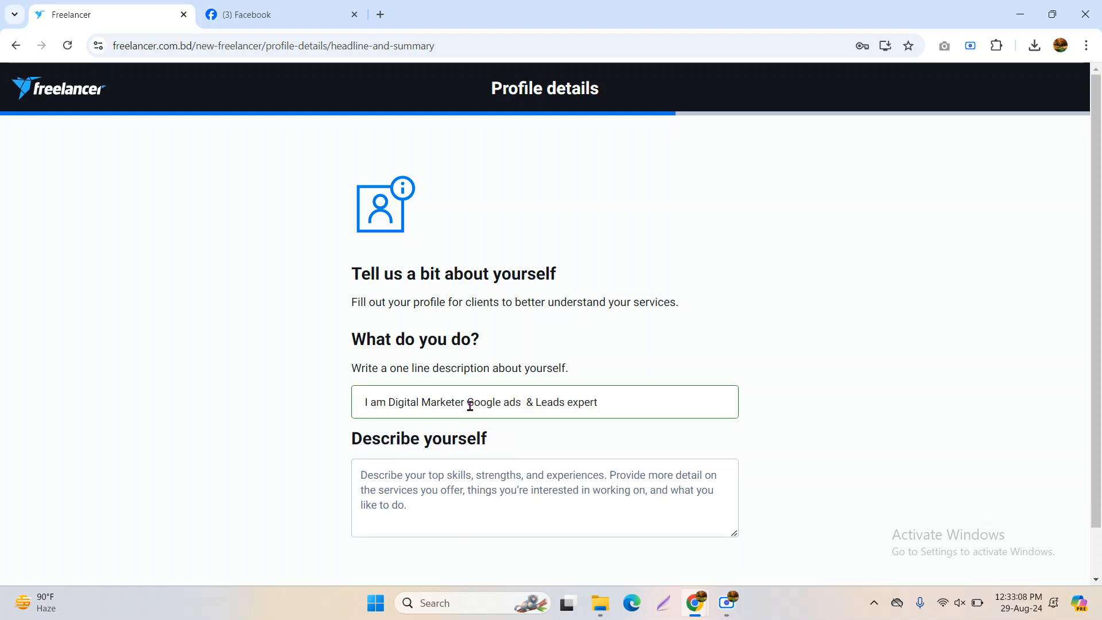
pyautogui.write('&')
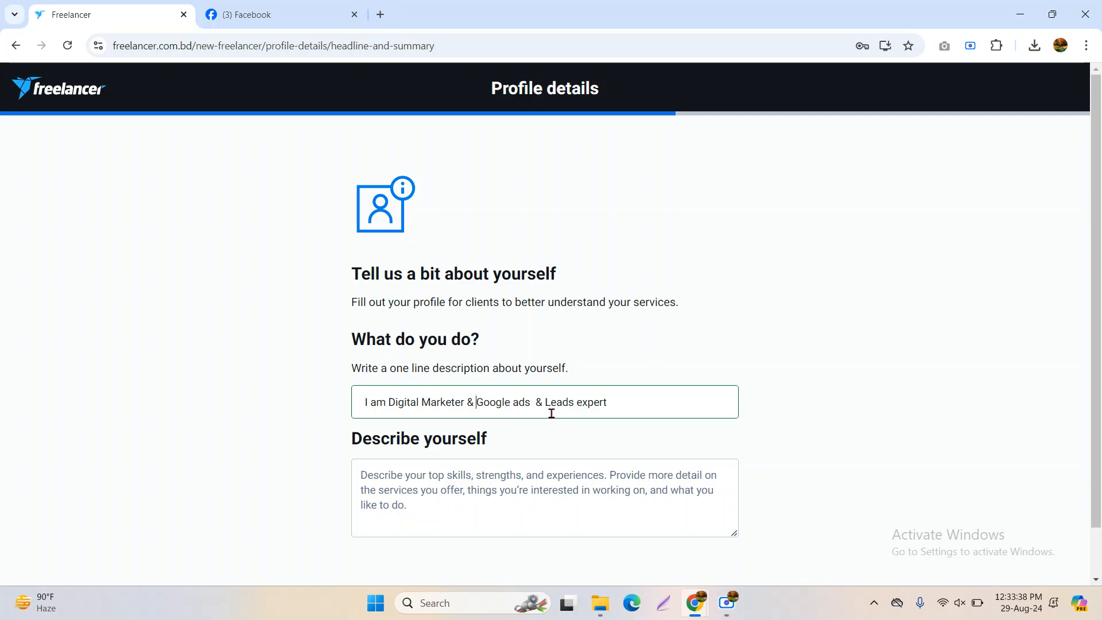
pyautogui.click(478, 484)
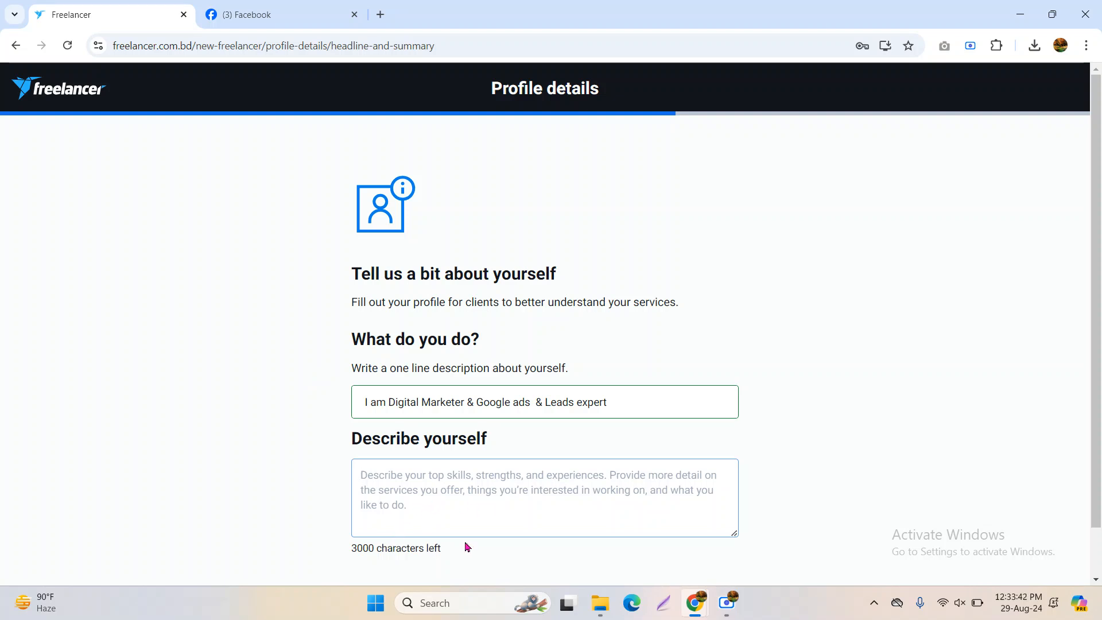
pyautogui.scroll(-1, 475, 504)
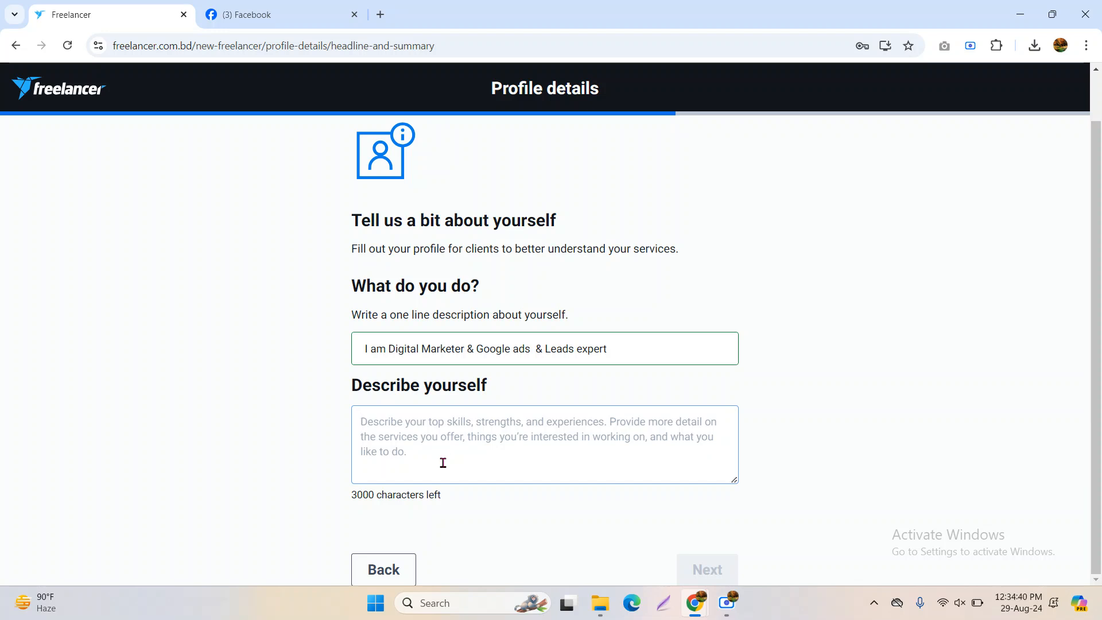
pyautogui.click(465, 450)
pyautogui.click(727, 603)
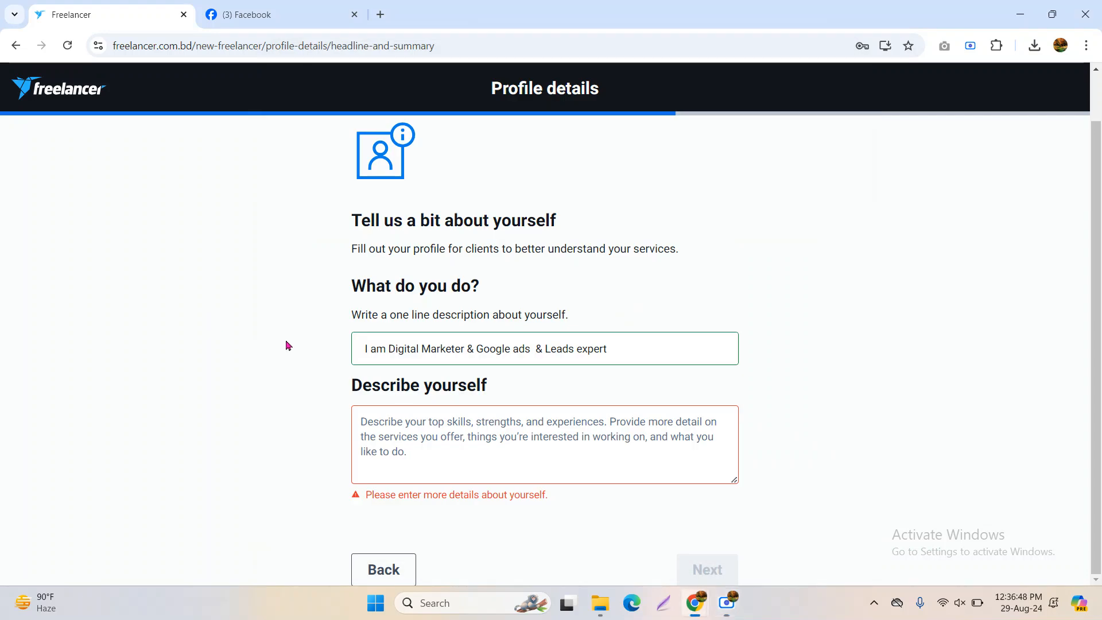
pyautogui.click(418, 440)
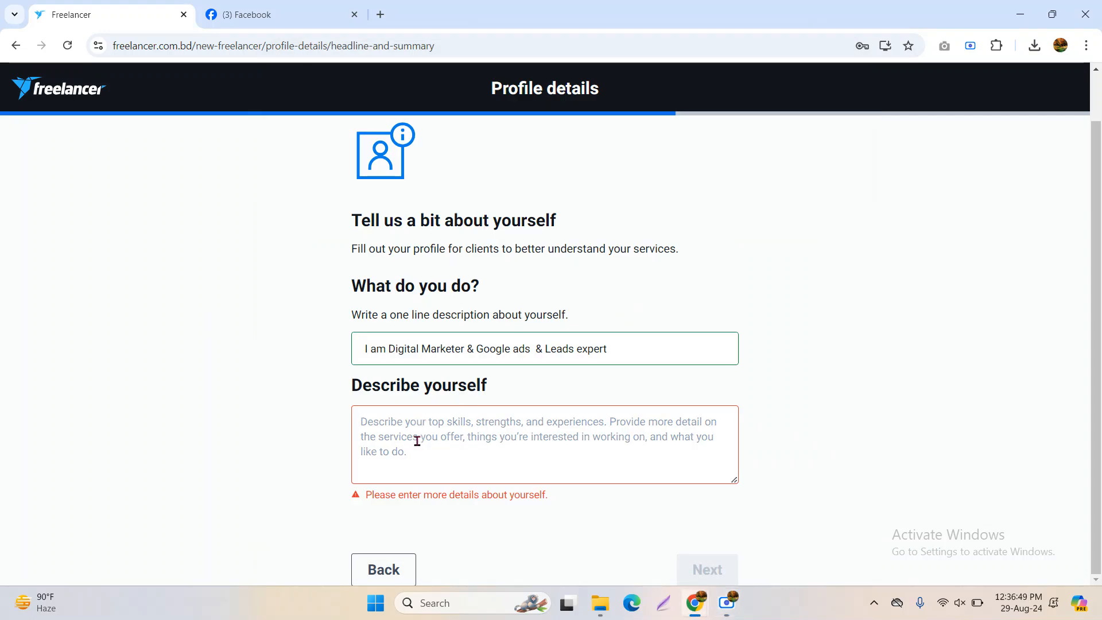
# Paste the bulleted marketing-services self-description and enlarge the box to show the whole list
pyautogui.hotkey('ctrl', 'v')
pyautogui.scroll(5, 430, 445)
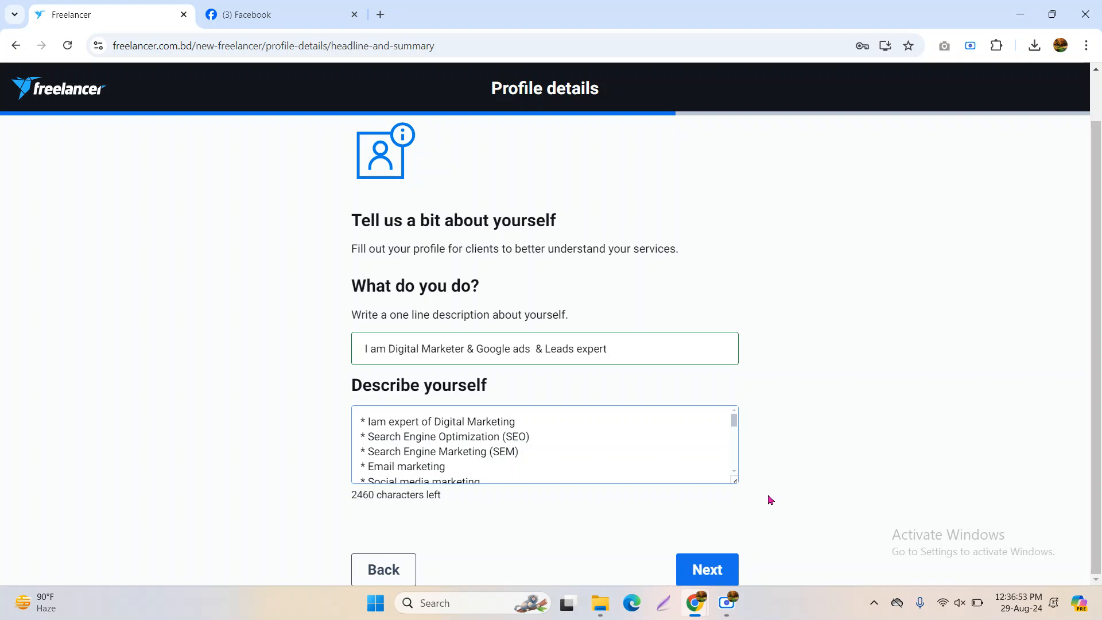
pyautogui.moveTo(734, 480); pyautogui.dragTo(784, 616)
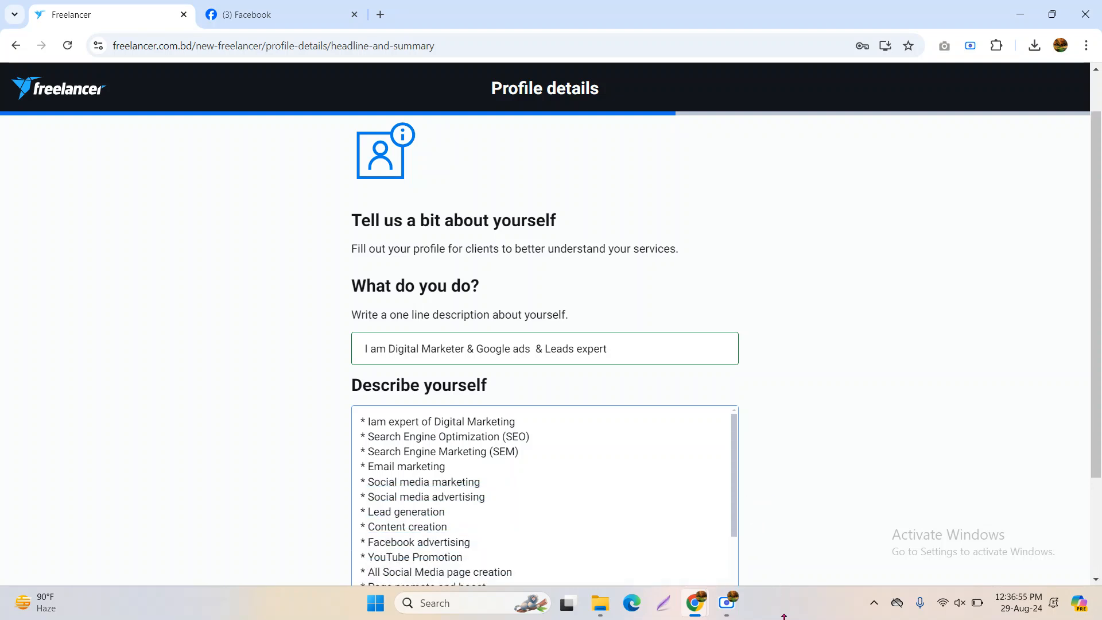
pyautogui.scroll(-3, 834, 301)
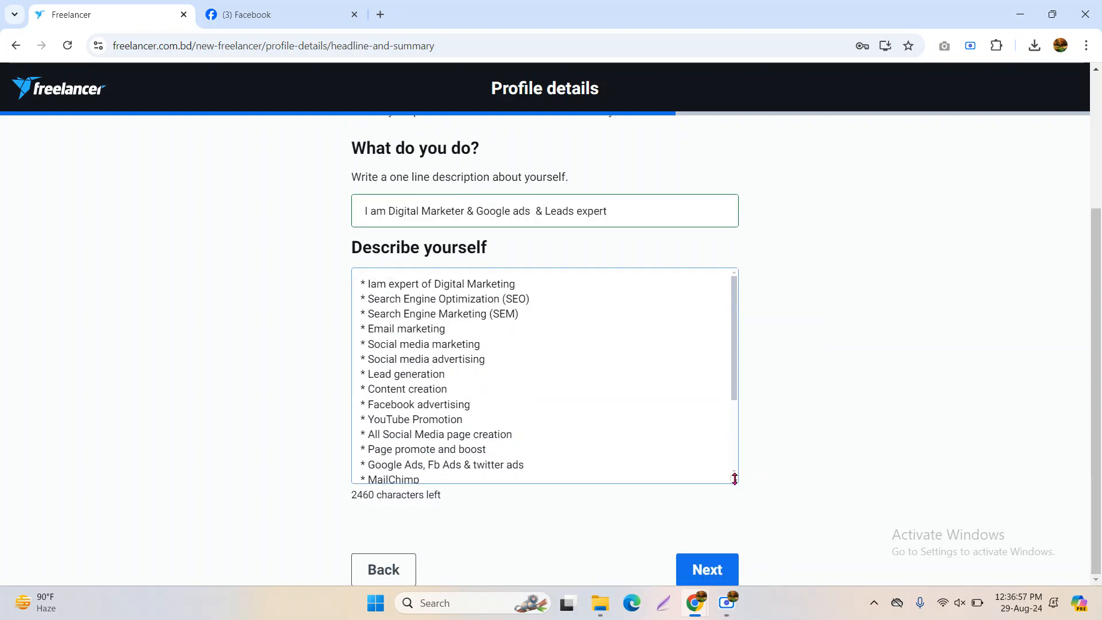
pyautogui.moveTo(734, 480); pyautogui.dragTo(730, 617)
pyautogui.scroll(-2, 785, 419)
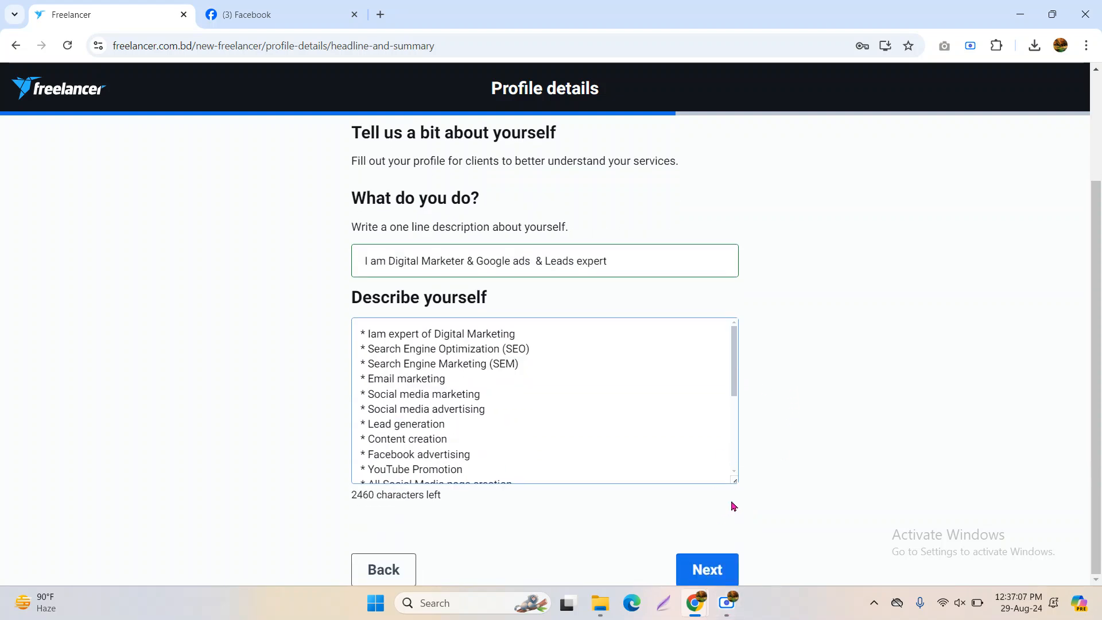
pyautogui.moveTo(736, 484); pyautogui.dragTo(725, 584)
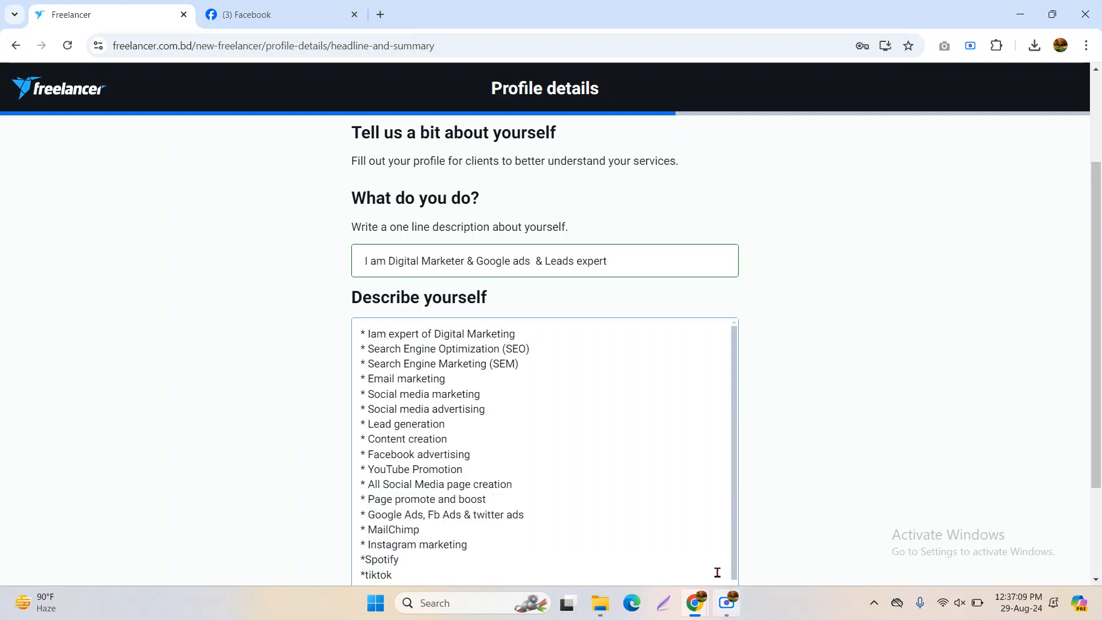
pyautogui.scroll(-2, 792, 408)
pyautogui.scroll(-1, 492, 350)
pyautogui.scroll(1, 510, 382)
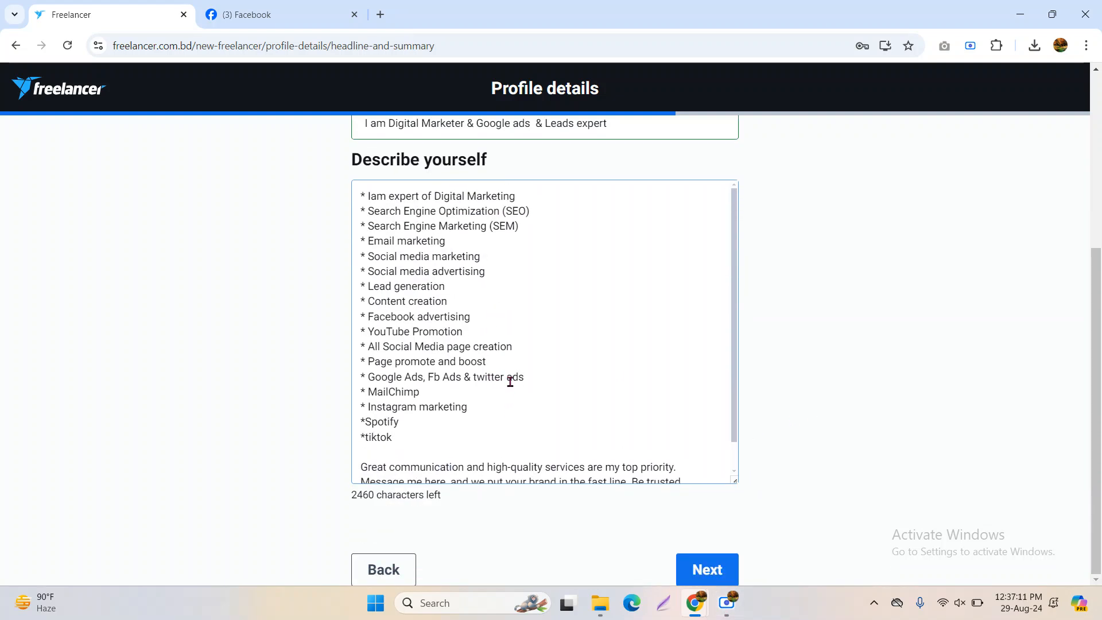
pyautogui.scroll(2, 428, 299)
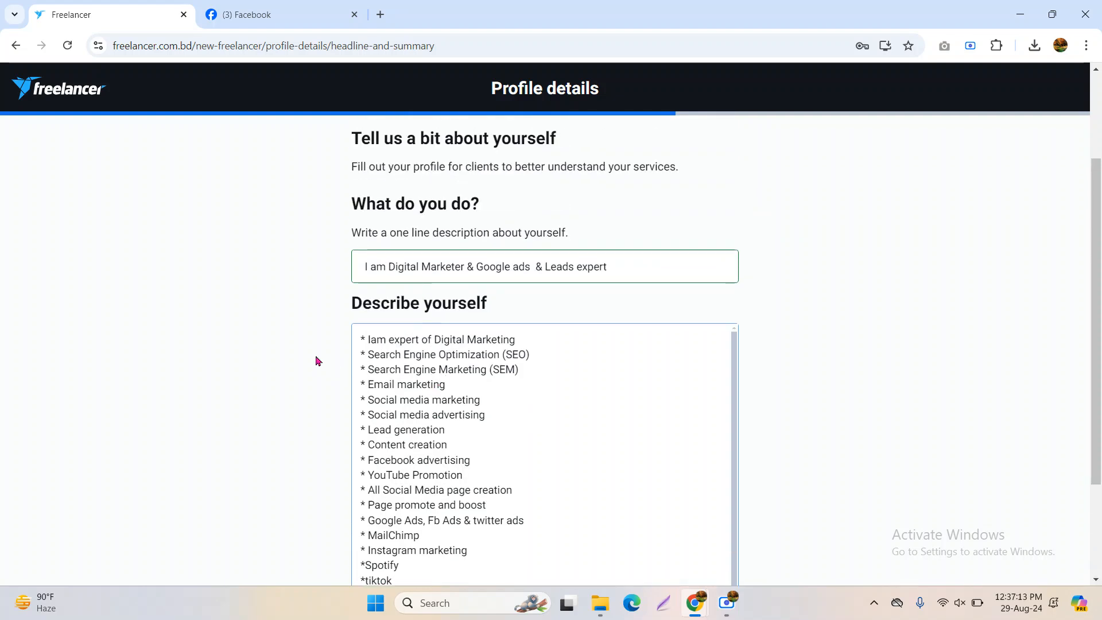
# Insert a new first line introducing the person by name, from Bangladesh, expert in Digital Marketing and Social media
pyautogui.click(363, 338)
pyautogui.press('Return')
pyautogui.press('Up')
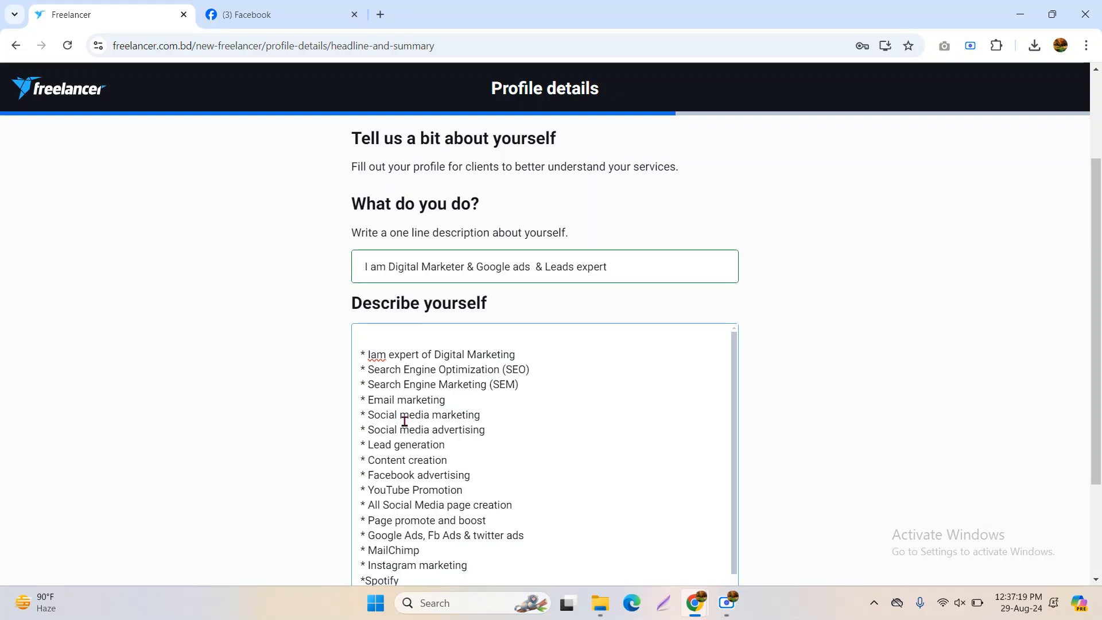
pyautogui.write('I am')
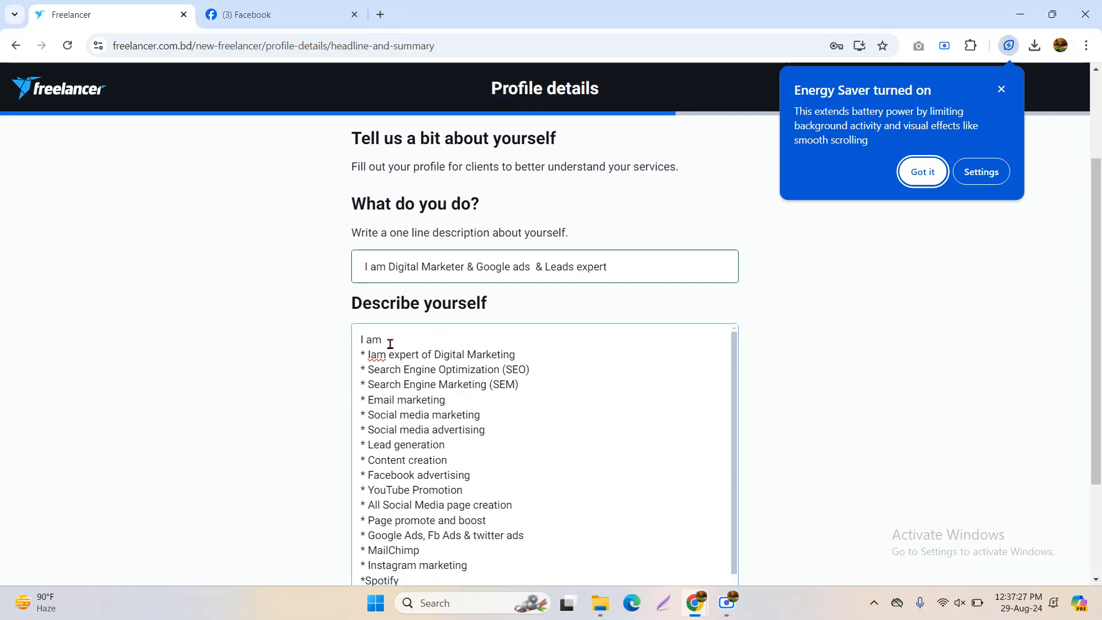
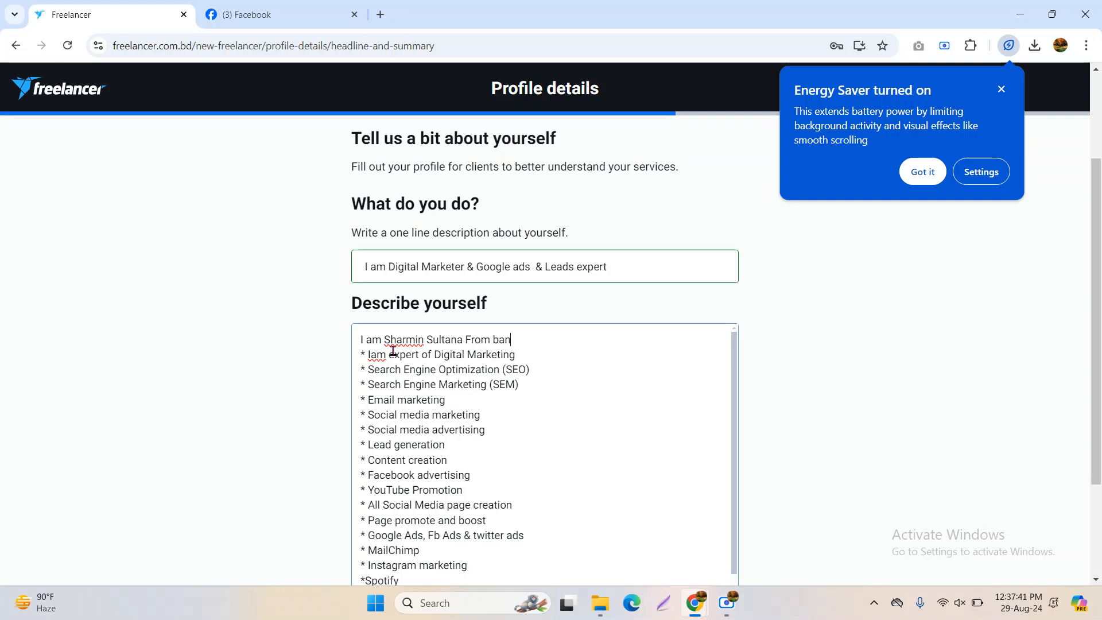
pyautogui.write('gladesh, i am expert ')
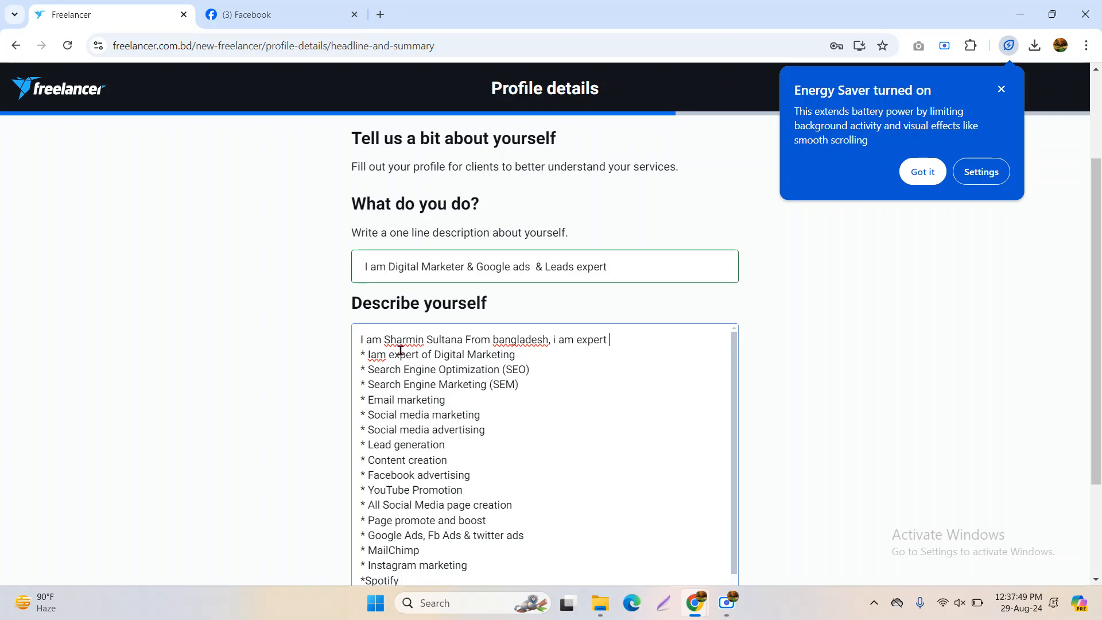
pyautogui.write('in Digital mA')
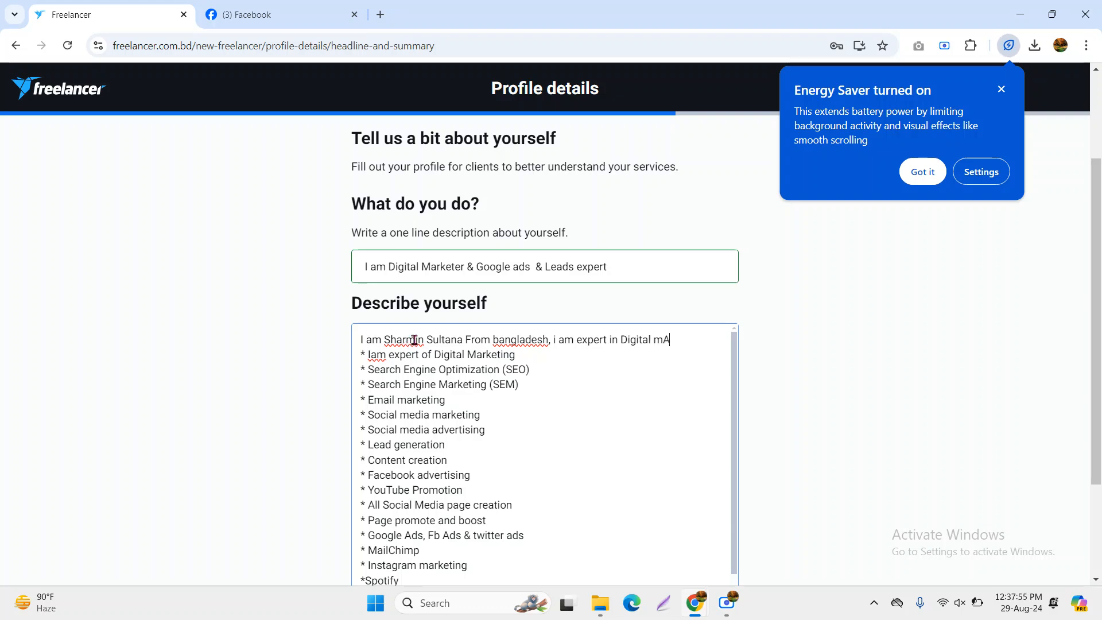
pyautogui.press('BackSpace')
pyautogui.press('BackSpace')
pyautogui.write('Marketing Nad')
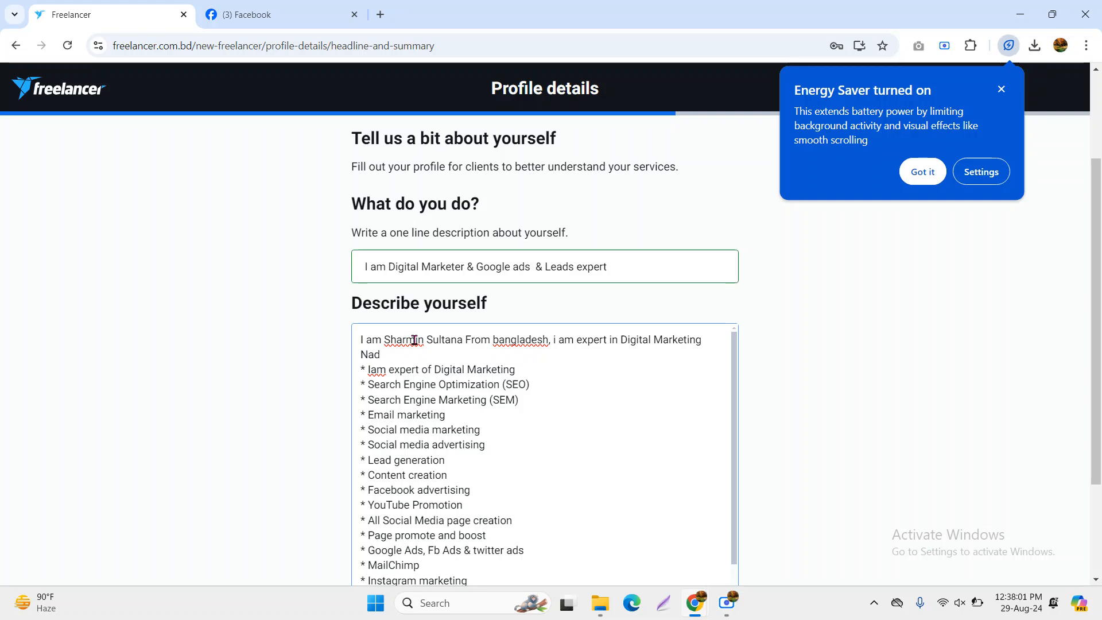
pyautogui.press('BackSpace')
pyautogui.press('BackSpace')
pyautogui.press('BackSpace')
pyautogui.write('a')
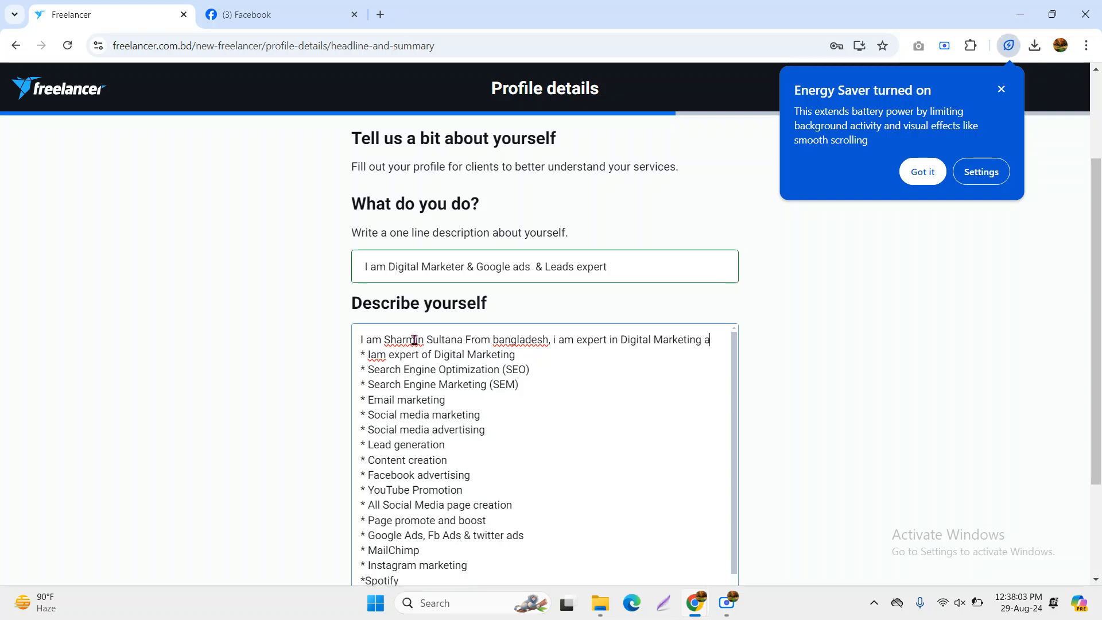
pyautogui.write('nd Social media mae')
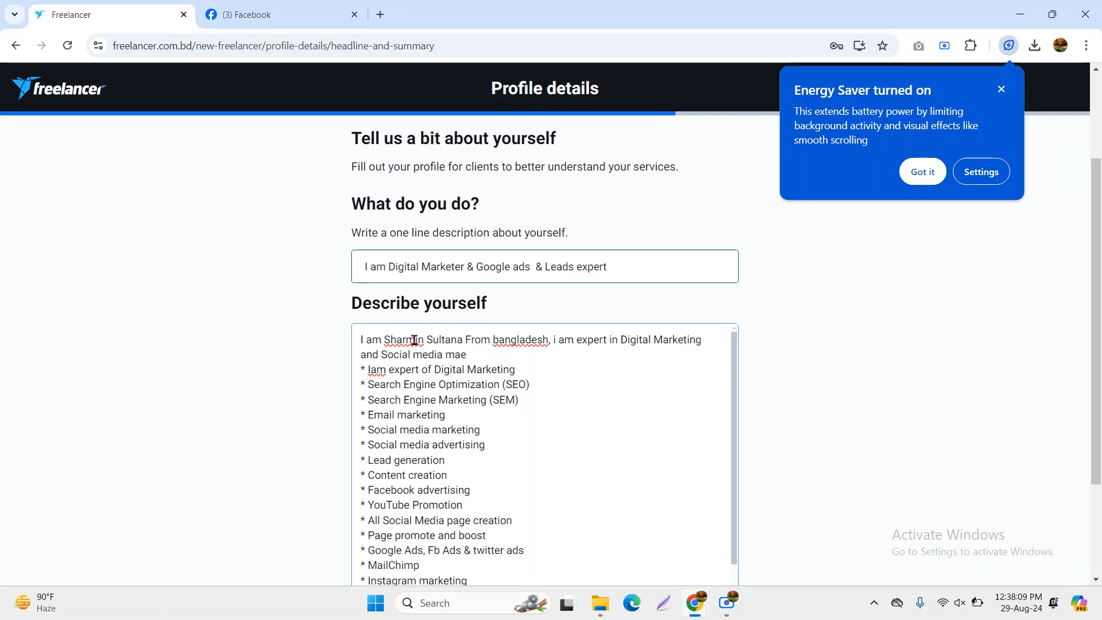
# Finish the intro with 'marketing manager Expert, i have total 1years of experience.'
pyautogui.press('BackSpace')
pyautogui.write('rketing')
pyautogui.write('ma')
pyautogui.write('nager Expert')
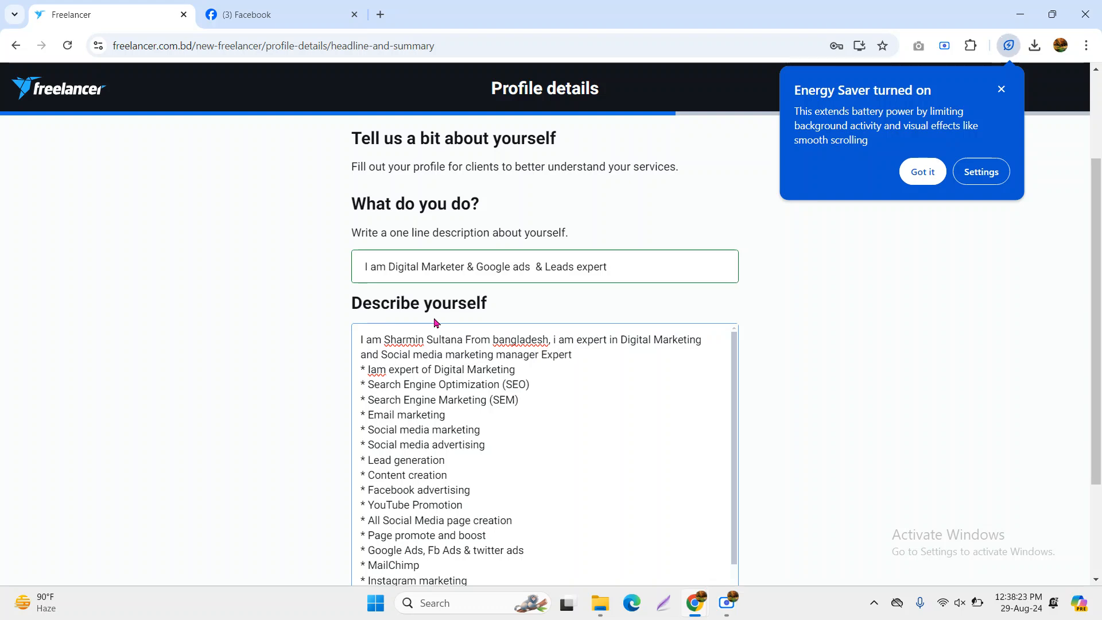
pyautogui.write(', i h')
pyautogui.write('ave total 2')
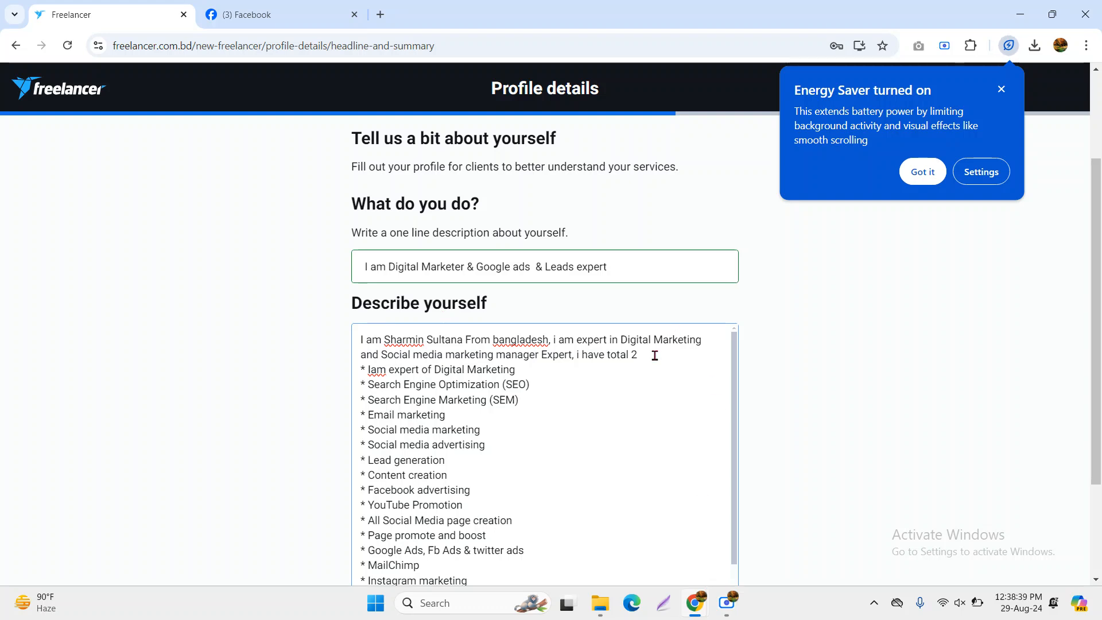
pyautogui.press('BackSpace')
pyautogui.write('1years of experience')
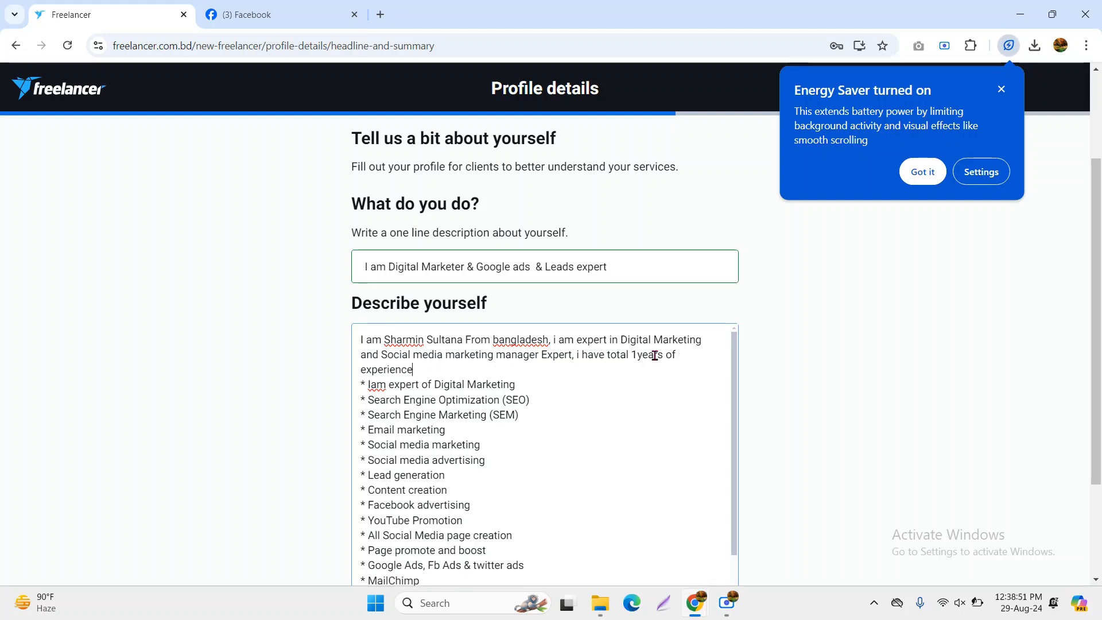
pyautogui.write('.')
pyautogui.scroll(-1, 654, 355)
pyautogui.press('Menu')
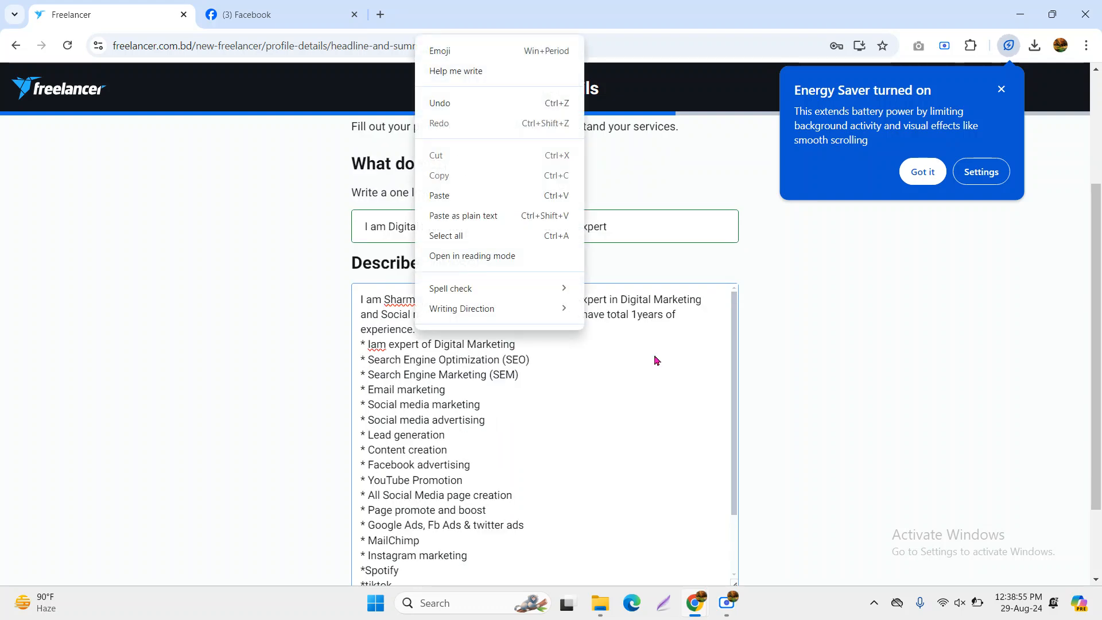
pyautogui.press('Escape')
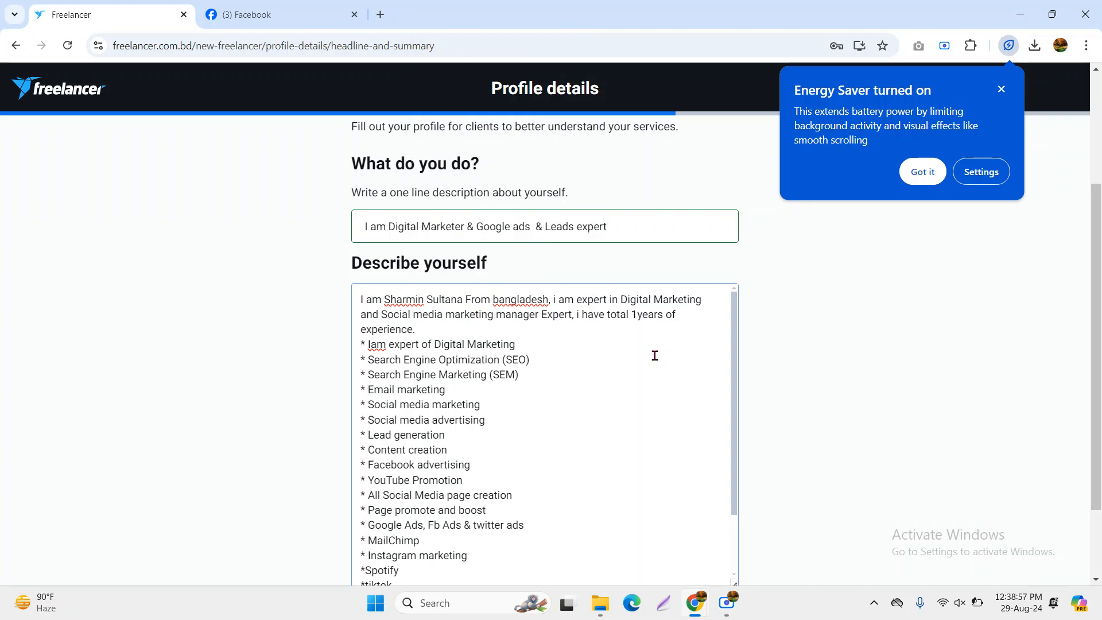
# Add an 'Include My Services Here' heading on its own line, with blank lines above and below
pyautogui.write('Include  My Ser')
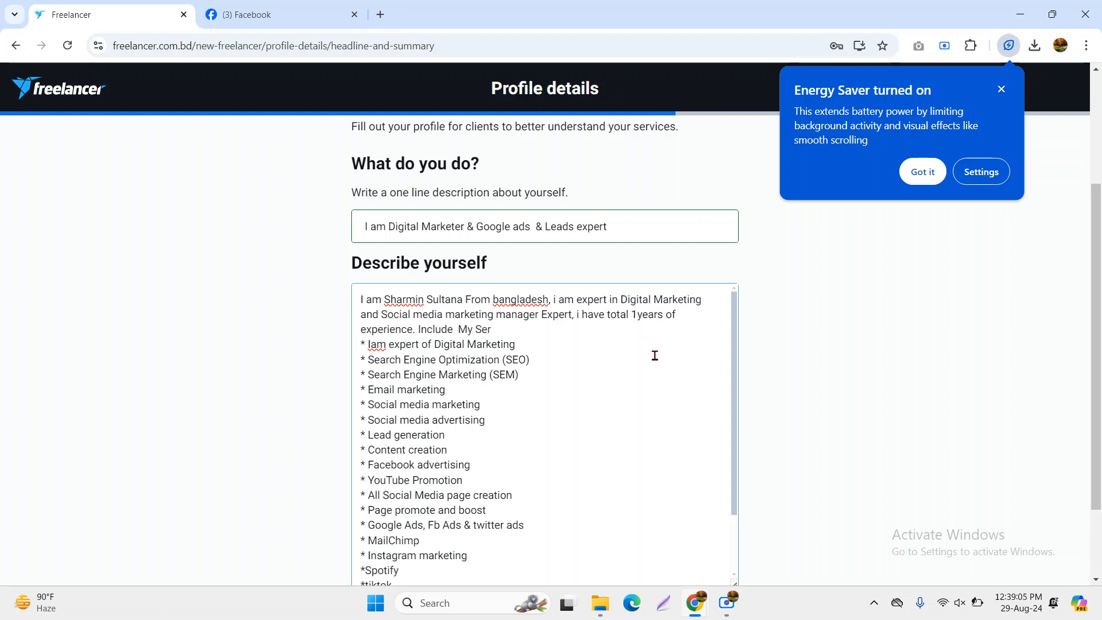
pyautogui.write('vices H')
pyautogui.press('BackSpace')
pyautogui.press('Down')
pyautogui.press('BackSpace')
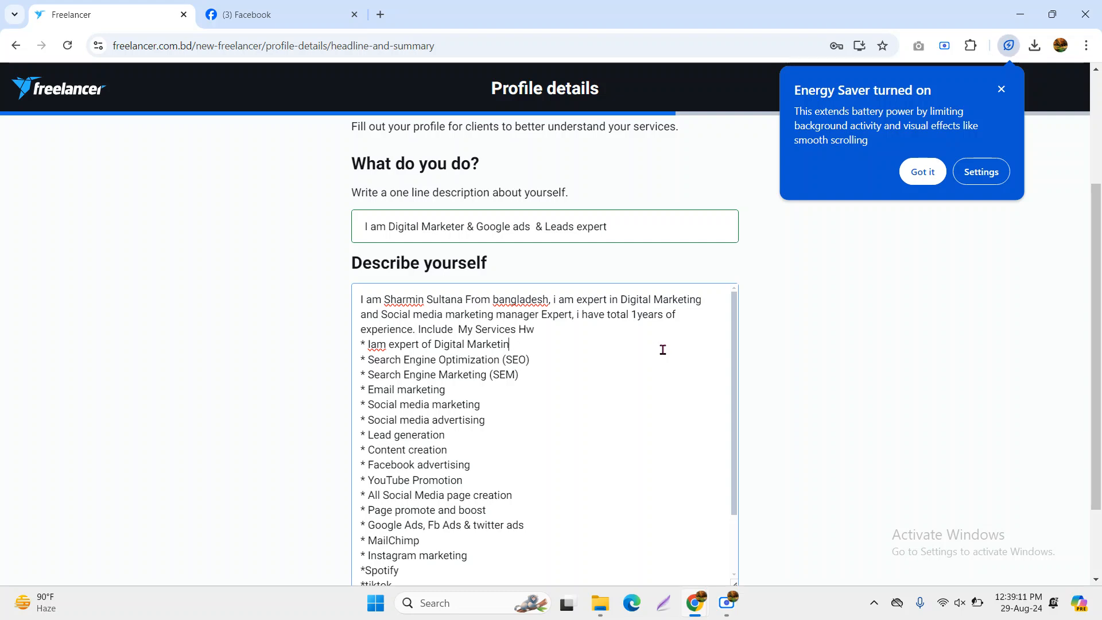
pyautogui.write('g')
pyautogui.click(556, 334)
pyautogui.write('re')
pyautogui.click(420, 329)
pyautogui.press('Return')
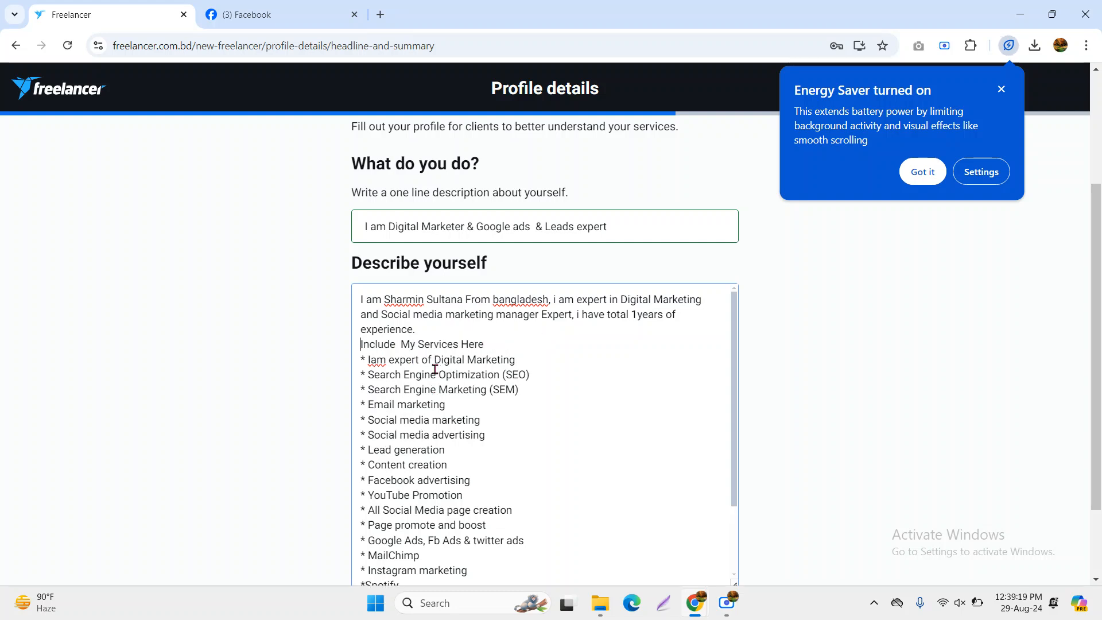
pyautogui.press('Return')
pyautogui.click(513, 362)
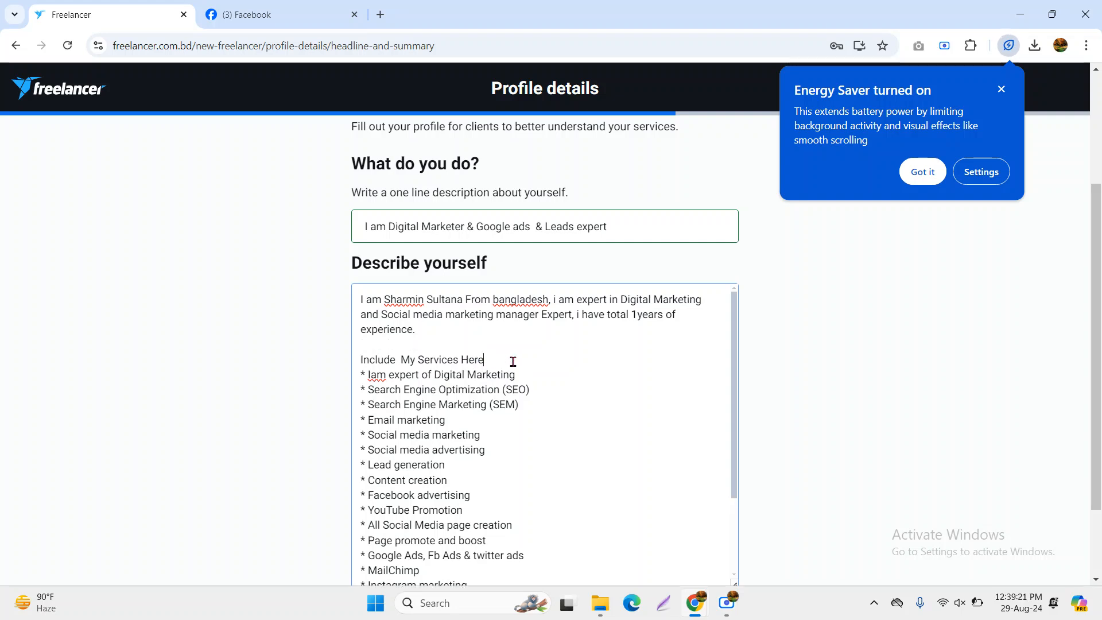
pyautogui.press('Return')
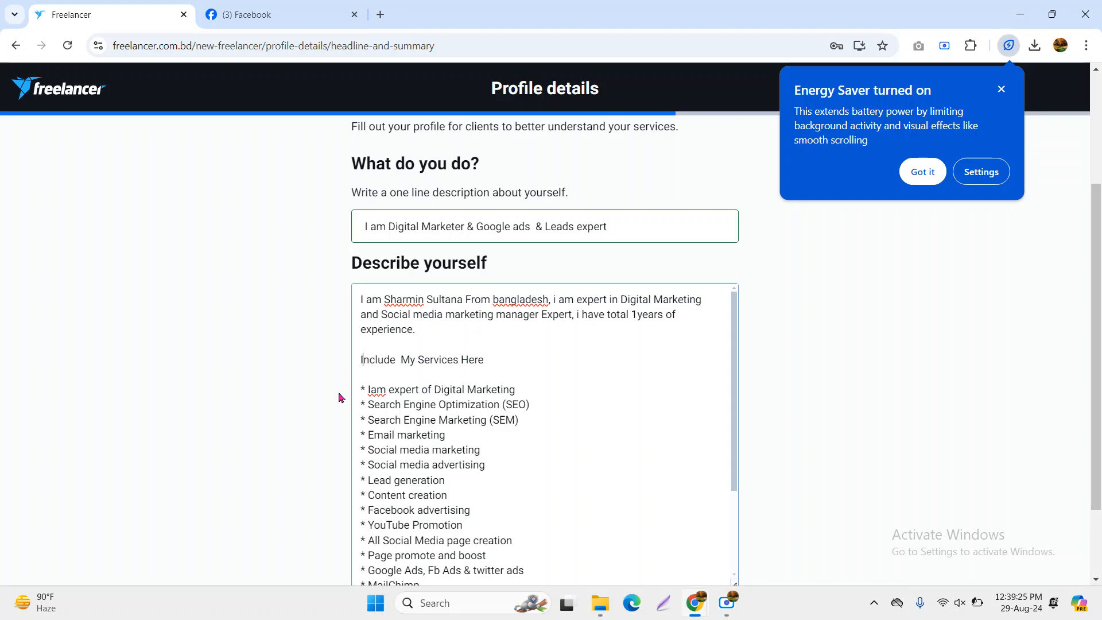
# Capitalise 'bangladesh' to 'Bangladesh' in the intro sentence
pyautogui.rightClick(404, 305)
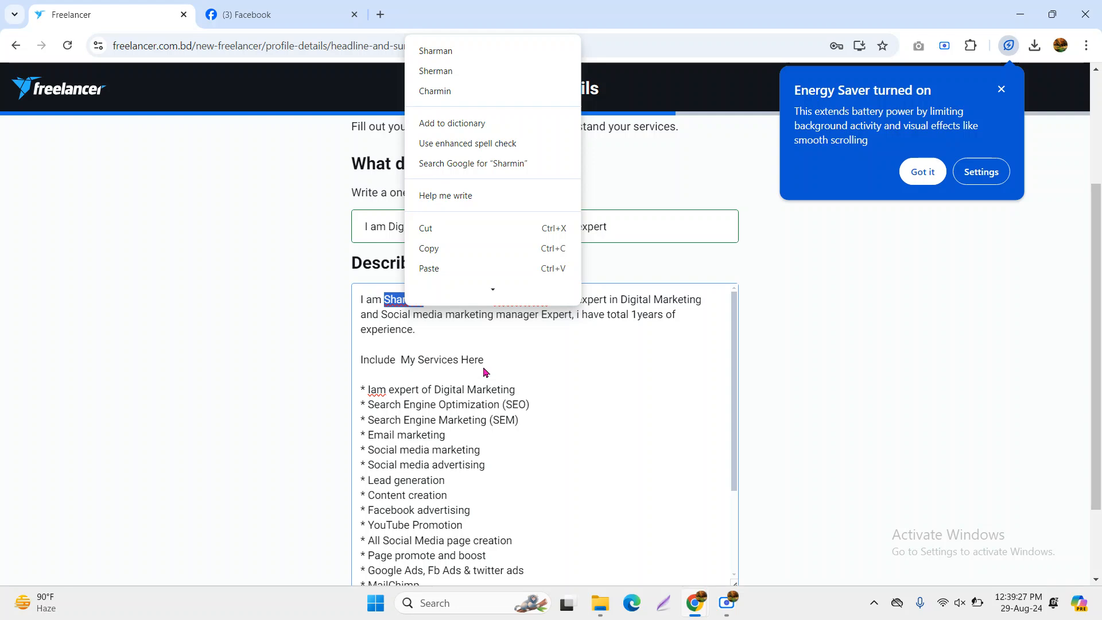
pyautogui.click(472, 343)
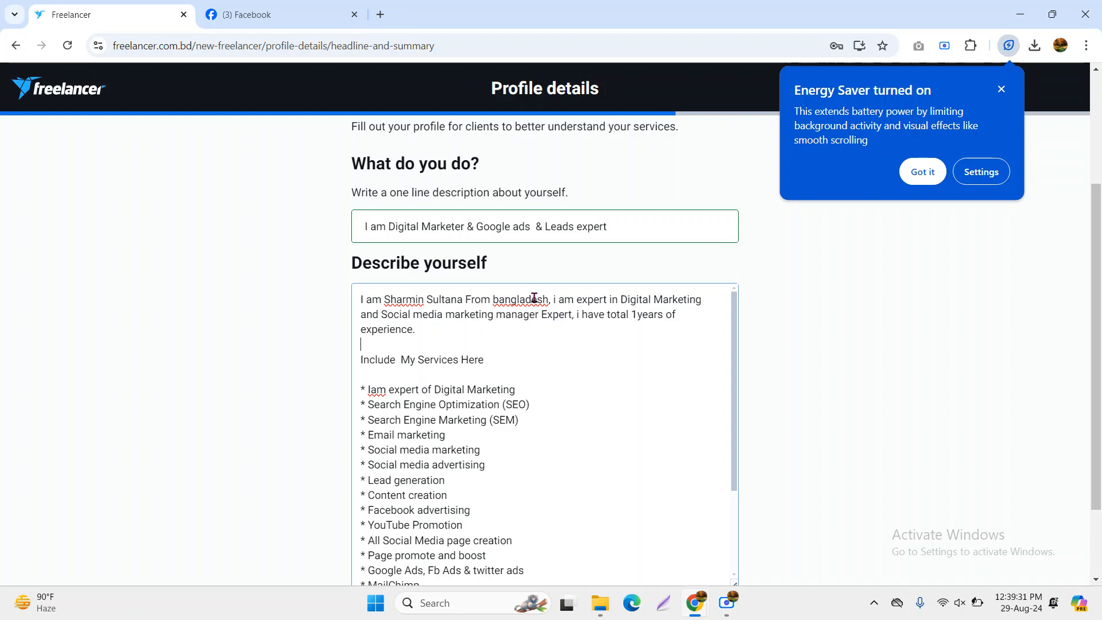
pyautogui.moveTo(497, 299); pyautogui.dragTo(493, 301)
pyautogui.write('B')
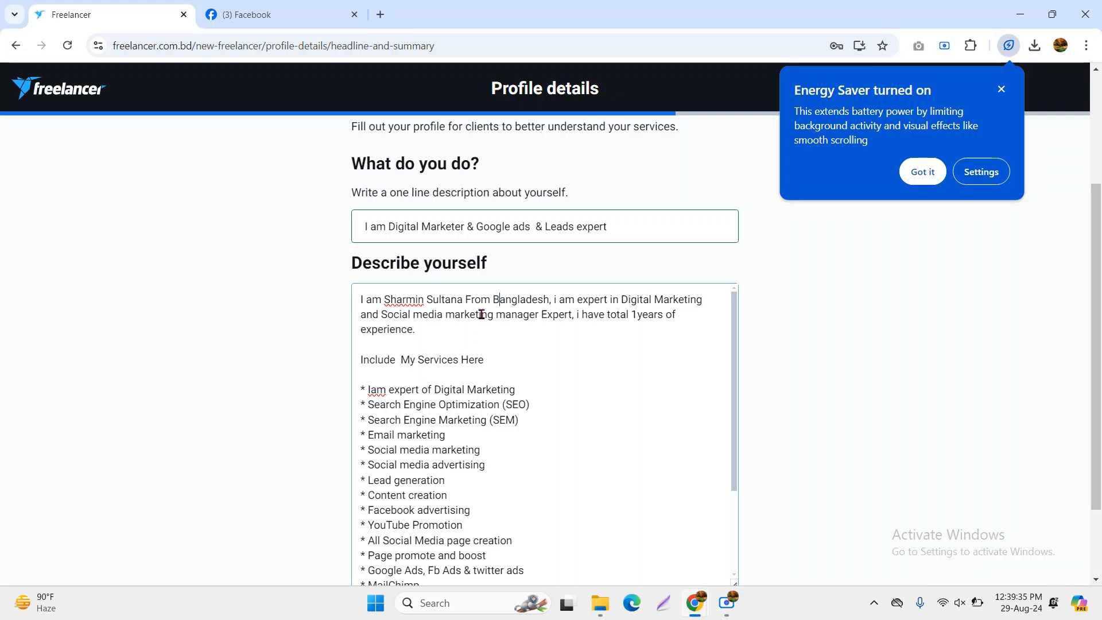
pyautogui.click(501, 349)
# Move 'Be trusted...' onto its own line in the closing paragraph
pyautogui.scroll(-3, 508, 448)
pyautogui.scroll(-1, 511, 443)
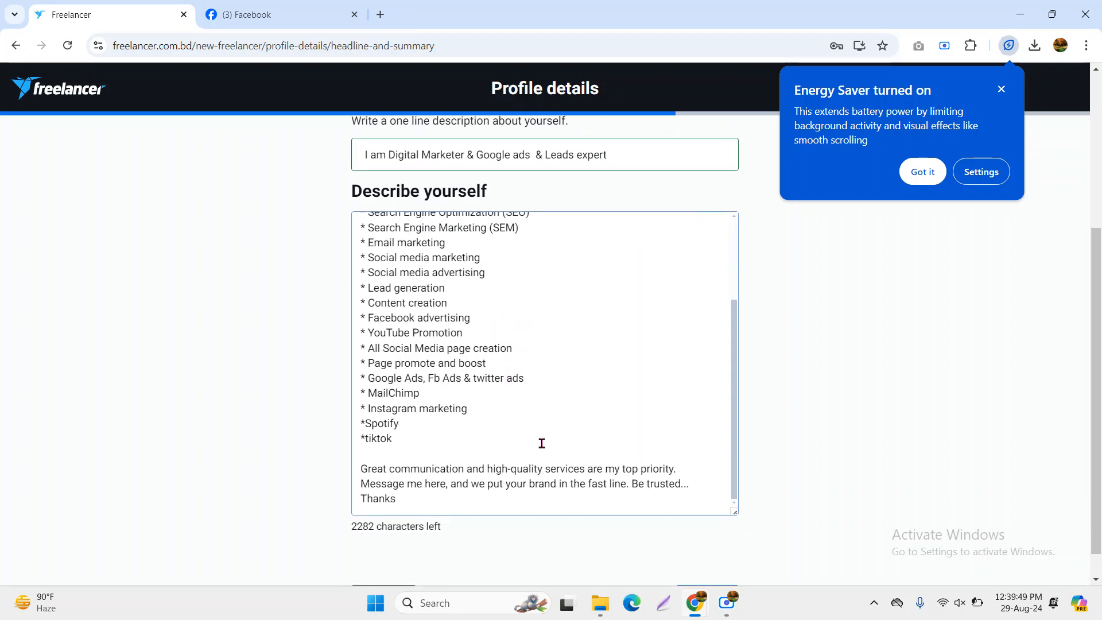
pyautogui.click(631, 484)
pyautogui.press('Return')
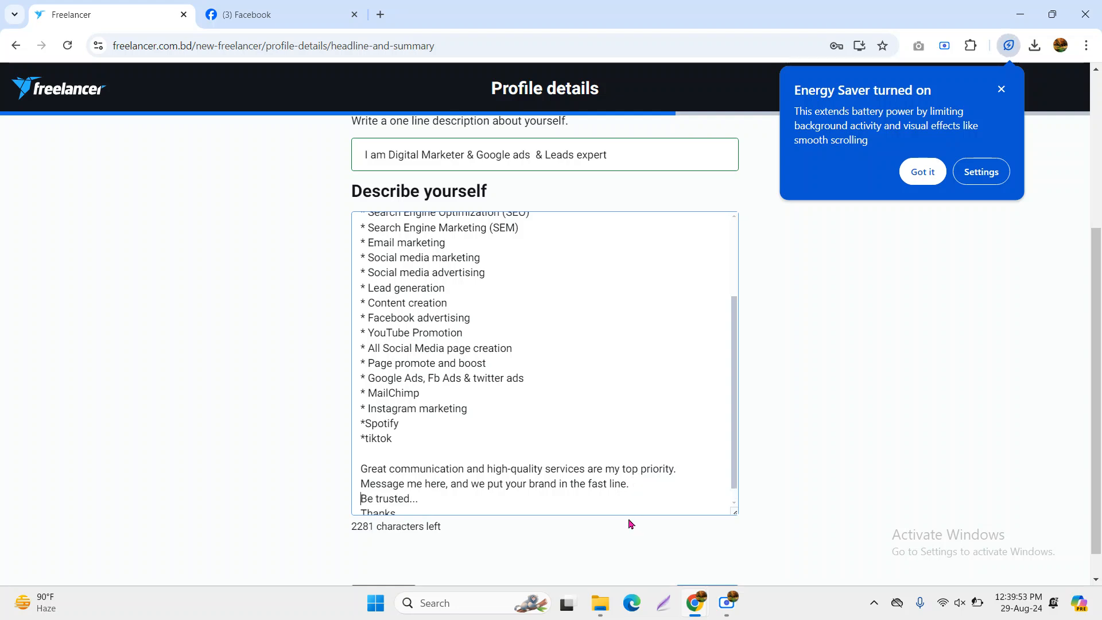
# Continue to the languages and birthdate step and dismiss the Energy Saver popup
pyautogui.scroll(-1, 590, 441)
pyautogui.scroll(-1, 660, 505)
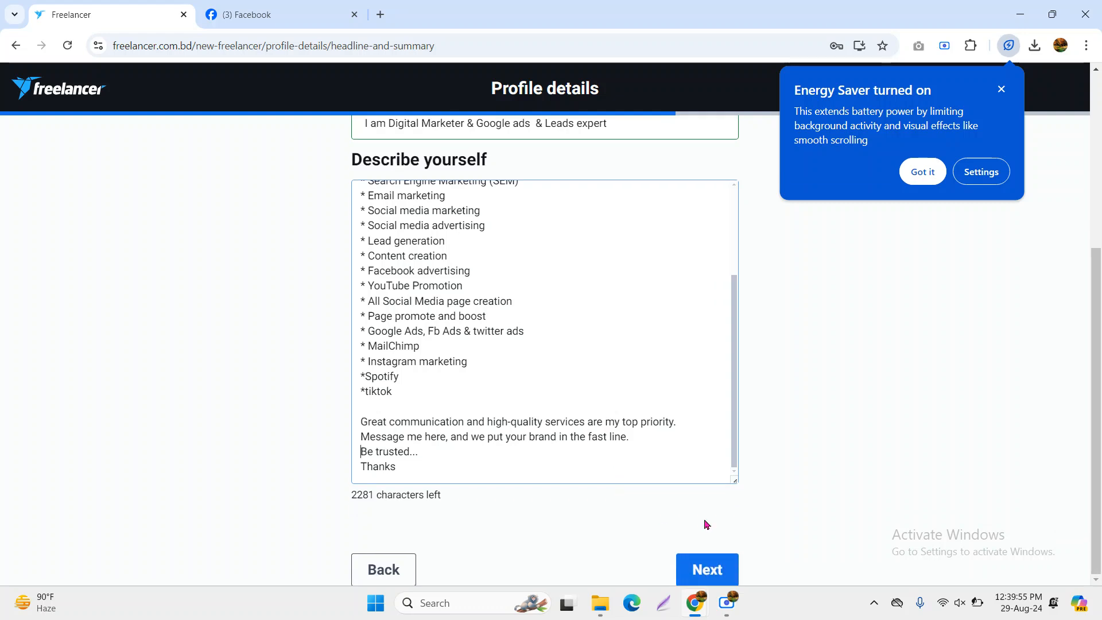
pyautogui.click(718, 571)
pyautogui.click(1002, 90)
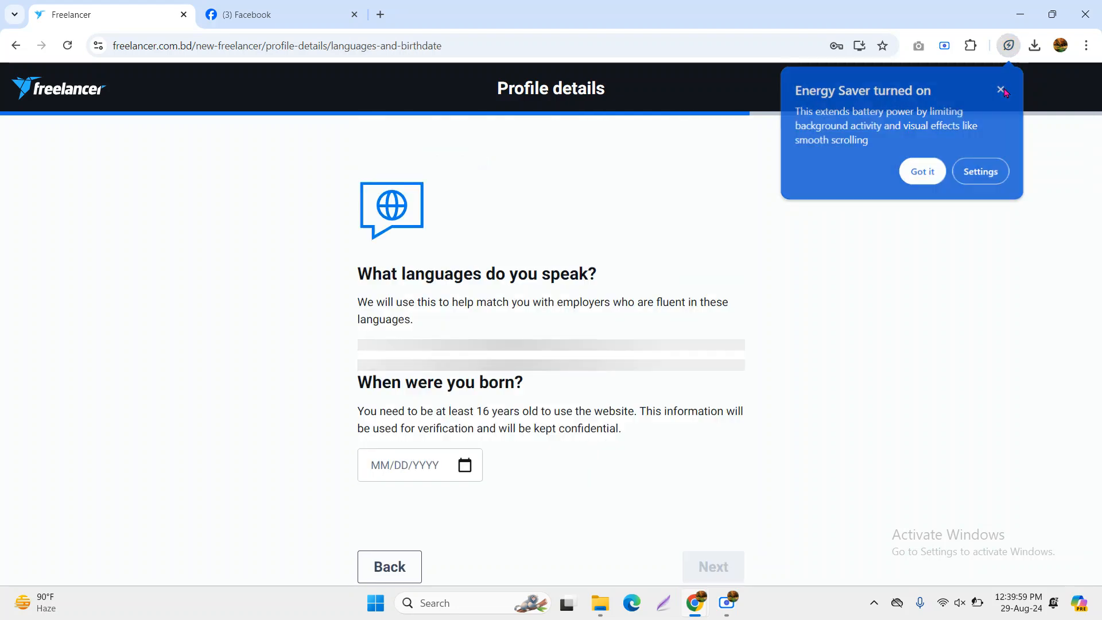
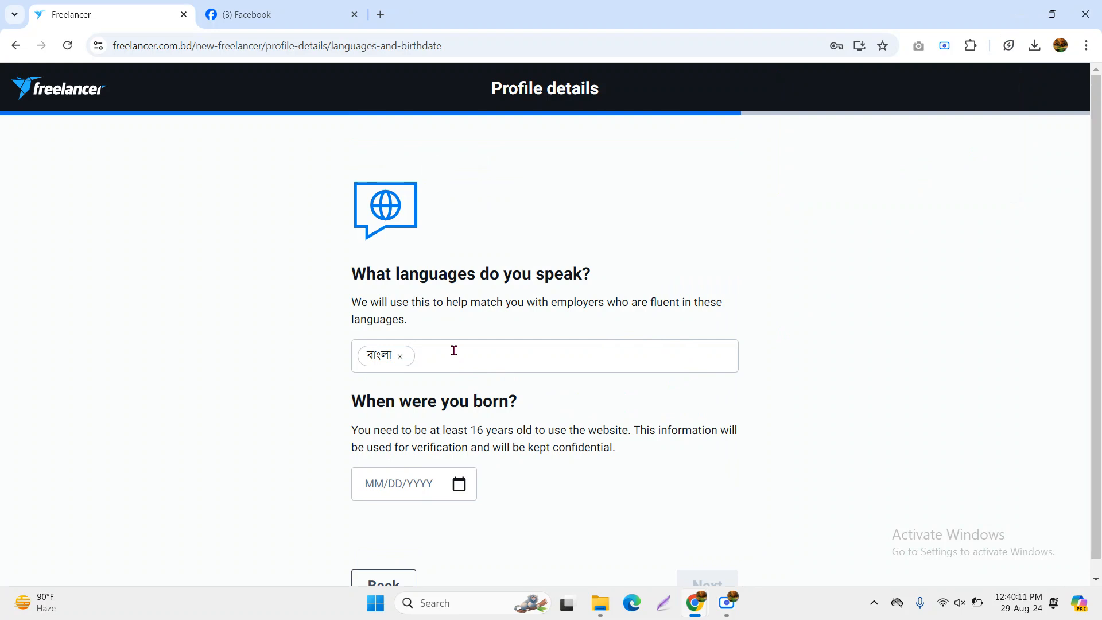
# Replace বাংলা with English as the only spoken language and open the birthdate calendar
pyautogui.click(436, 356)
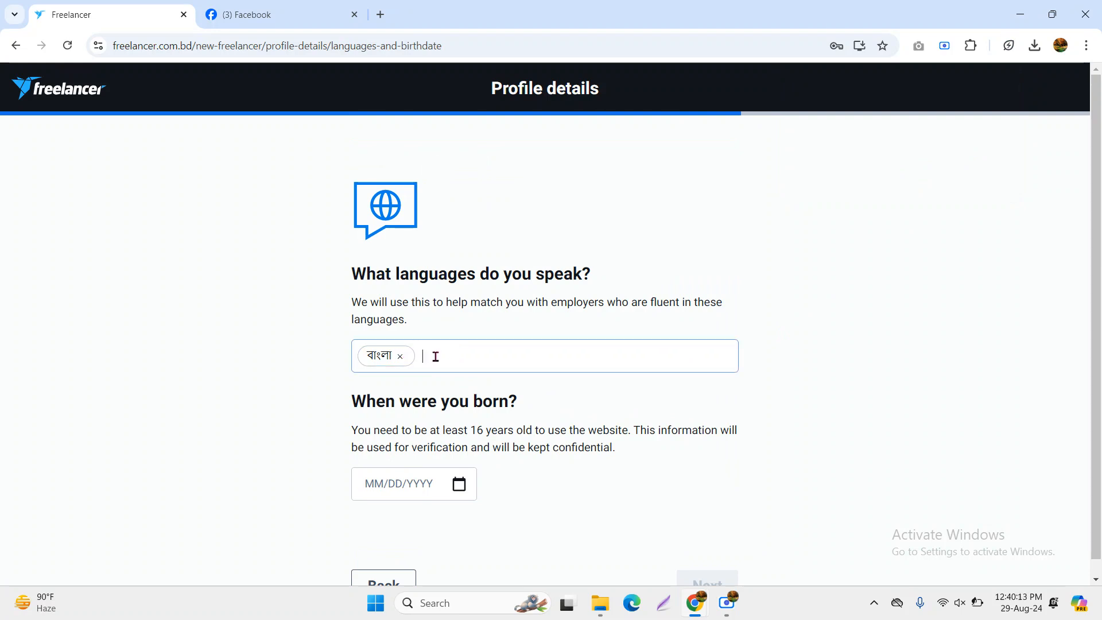
pyautogui.write('eng')
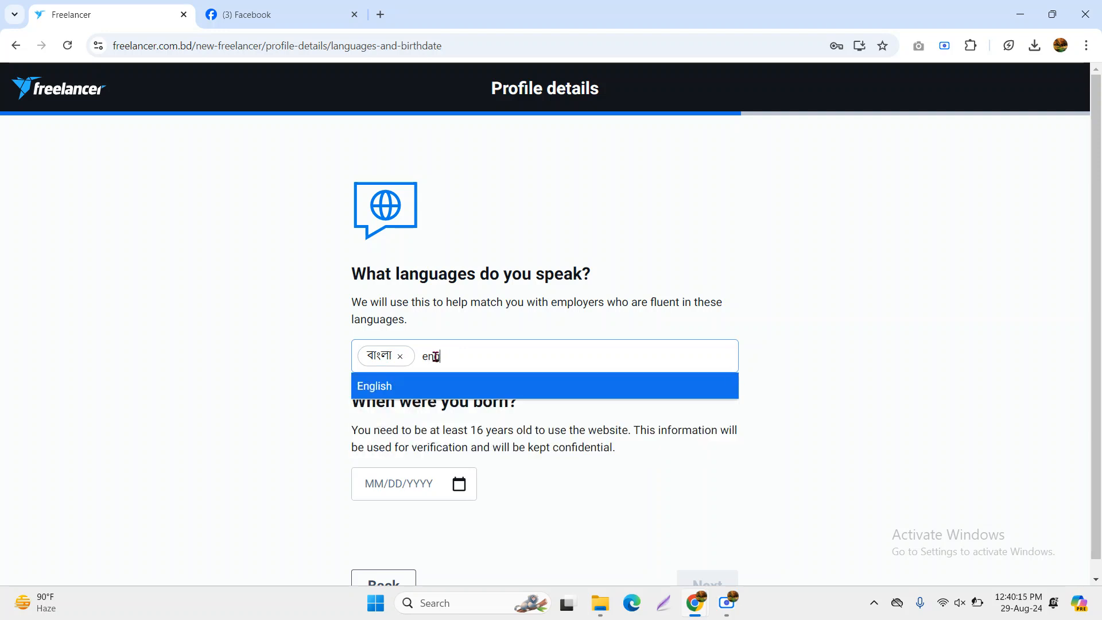
pyautogui.click(384, 395)
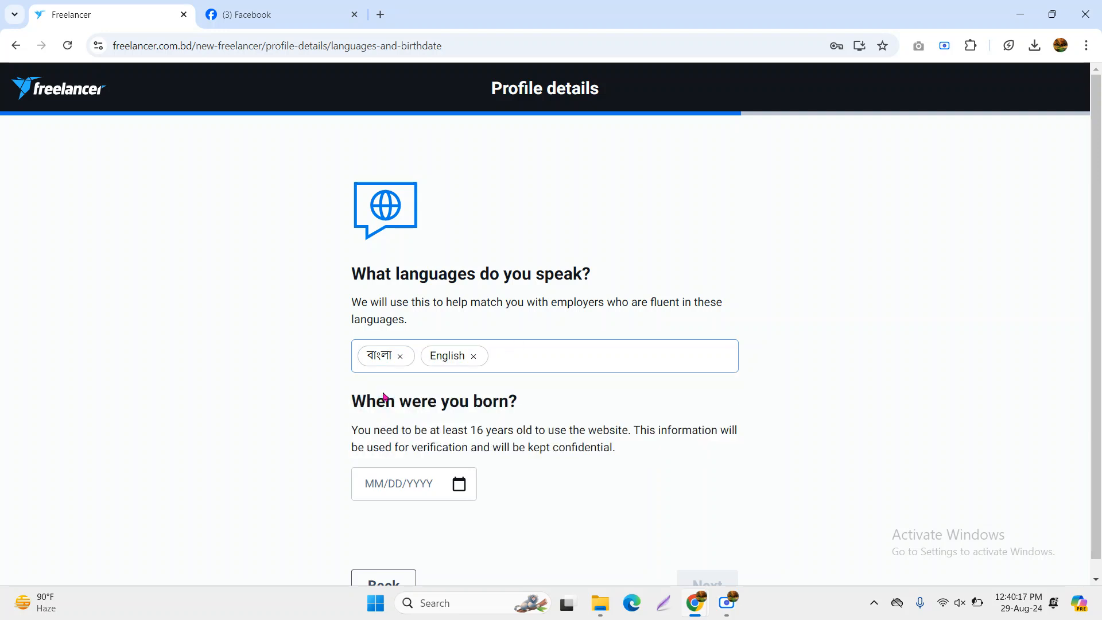
pyautogui.click(400, 356)
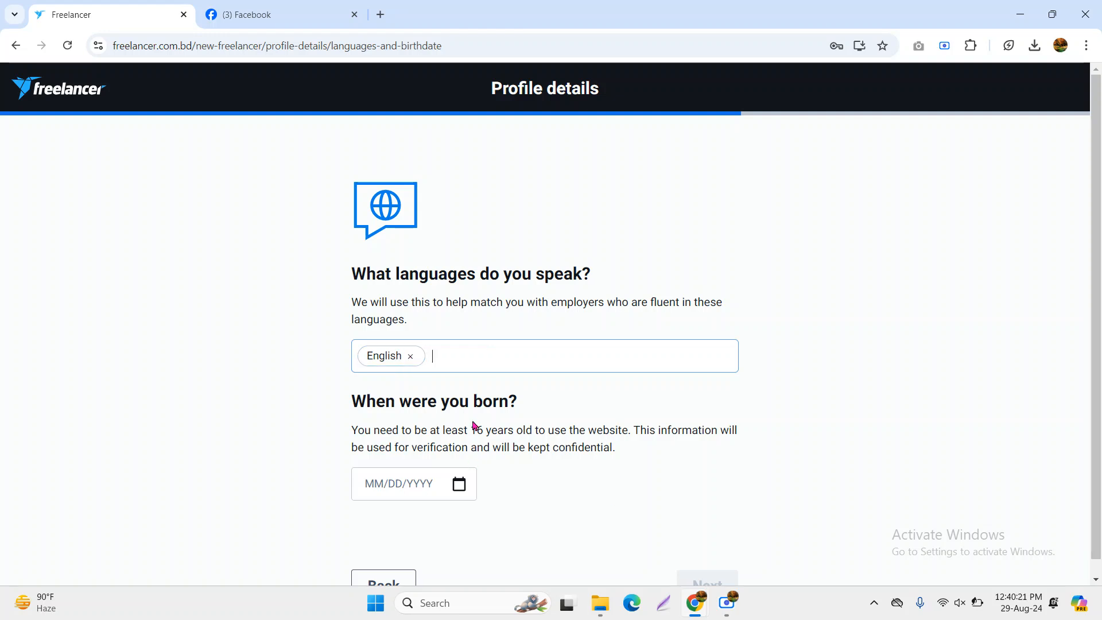
pyautogui.scroll(-1, 495, 394)
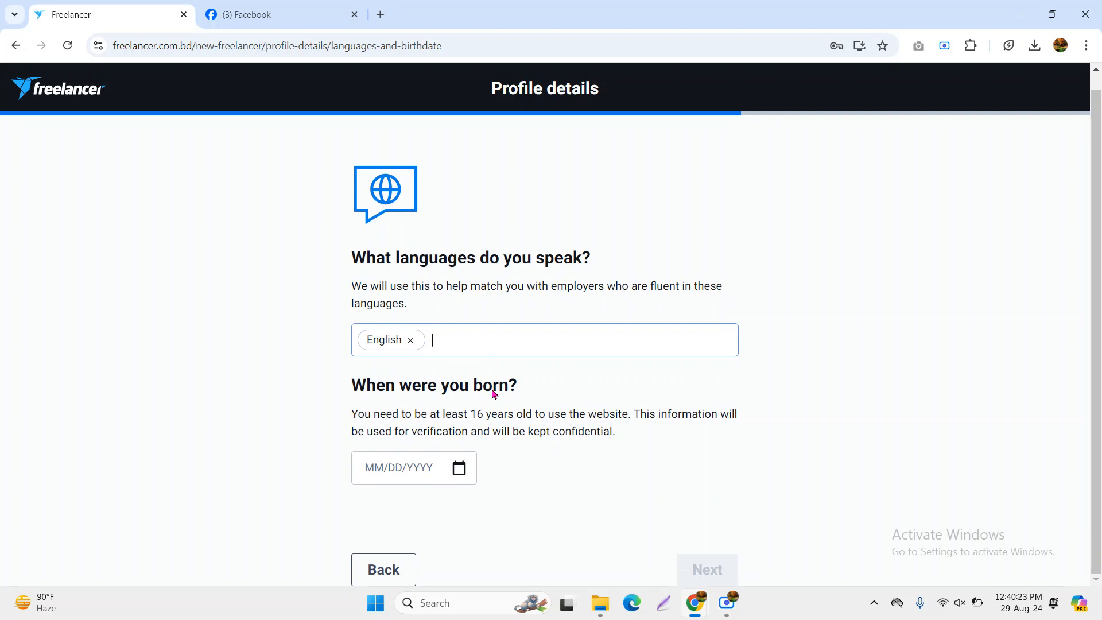
pyautogui.click(459, 468)
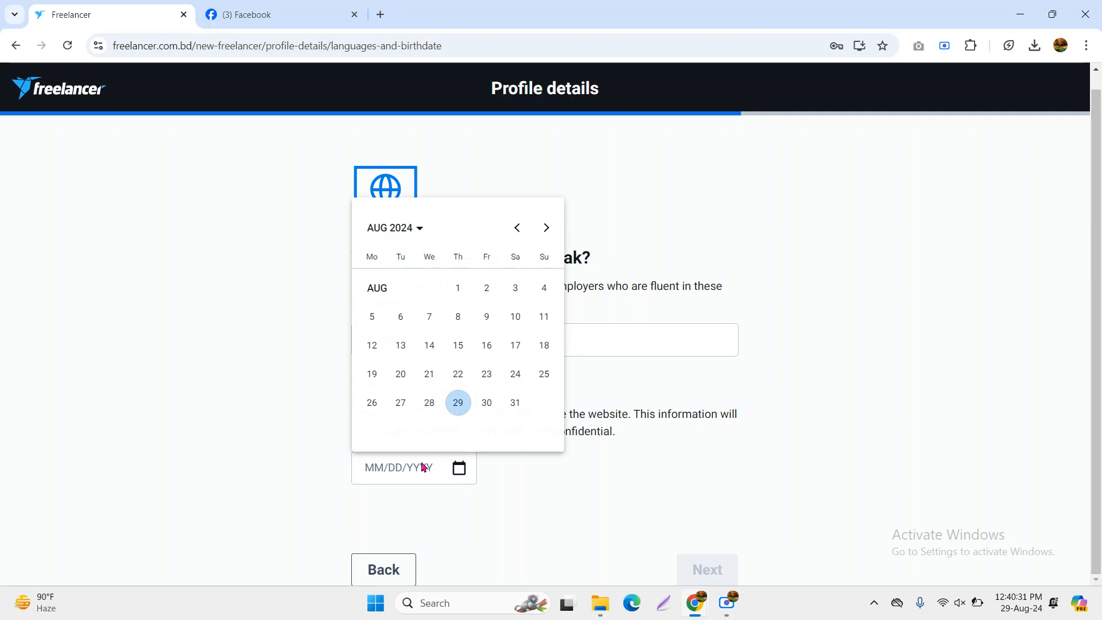
# Page through the year ranges in the date picker and pick 1996
pyautogui.click(413, 228)
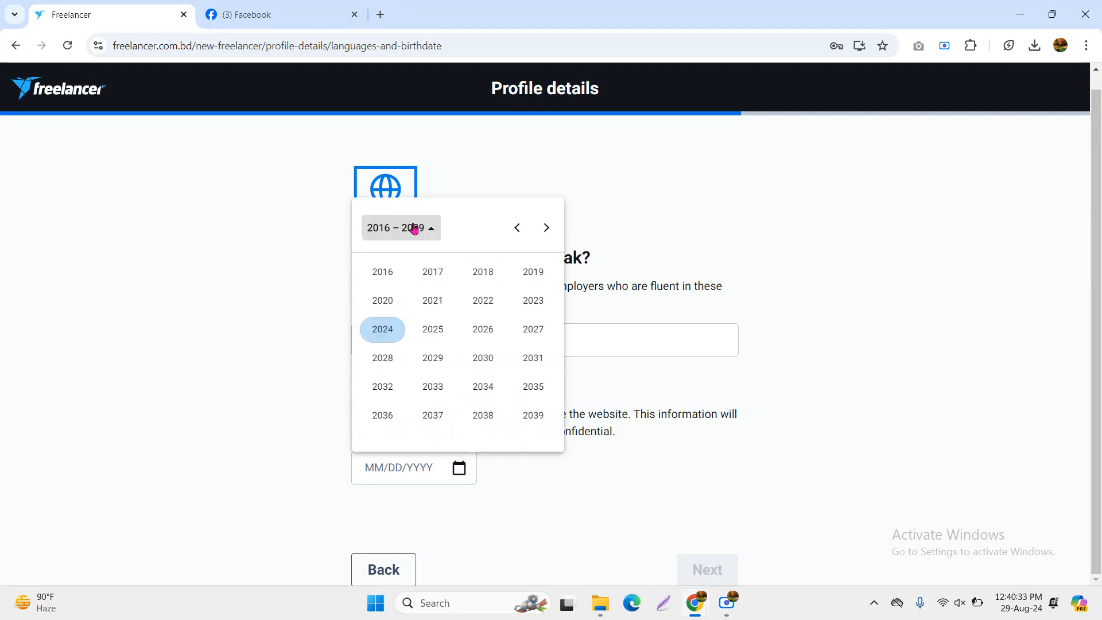
pyautogui.scroll(1, 436, 345)
pyautogui.scroll(-1, 396, 321)
pyautogui.click(548, 228)
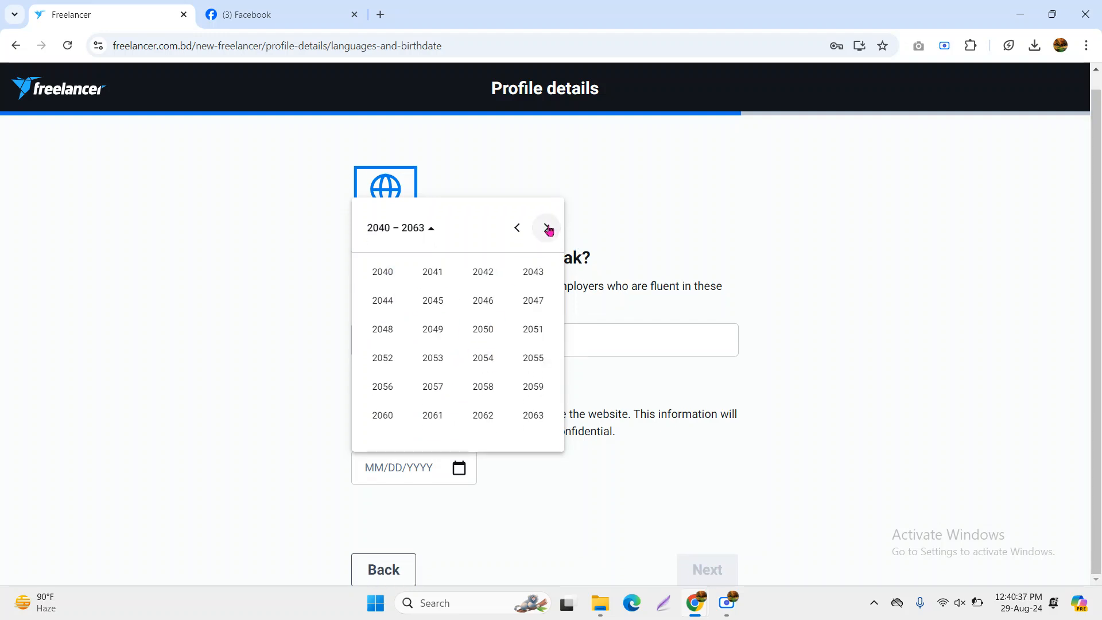
pyautogui.click(516, 227)
pyautogui.click(517, 228)
pyautogui.click(517, 227)
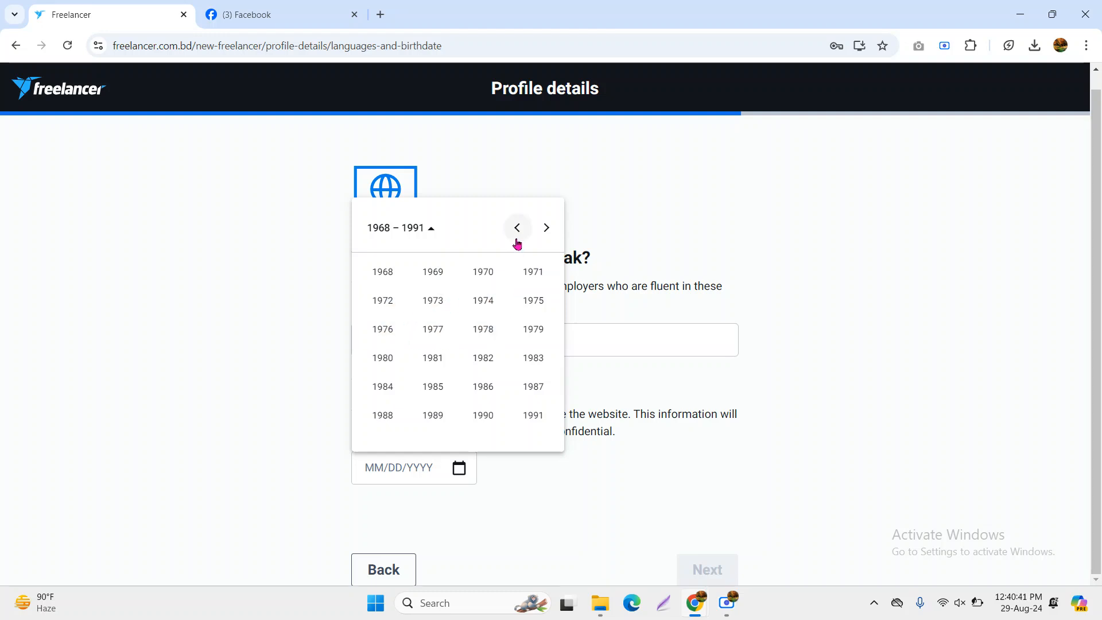
pyautogui.click(548, 228)
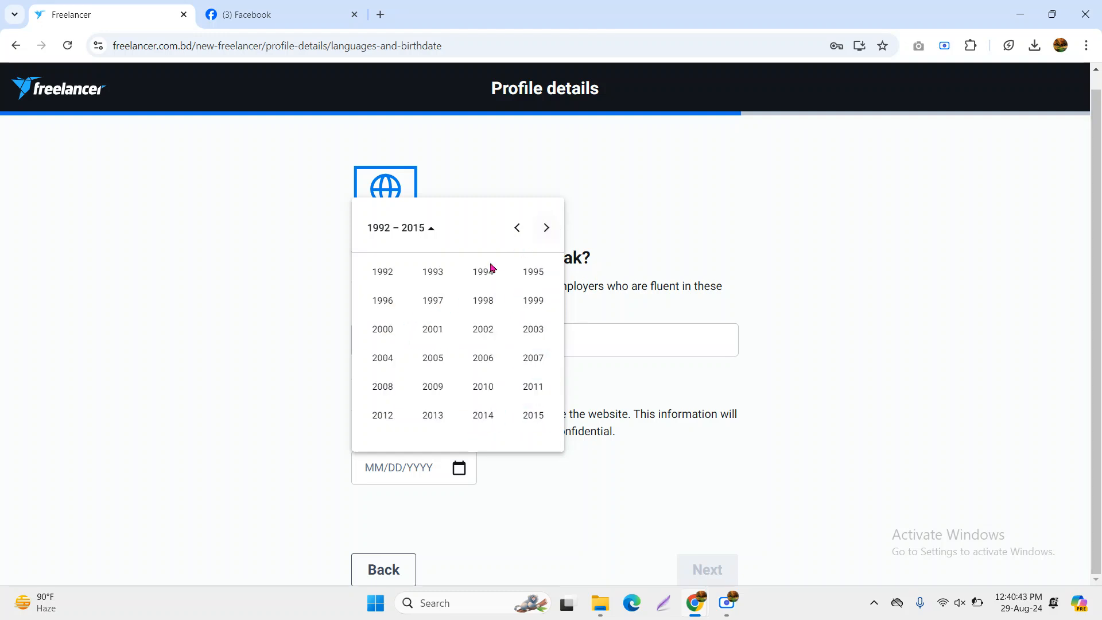
pyautogui.click(382, 300)
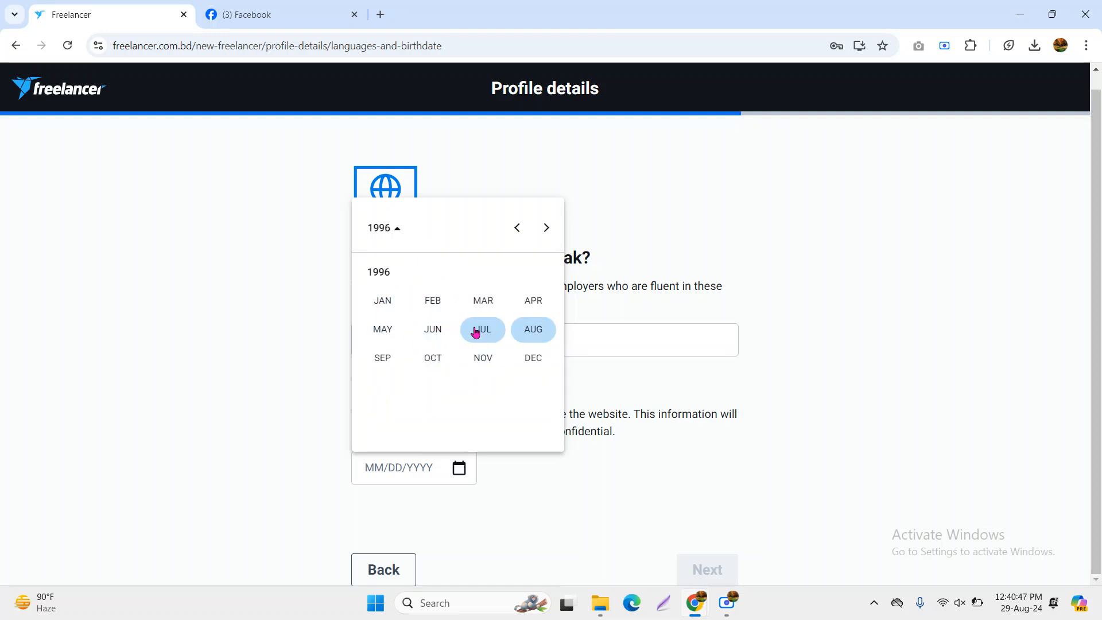
pyautogui.click(443, 367)
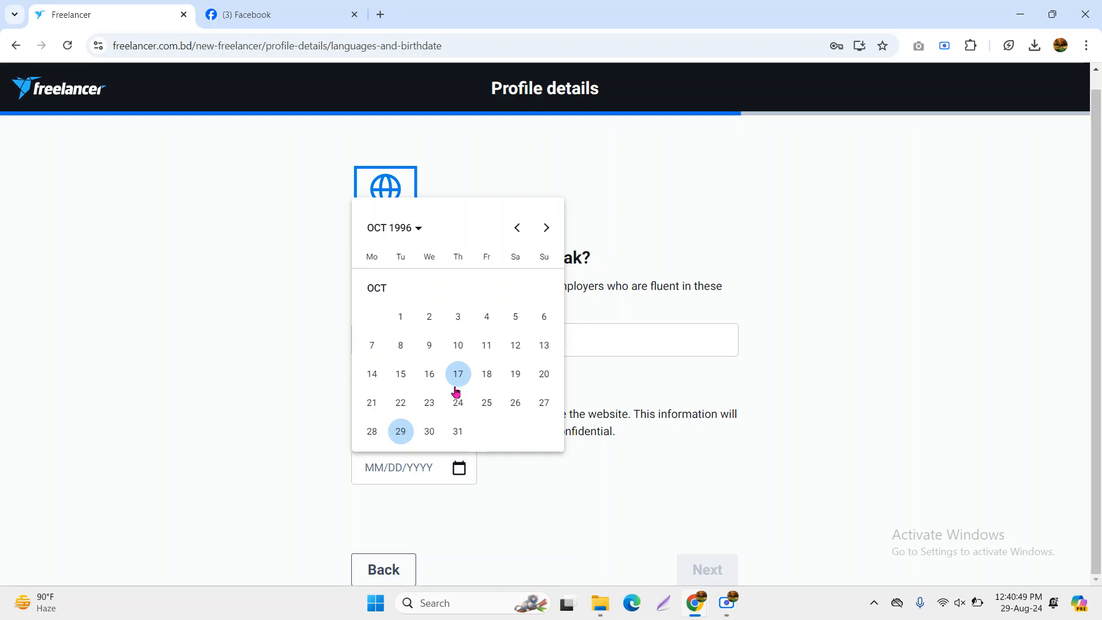
pyautogui.click(414, 231)
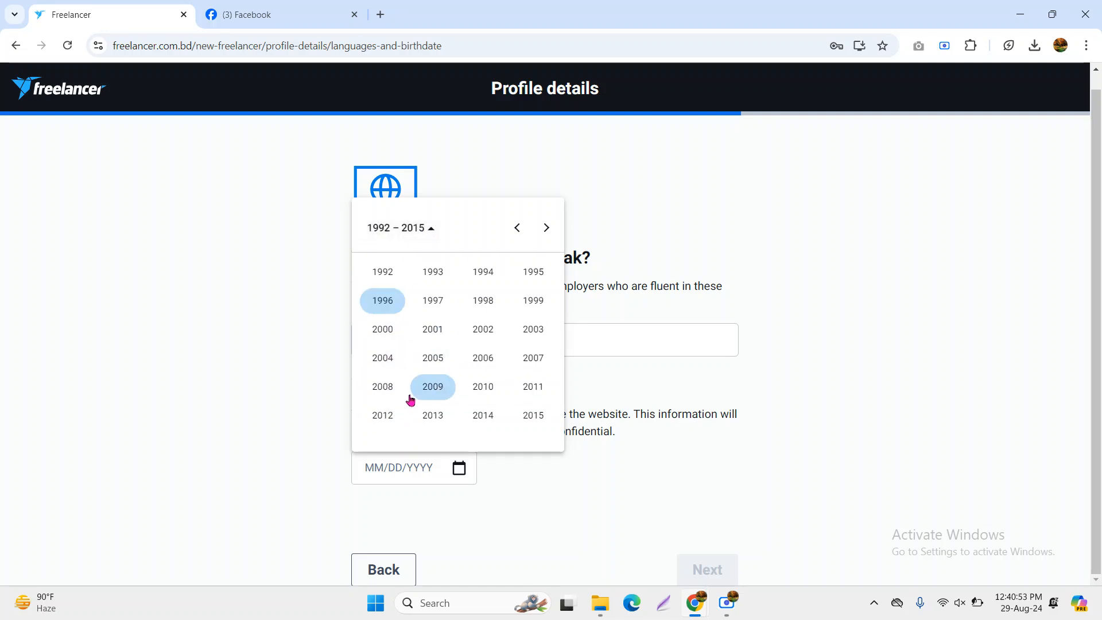
pyautogui.click(413, 232)
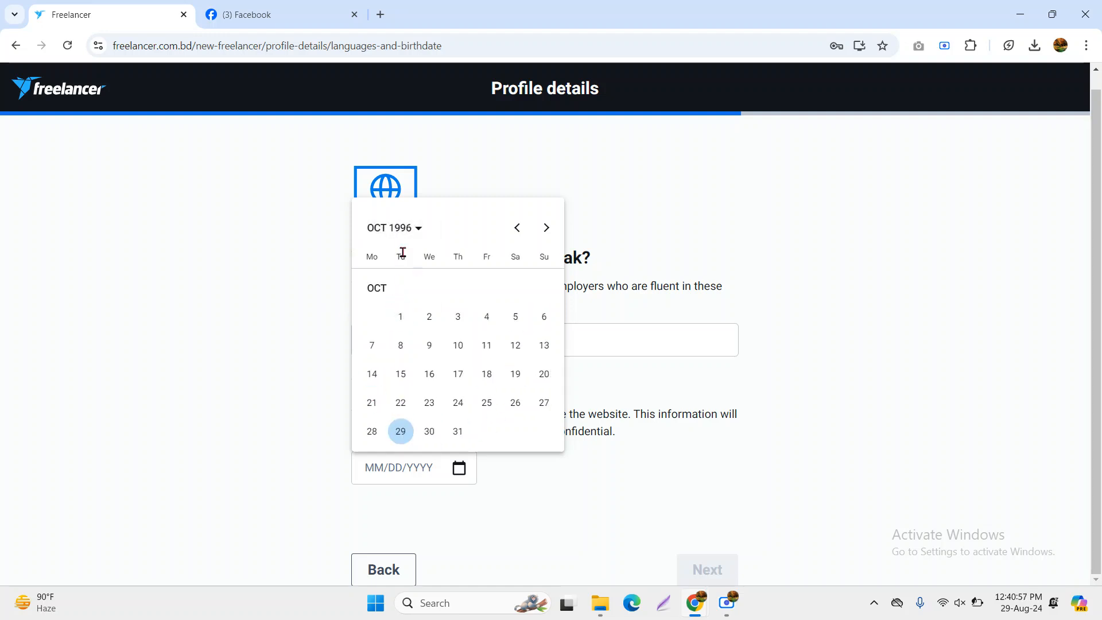
pyautogui.click(413, 233)
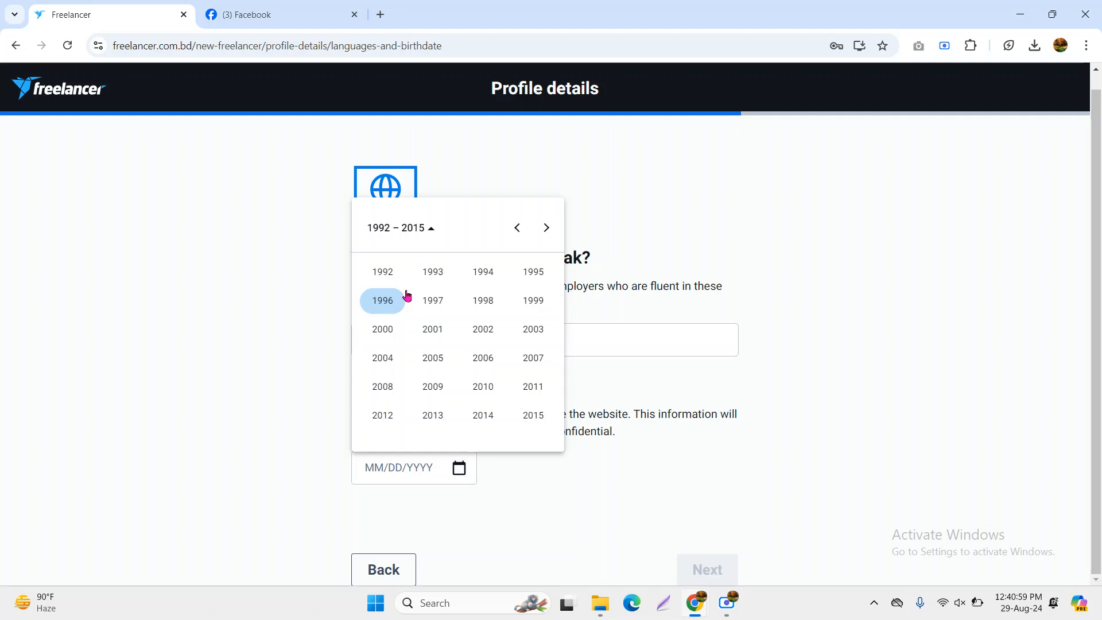
pyautogui.click(396, 301)
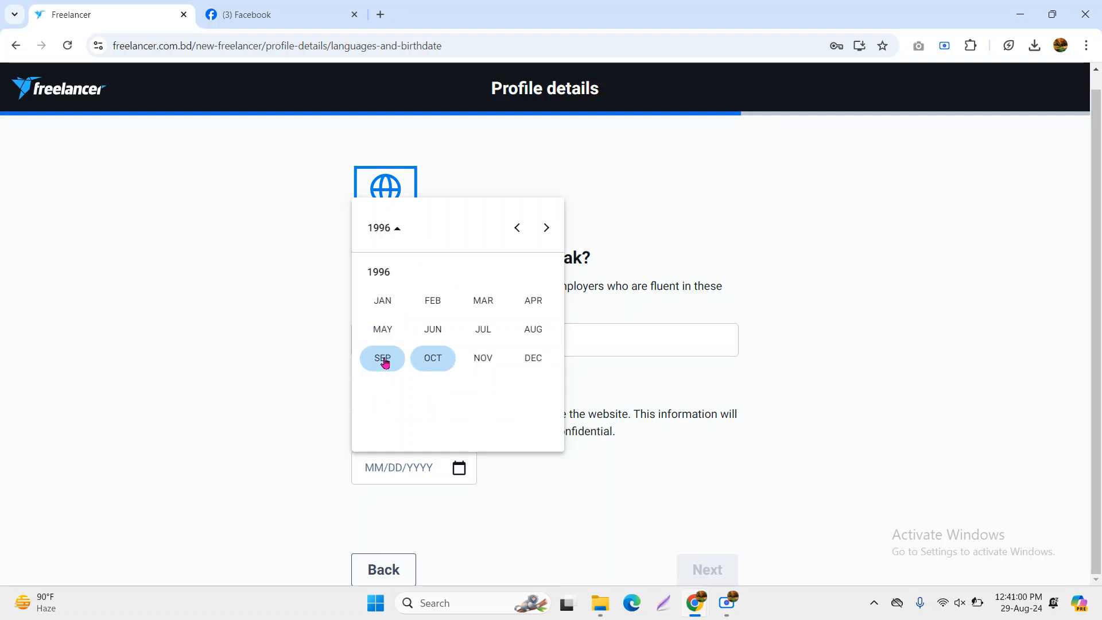
pyautogui.click(523, 335)
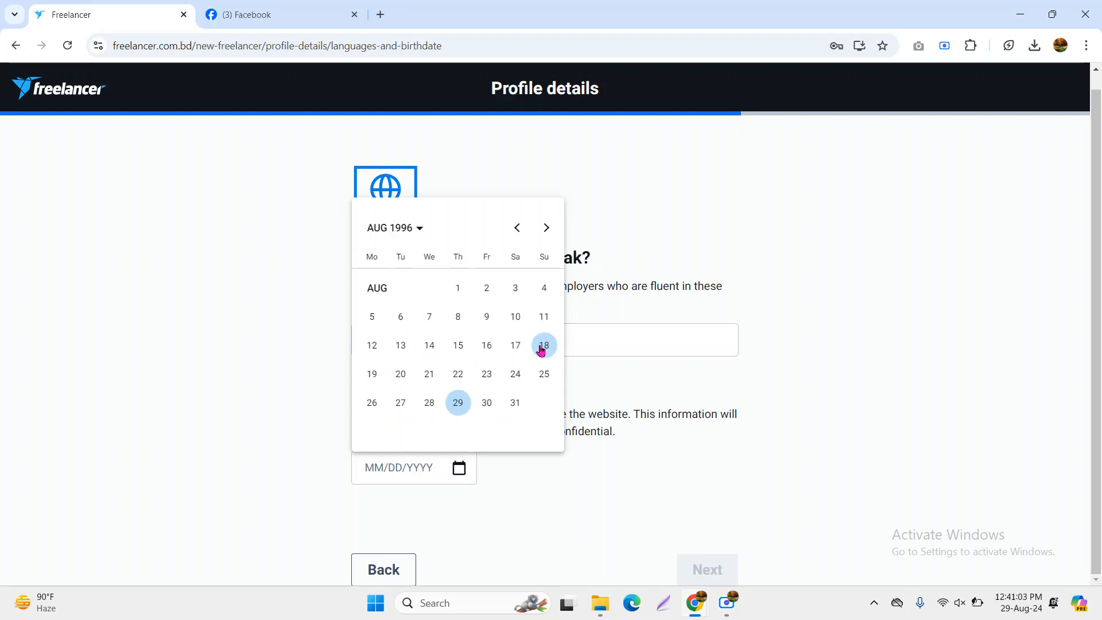
pyautogui.click(543, 347)
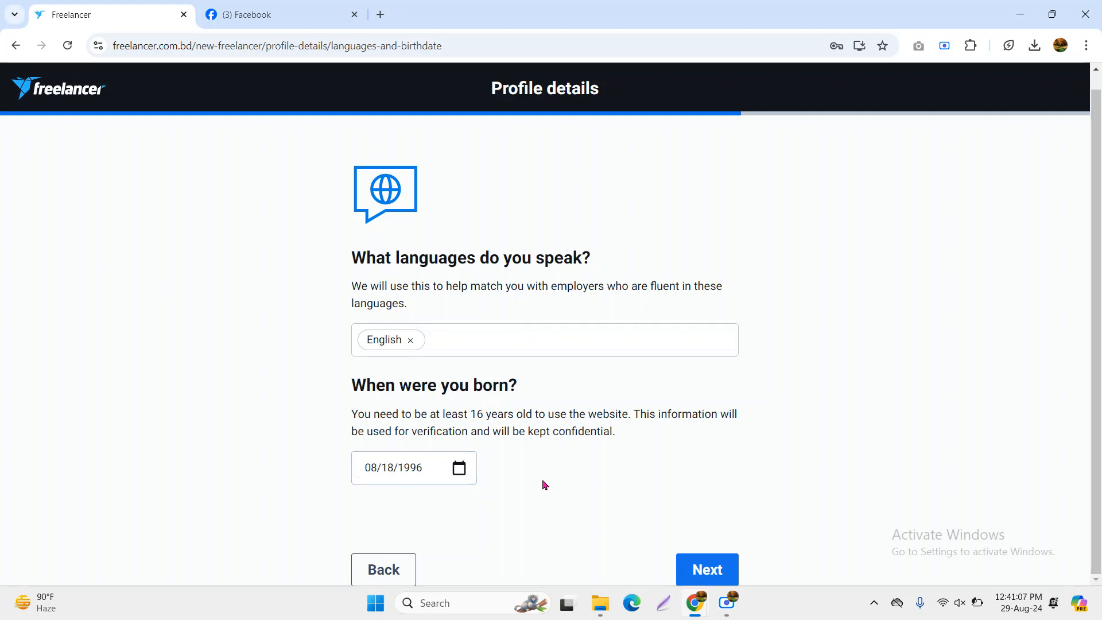
pyautogui.click(711, 573)
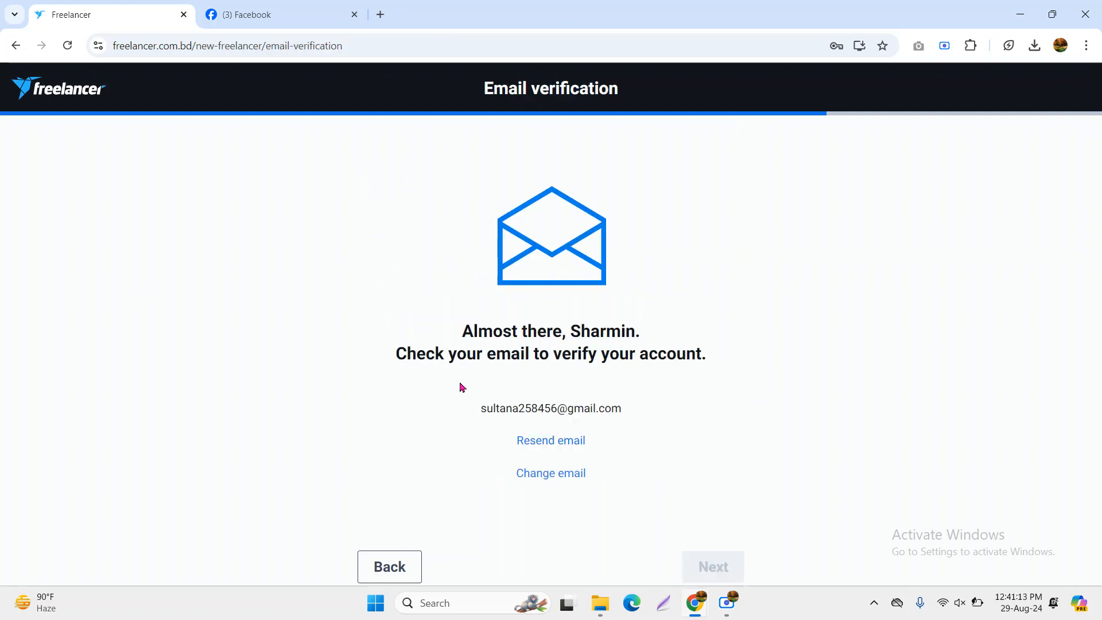
# Highlight the email address shown on the Email verification page
pyautogui.tripleClick(532, 409)
pyautogui.click(560, 410)
pyautogui.tripleClick(560, 409)
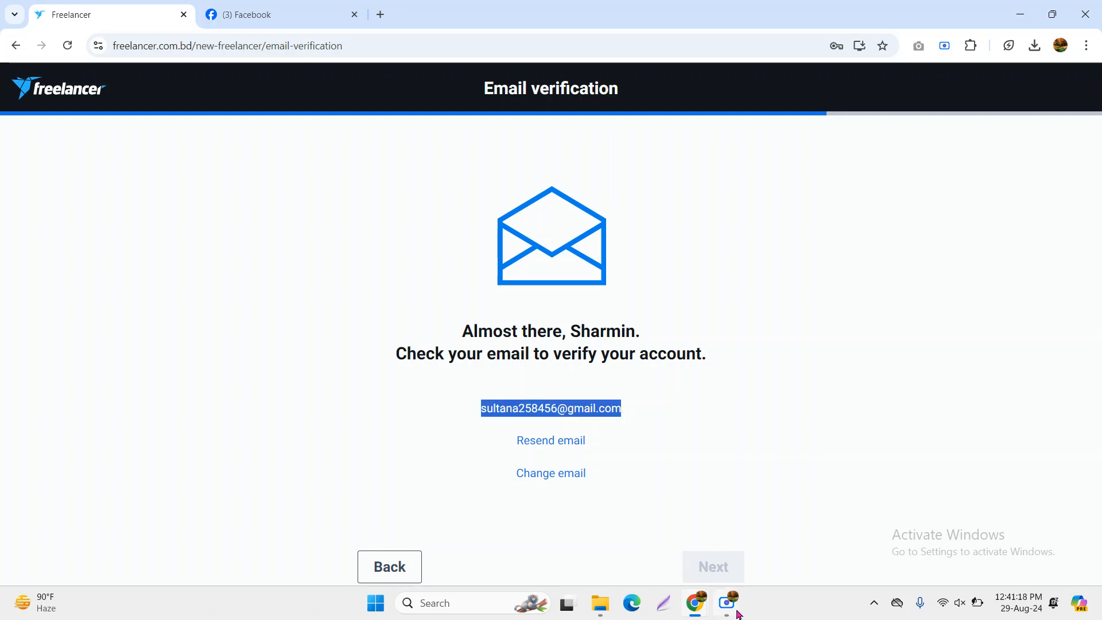
pyautogui.click(727, 603)
pyautogui.click(697, 520)
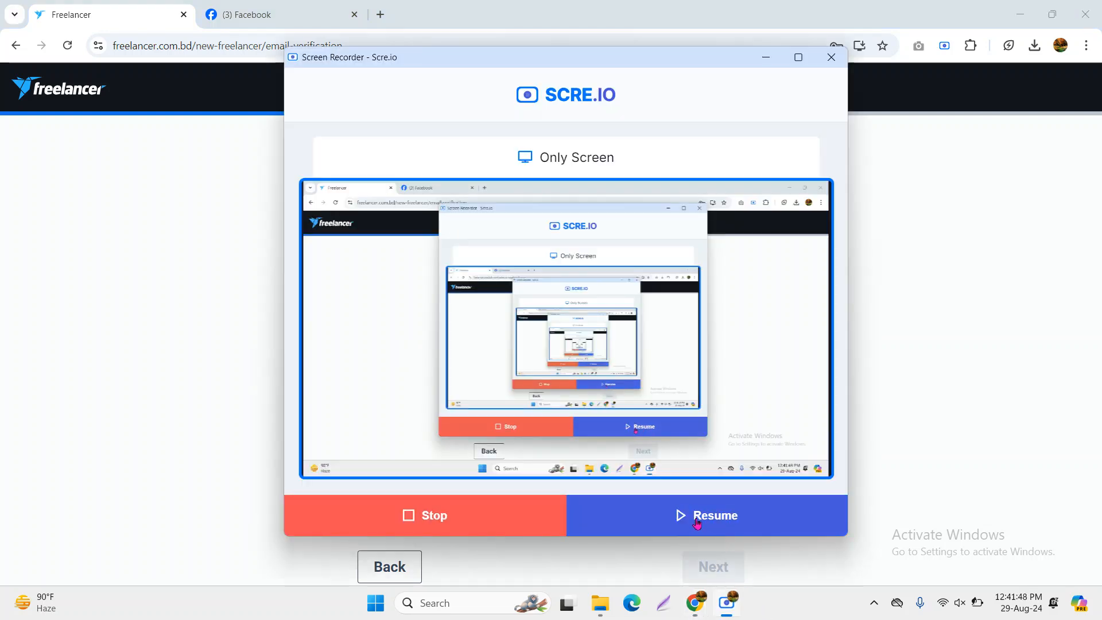
pyautogui.click(697, 521)
pyautogui.moveTo(483, 407); pyautogui.dragTo(618, 408)
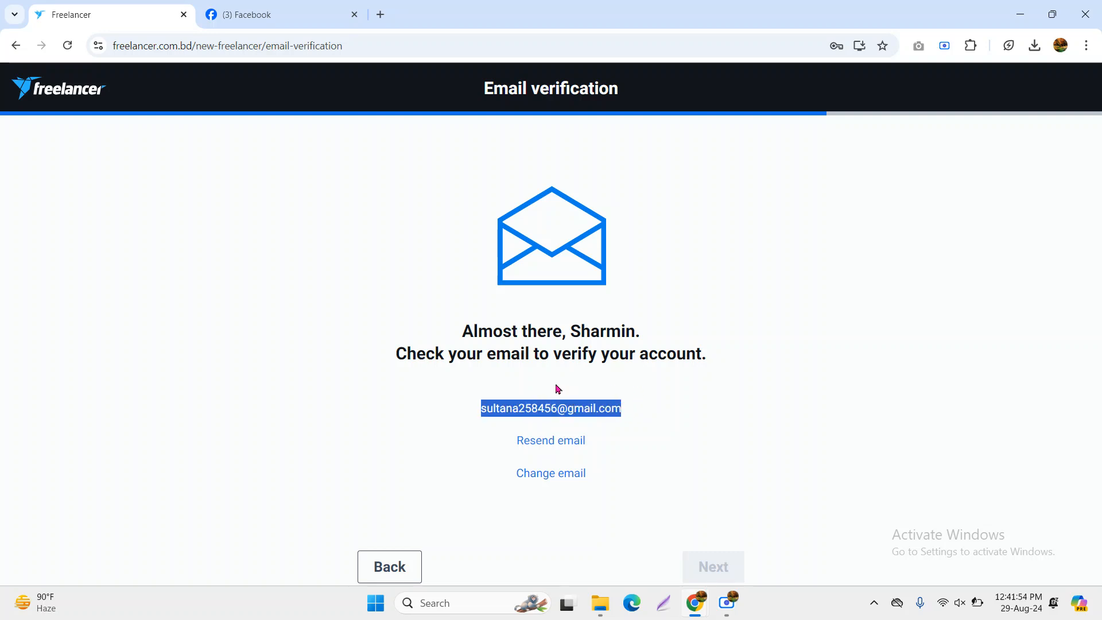
# Open Gmail in the matching account and follow the 'Verify your email address' link
pyautogui.click(380, 15)
pyautogui.click(929, 87)
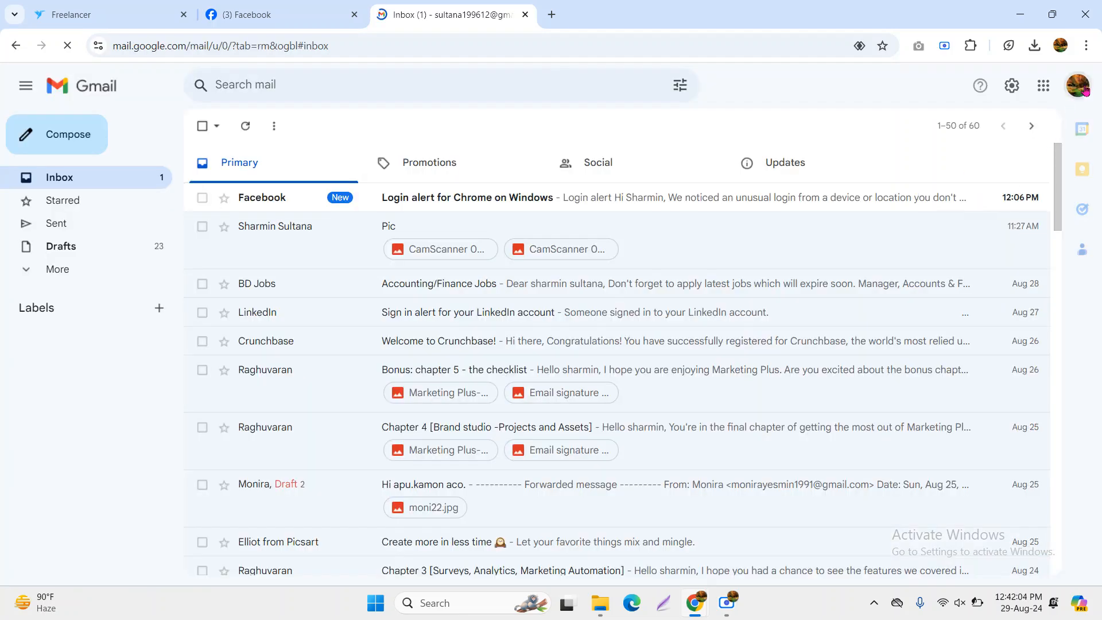
pyautogui.click(1078, 85)
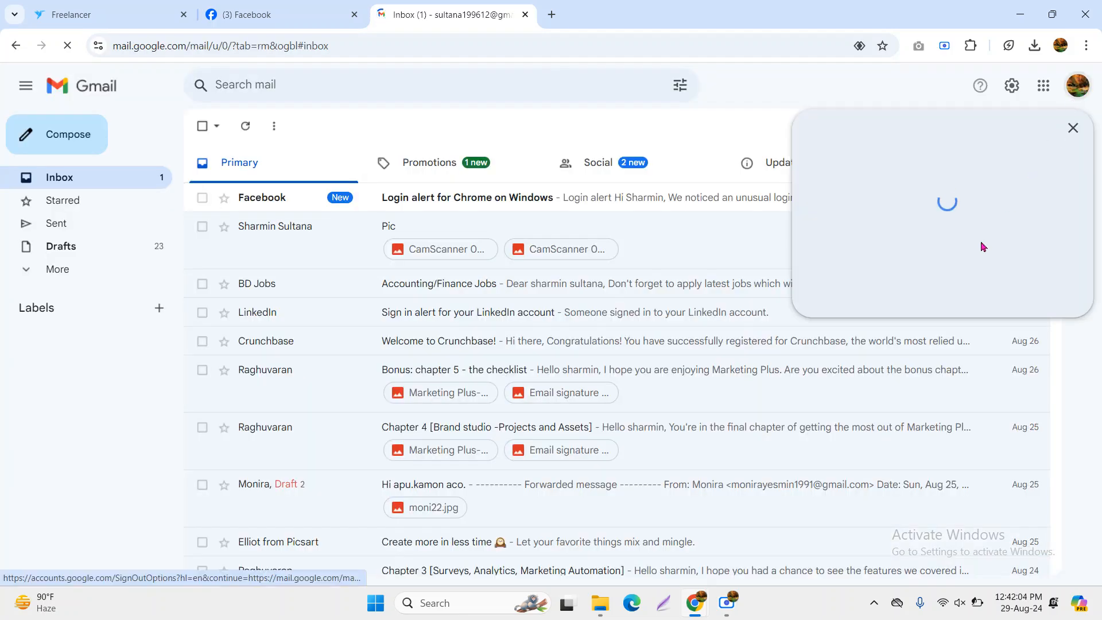
pyautogui.click(864, 353)
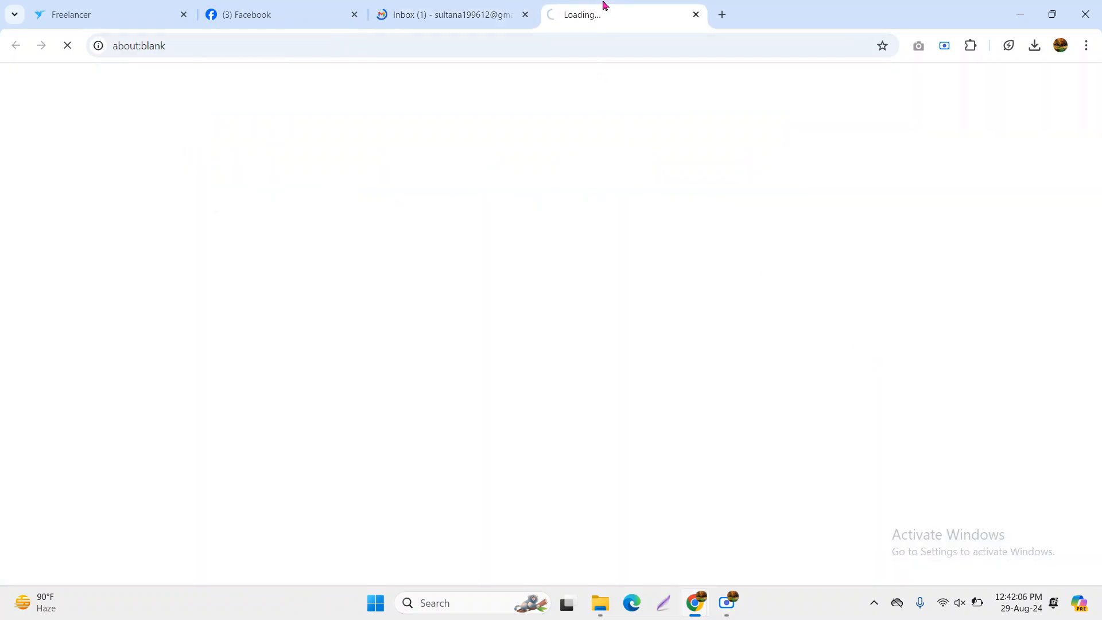
pyautogui.click(525, 14)
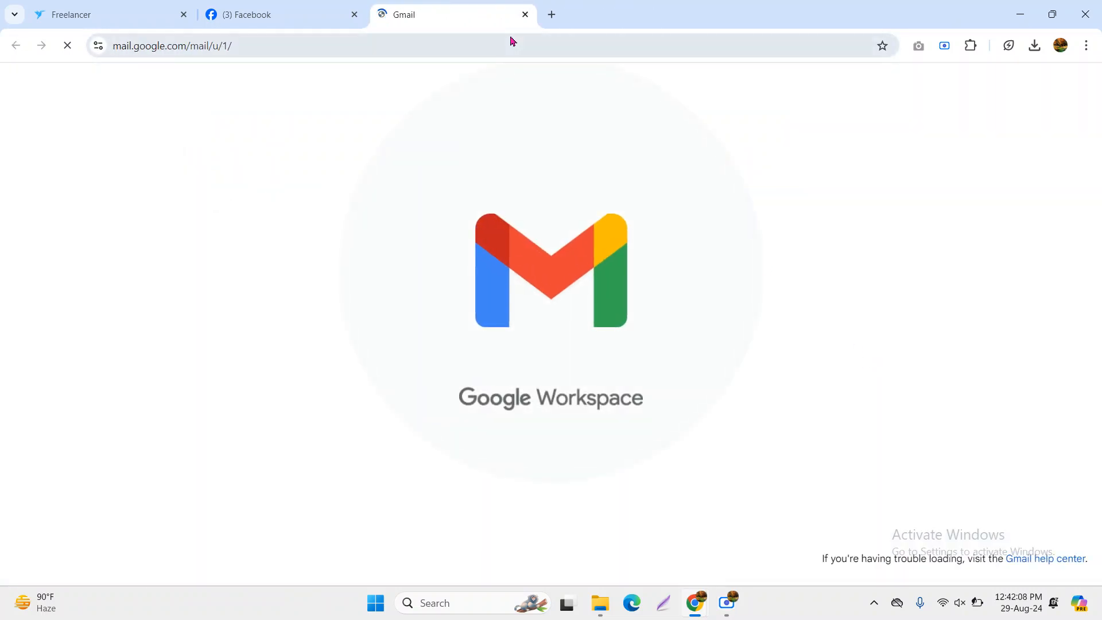
pyautogui.click(353, 14)
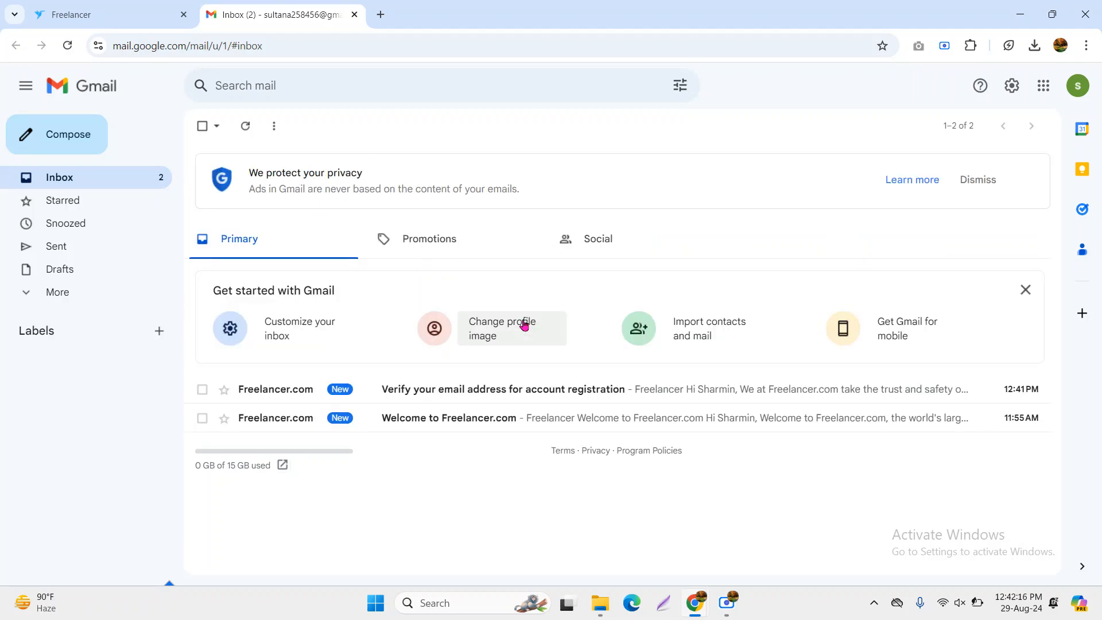
pyautogui.click(483, 396)
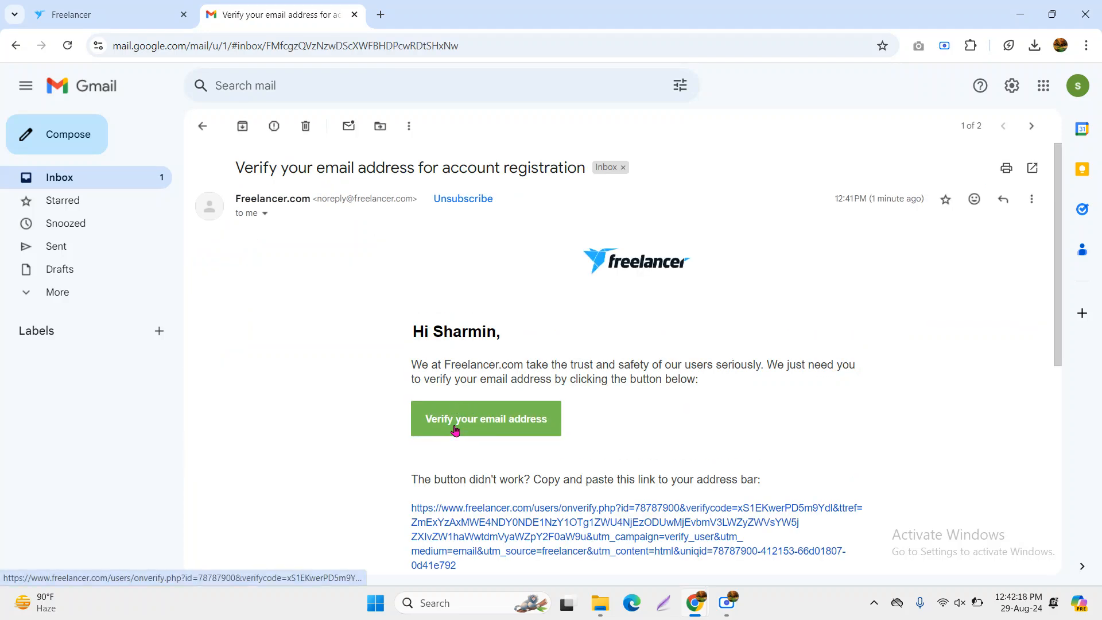
pyautogui.click(509, 424)
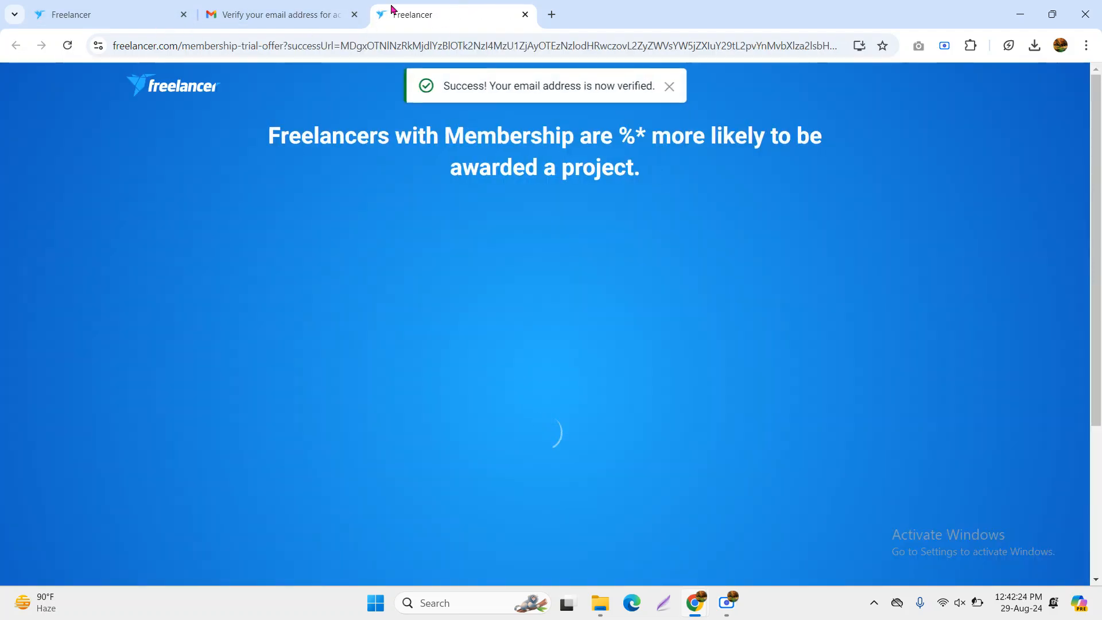
# Close the duplicate Freelancer tab, review the Plus Membership perks, and skip the trial
pyautogui.click(184, 14)
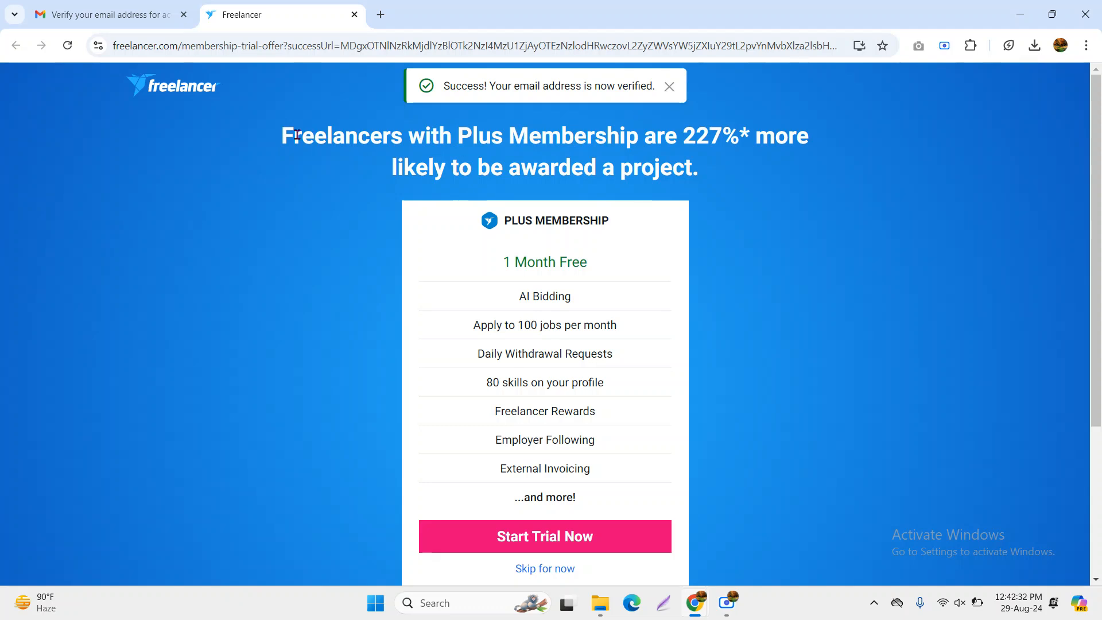
pyautogui.moveTo(288, 136); pyautogui.dragTo(792, 169)
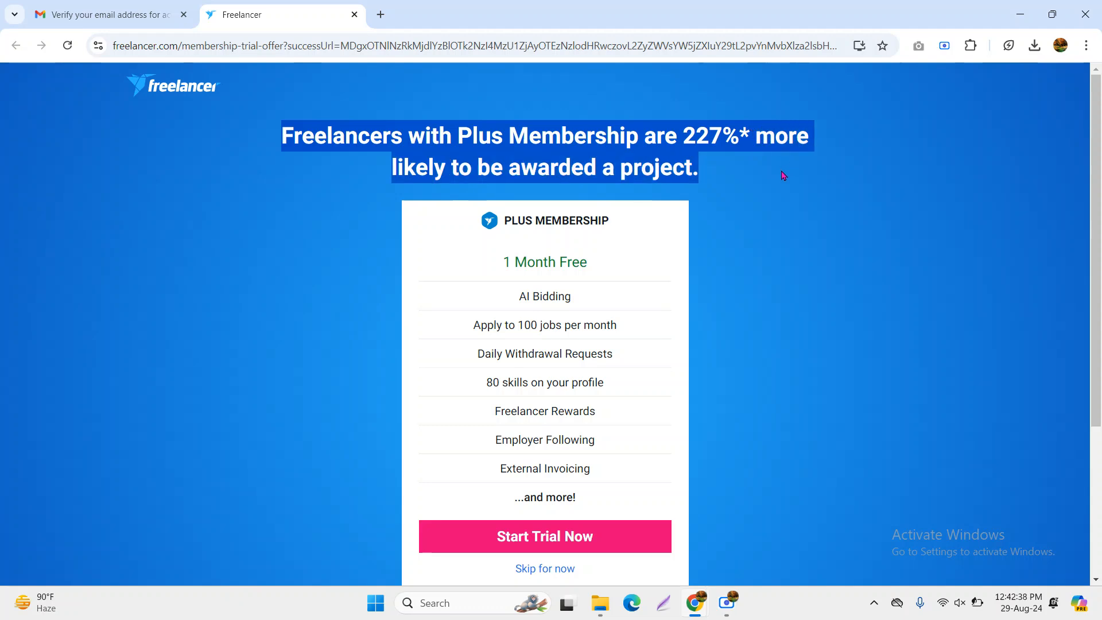
pyautogui.scroll(-3, 698, 391)
pyautogui.scroll(3, 698, 384)
pyautogui.moveTo(450, 329); pyautogui.dragTo(686, 328)
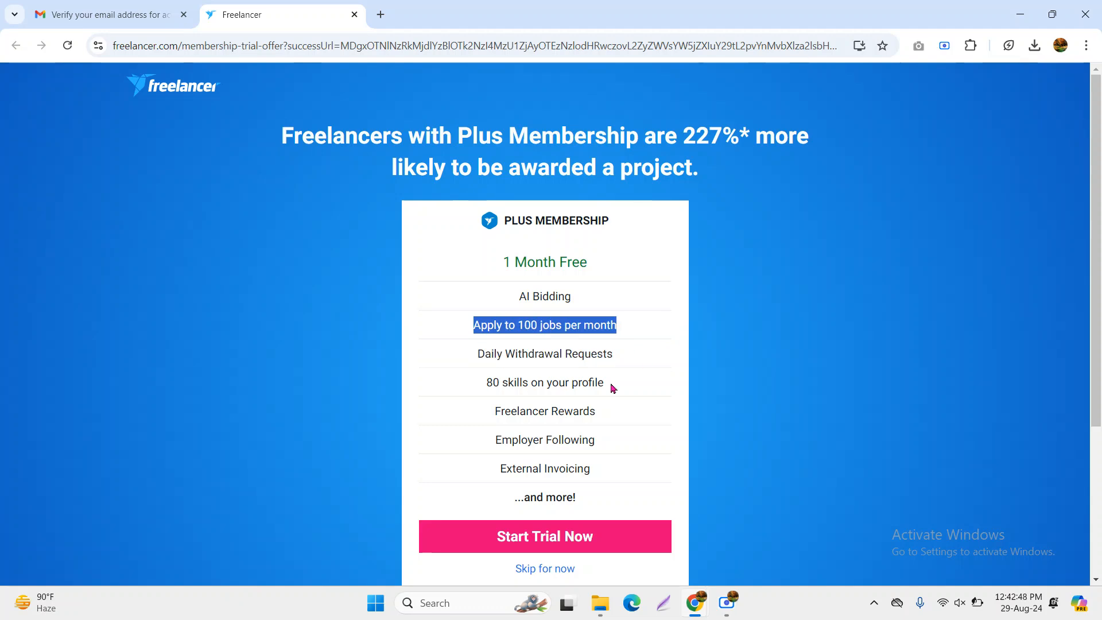
pyautogui.moveTo(475, 385); pyautogui.dragTo(669, 382)
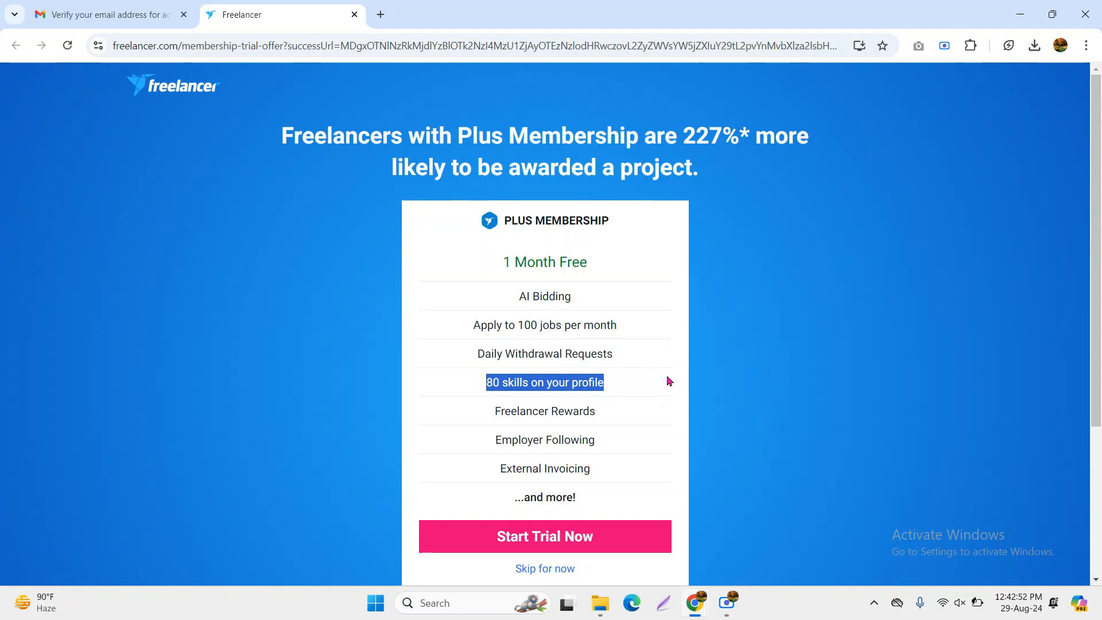
pyautogui.moveTo(484, 379); pyautogui.dragTo(623, 379)
pyautogui.scroll(-4, 623, 379)
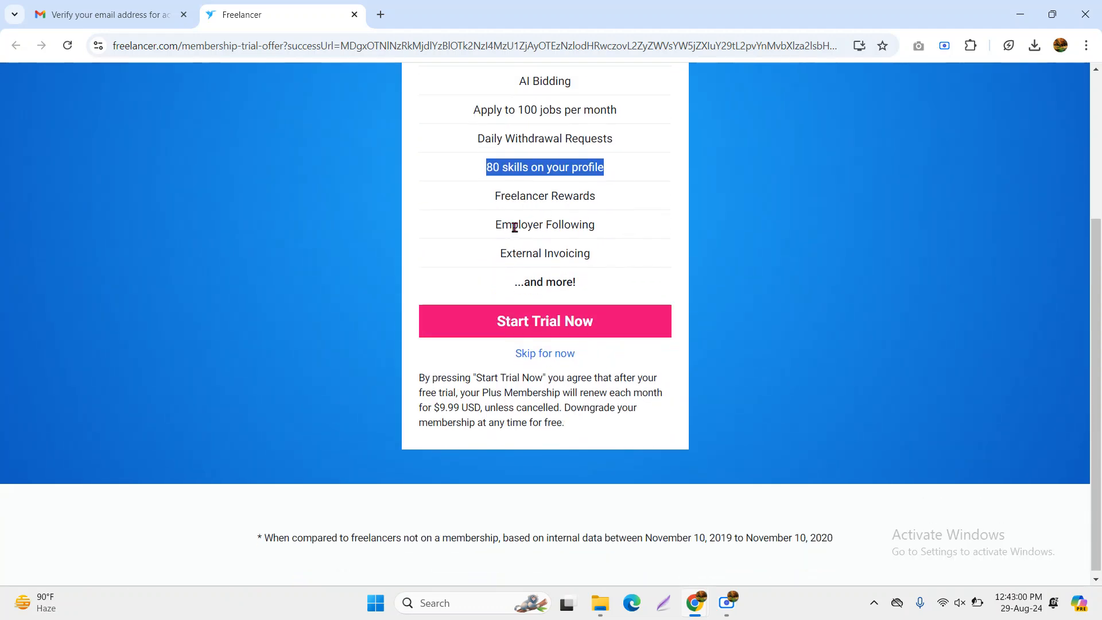
pyautogui.click(535, 355)
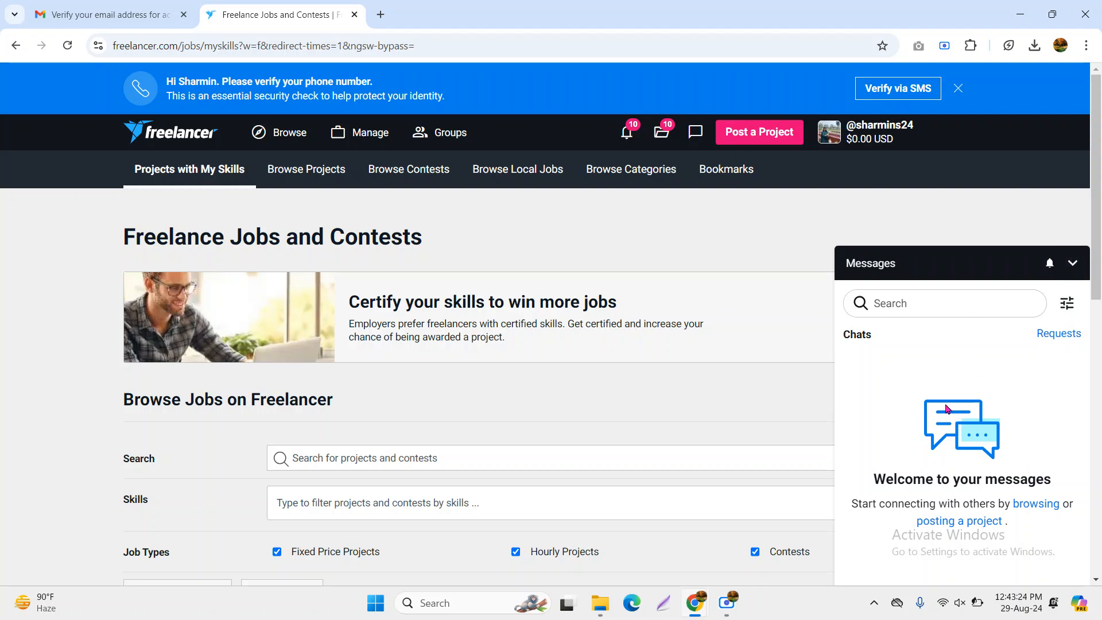
# Collapse the Messages panel and start phone verification via SMS from the top banner
pyautogui.click(1073, 263)
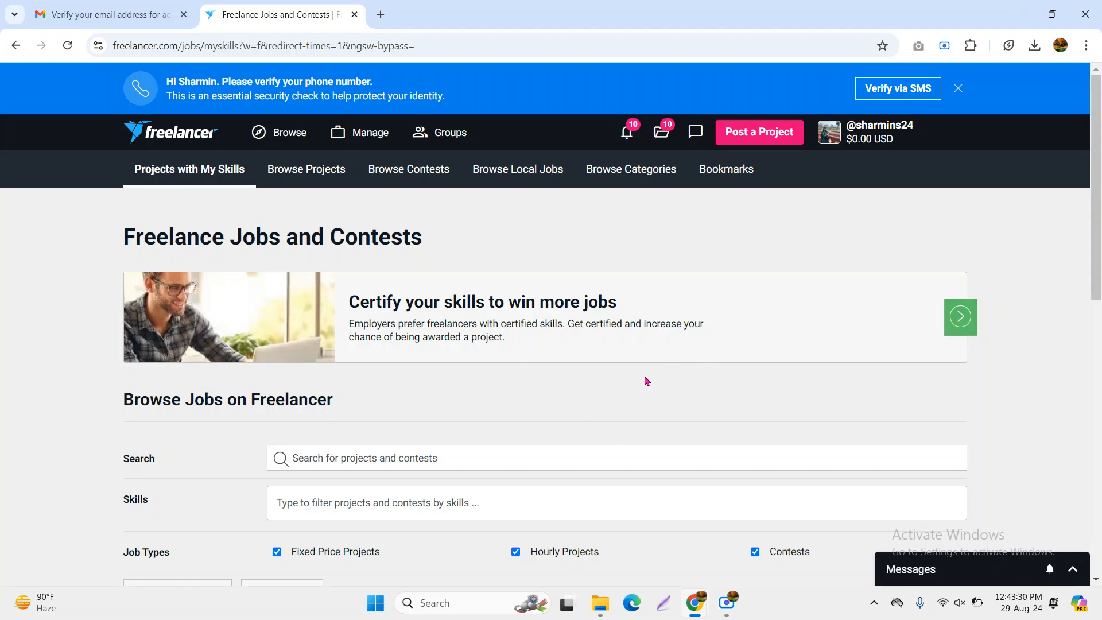
pyautogui.scroll(-5, 644, 376)
pyautogui.scroll(-3, 644, 372)
pyautogui.scroll(10, 644, 367)
pyautogui.moveTo(163, 84); pyautogui.dragTo(372, 82)
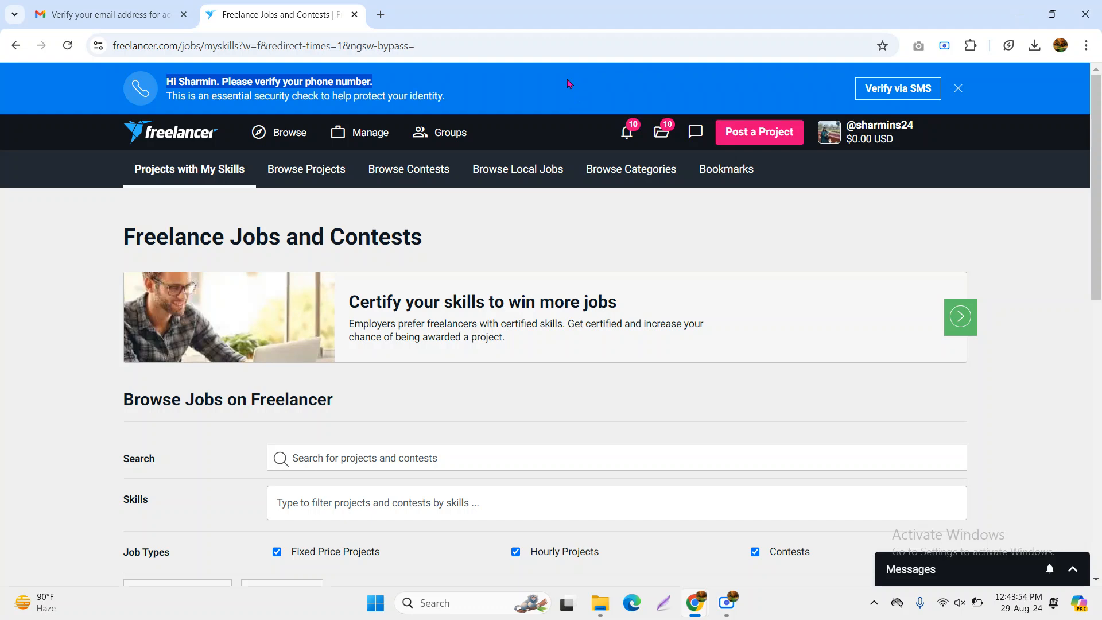
pyautogui.click(900, 98)
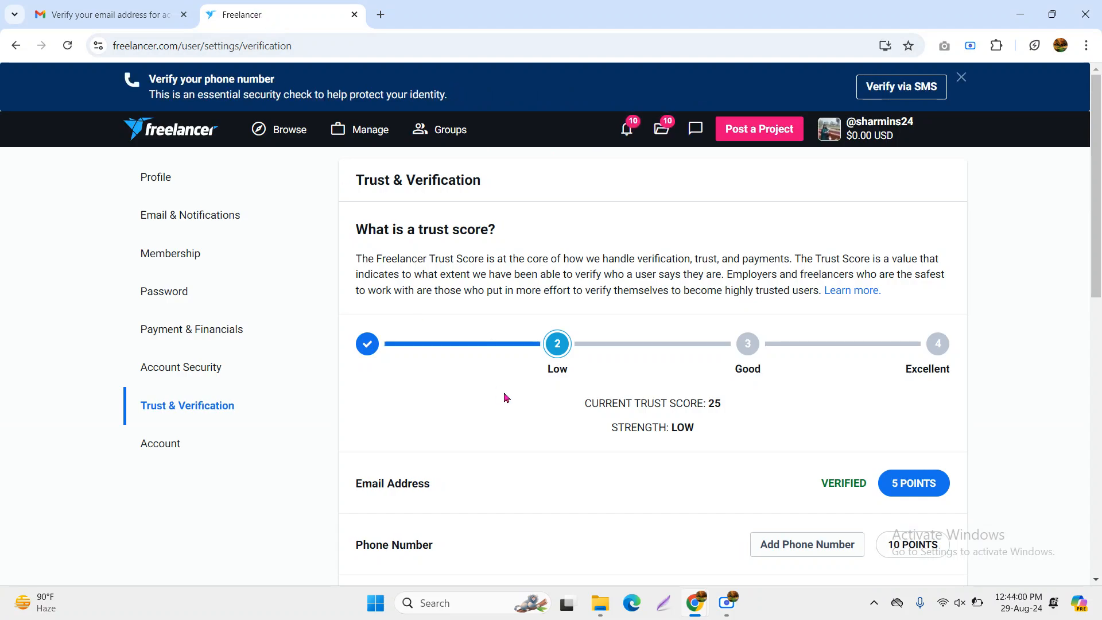
# Review the Trust & Verification page showing a trust score of 25 rated LOW
pyautogui.scroll(-2, 529, 384)
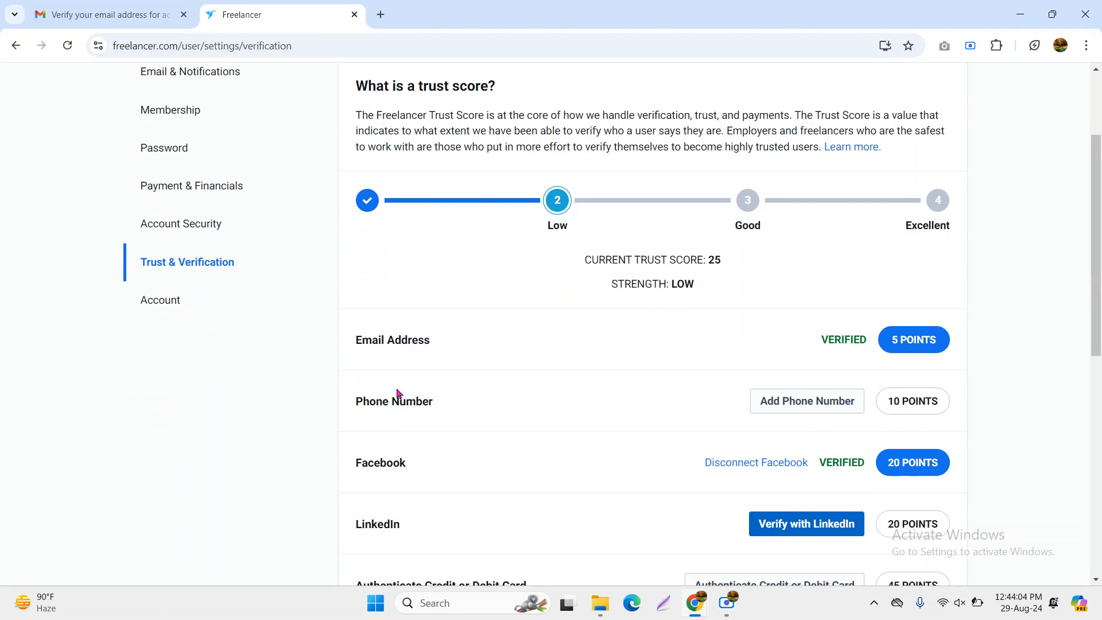
pyautogui.scroll(2, 683, 451)
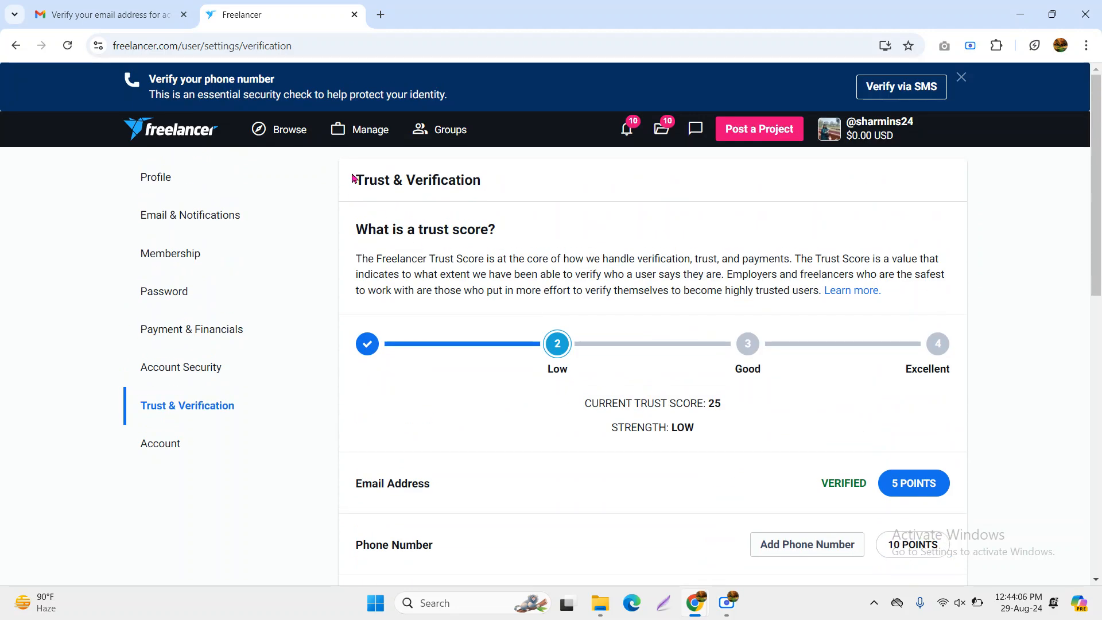
pyautogui.moveTo(353, 182); pyautogui.dragTo(530, 189)
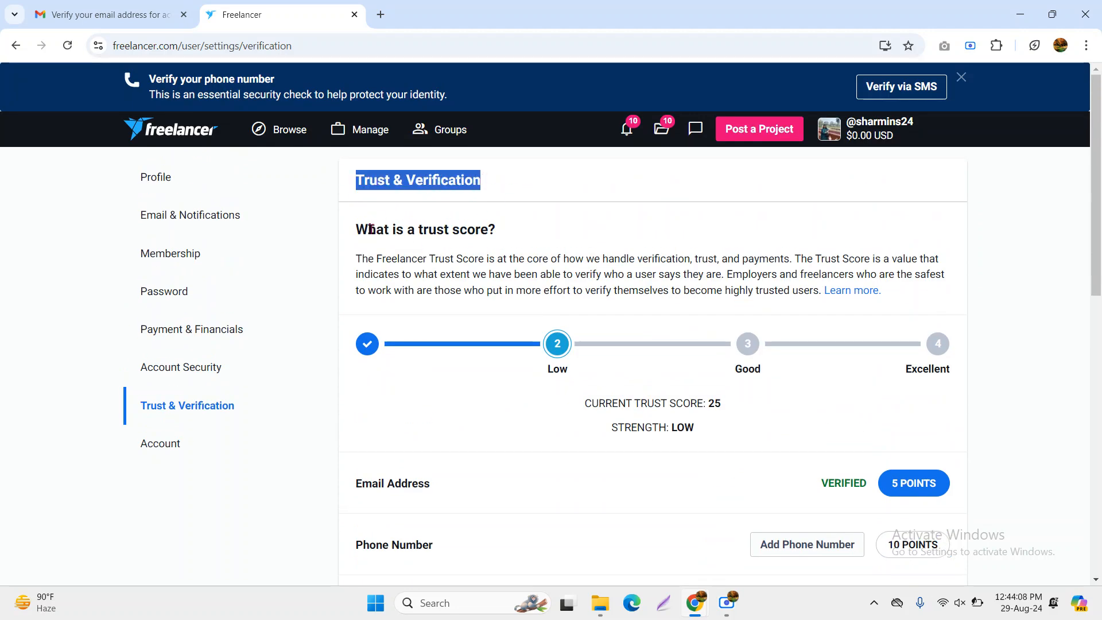
pyautogui.moveTo(342, 231); pyautogui.dragTo(509, 231)
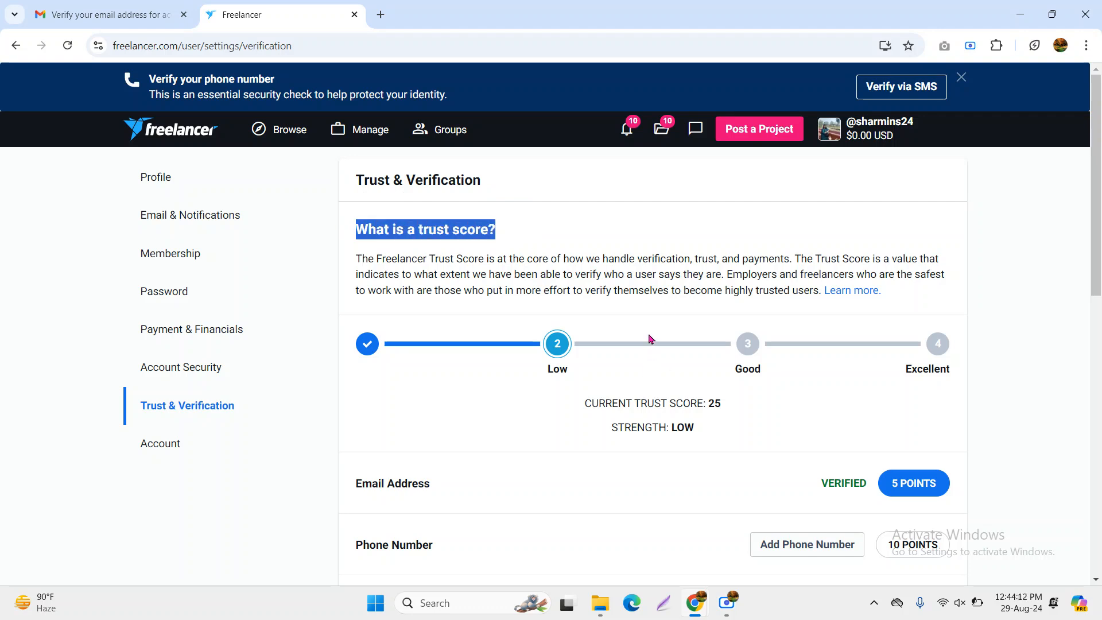
pyautogui.scroll(-1, 603, 310)
pyautogui.moveTo(582, 332); pyautogui.dragTo(776, 338)
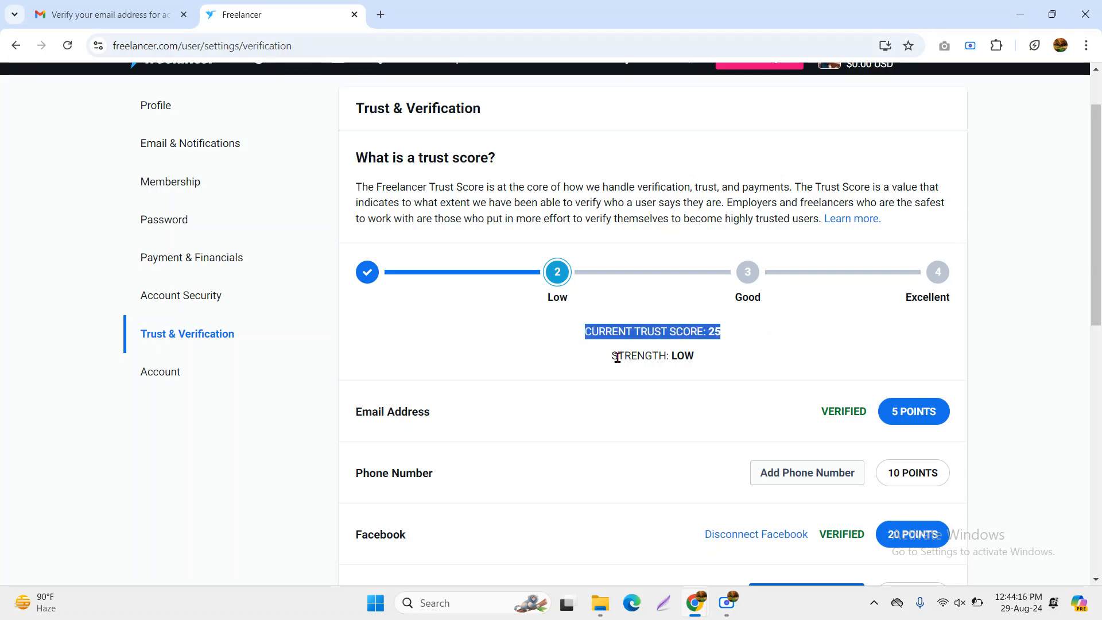
pyautogui.moveTo(609, 356); pyautogui.dragTo(733, 379)
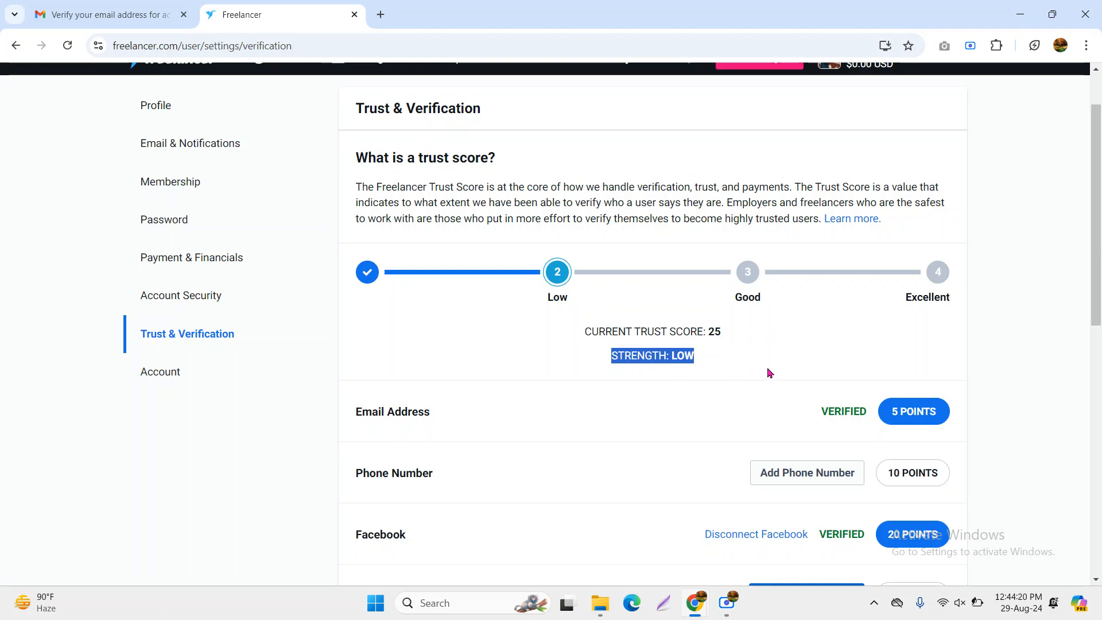
# Check the verified email status and start adding a security phone number
pyautogui.scroll(-1, 770, 373)
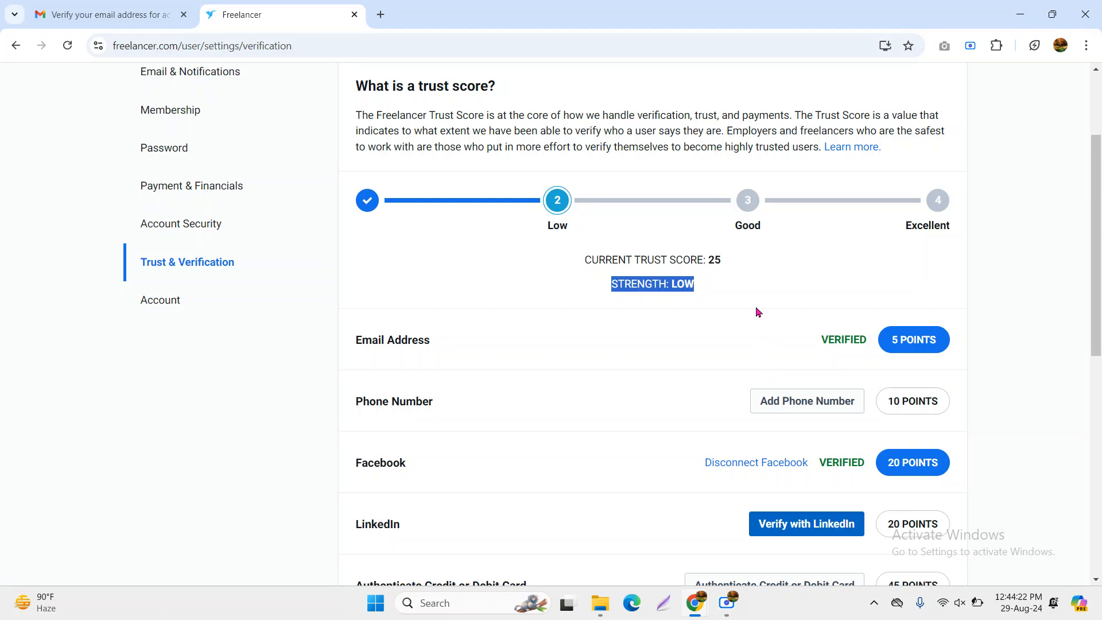
pyautogui.moveTo(800, 344); pyautogui.dragTo(773, 373)
pyautogui.scroll(-1, 688, 410)
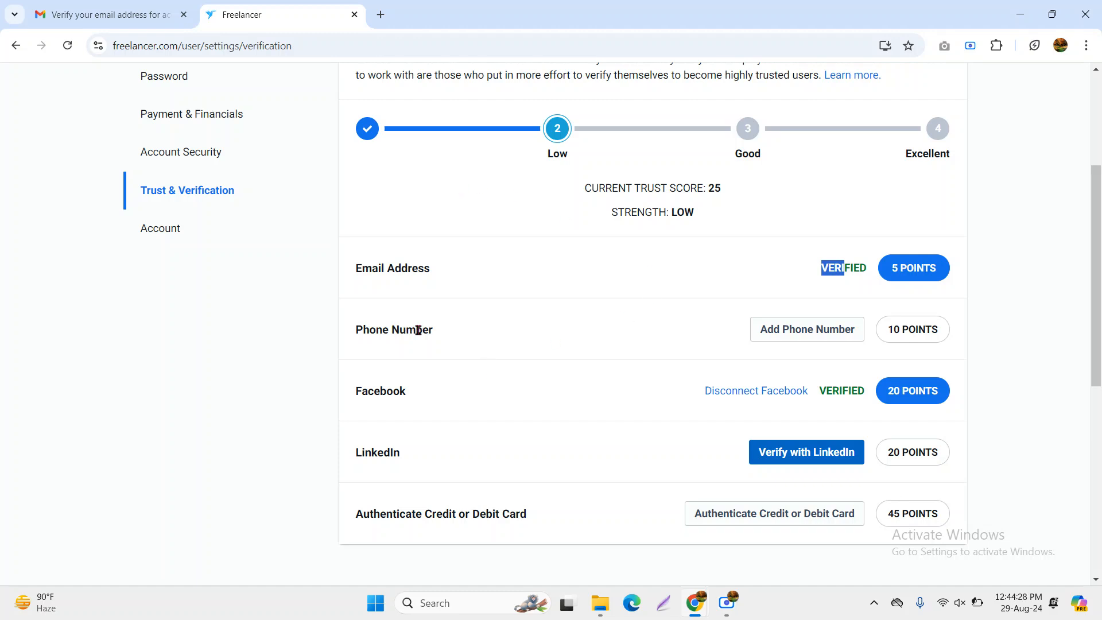
pyautogui.moveTo(353, 331); pyautogui.dragTo(508, 350)
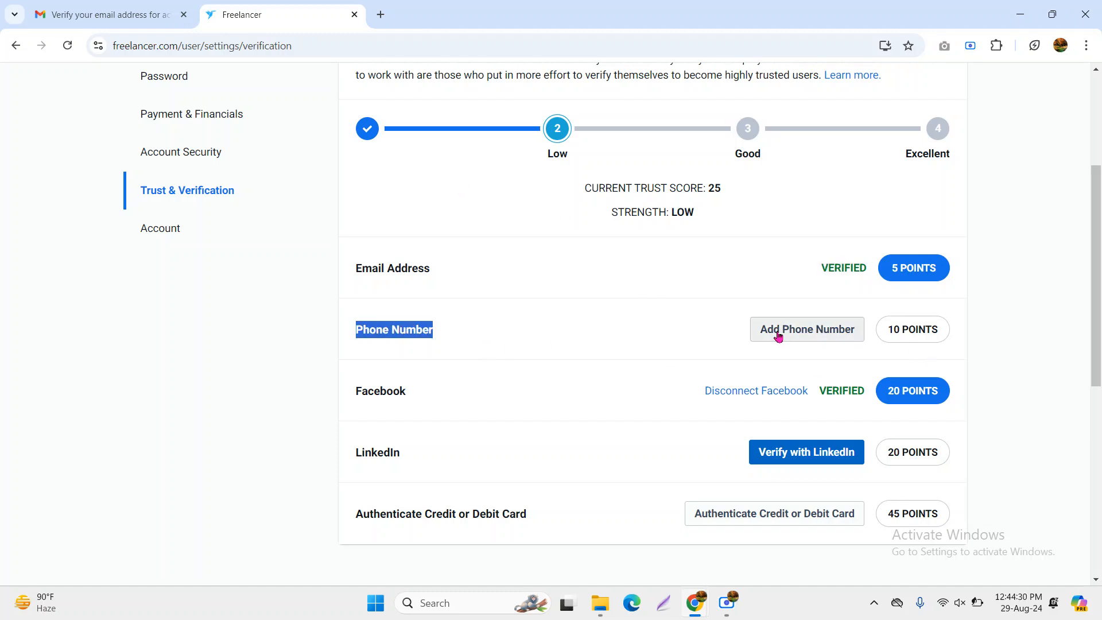
pyautogui.click(800, 335)
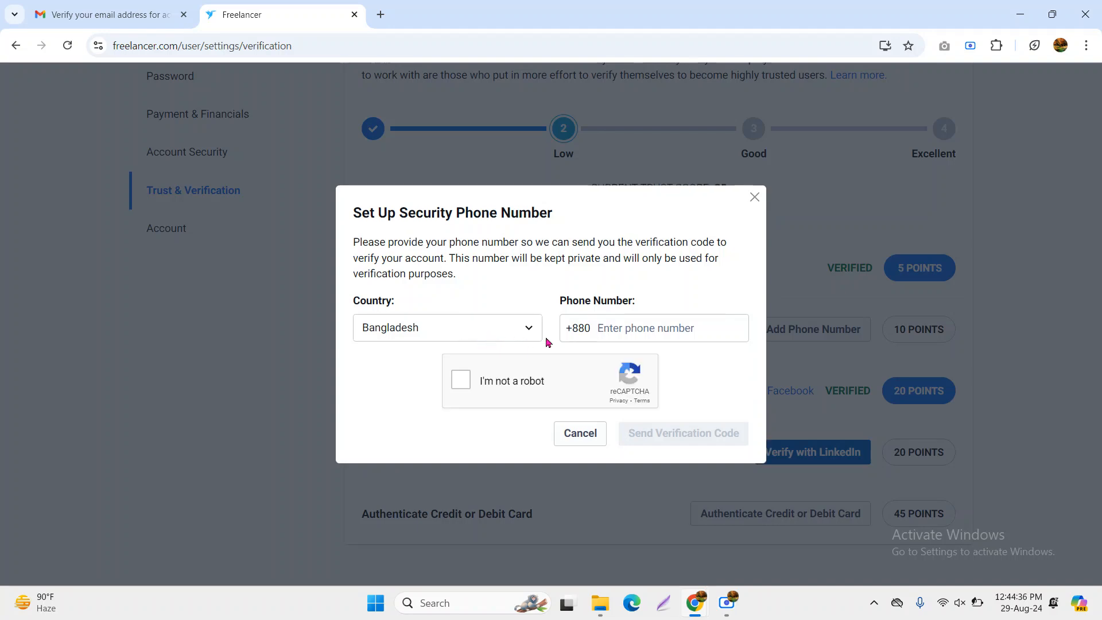
# Enter the phone number in the security phone dialog and submit it for verification
pyautogui.click(634, 326)
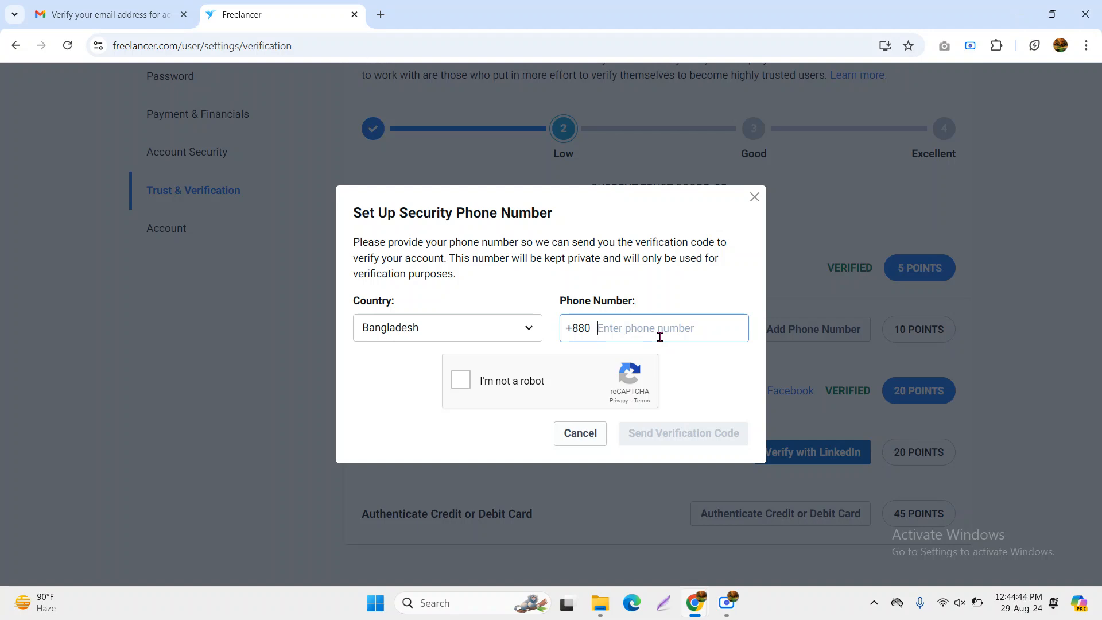
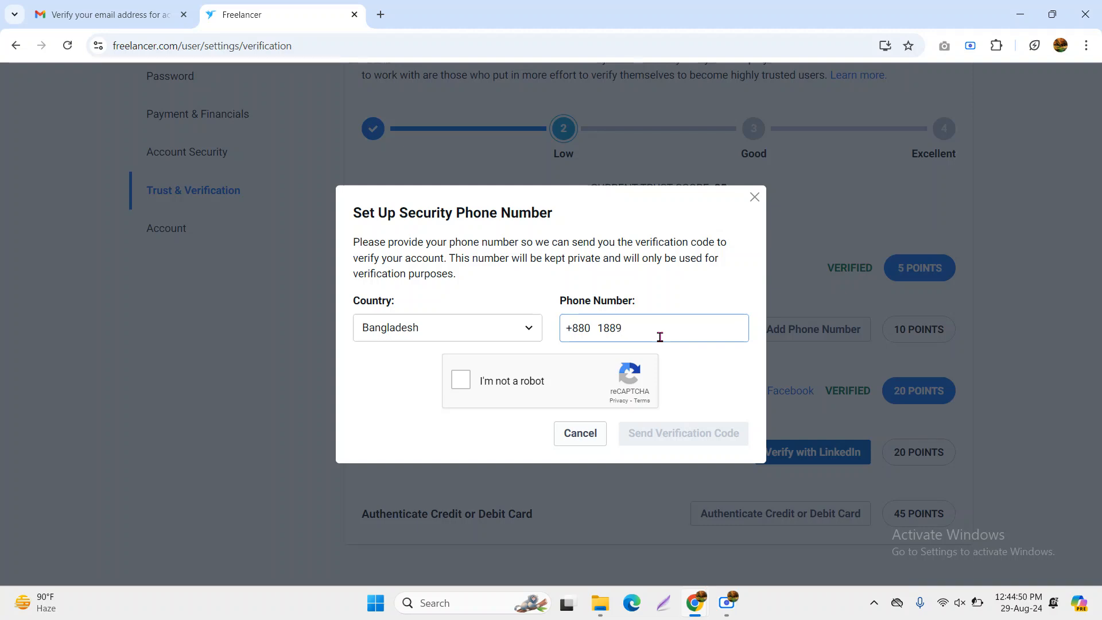
pyautogui.press('BackSpace')
pyautogui.click(726, 616)
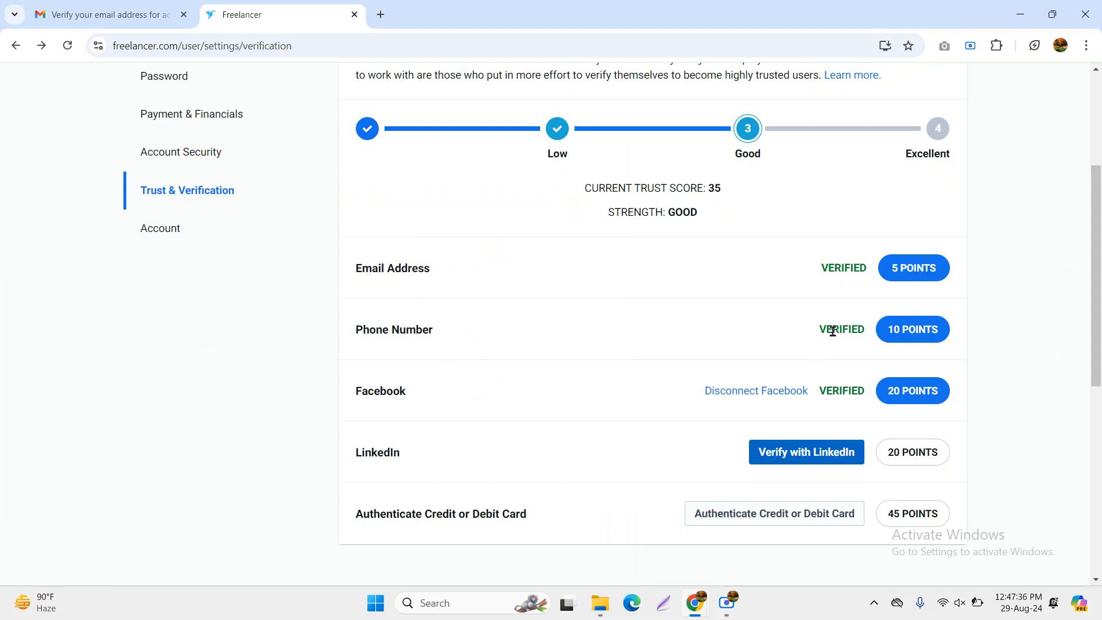
# Review the phone's verified status, the LinkedIn verification points and the new trust score of 35
pyautogui.moveTo(818, 328); pyautogui.dragTo(865, 344)
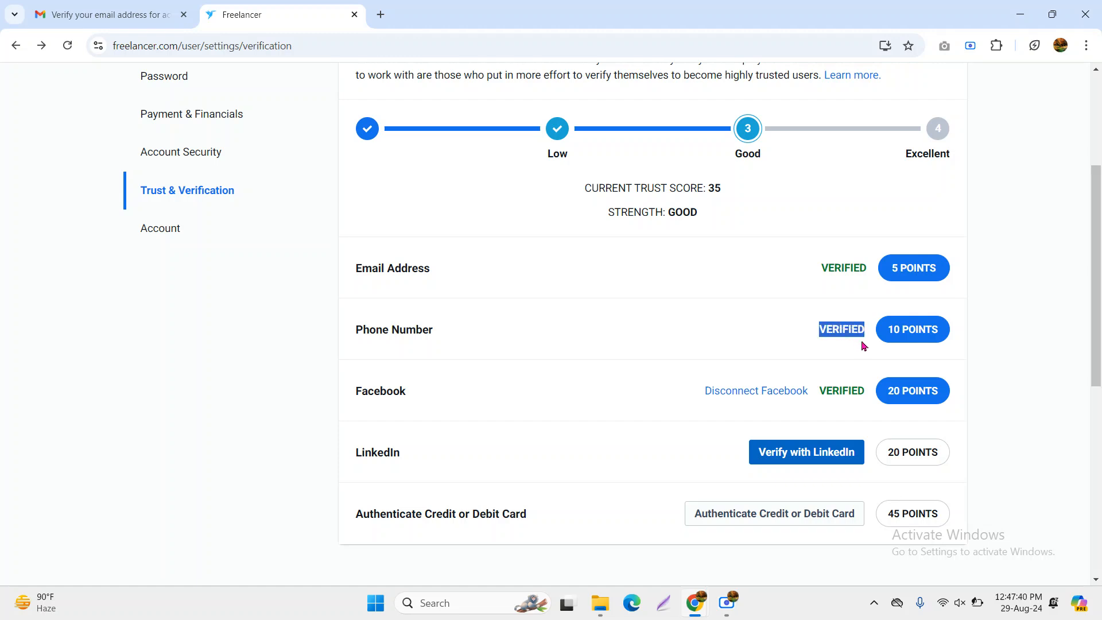
pyautogui.click(818, 331)
pyautogui.moveTo(828, 332); pyautogui.dragTo(860, 329)
pyautogui.scroll(-1, 837, 347)
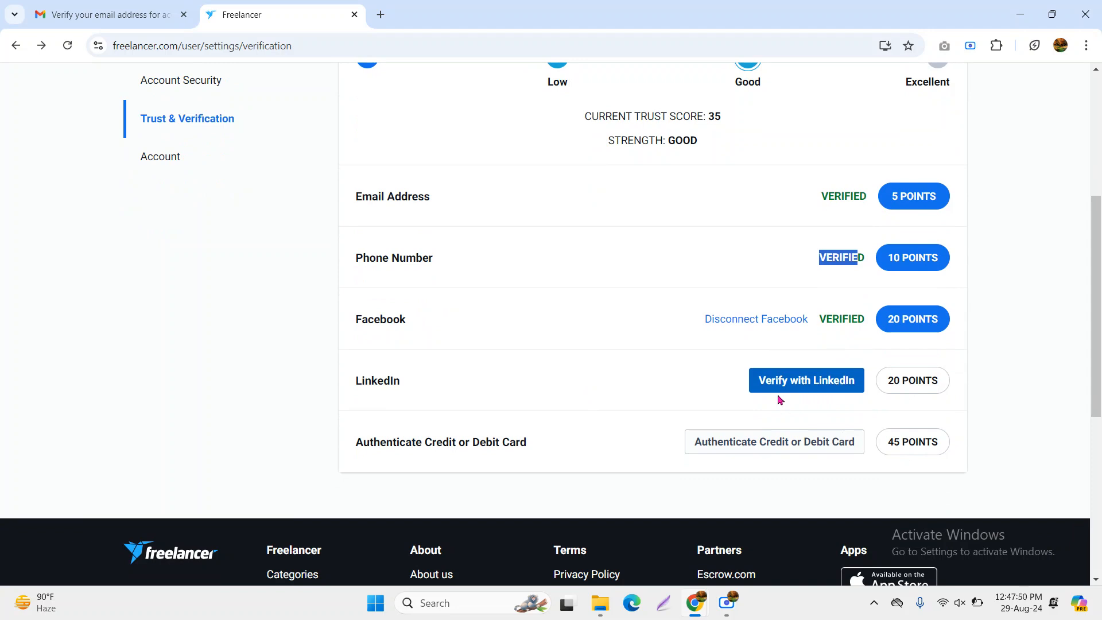
pyautogui.moveTo(1051, 378); pyautogui.dragTo(886, 386)
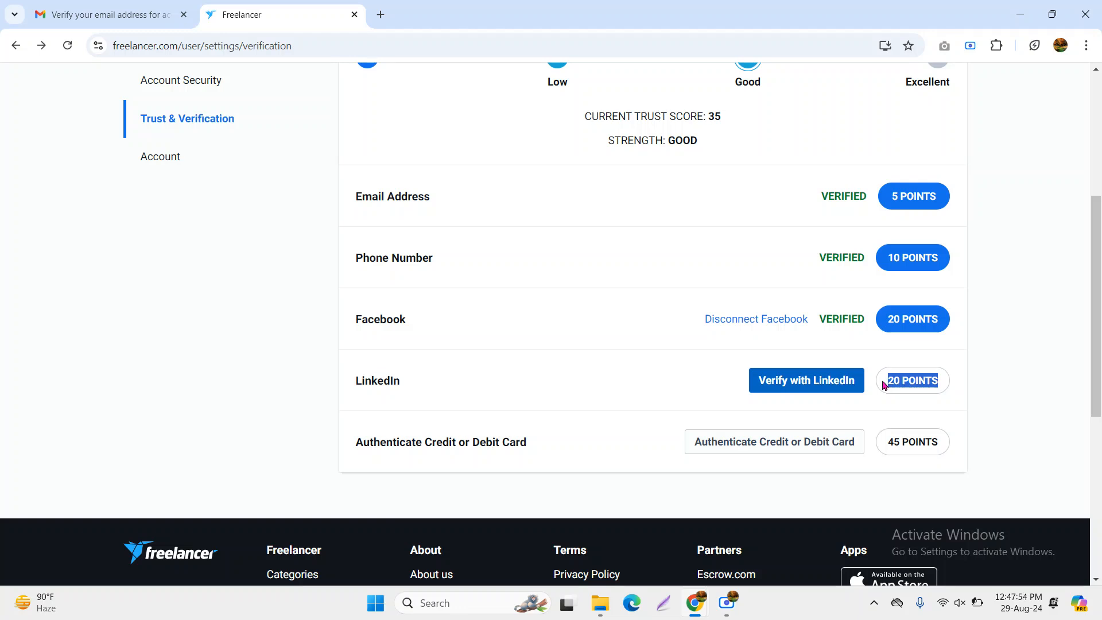
pyautogui.moveTo(745, 117); pyautogui.dragTo(708, 117)
pyautogui.click(735, 121)
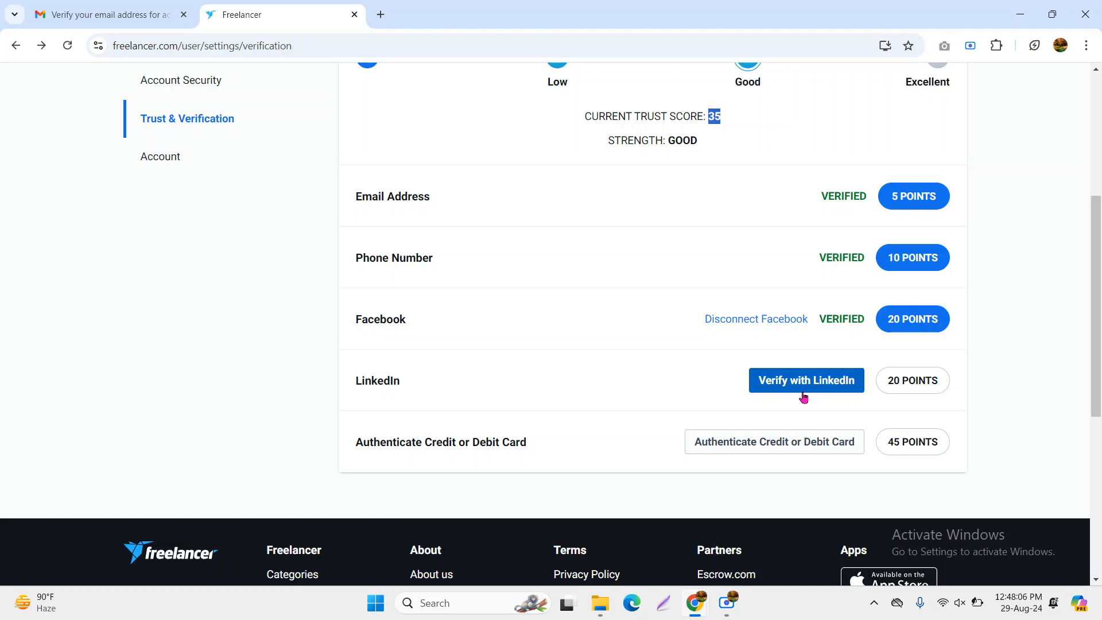
pyautogui.scroll(3, 807, 395)
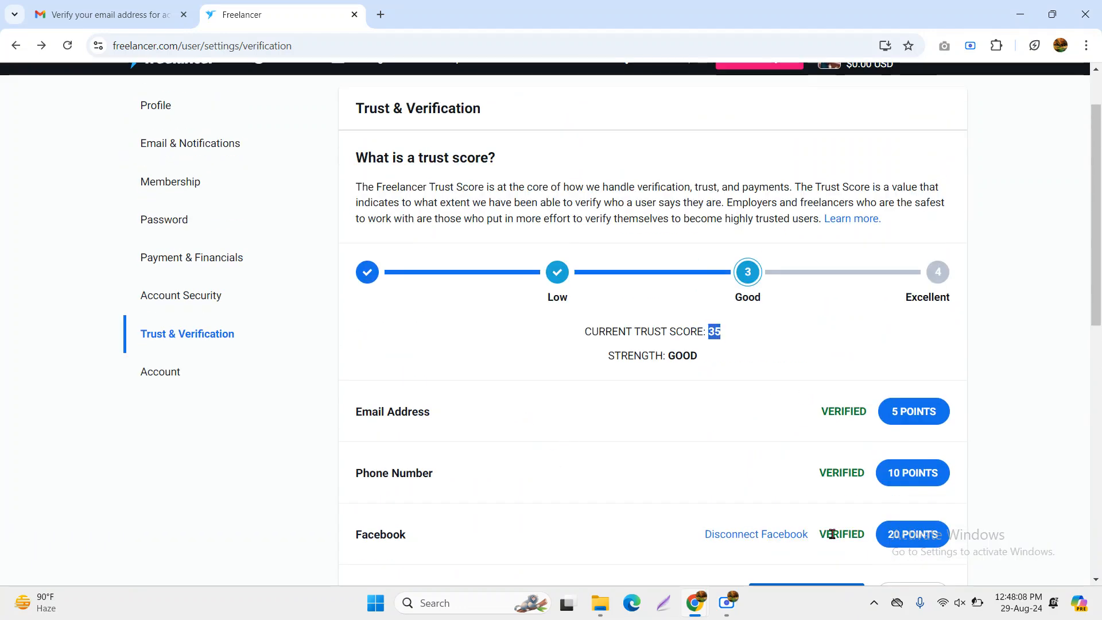
pyautogui.scroll(-3, 833, 534)
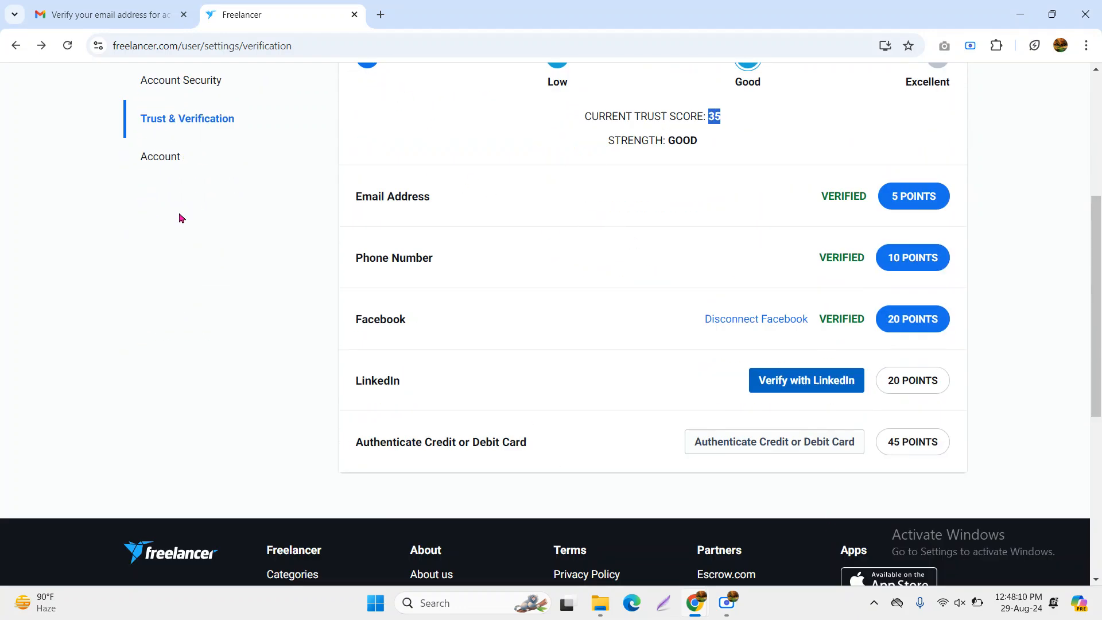
pyautogui.scroll(4, 195, 247)
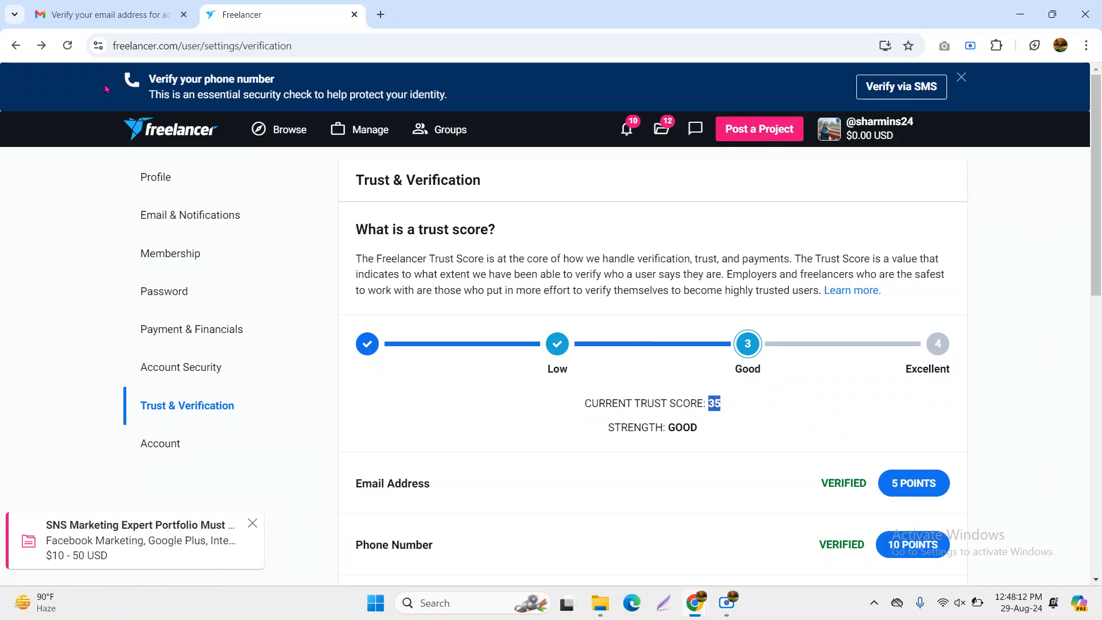
# Reload the verification page and return to the Dashboard via the Freelancer logo
pyautogui.click(67, 47)
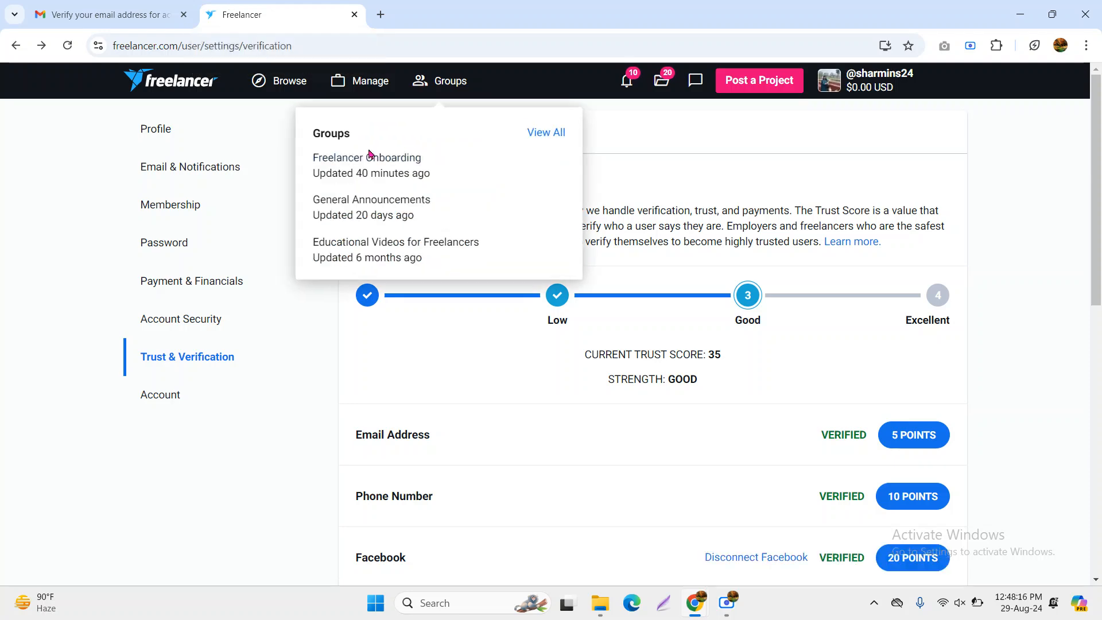
pyautogui.moveTo(477, 81)
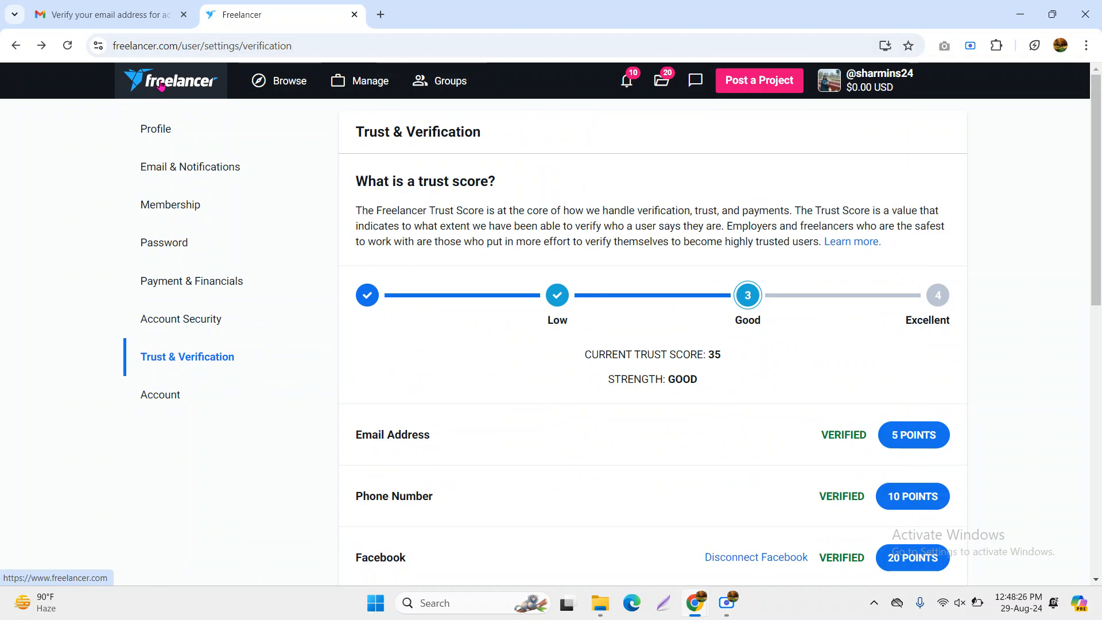
pyautogui.click(160, 86)
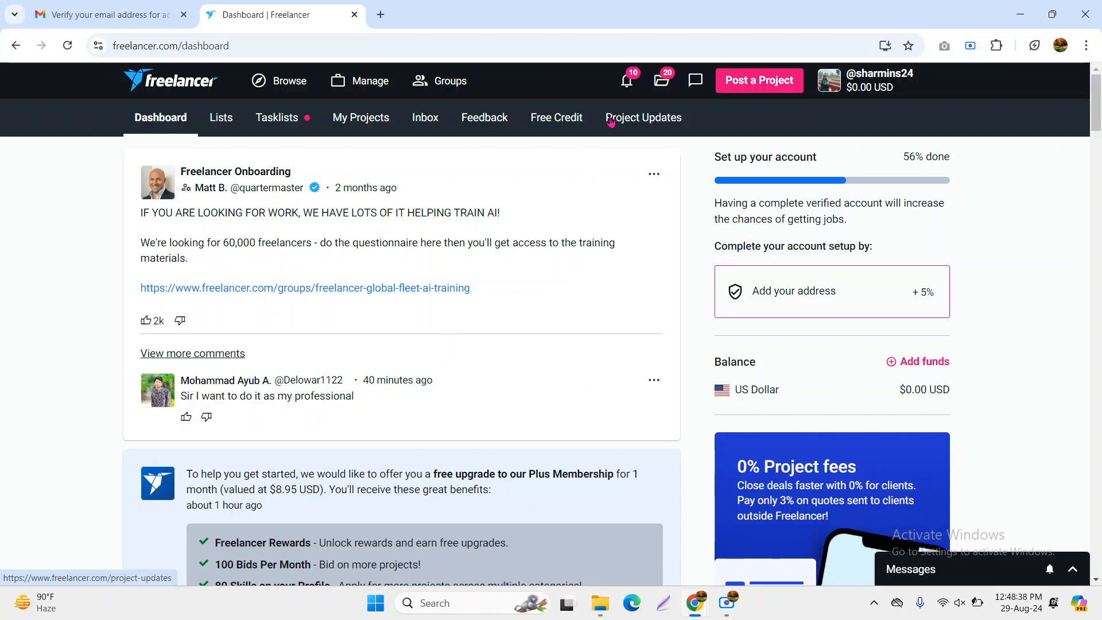
# Scroll through the notifications, then show Recent Projects, such as Virtual Assistant for Day to Day Operations
pyautogui.click(627, 83)
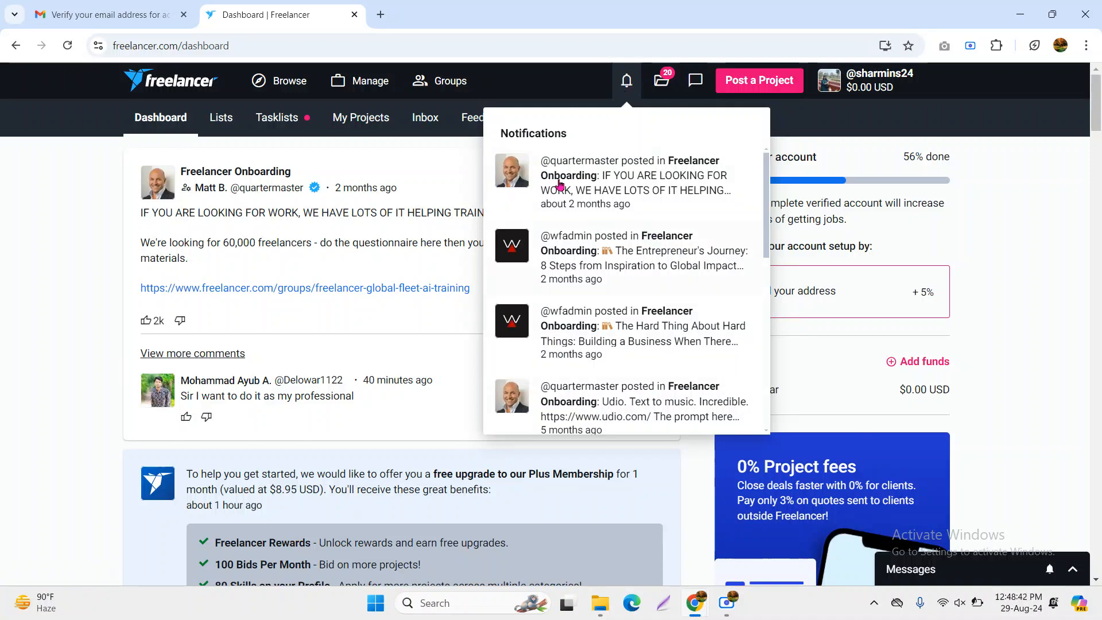
pyautogui.scroll(-1, 605, 338)
pyautogui.scroll(-8, 605, 339)
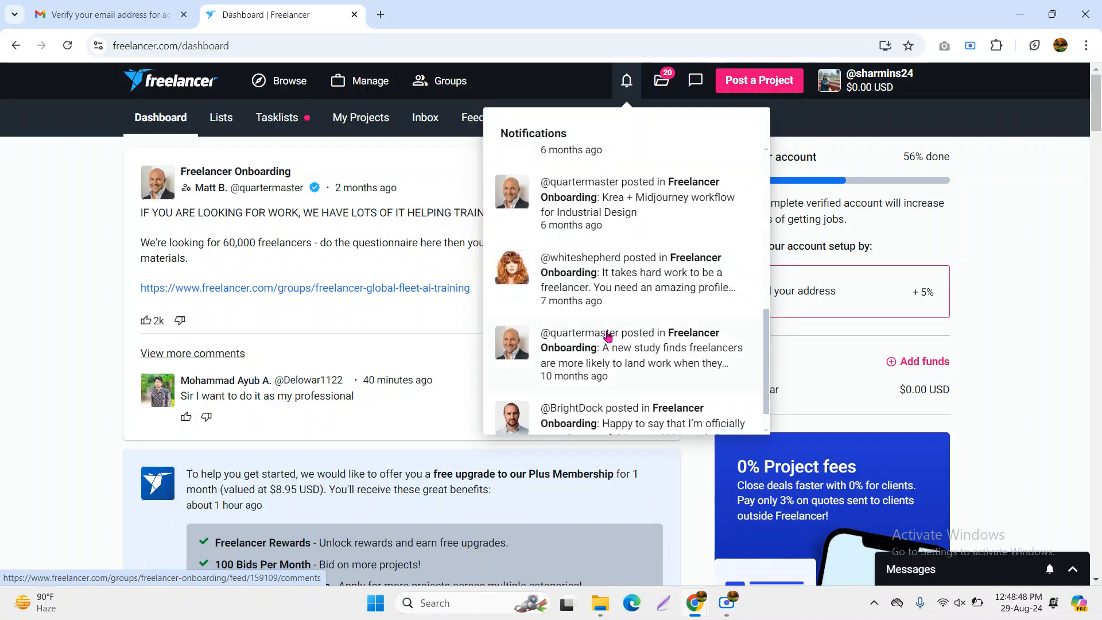
pyautogui.scroll(9, 605, 333)
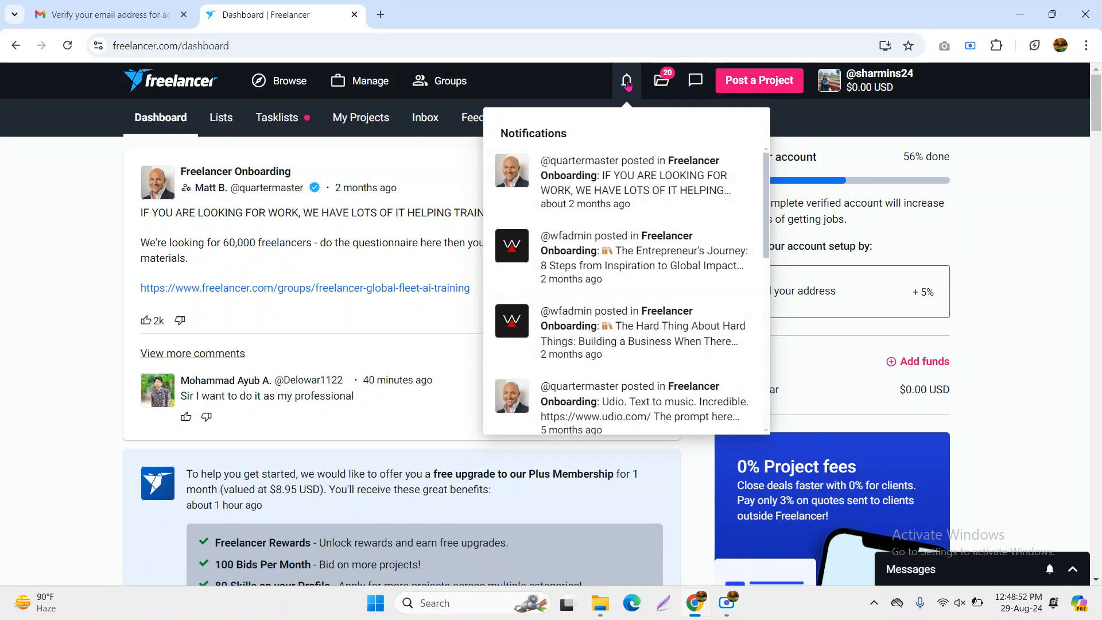
pyautogui.click(665, 84)
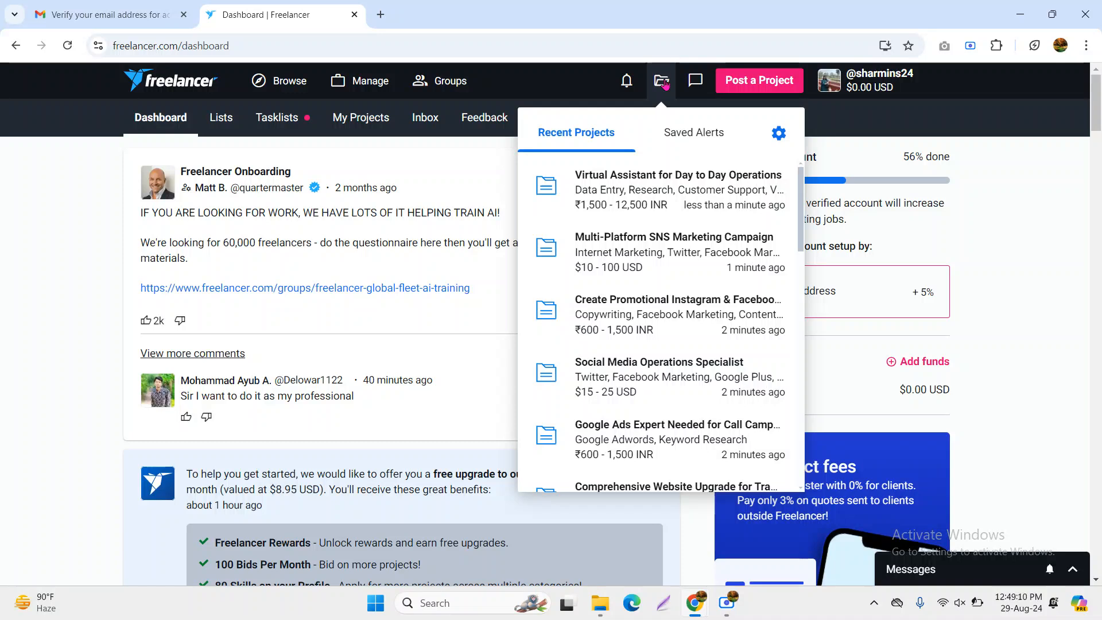
# Open the Social Media Operations Specialist project, dismiss the bookmark tip, and read its title and description
pyautogui.click(668, 387)
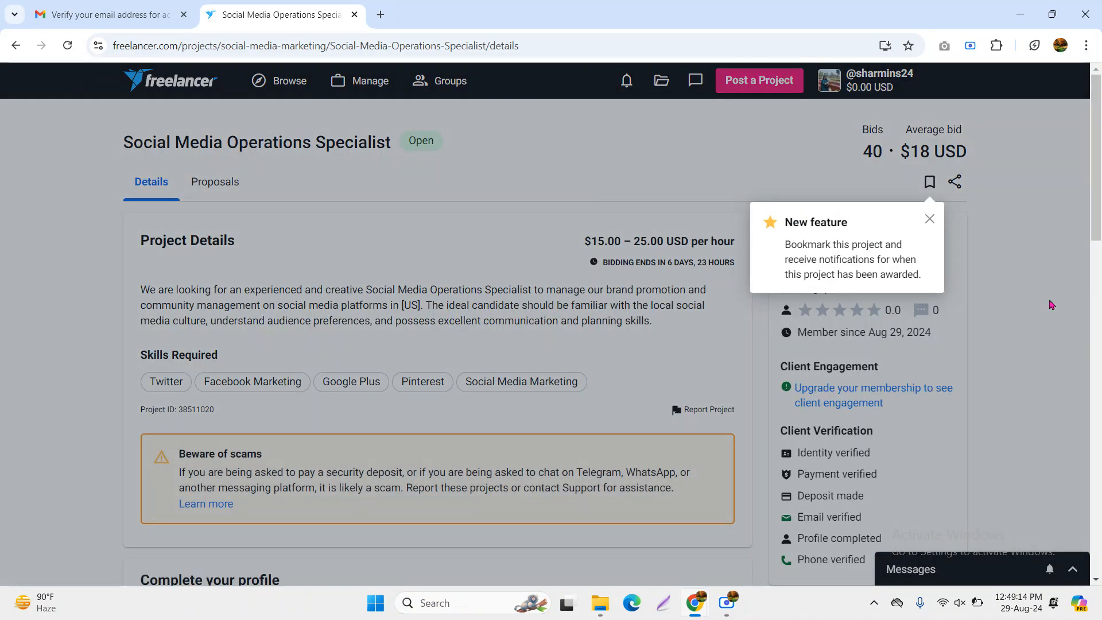
pyautogui.click(930, 218)
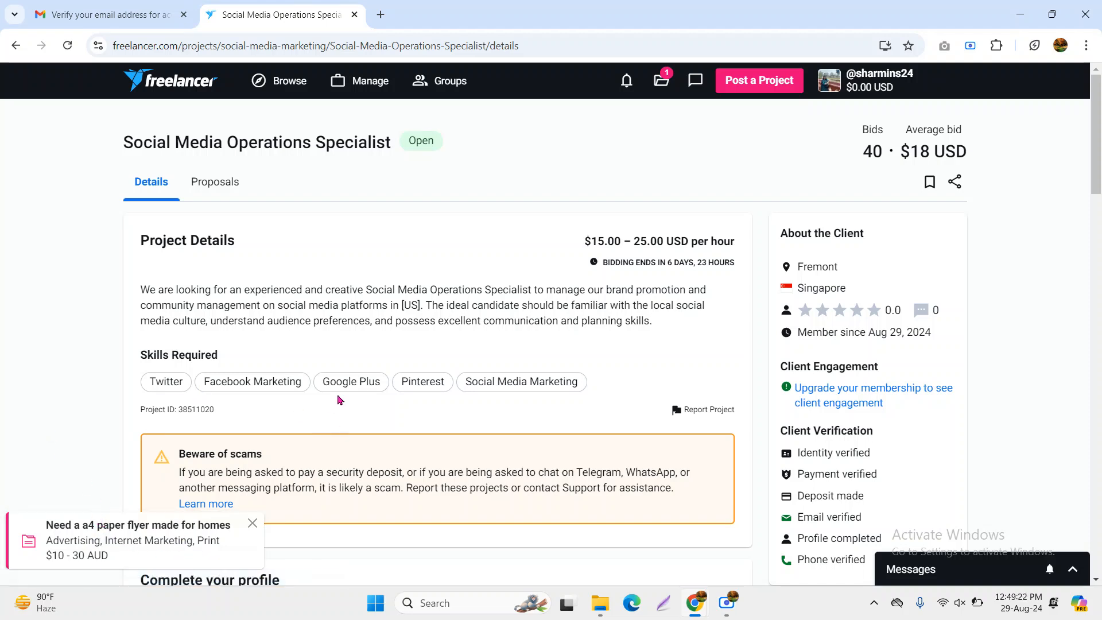
pyautogui.moveTo(793, 264); pyautogui.dragTo(854, 309)
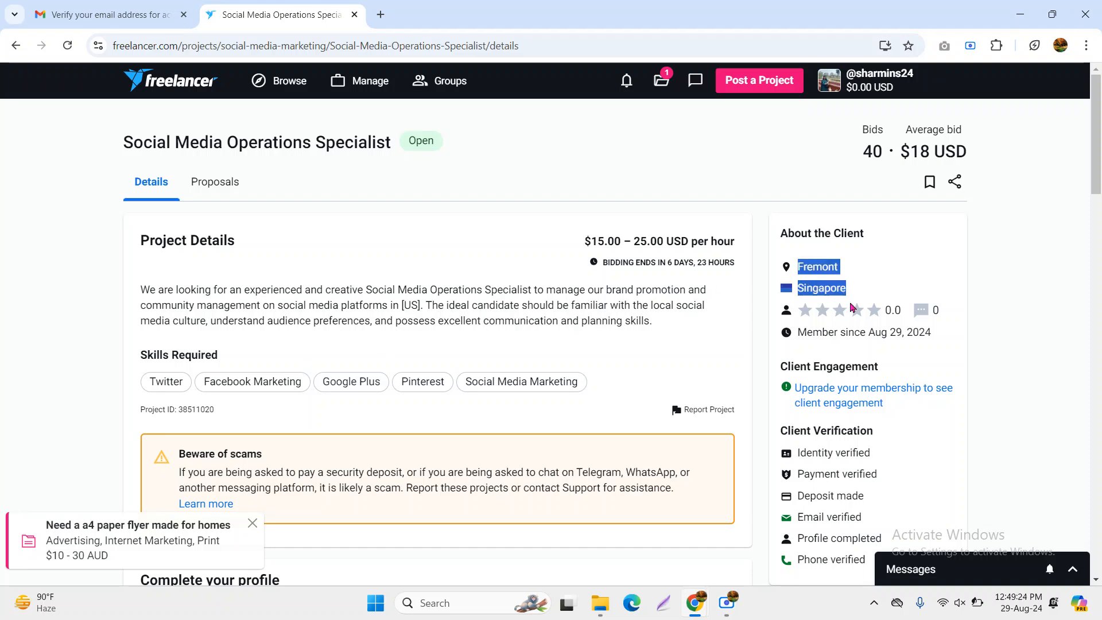
pyautogui.click(879, 300)
pyautogui.moveTo(124, 145); pyautogui.dragTo(400, 141)
pyautogui.click(254, 283)
pyautogui.moveTo(120, 293); pyautogui.dragTo(699, 342)
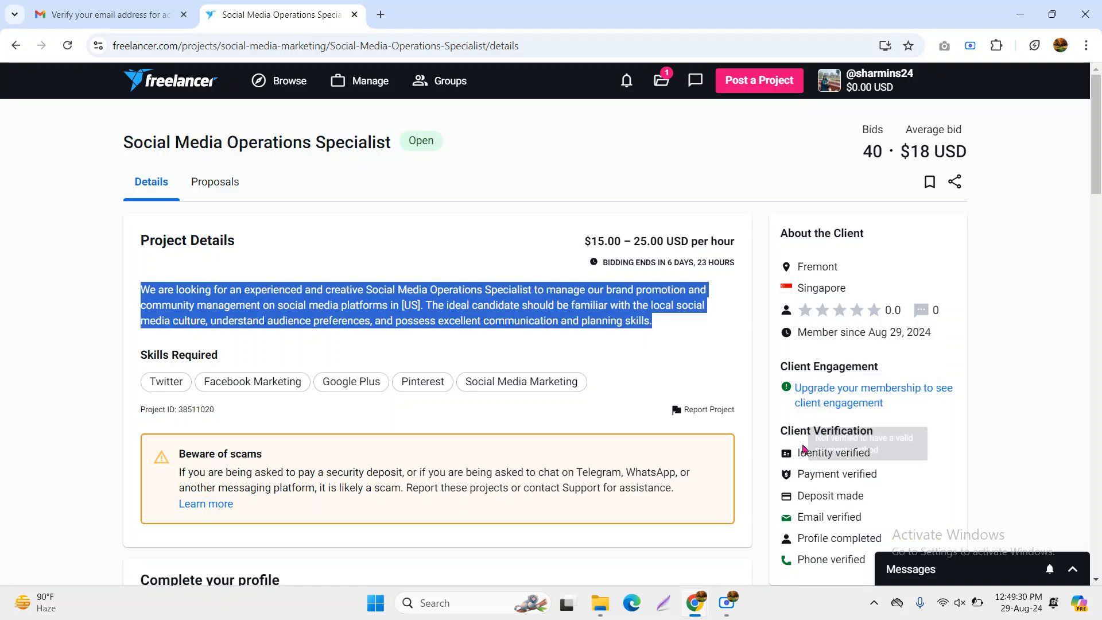
# Check the client's member-since date, rating, review count and payment verification status
pyautogui.scroll(-2, 838, 402)
pyautogui.moveTo(951, 194); pyautogui.dragTo(786, 195)
pyautogui.moveTo(953, 168); pyautogui.dragTo(784, 158)
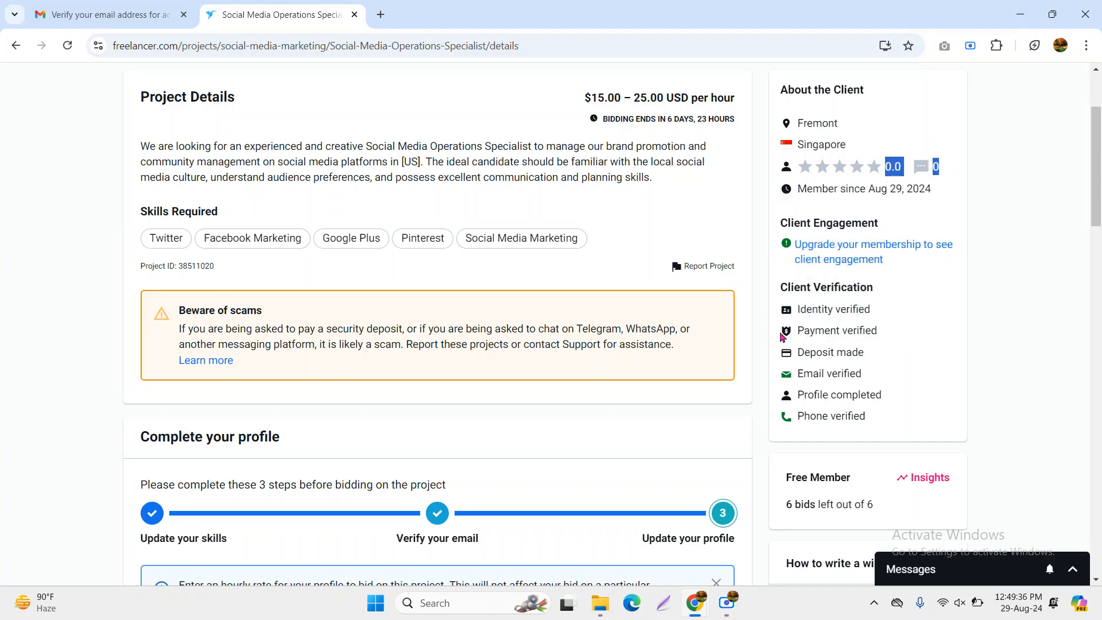
pyautogui.moveTo(784, 335); pyautogui.dragTo(916, 334)
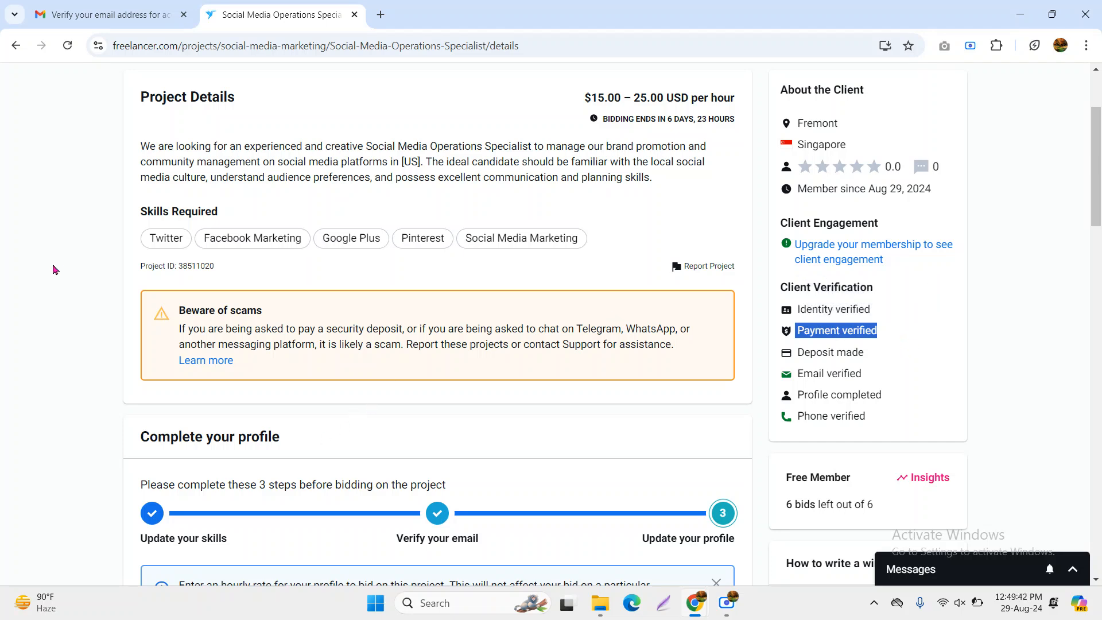
pyautogui.scroll(-1, 398, 437)
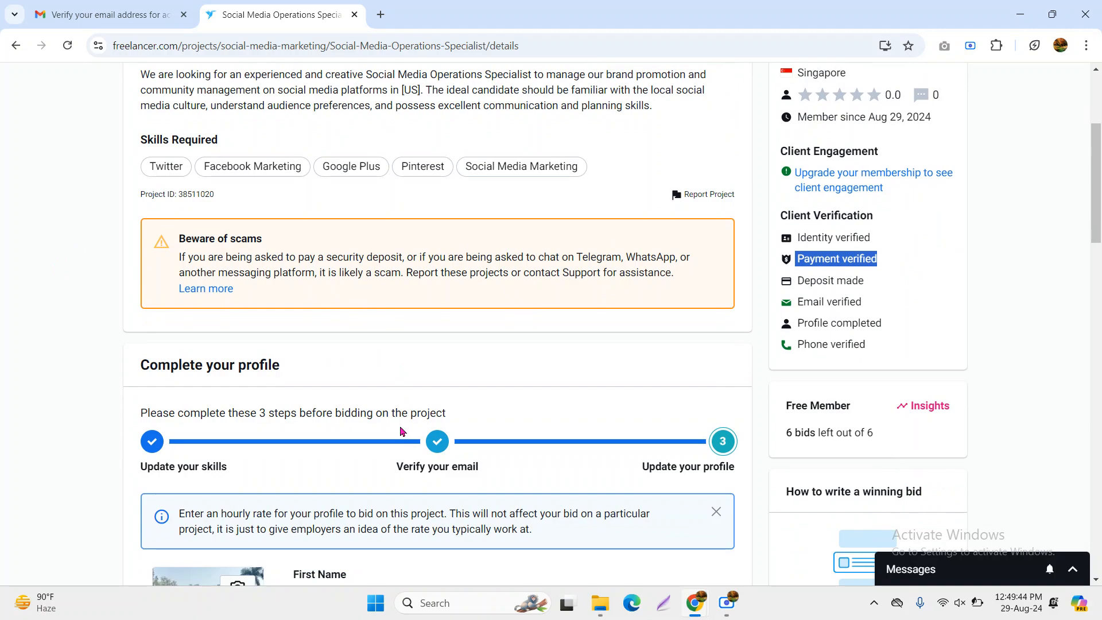
pyautogui.scroll(-8, 400, 431)
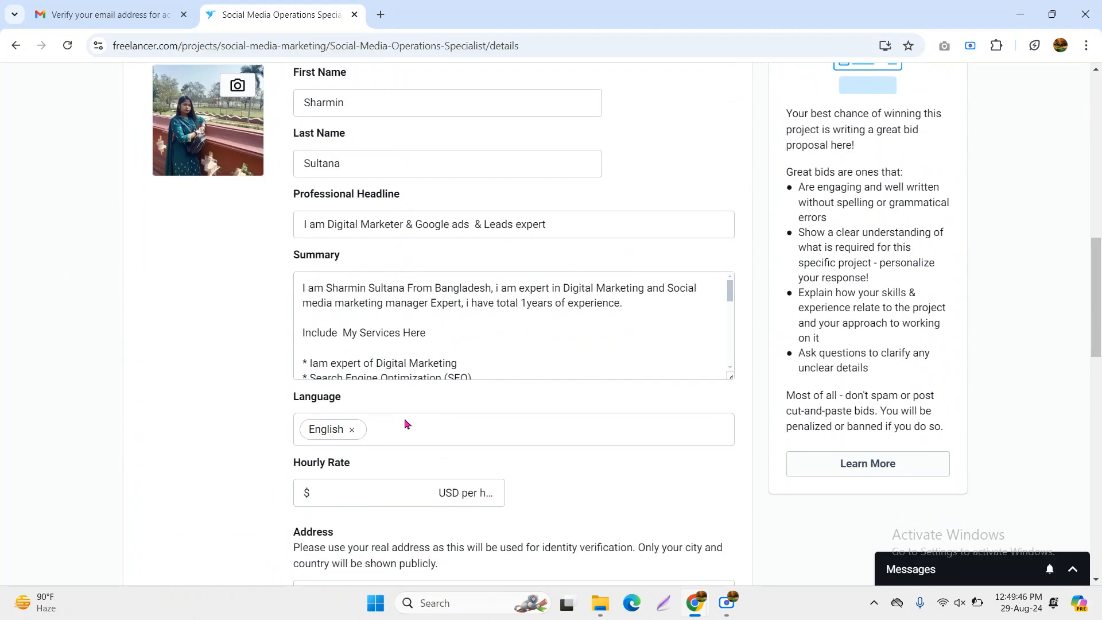
pyautogui.scroll(-5, 405, 425)
pyautogui.scroll(14, 405, 423)
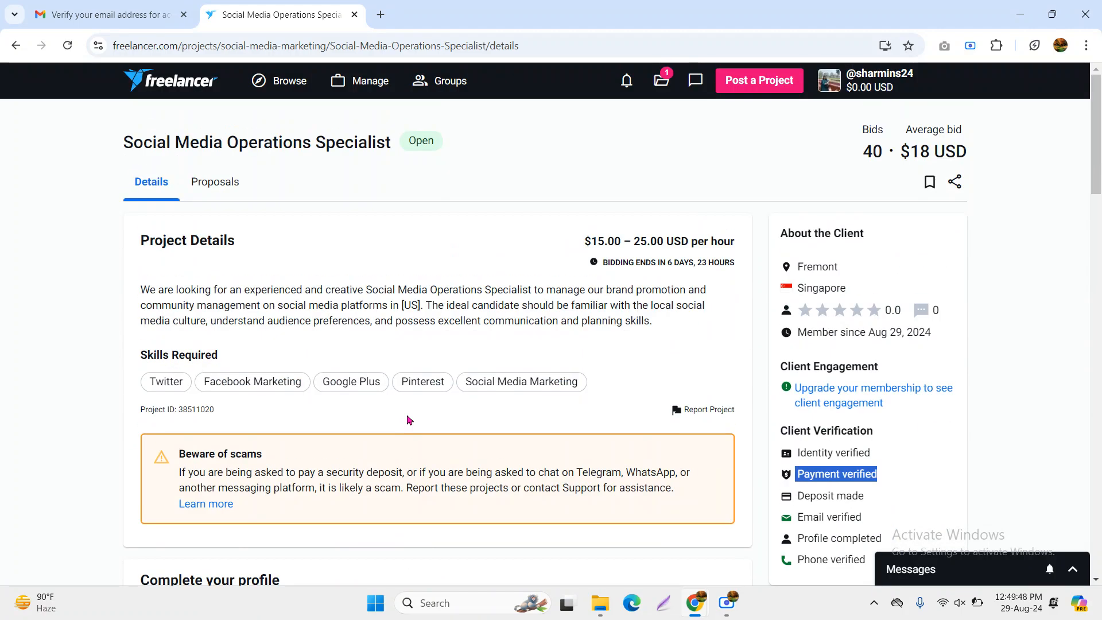
pyautogui.click(855, 93)
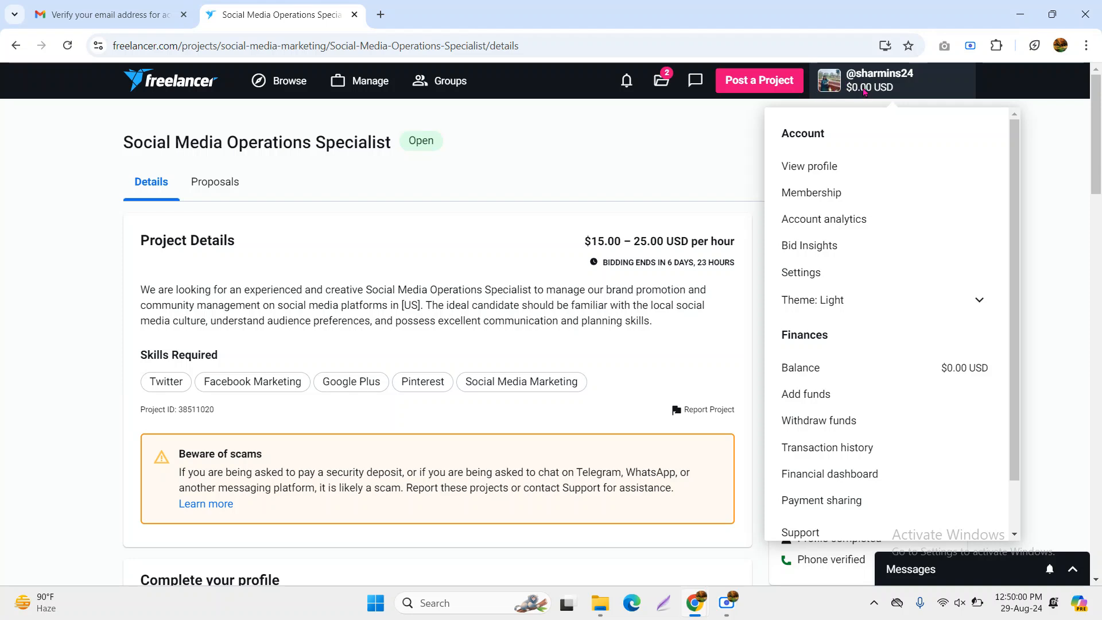
pyautogui.click(811, 167)
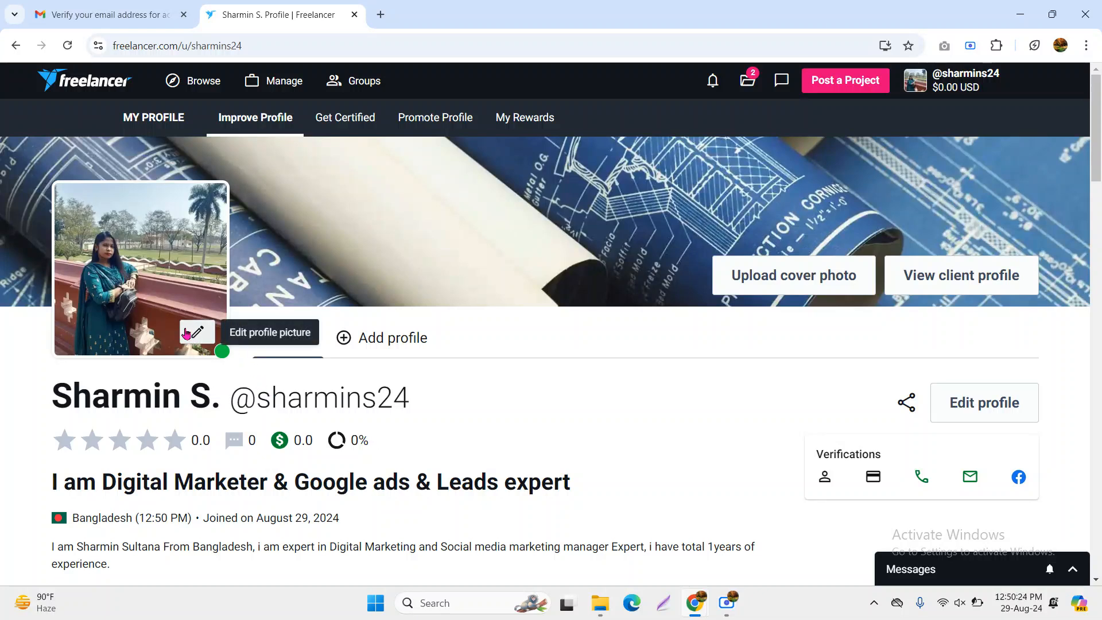
pyautogui.scroll(-6, 235, 339)
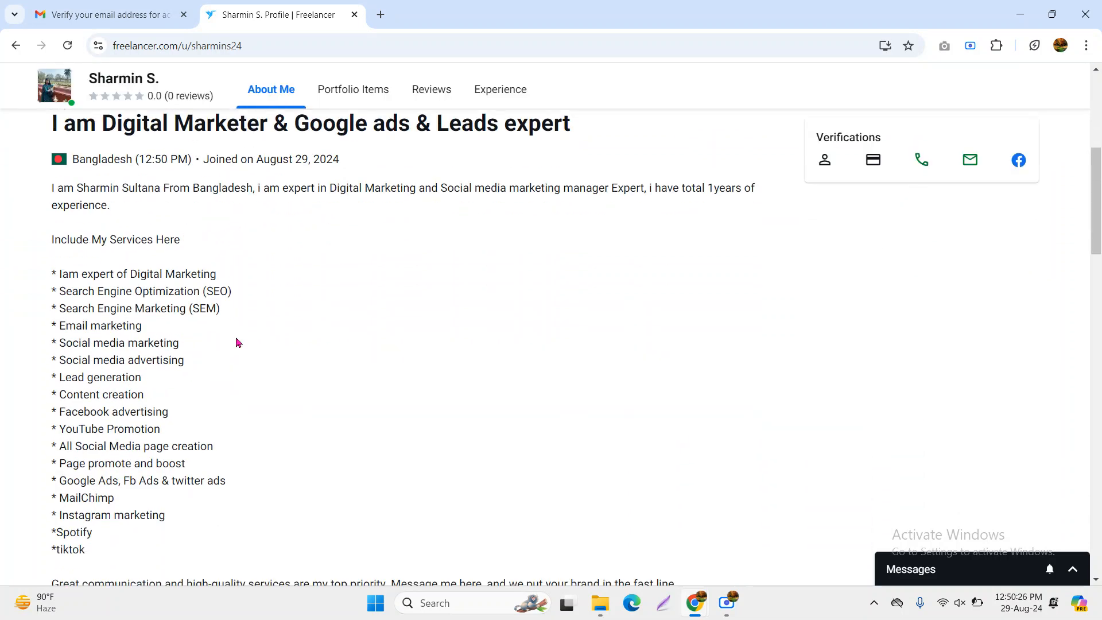
pyautogui.scroll(-6, 238, 342)
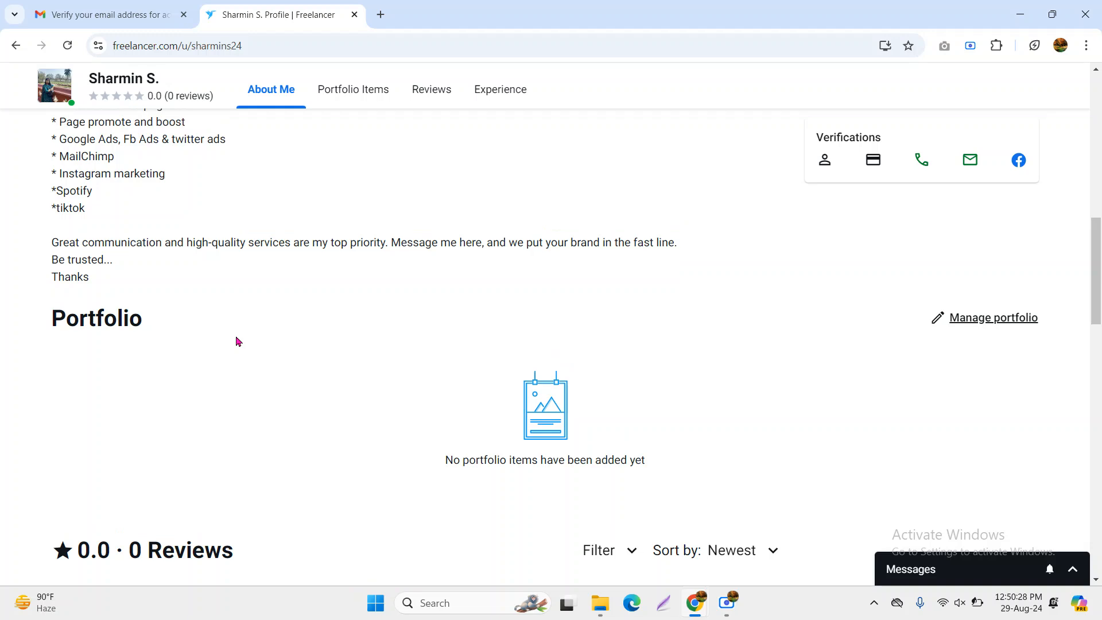
pyautogui.scroll(8, 238, 342)
pyautogui.moveTo(71, 314); pyautogui.dragTo(247, 510)
pyautogui.scroll(-3, 244, 510)
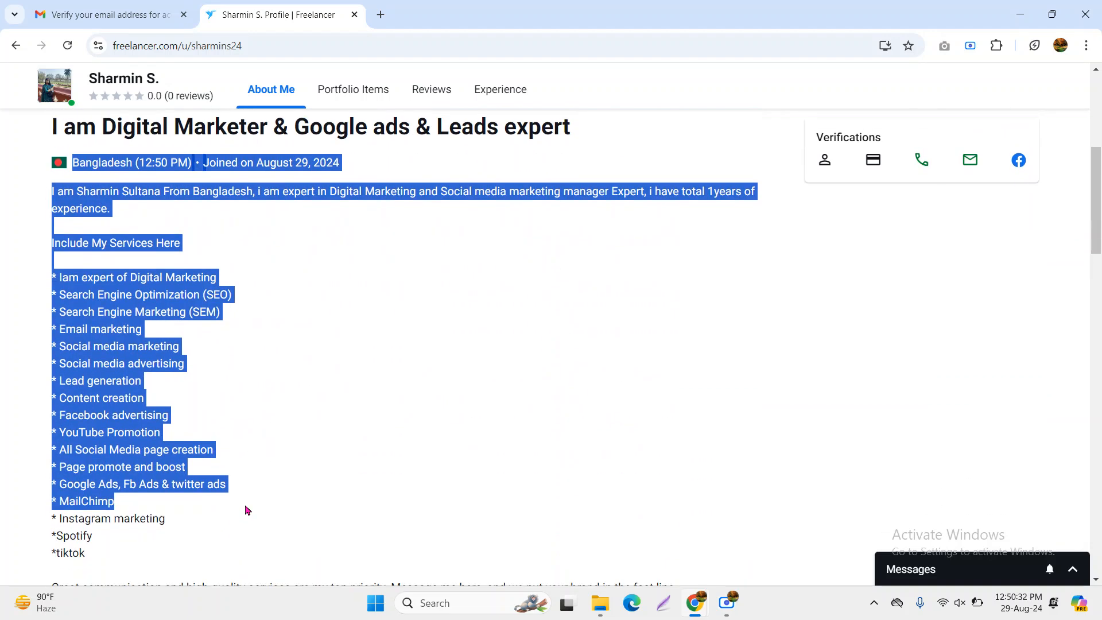
pyautogui.click(342, 384)
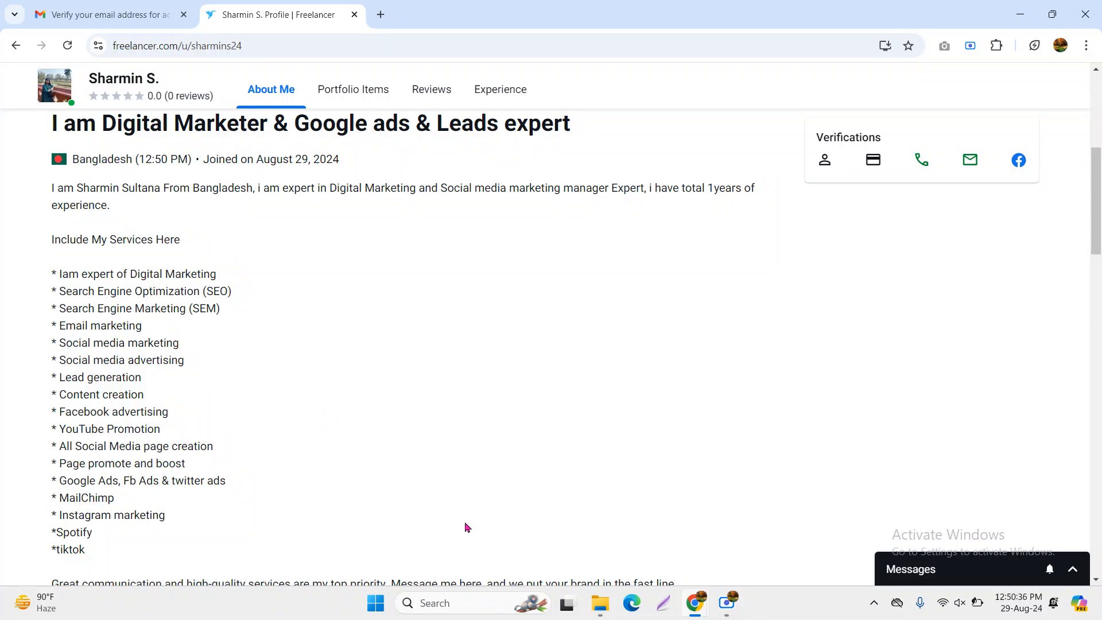
pyautogui.scroll(3, 247, 374)
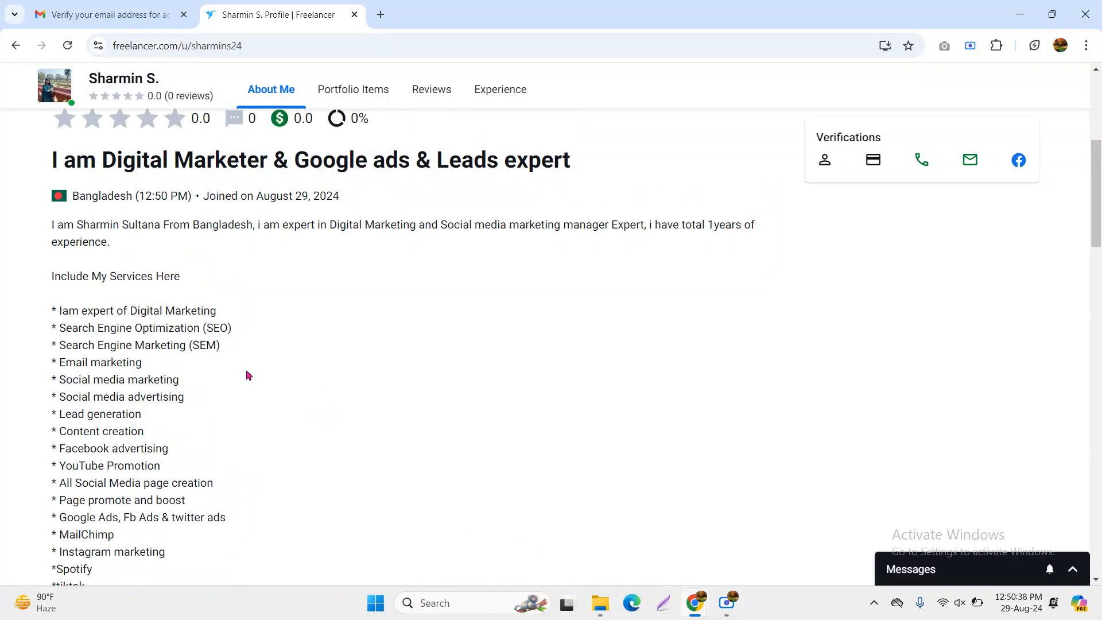
pyautogui.moveTo(141, 304); pyautogui.dragTo(193, 303)
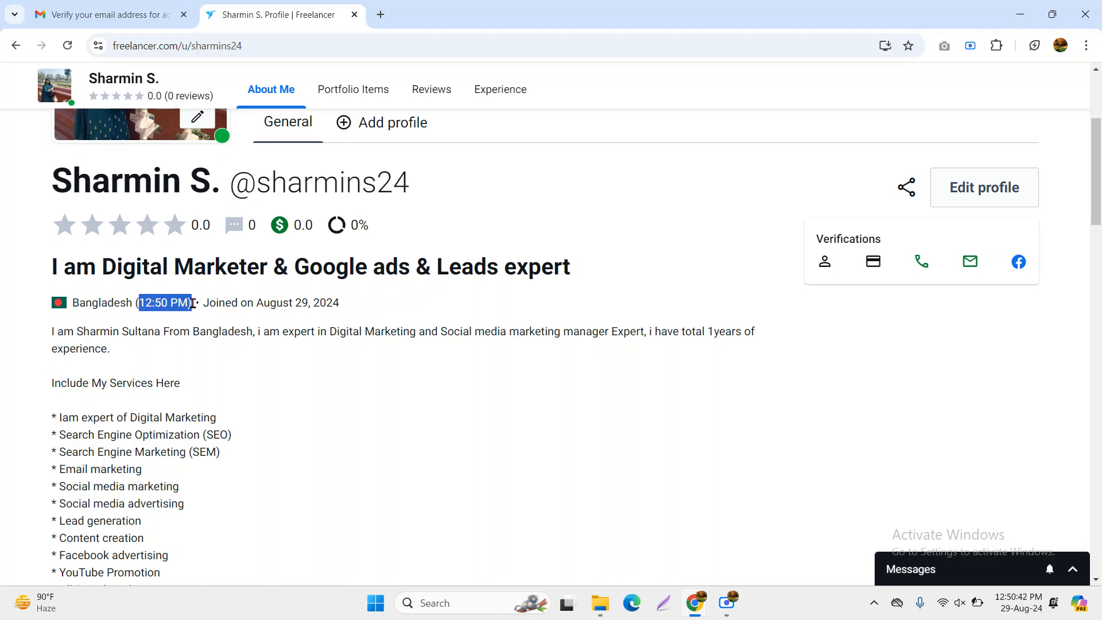
pyautogui.click(294, 302)
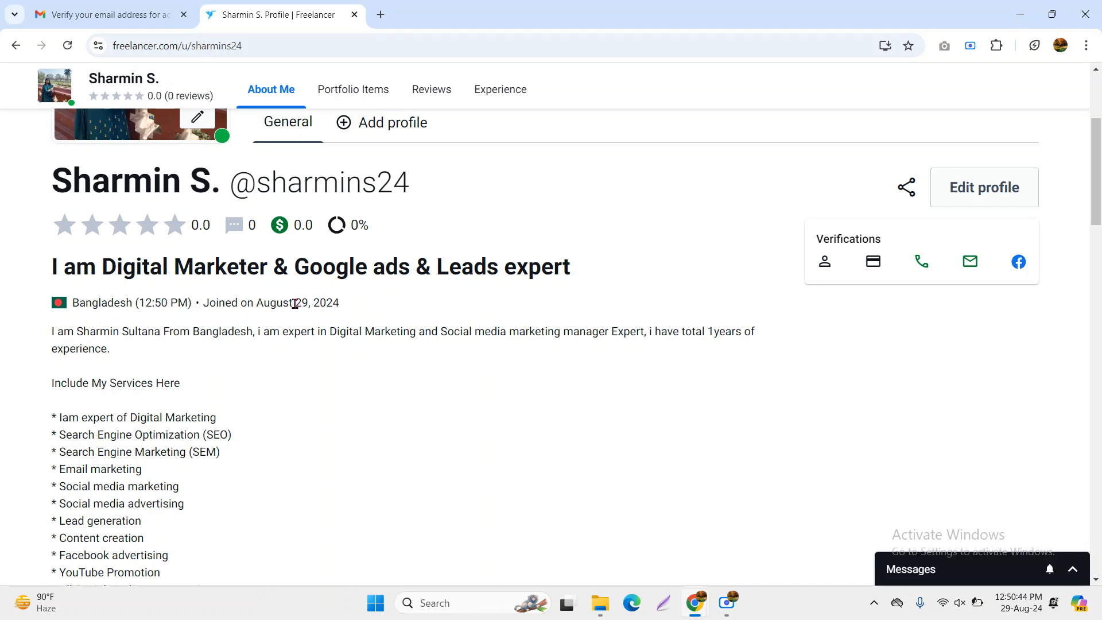
pyautogui.moveTo(137, 302); pyautogui.dragTo(253, 321)
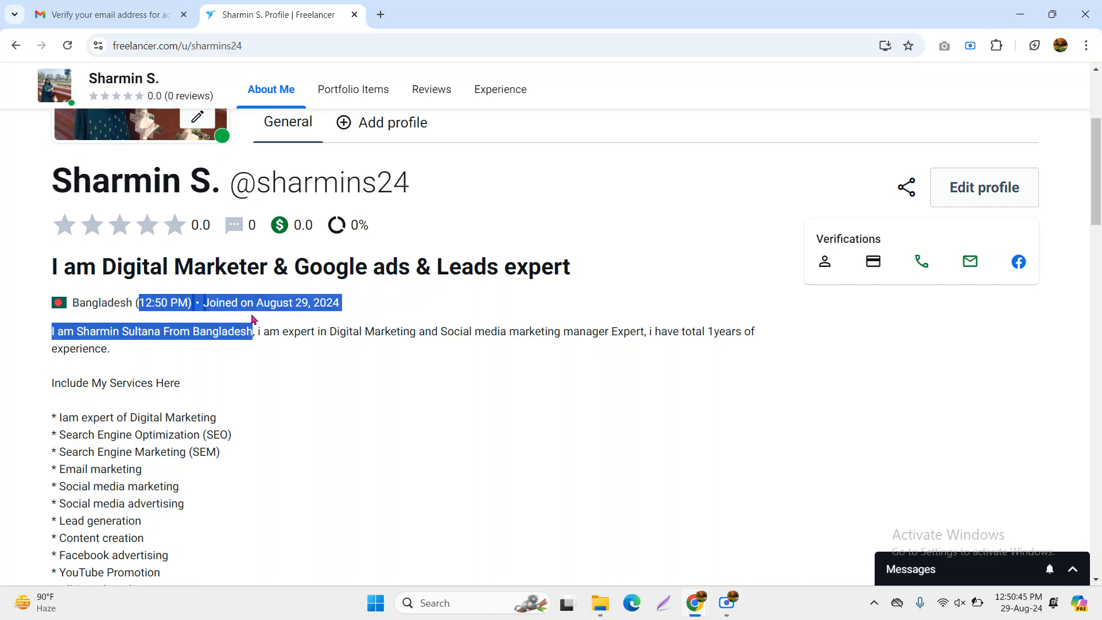
pyautogui.click(163, 300)
pyautogui.moveTo(139, 303); pyautogui.dragTo(205, 302)
pyautogui.click(241, 304)
pyautogui.click(357, 307)
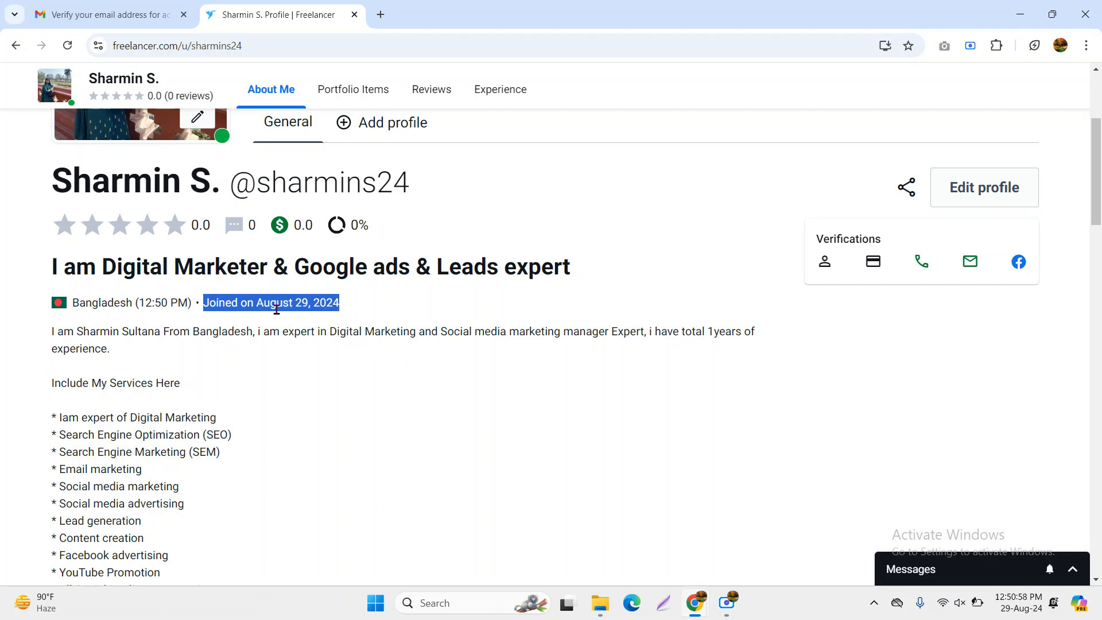
pyautogui.moveTo(138, 303); pyautogui.dragTo(187, 307)
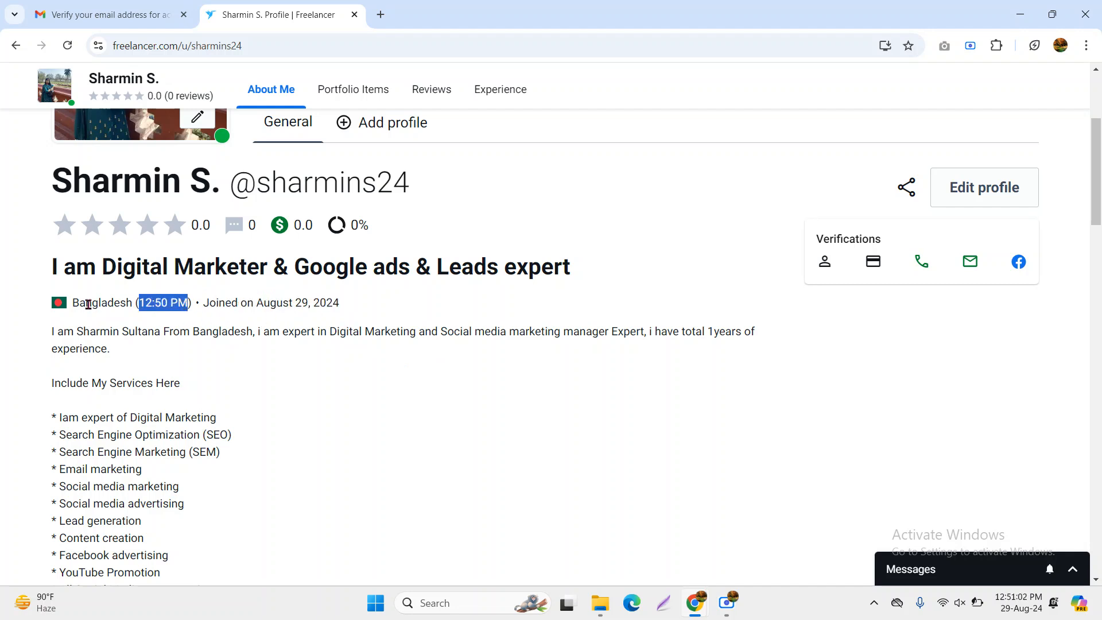
pyautogui.moveTo(825, 268)
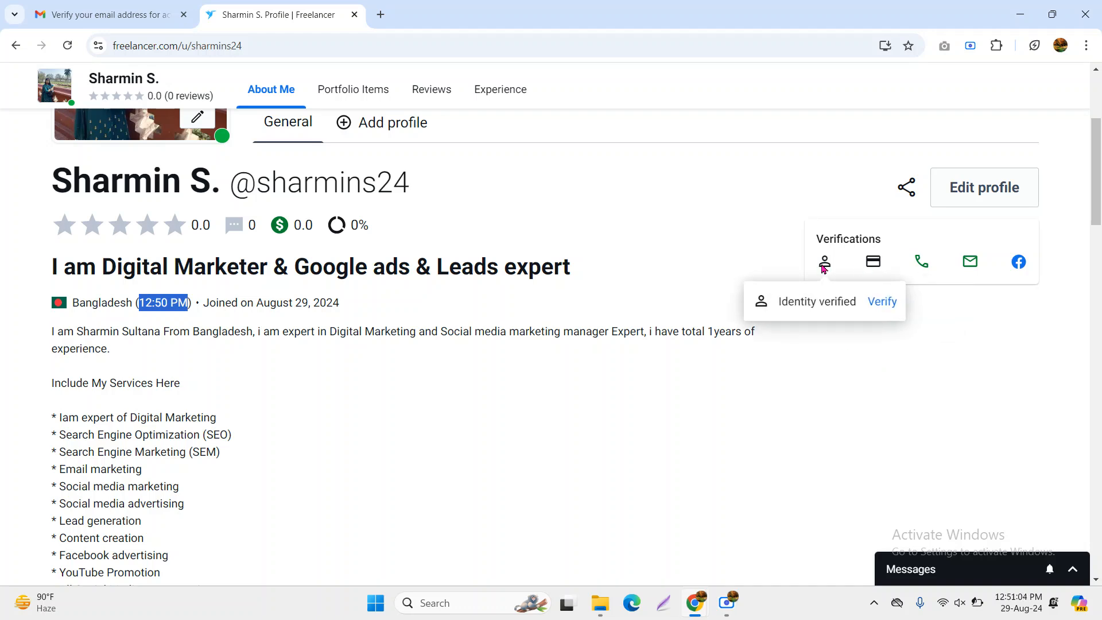
pyautogui.moveTo(876, 269)
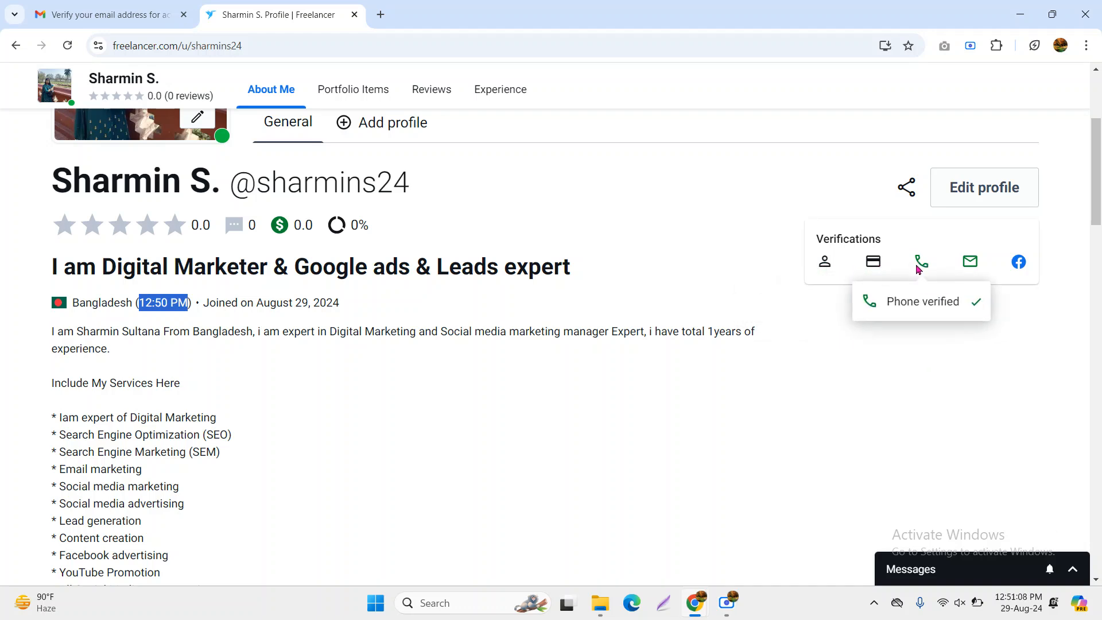
pyautogui.moveTo(976, 266)
pyautogui.moveTo(1023, 270)
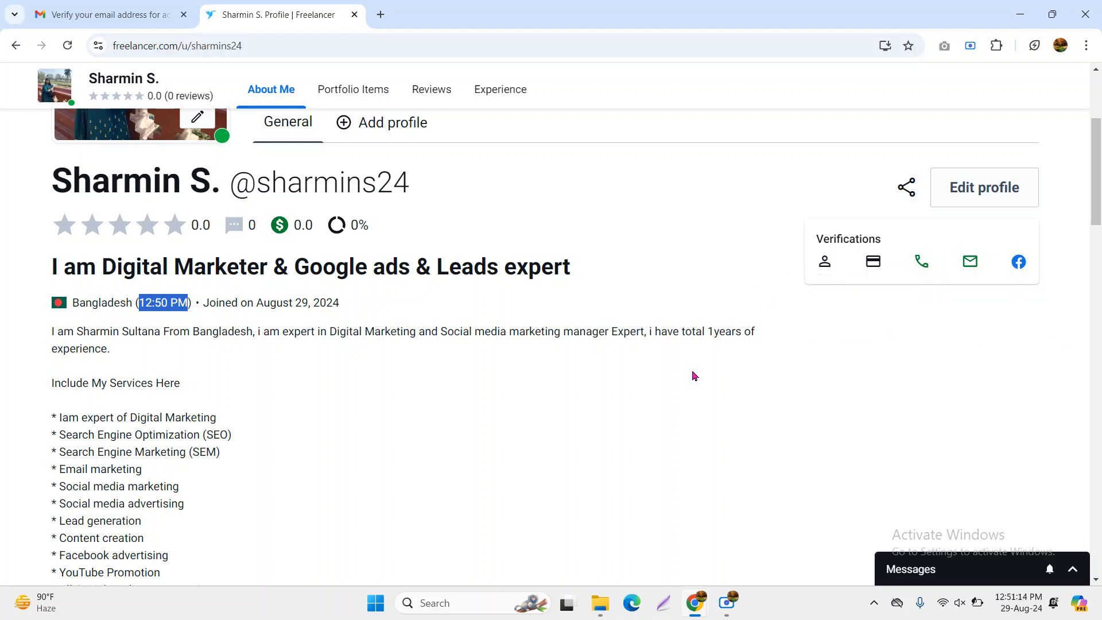
pyautogui.scroll(1, 689, 385)
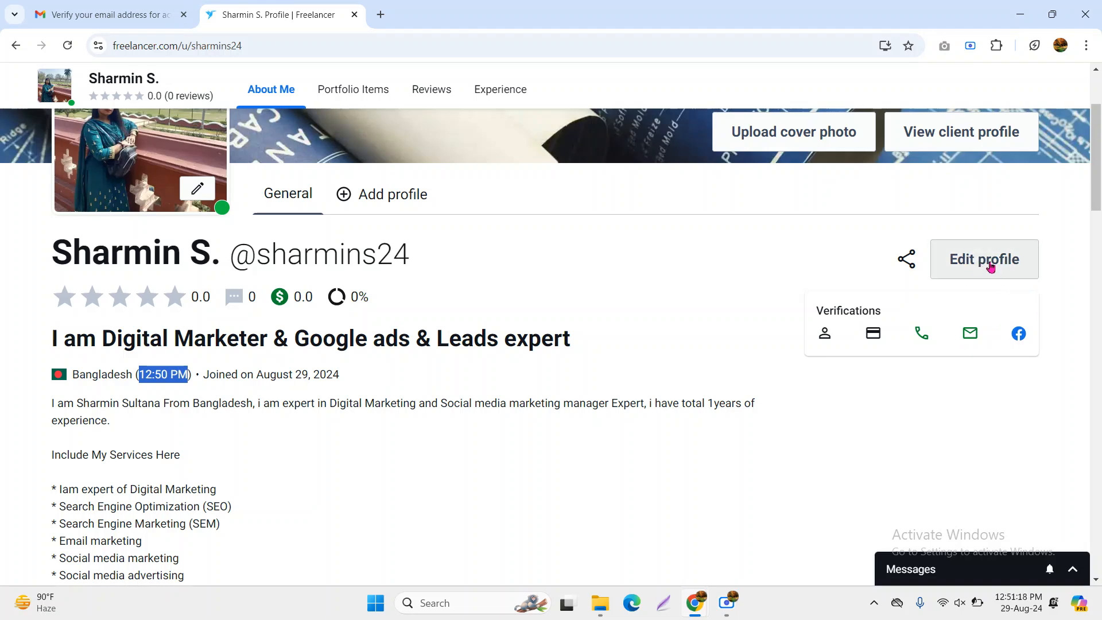
# In the profile editor, change the hourly rate from 0 to 3 USD
pyautogui.click(990, 266)
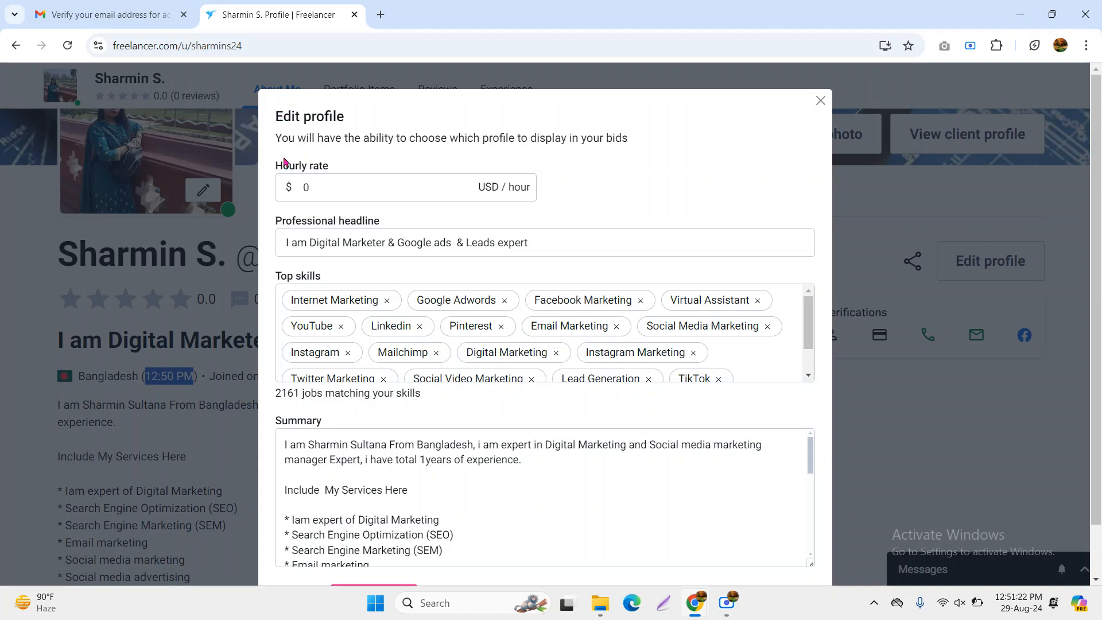
pyautogui.moveTo(275, 165); pyautogui.dragTo(330, 166)
pyautogui.click(343, 190)
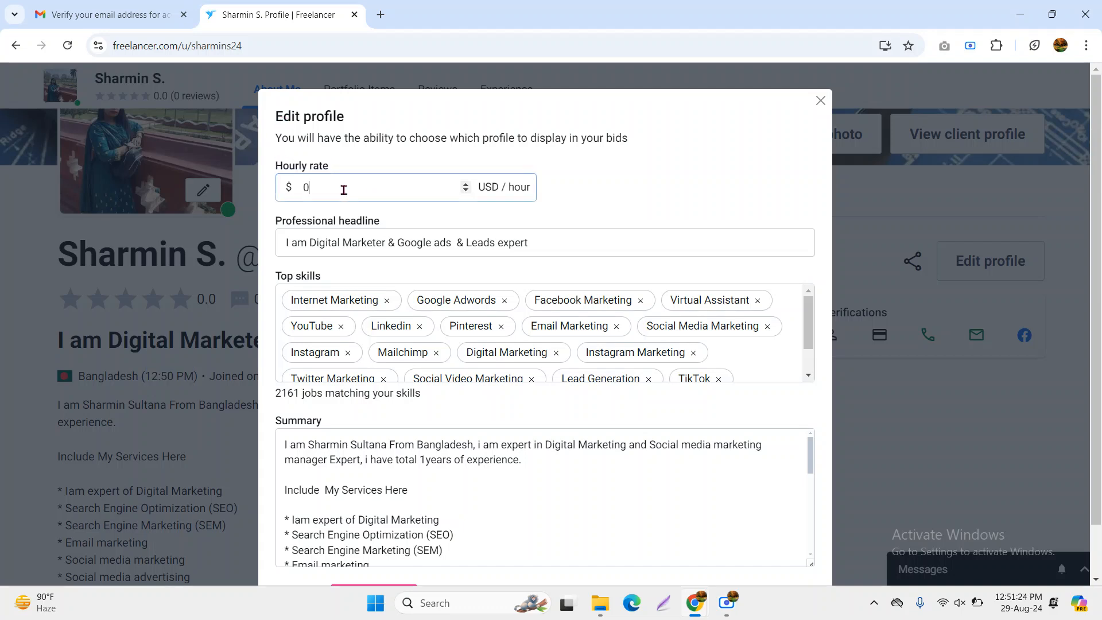
pyautogui.press('BackSpace')
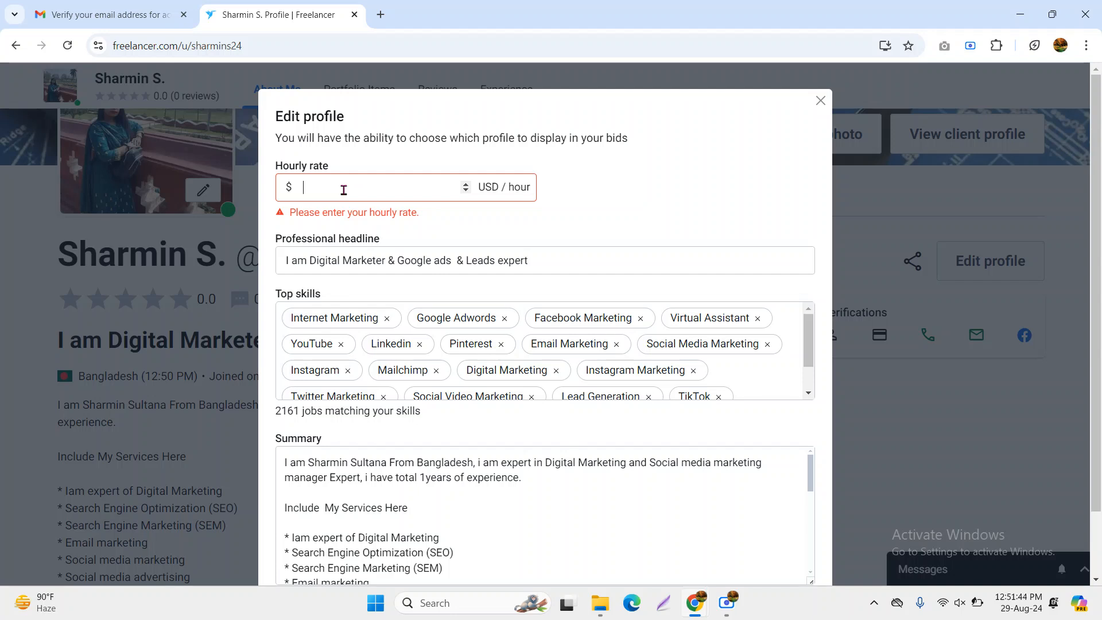
pyautogui.write('3')
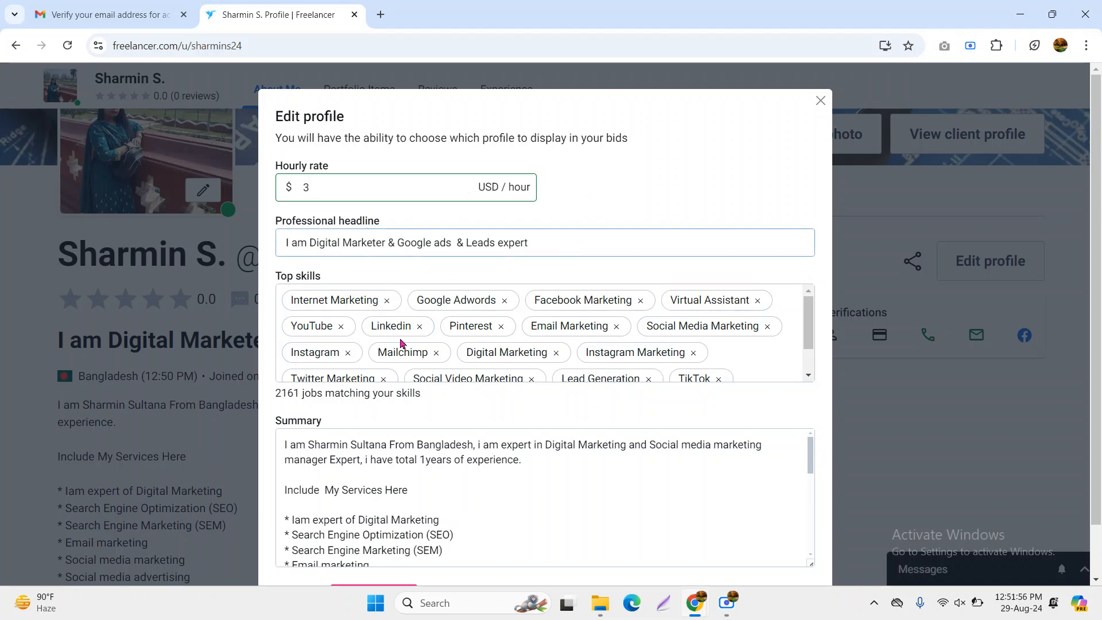
# Review the top skills and summary, then save the profile changes
pyautogui.scroll(-2, 402, 344)
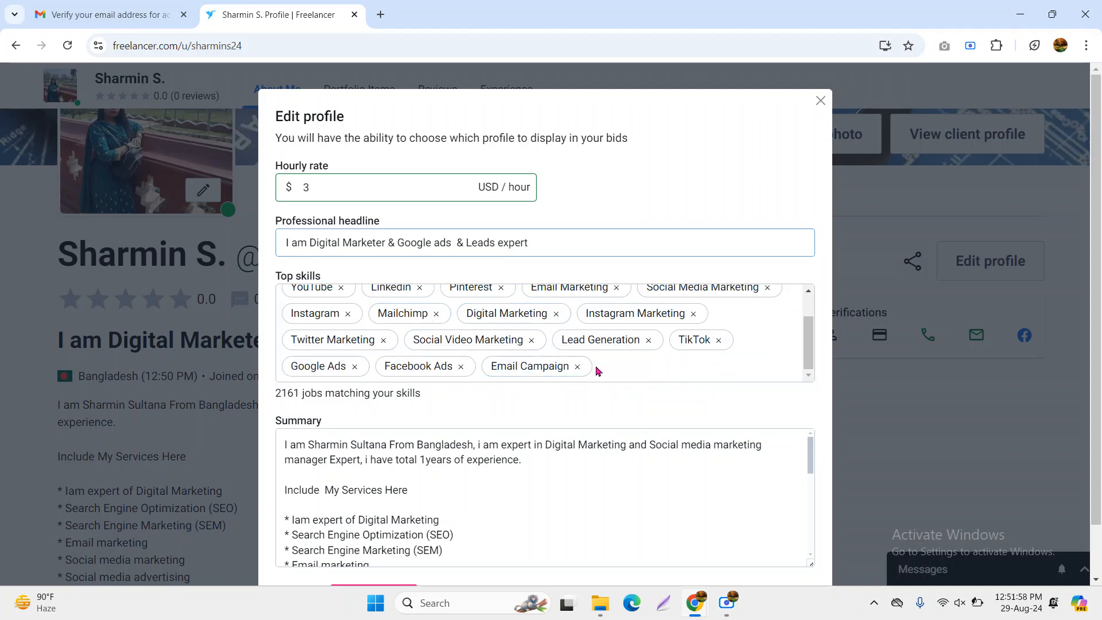
pyautogui.click(624, 368)
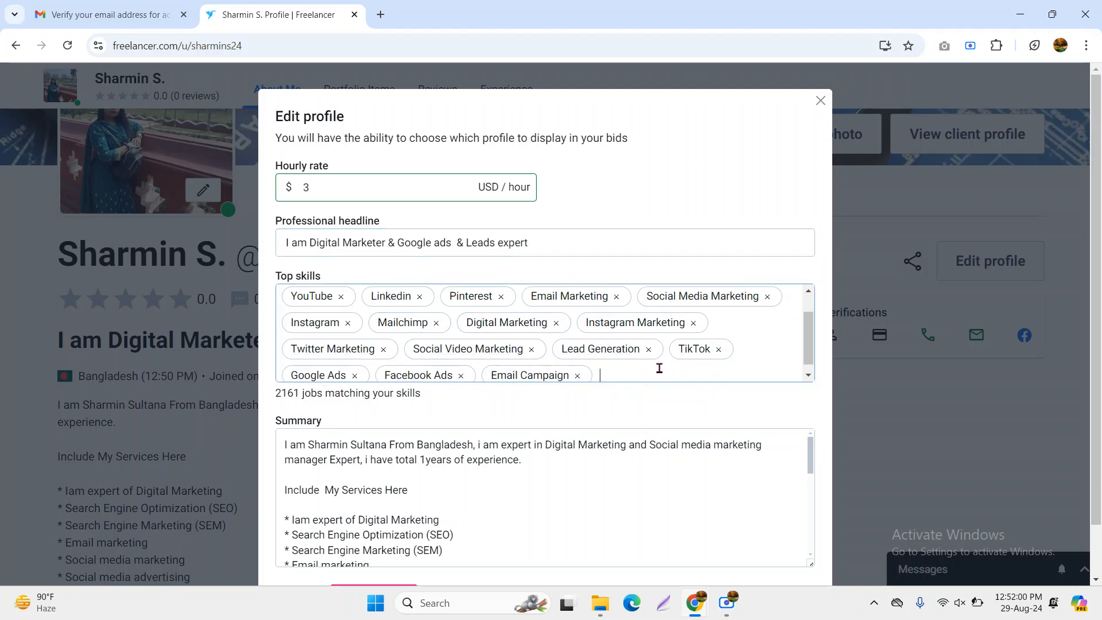
pyautogui.scroll(2, 659, 368)
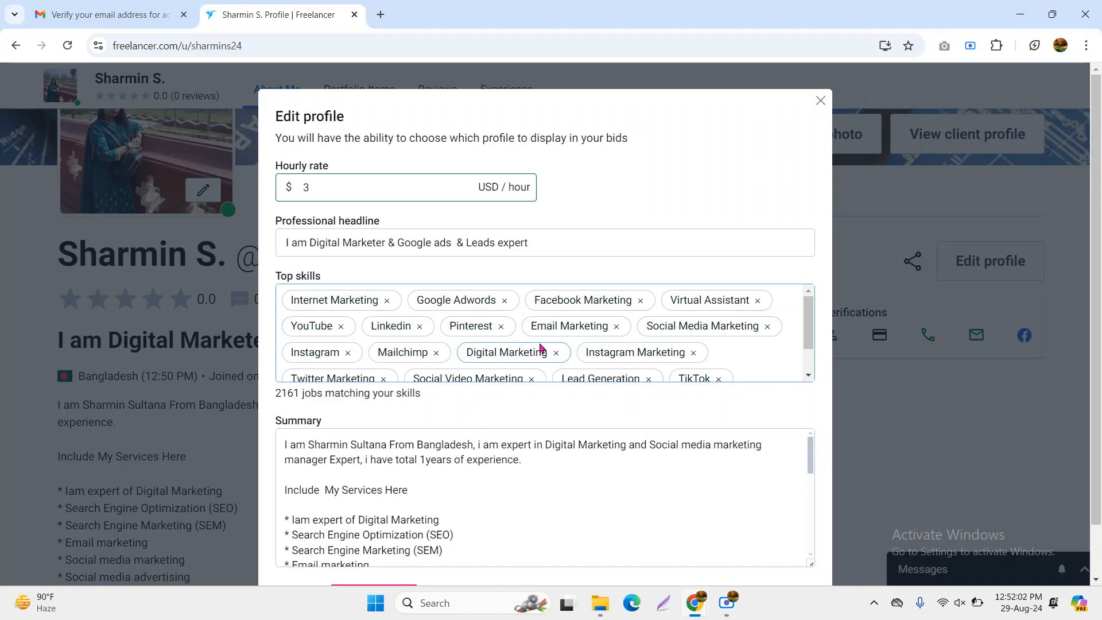
pyautogui.scroll(-2, 541, 348)
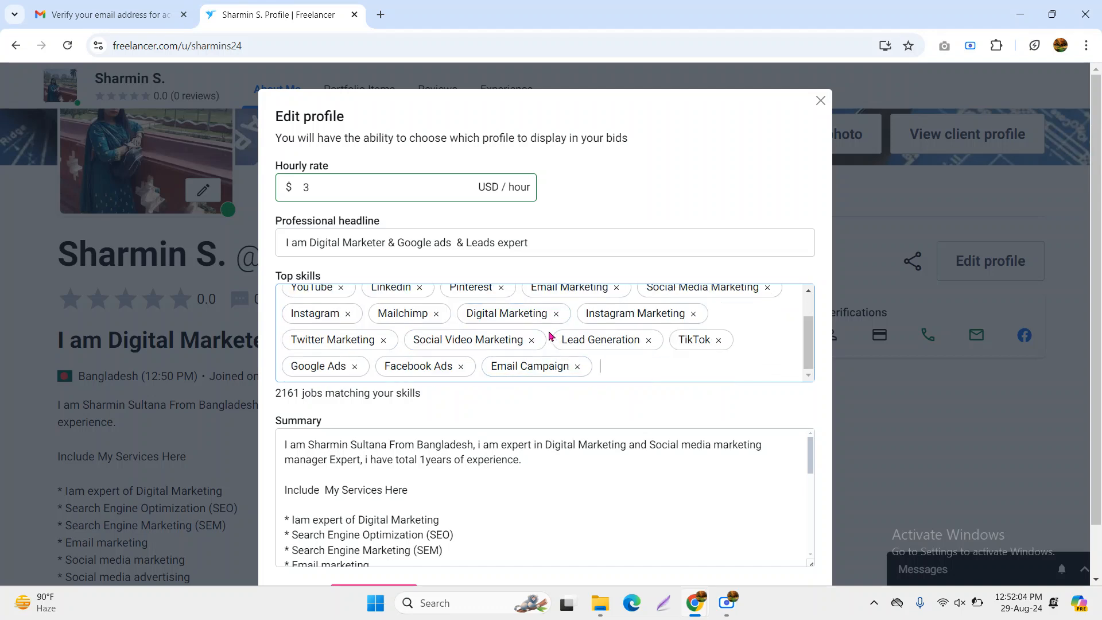
pyautogui.scroll(-8, 472, 477)
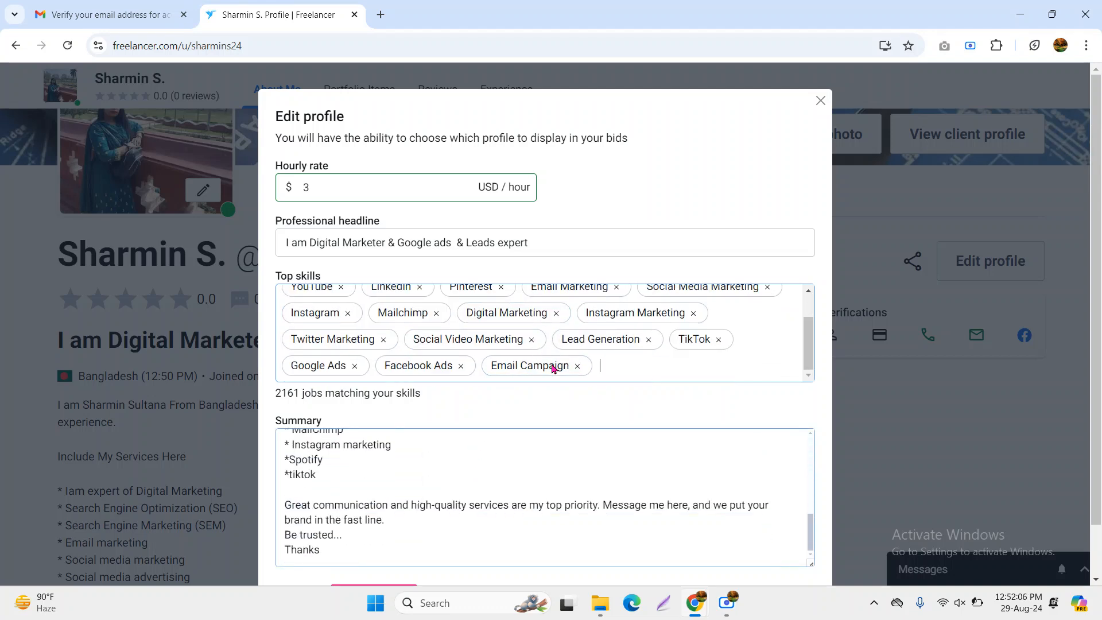
pyautogui.scroll(-1, 553, 364)
pyautogui.scroll(8, 510, 461)
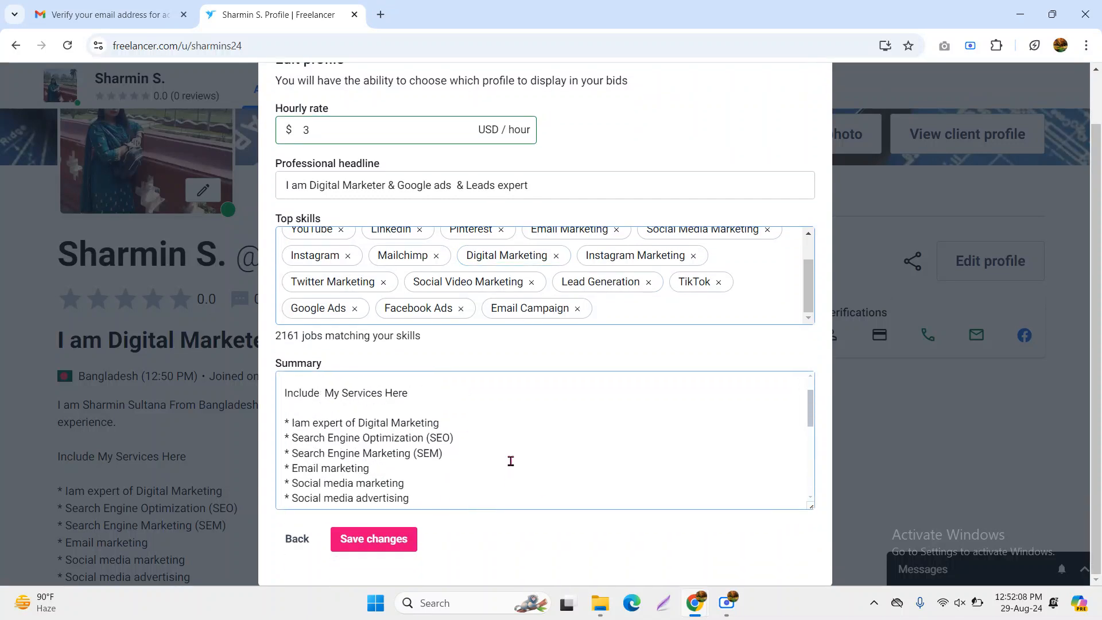
pyautogui.scroll(-8, 511, 461)
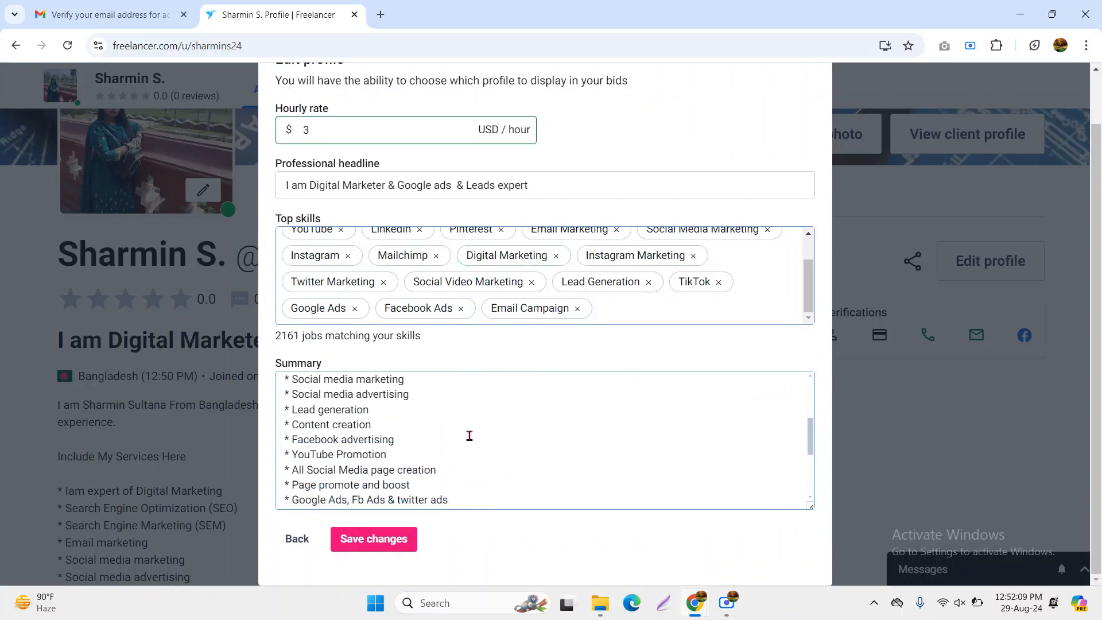
pyautogui.click(370, 543)
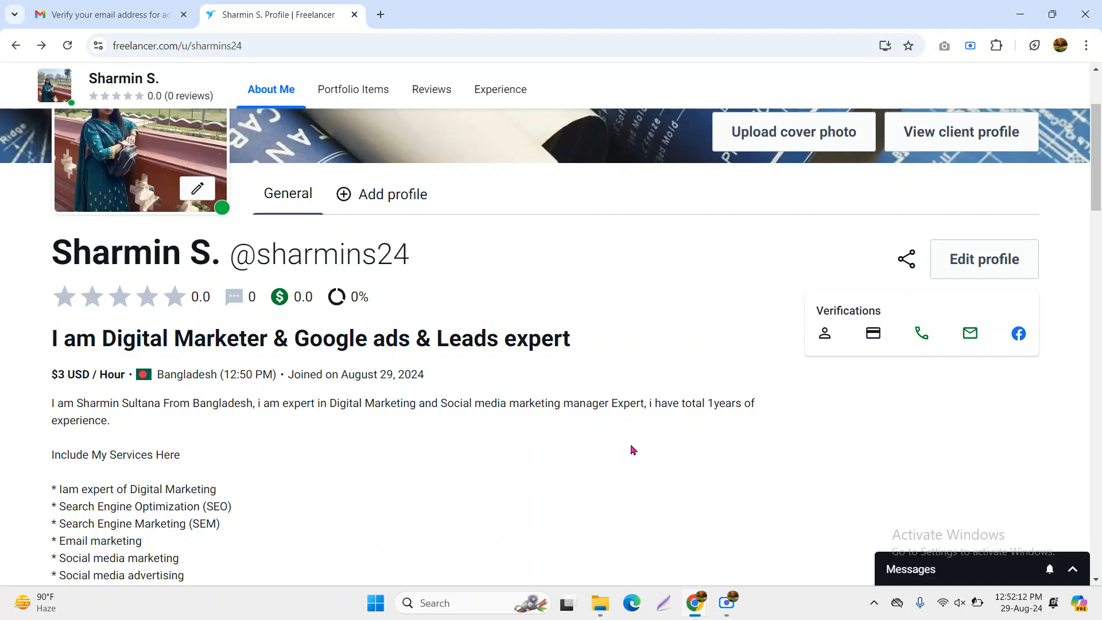
pyautogui.moveTo(49, 376); pyautogui.dragTo(126, 374)
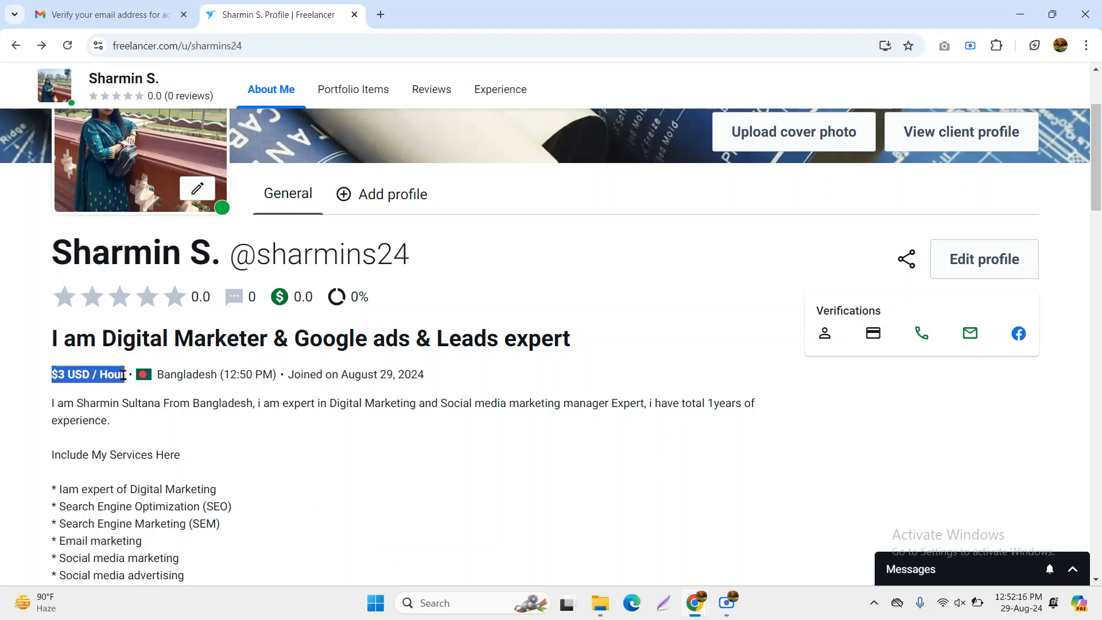
pyautogui.scroll(-10, 490, 429)
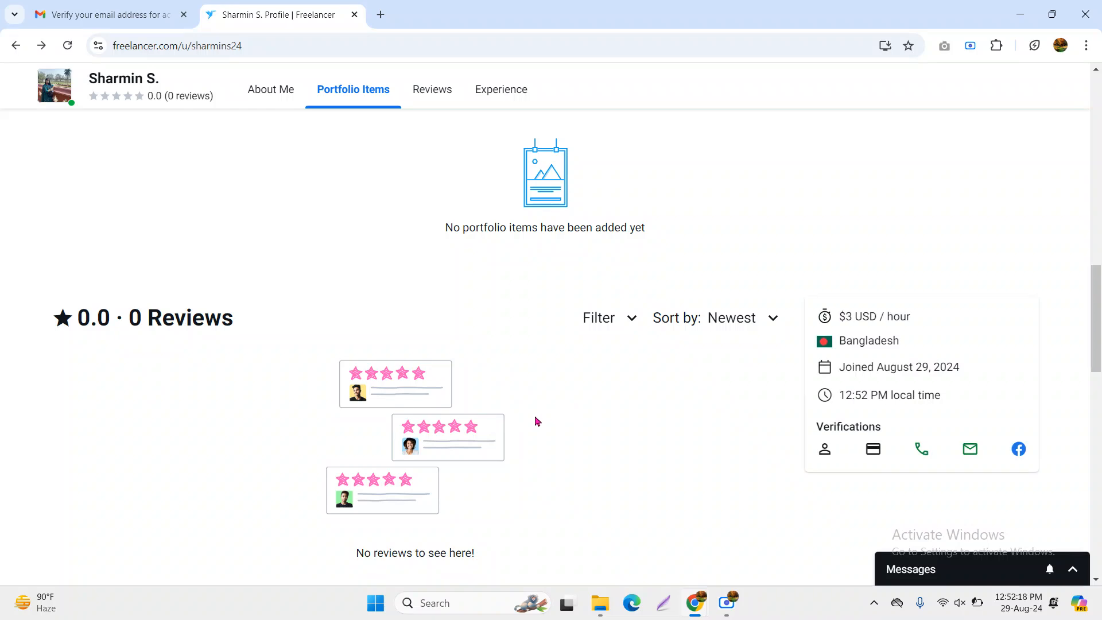
pyautogui.scroll(3, 511, 418)
pyautogui.scroll(10, 288, 379)
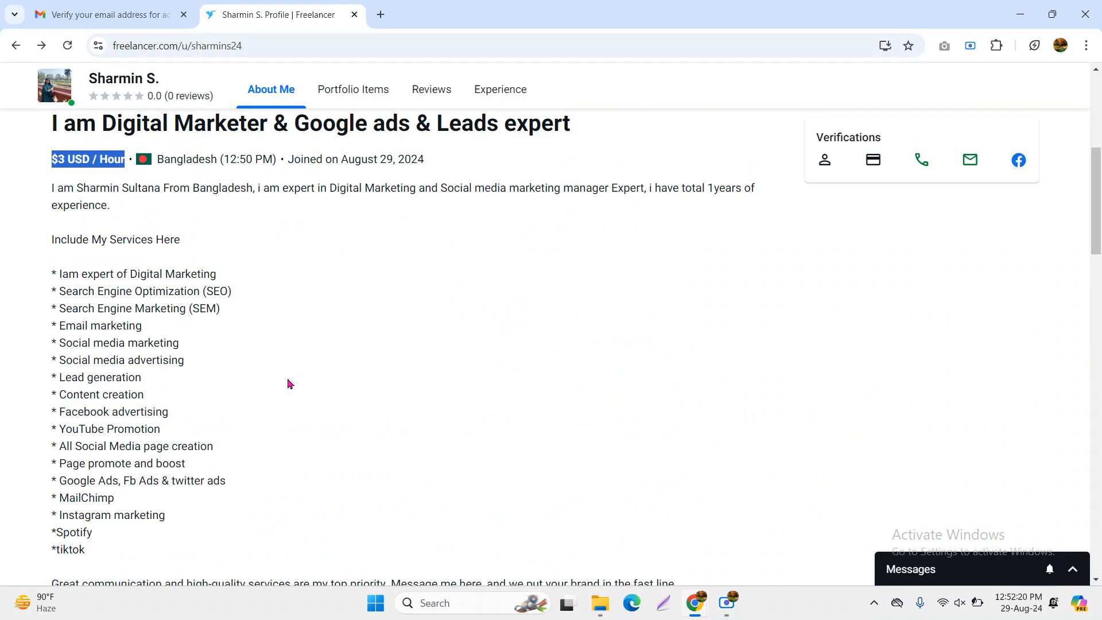
pyautogui.scroll(-10, 278, 377)
pyautogui.scroll(-1, 228, 376)
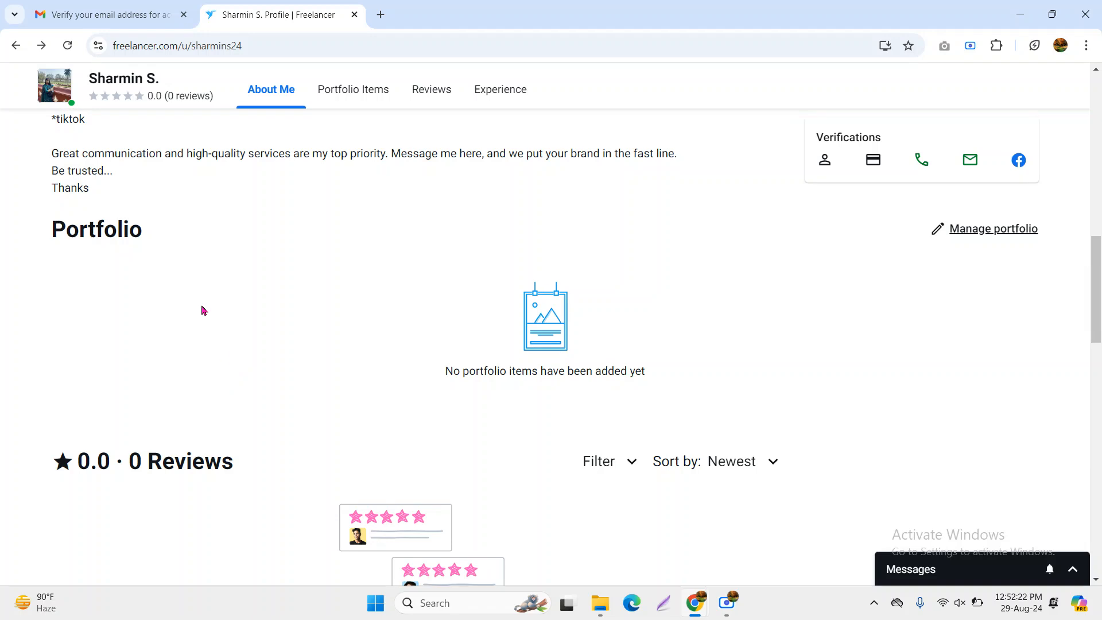
pyautogui.moveTo(50, 226); pyautogui.dragTo(219, 240)
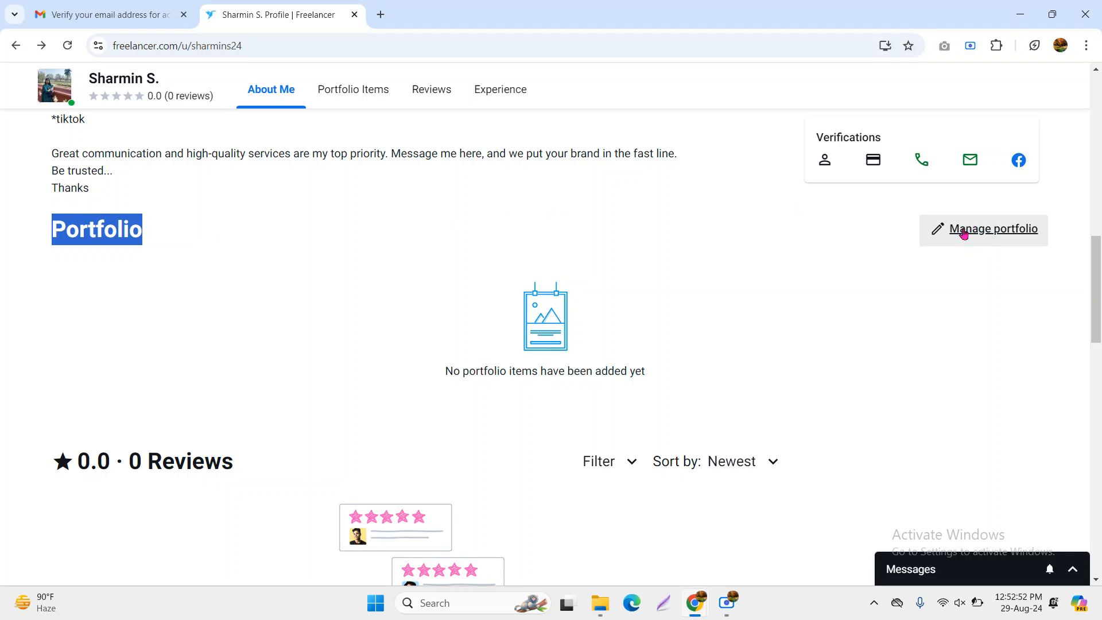
# Go from Manage portfolio to the Add or edit items page showing the empty portfolio
pyautogui.click(997, 240)
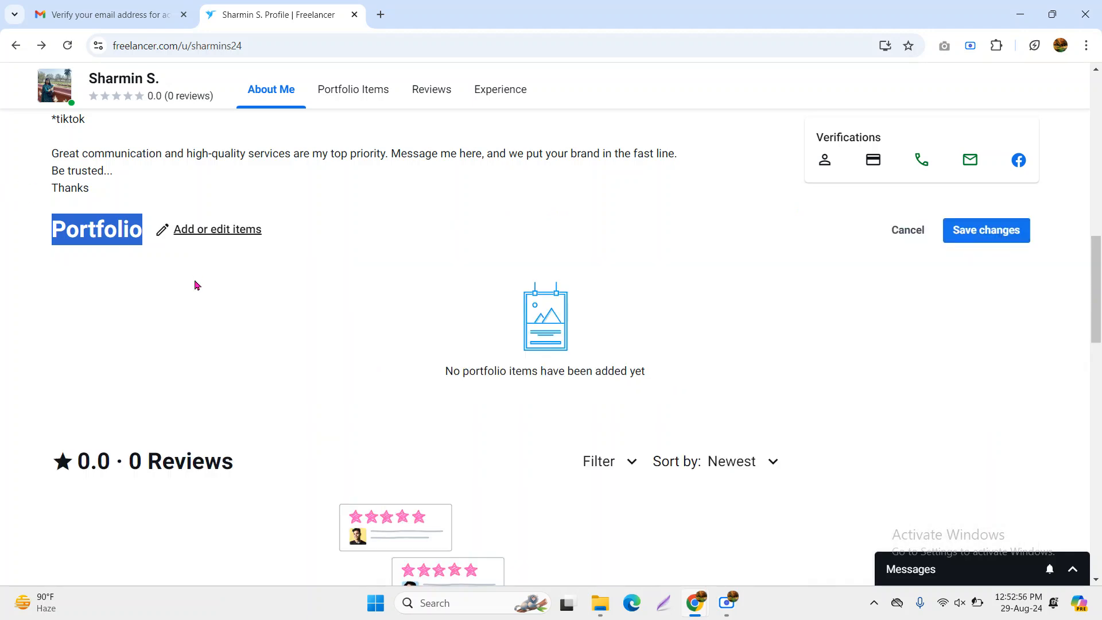
pyautogui.scroll(5, 271, 374)
pyautogui.scroll(-8, 285, 358)
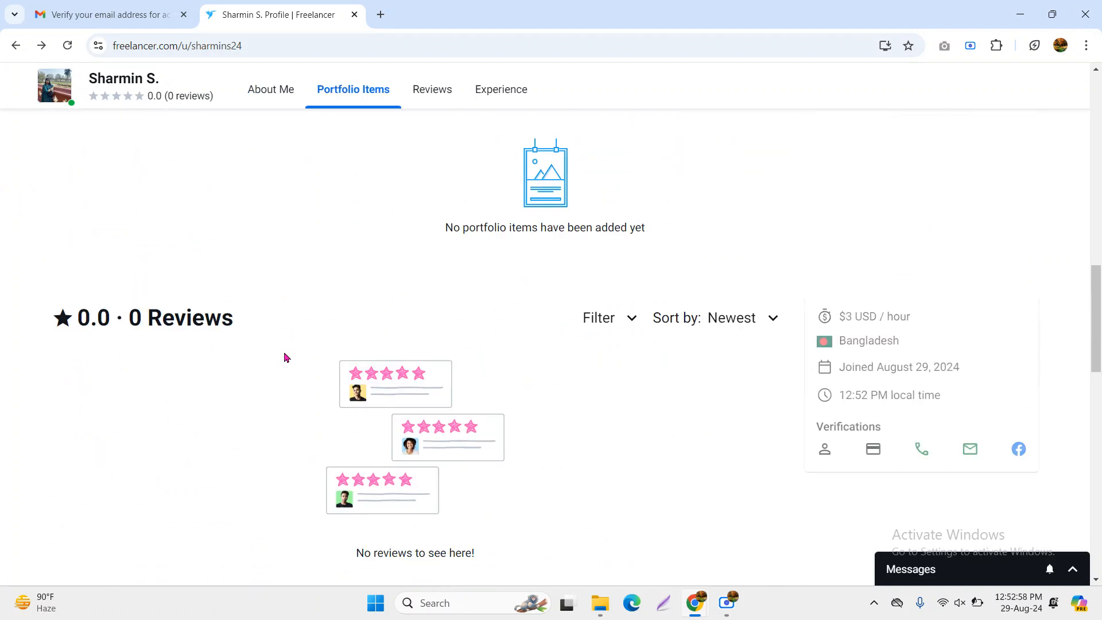
pyautogui.scroll(2, 285, 358)
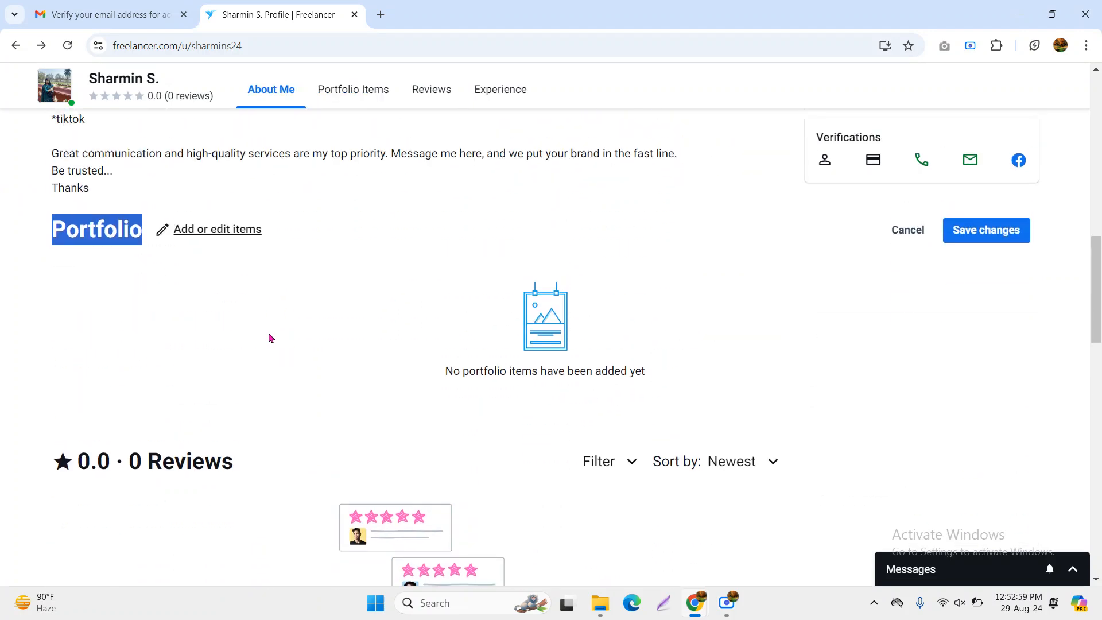
pyautogui.click(207, 235)
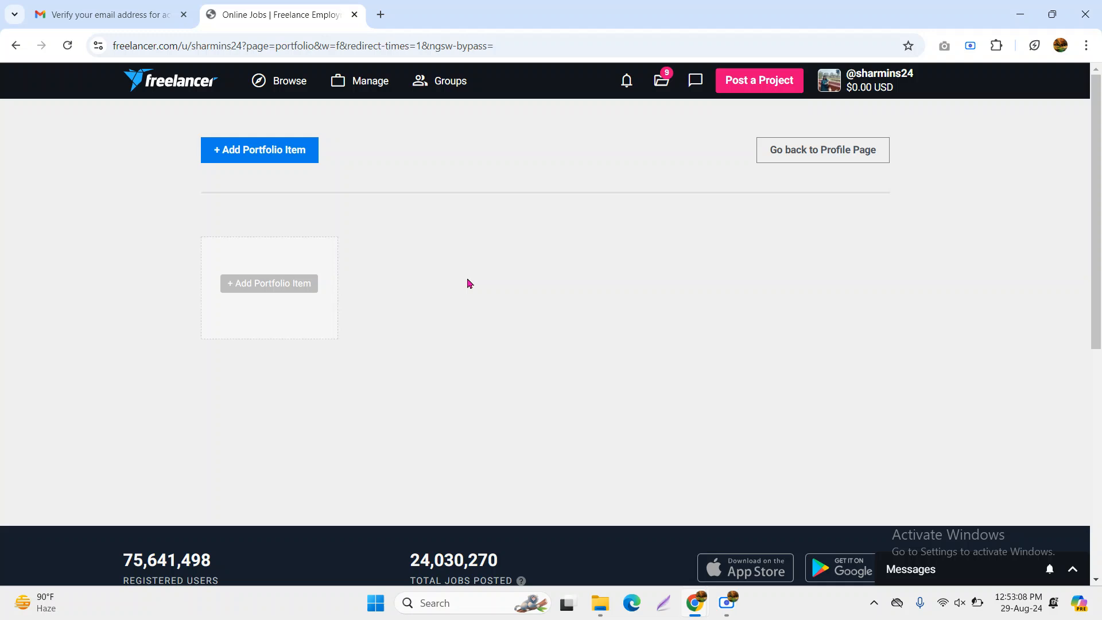
# Start a new portfolio item titled 'Facebook Marketing', correcting the capitalisation
pyautogui.click(264, 285)
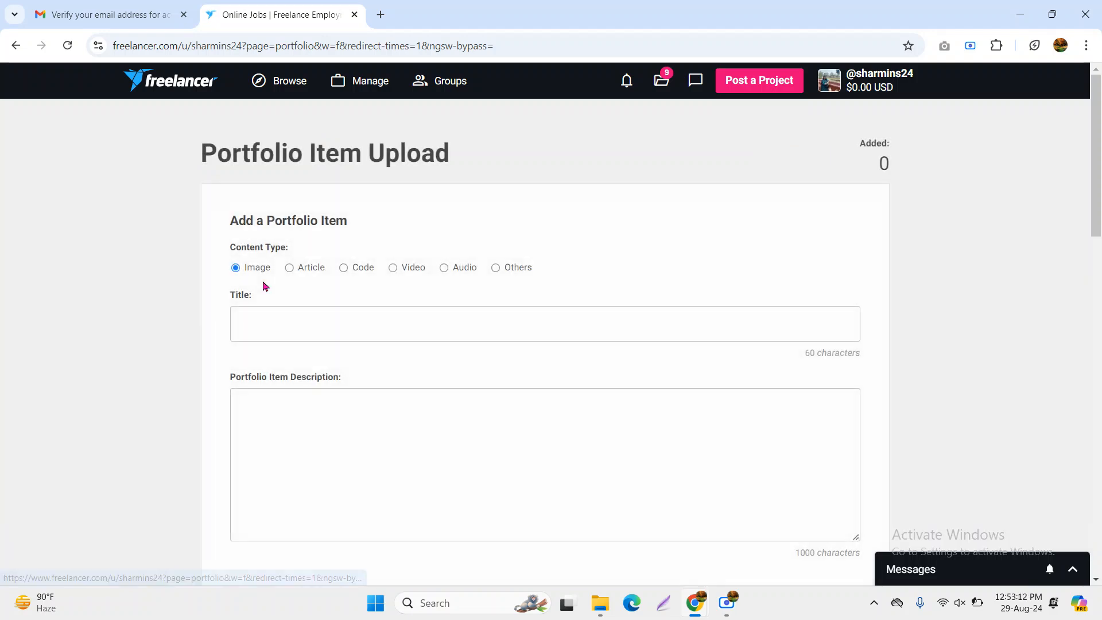
pyautogui.click(334, 329)
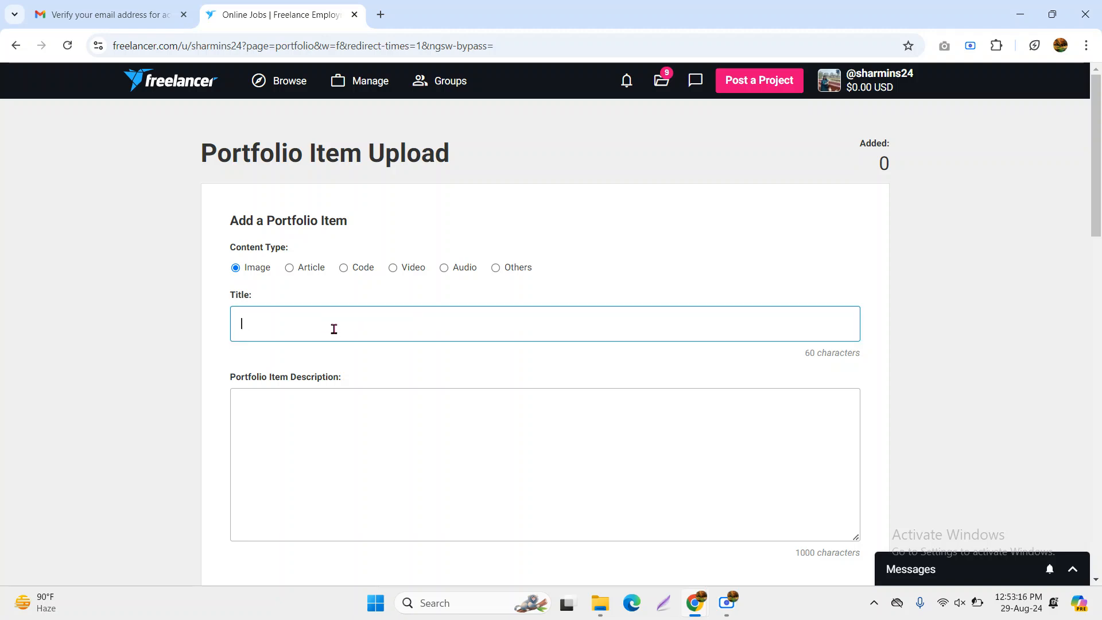
pyautogui.write('Facebook MArketing')
pyautogui.moveTo(291, 325); pyautogui.dragTo(297, 325)
pyautogui.write('a')
pyautogui.click(368, 320)
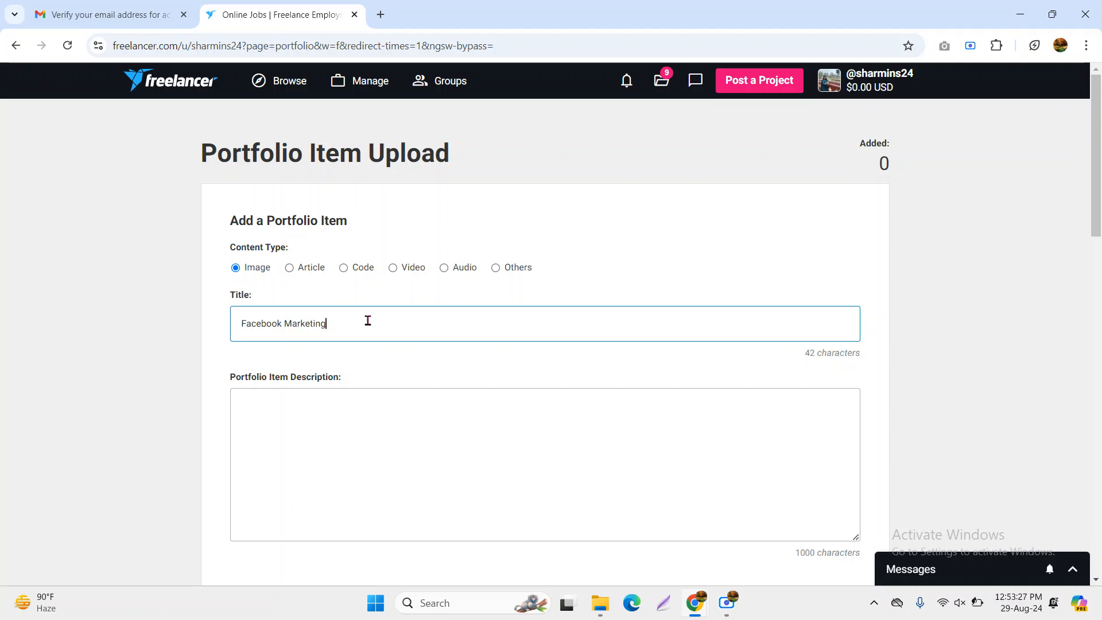
# Write the item description 'I am expert in Facebook marketing'
pyautogui.click(336, 446)
pyautogui.scroll(-1, 336, 443)
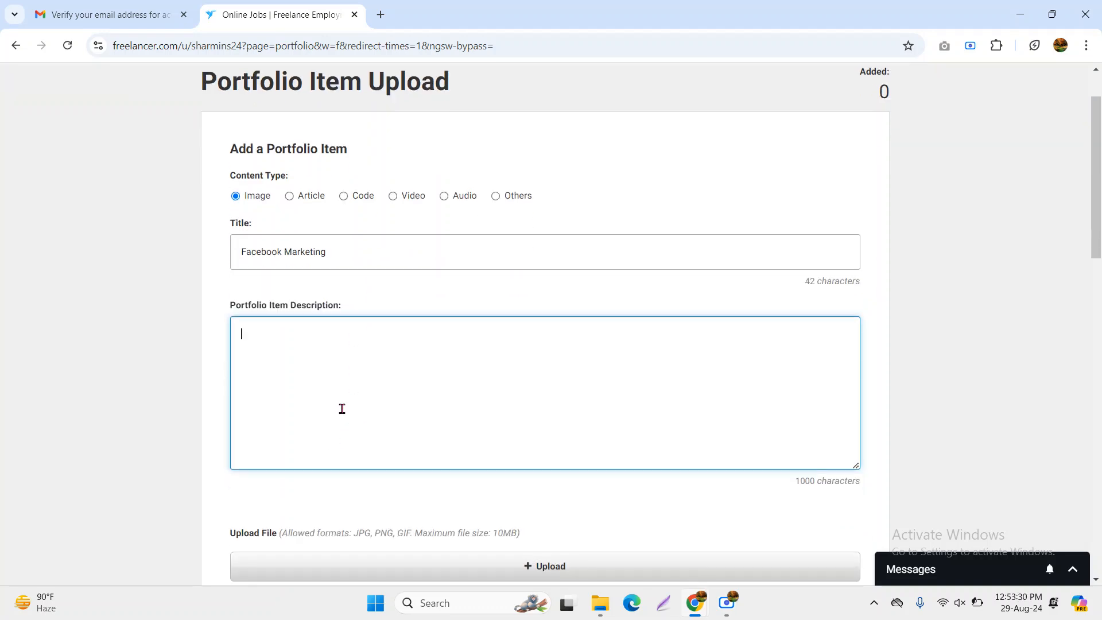
pyautogui.write('I am expert in FAcebook')
pyautogui.moveTo(304, 340); pyautogui.dragTo(310, 341)
pyautogui.write('acebook mark')
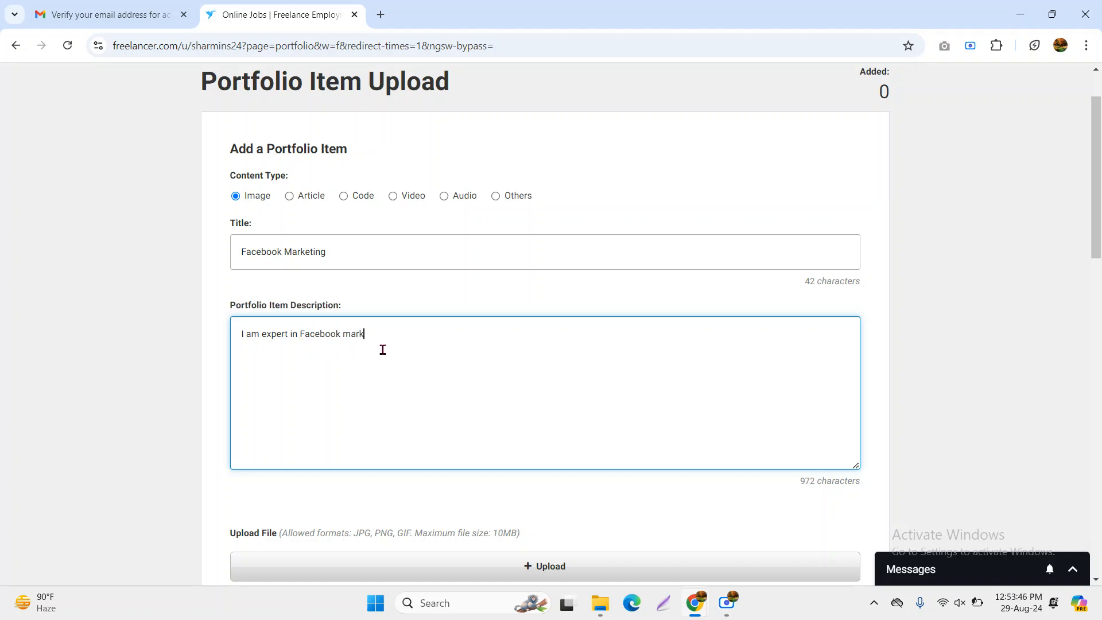
pyautogui.write('eting')
pyautogui.moveTo(403, 334); pyautogui.dragTo(222, 343)
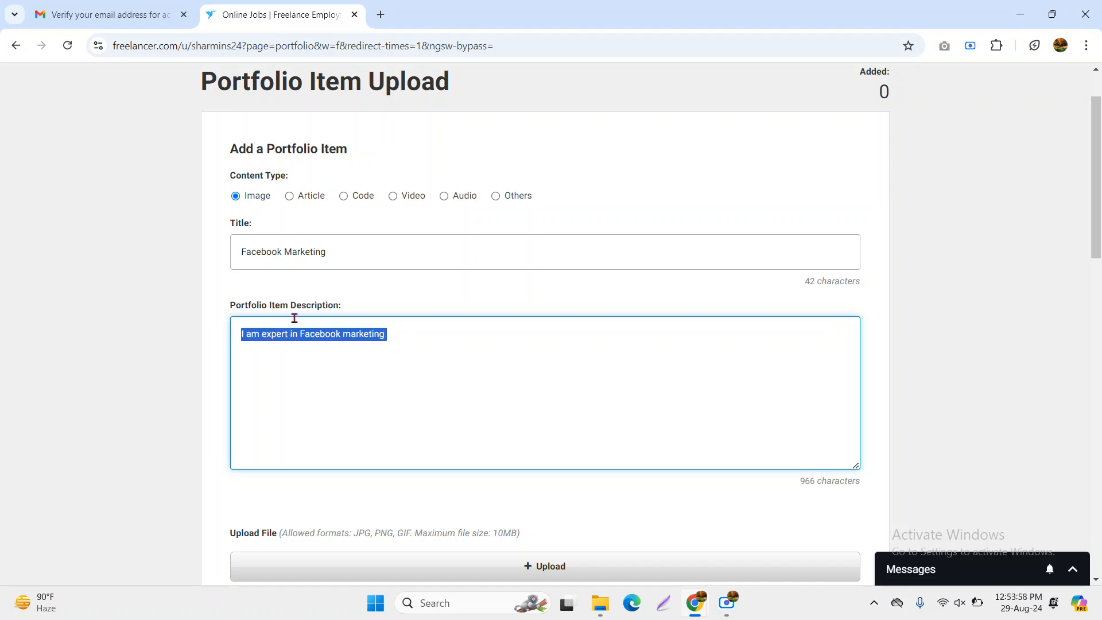
pyautogui.scroll(-2, 293, 314)
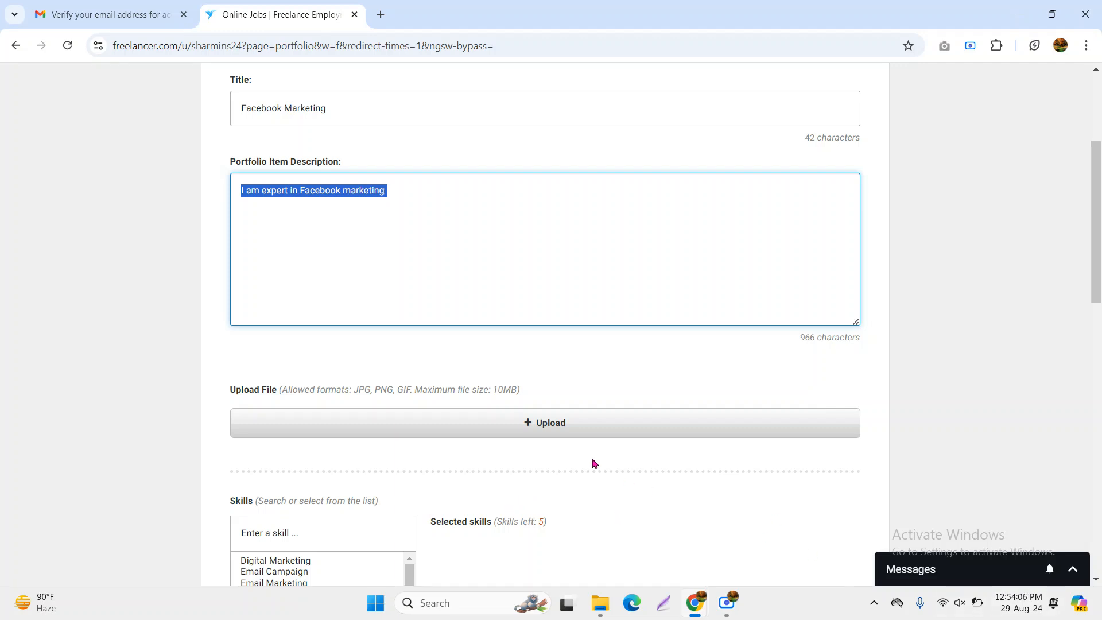
pyautogui.click(538, 433)
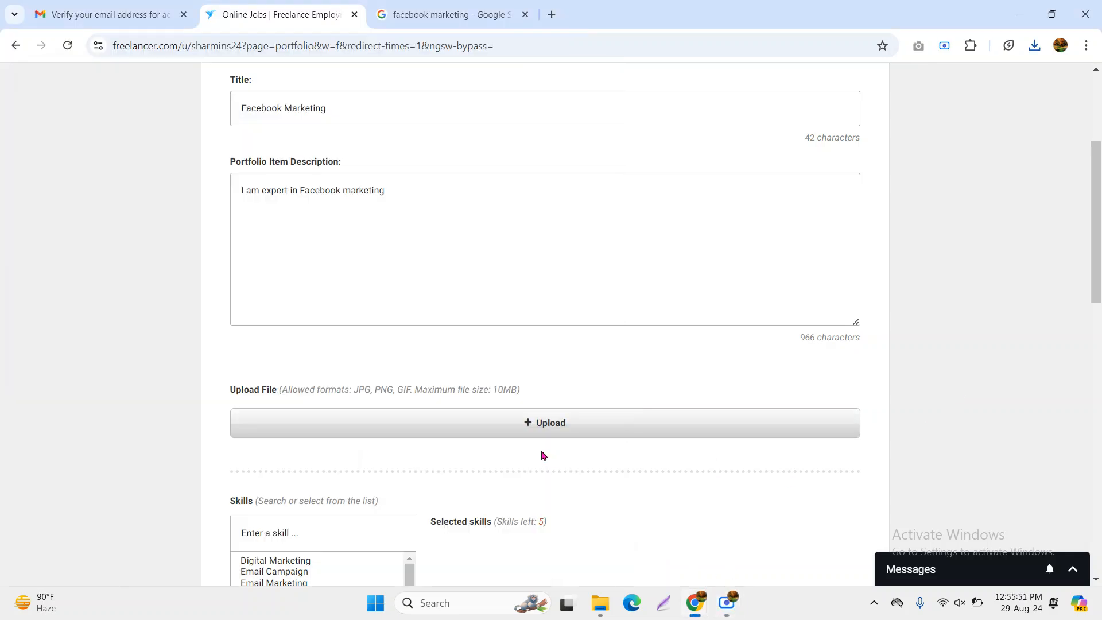
# Attach the Desktop image a.jpg to the portfolio item
pyautogui.click(550, 423)
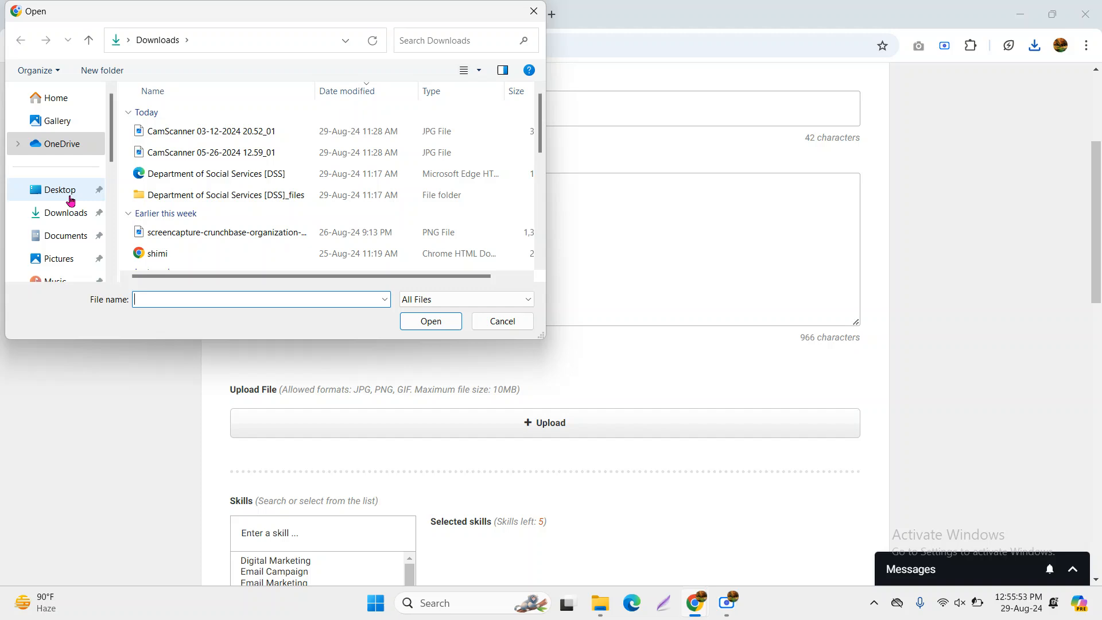
pyautogui.click(67, 218)
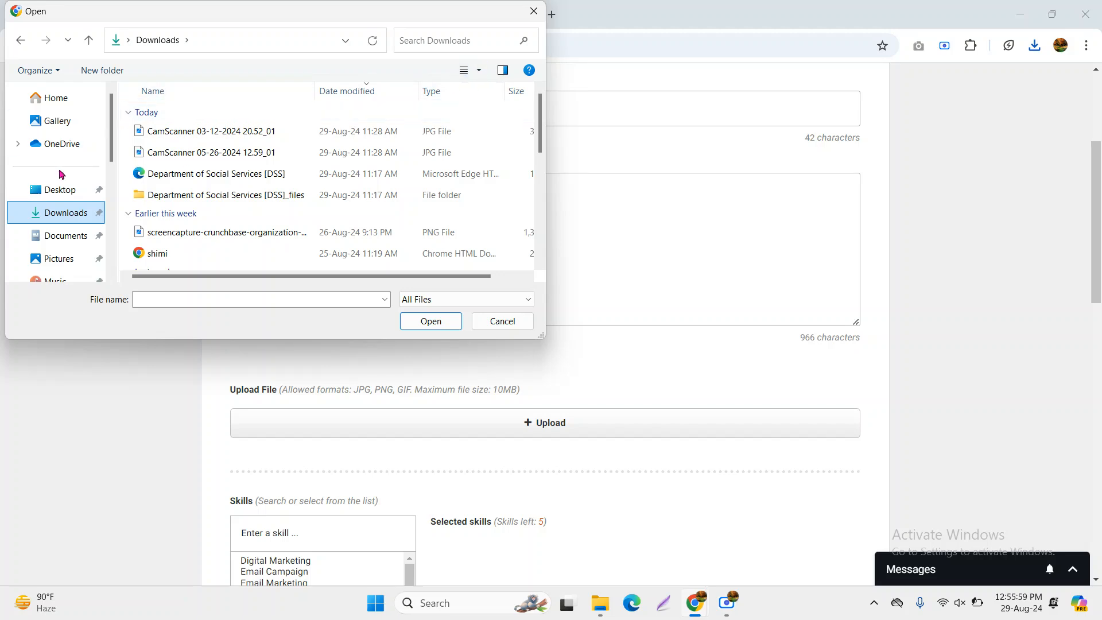
pyautogui.click(69, 198)
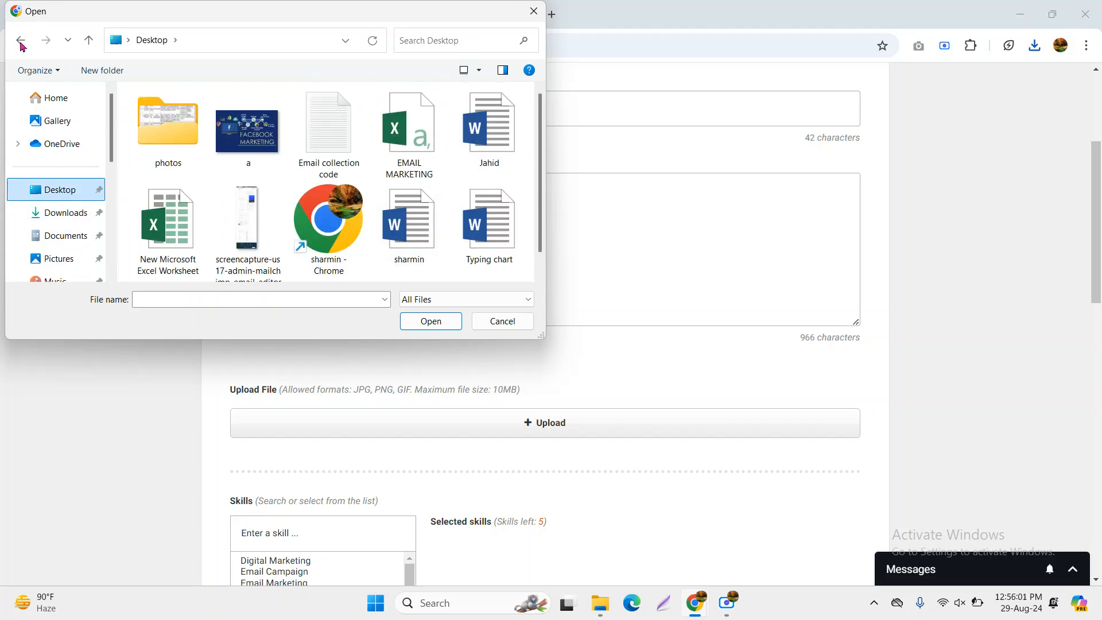
pyautogui.click(251, 121)
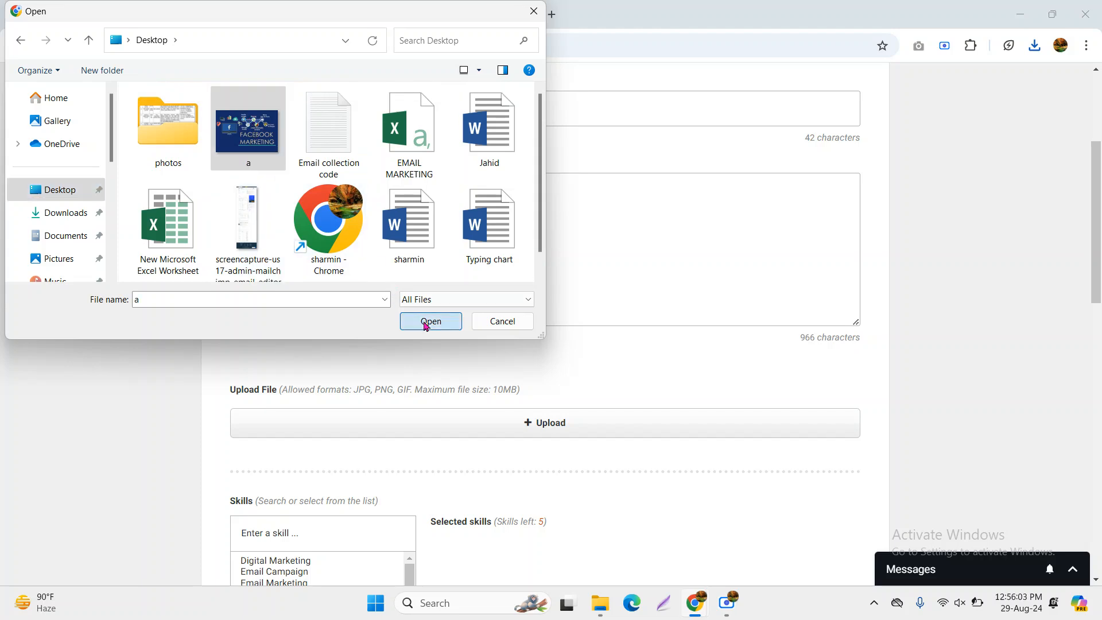
pyautogui.click(430, 321)
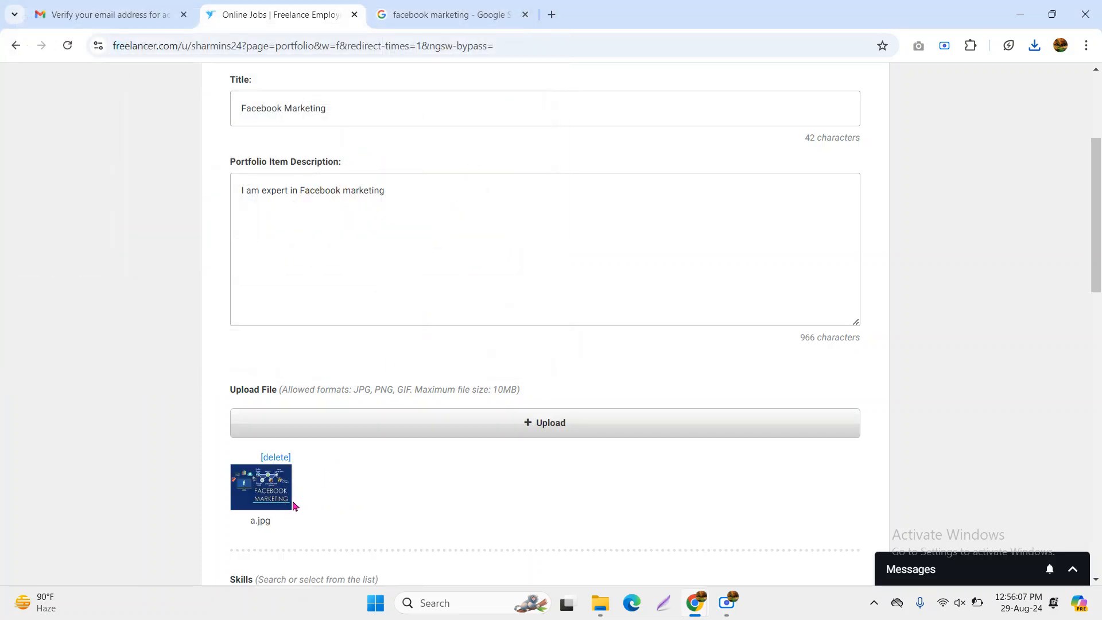
# Add Facebook Ads and Facebook Marketing as the item's skills
pyautogui.scroll(-1, 285, 465)
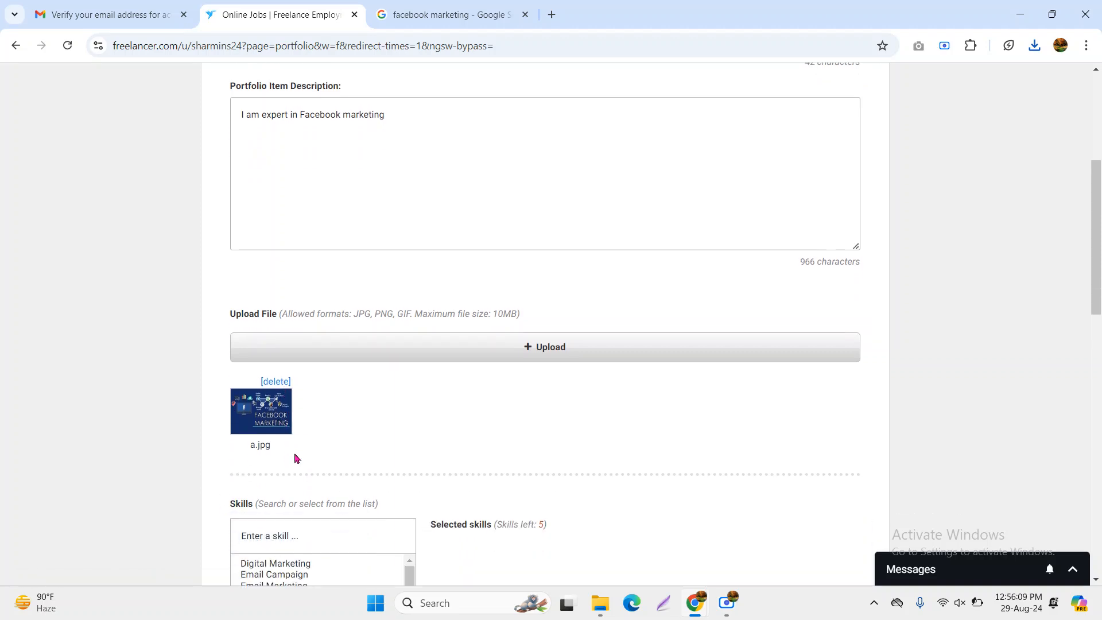
pyautogui.scroll(-2, 296, 457)
pyautogui.click(276, 396)
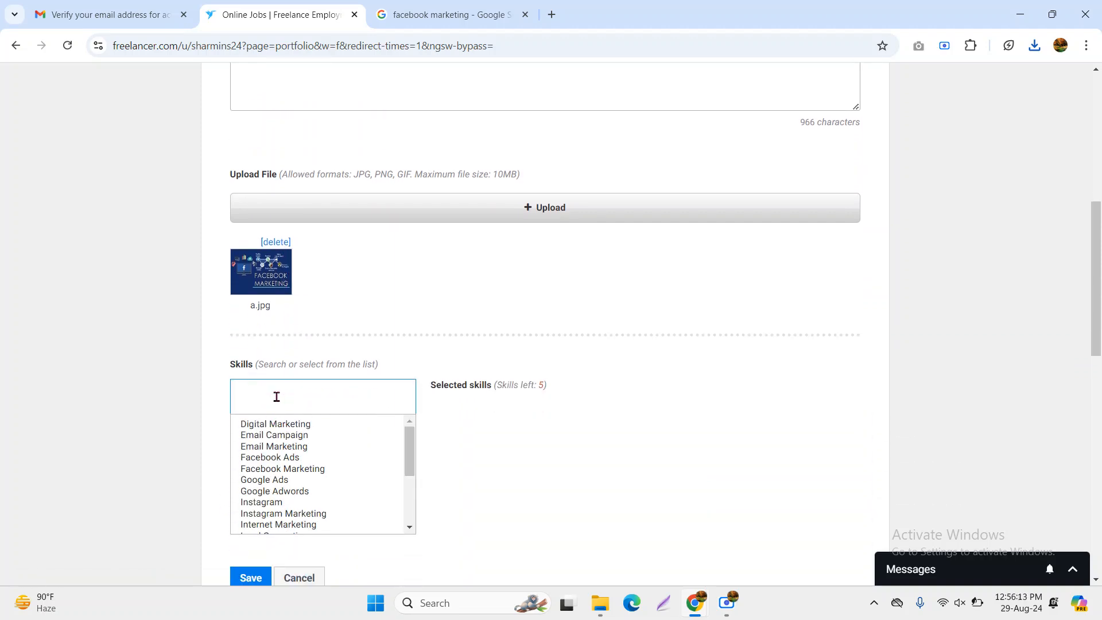
pyautogui.click(292, 430)
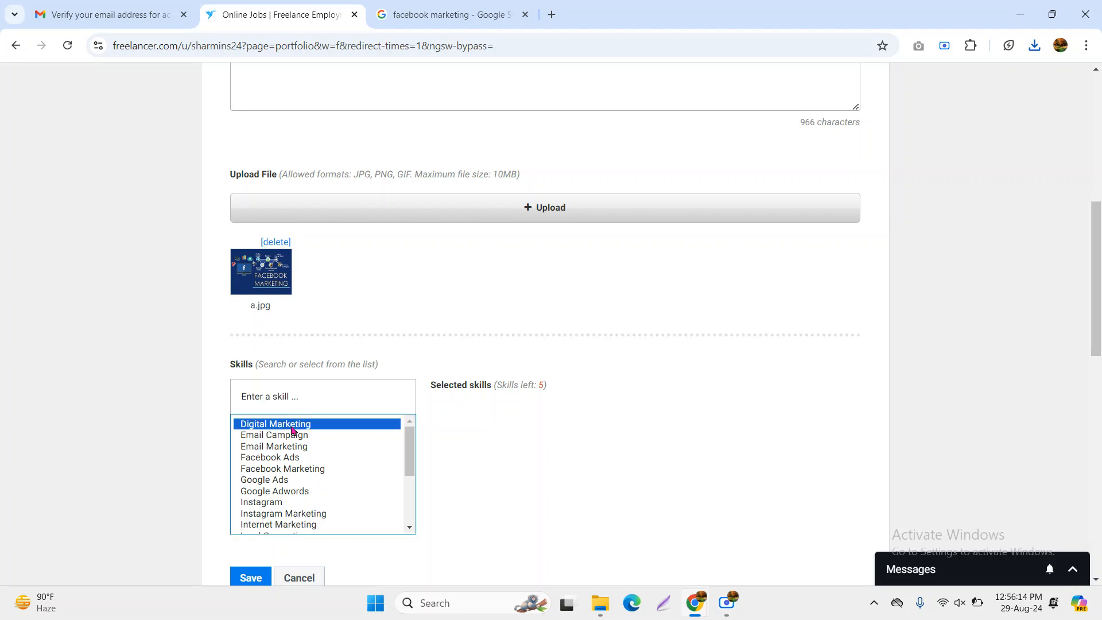
pyautogui.click(287, 457)
pyautogui.click(285, 470)
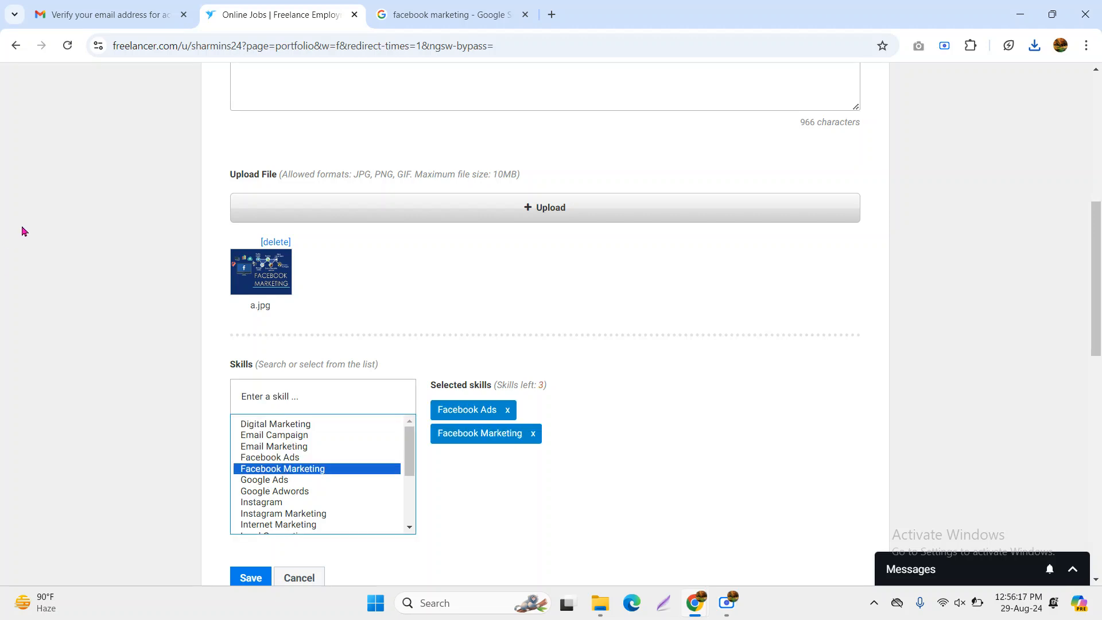
# Add Social Media Marketing, Virtual Assistant and Internet Marketing skills, then save the item
pyautogui.scroll(-3, 290, 488)
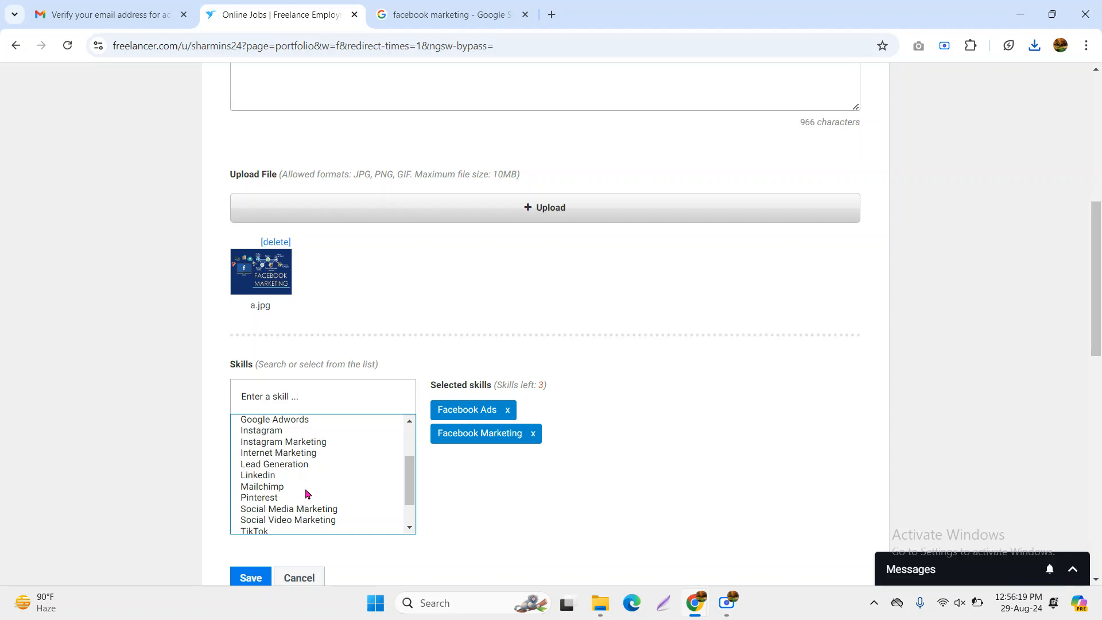
pyautogui.click(299, 510)
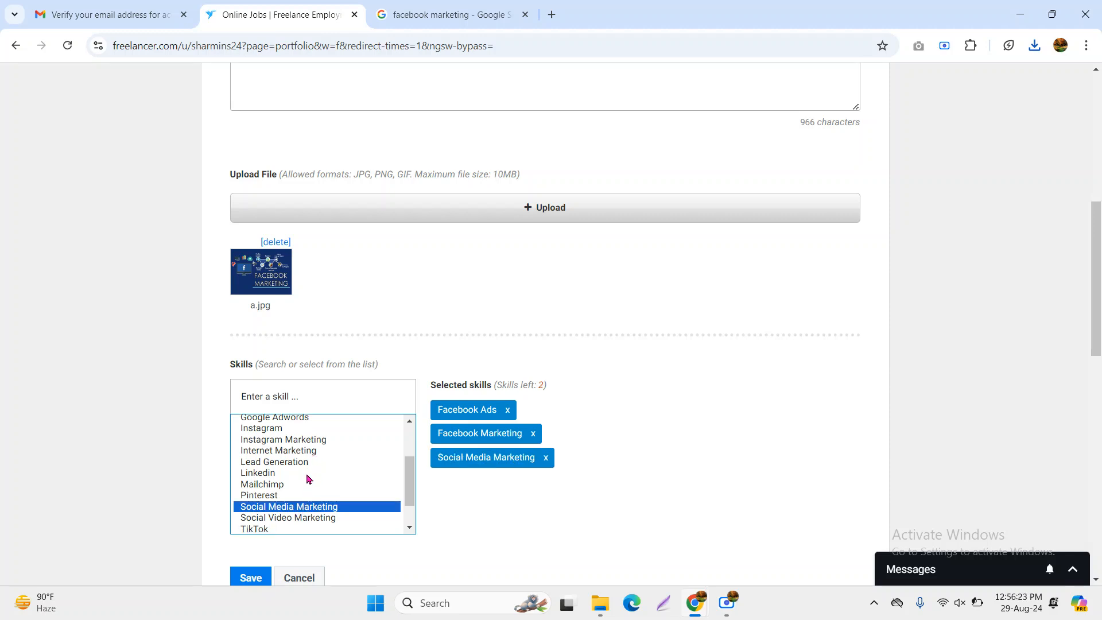
pyautogui.scroll(-2, 309, 479)
pyautogui.click(288, 514)
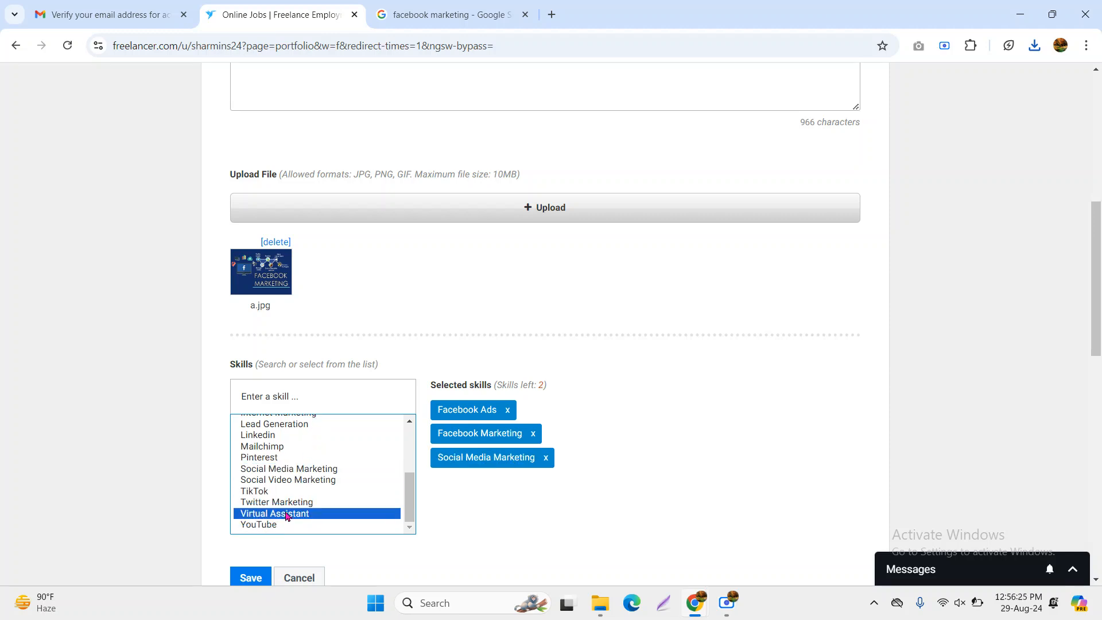
pyautogui.scroll(3, 292, 503)
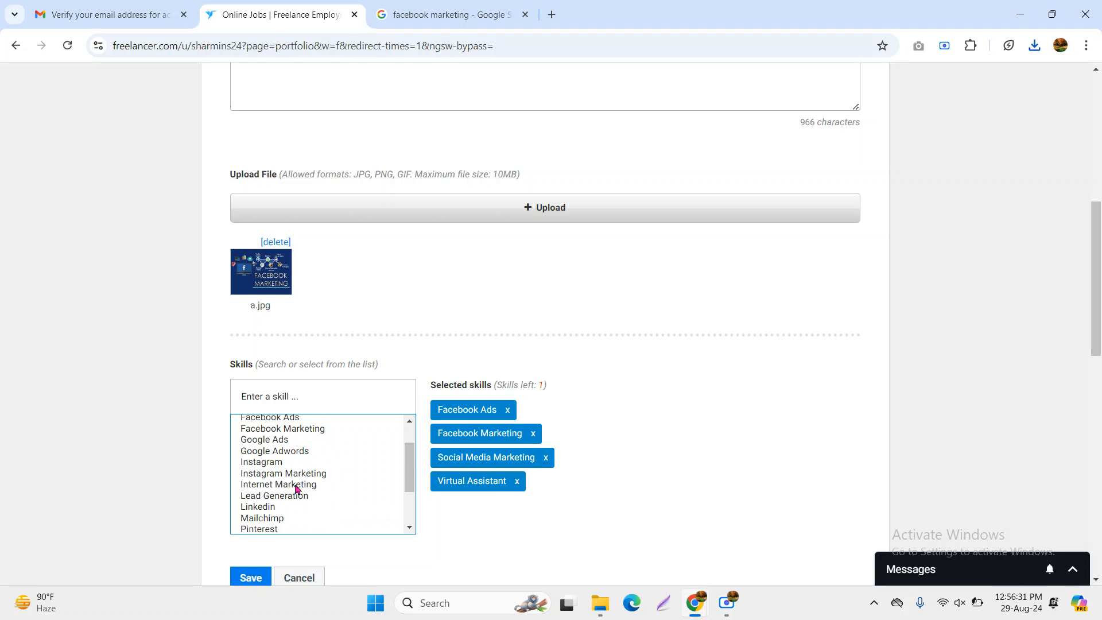
pyautogui.click(295, 486)
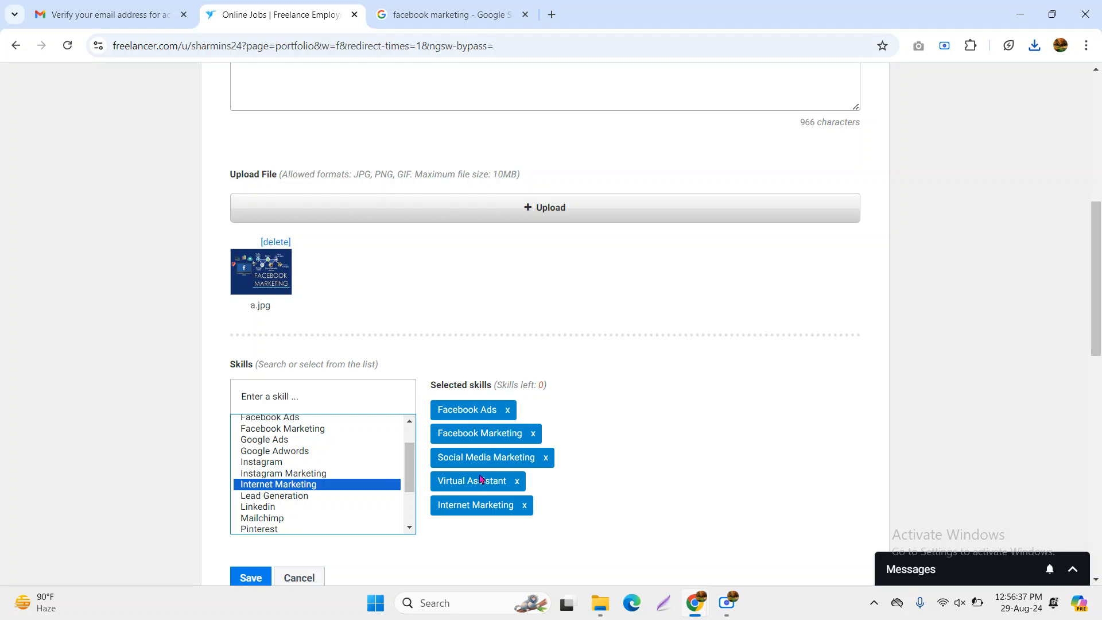
pyautogui.scroll(-3, 356, 467)
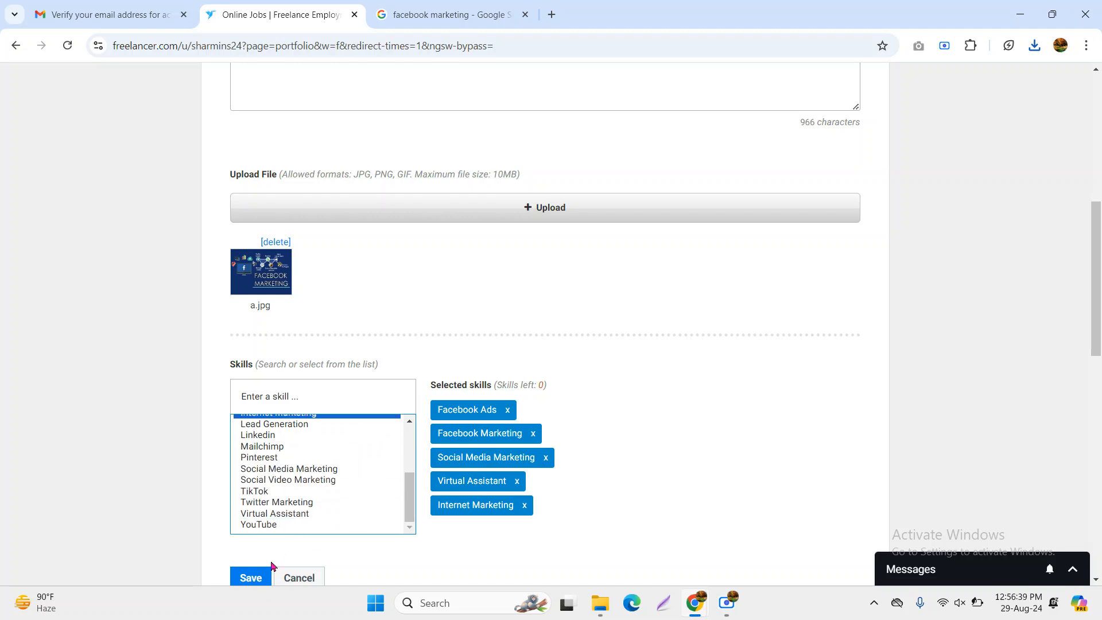
pyautogui.click(251, 578)
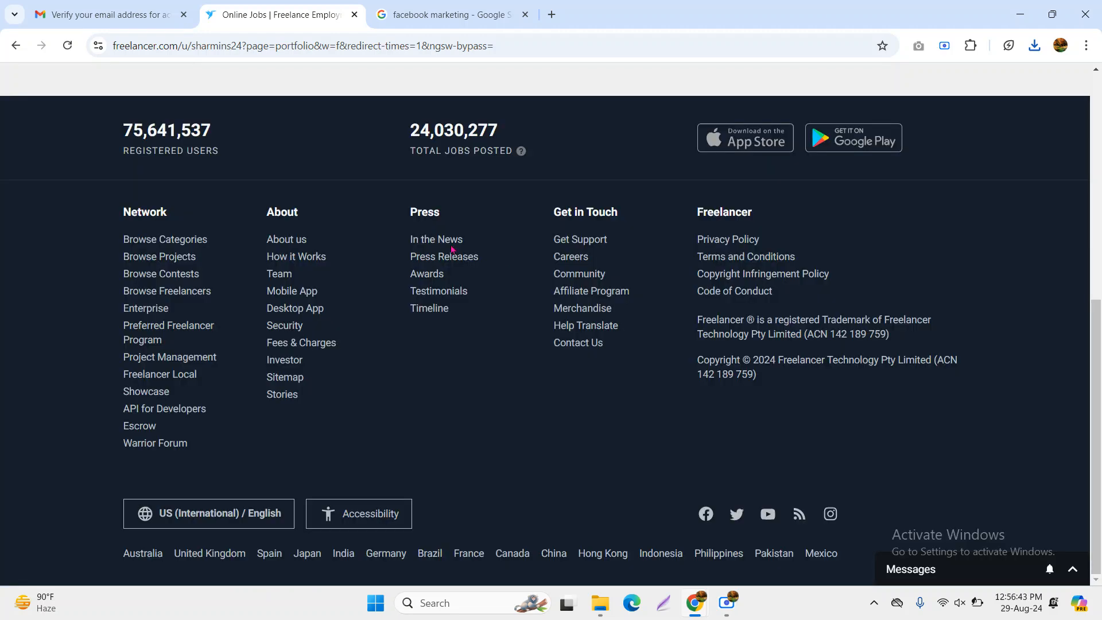
# Begin a second portfolio item, clicking into its title and description fields
pyautogui.scroll(7, 303, 290)
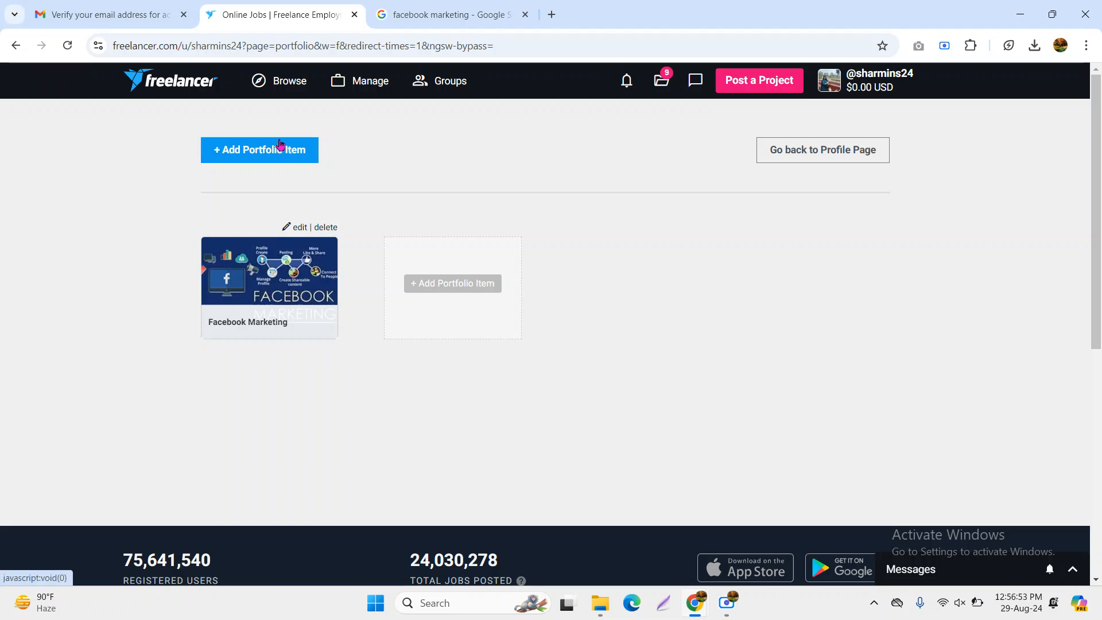
pyautogui.click(439, 287)
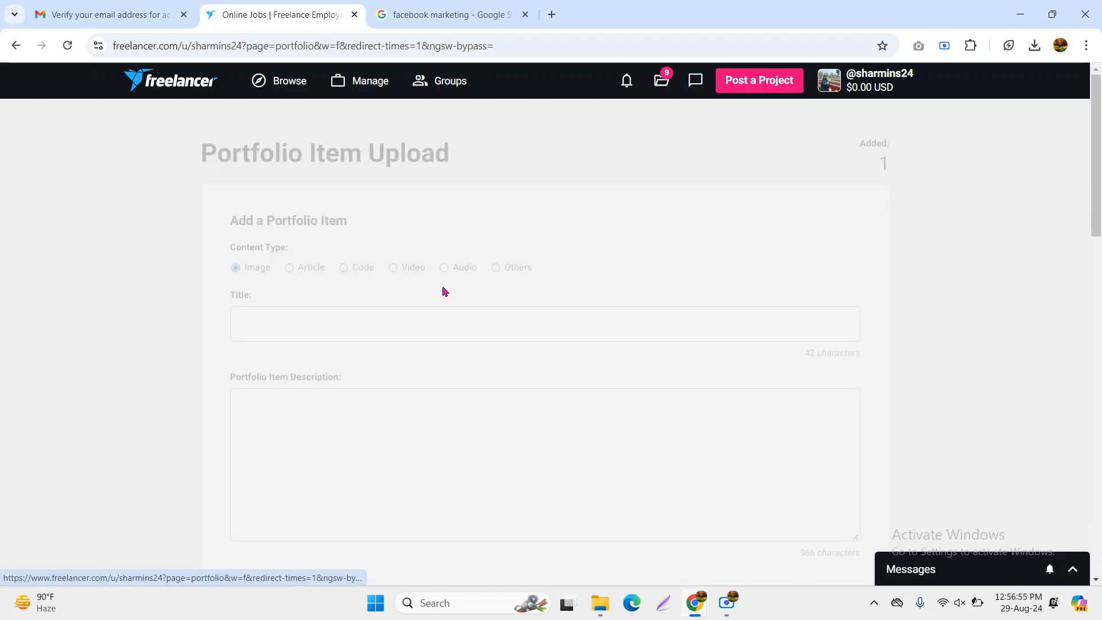
pyautogui.click(261, 321)
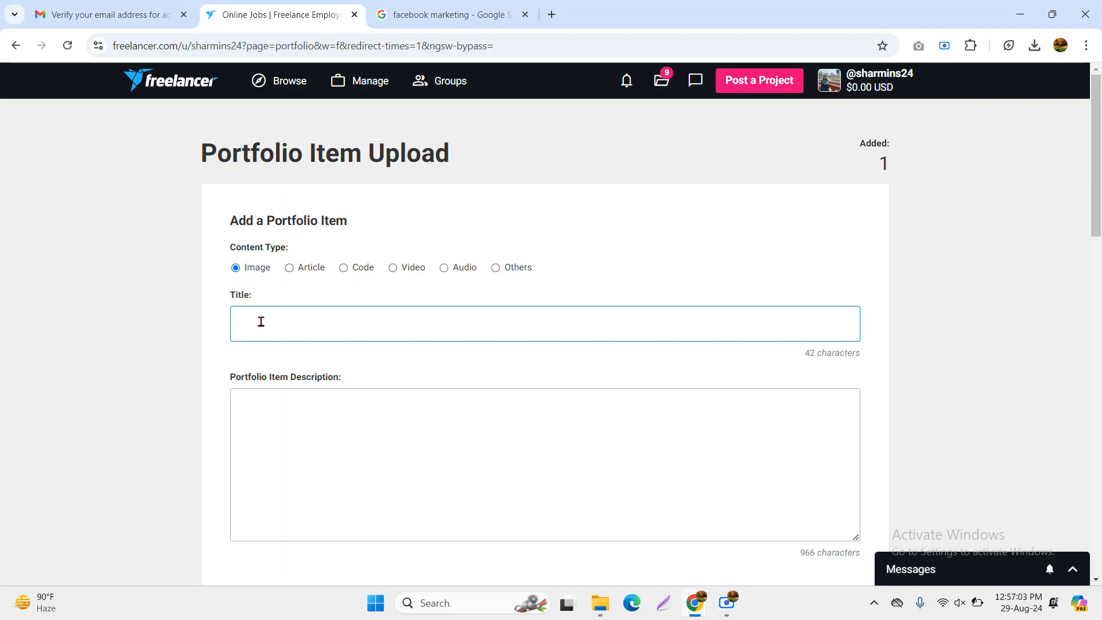
pyautogui.scroll(-1, 337, 369)
pyautogui.click(295, 349)
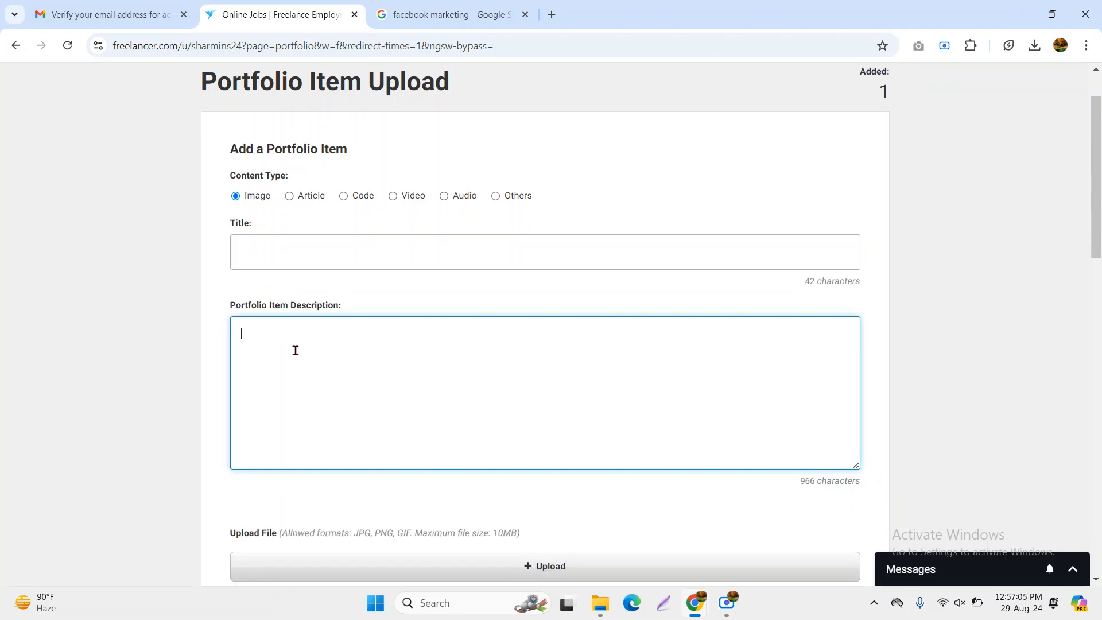
# Discard the empty second item, leaving Facebook Marketing as the only listed portfolio item
pyautogui.scroll(-3, 404, 385)
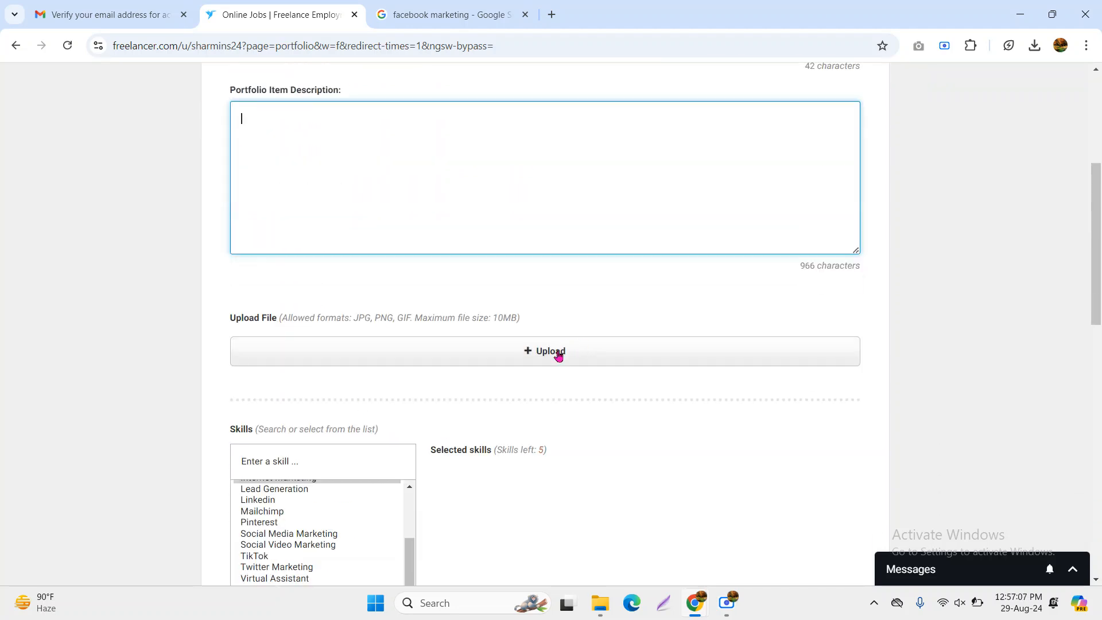
pyautogui.scroll(-1, 559, 356)
pyautogui.scroll(-1, 560, 356)
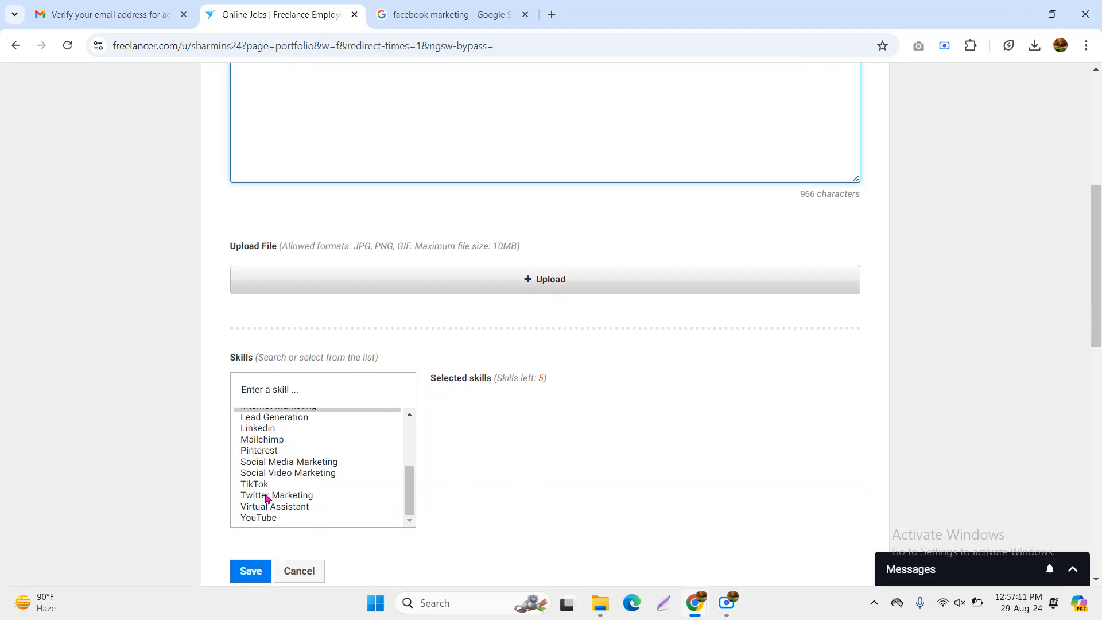
pyautogui.scroll(3, 266, 494)
pyautogui.scroll(1, 289, 485)
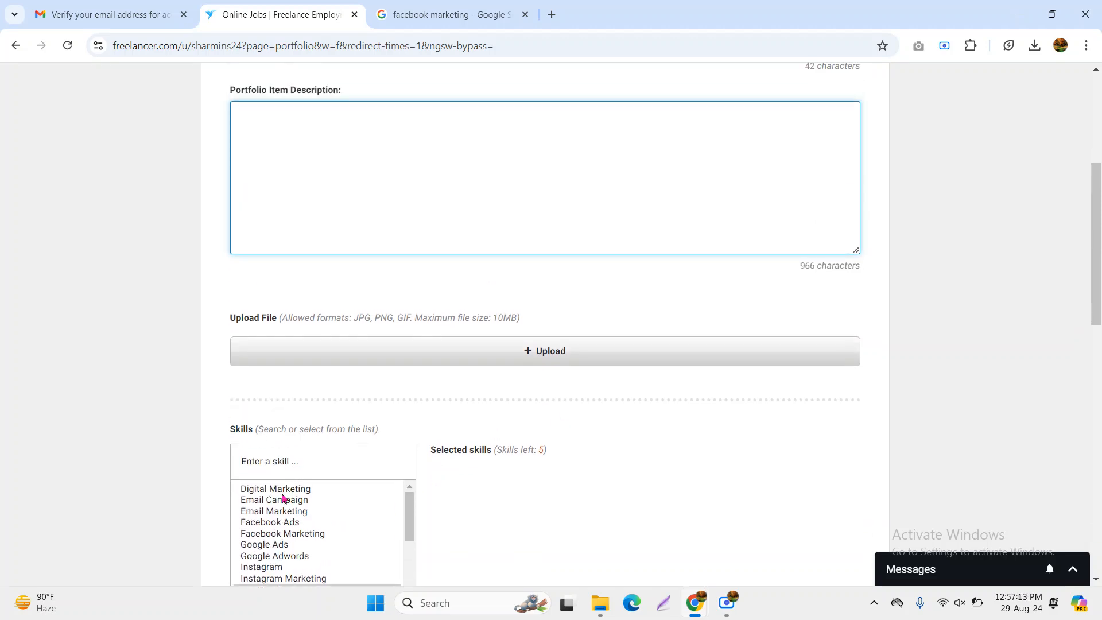
pyautogui.scroll(-3, 273, 521)
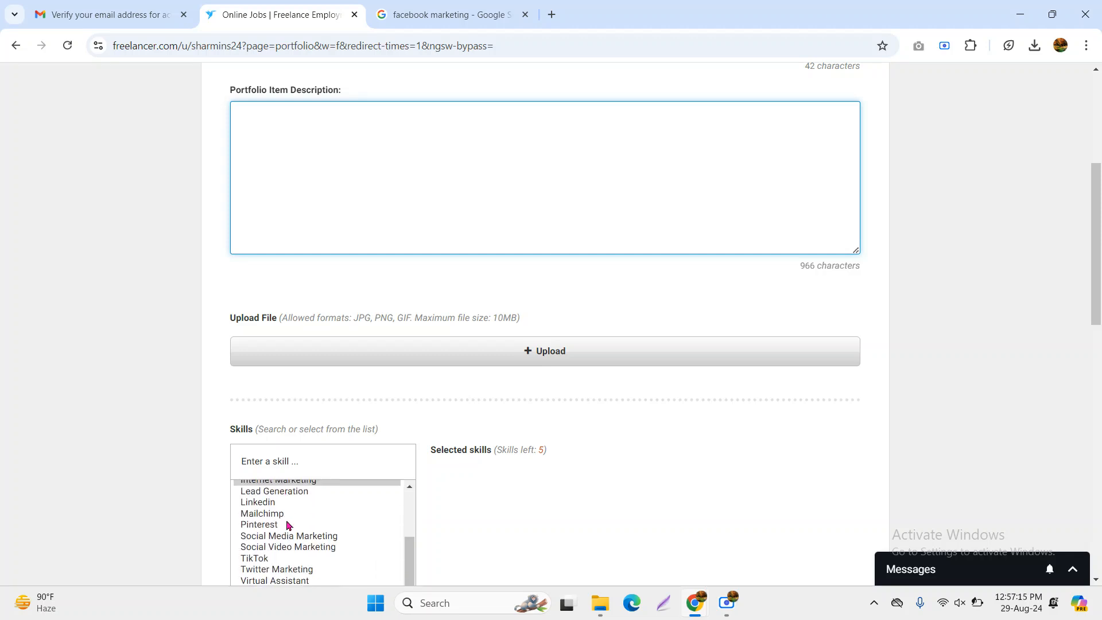
pyautogui.scroll(-6, 445, 525)
pyautogui.scroll(10, 322, 356)
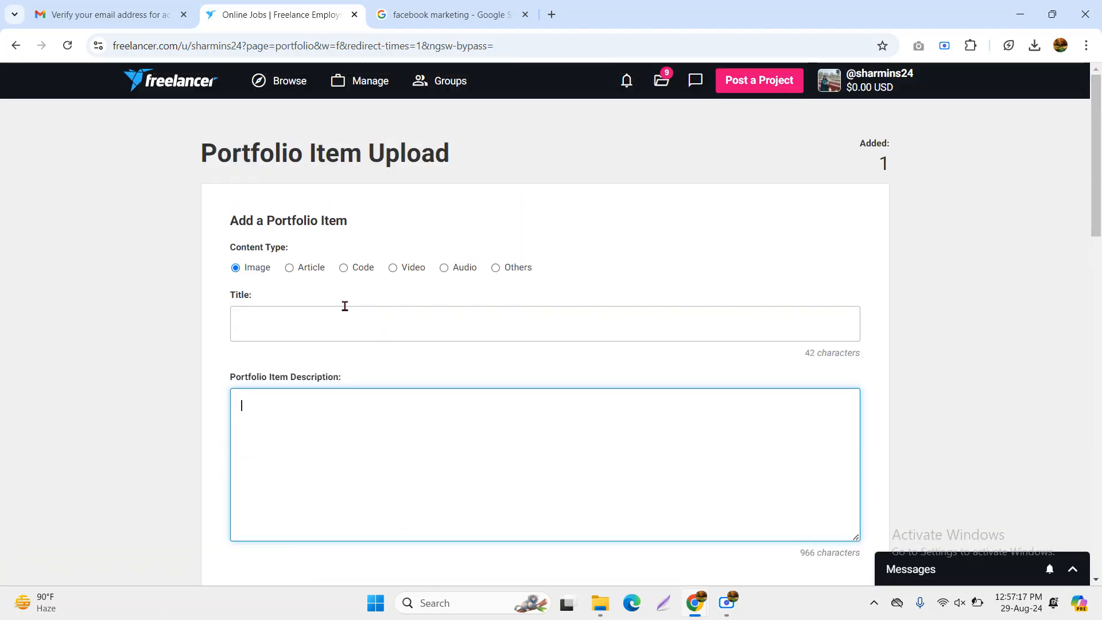
pyautogui.scroll(-12, 524, 287)
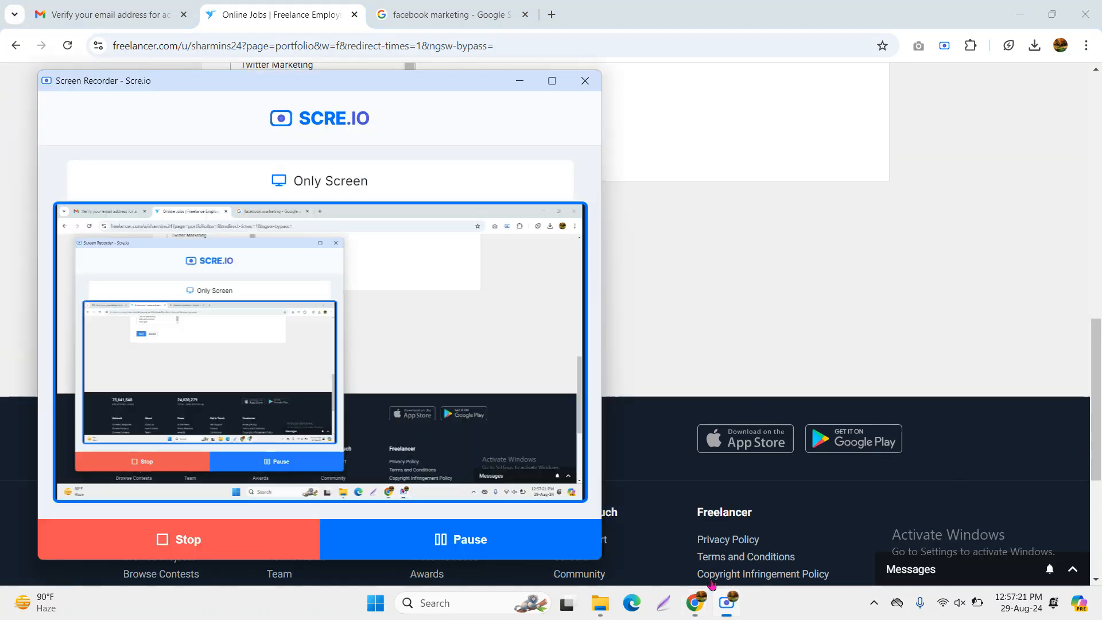
pyautogui.click(302, 145)
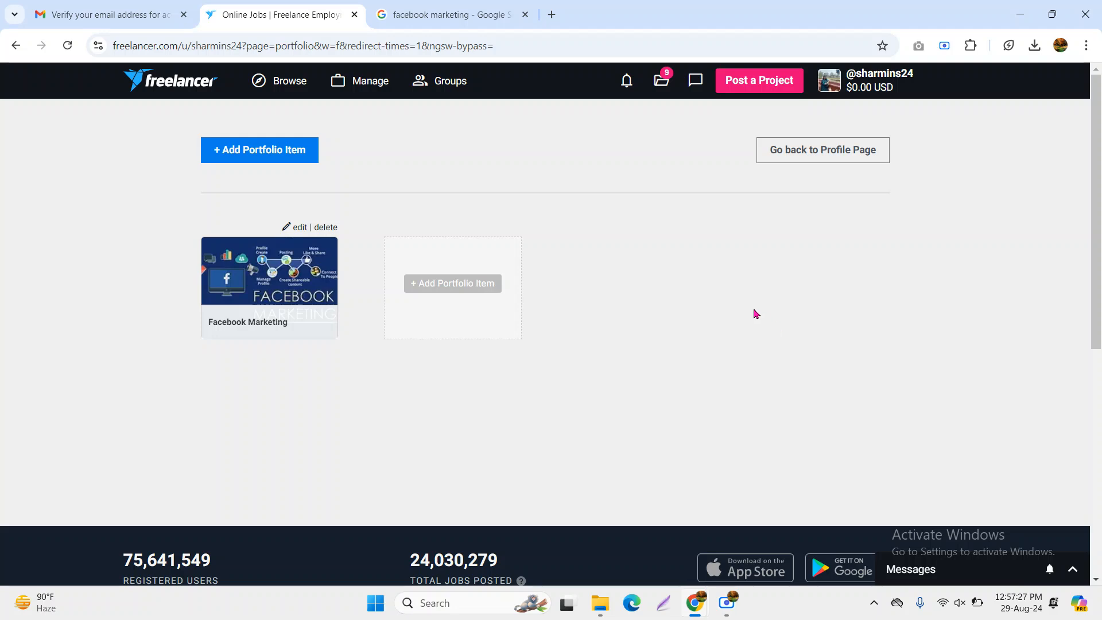
# Return to the profile and scroll past the 0 Reviews heading to the empty Experience section
pyautogui.click(828, 151)
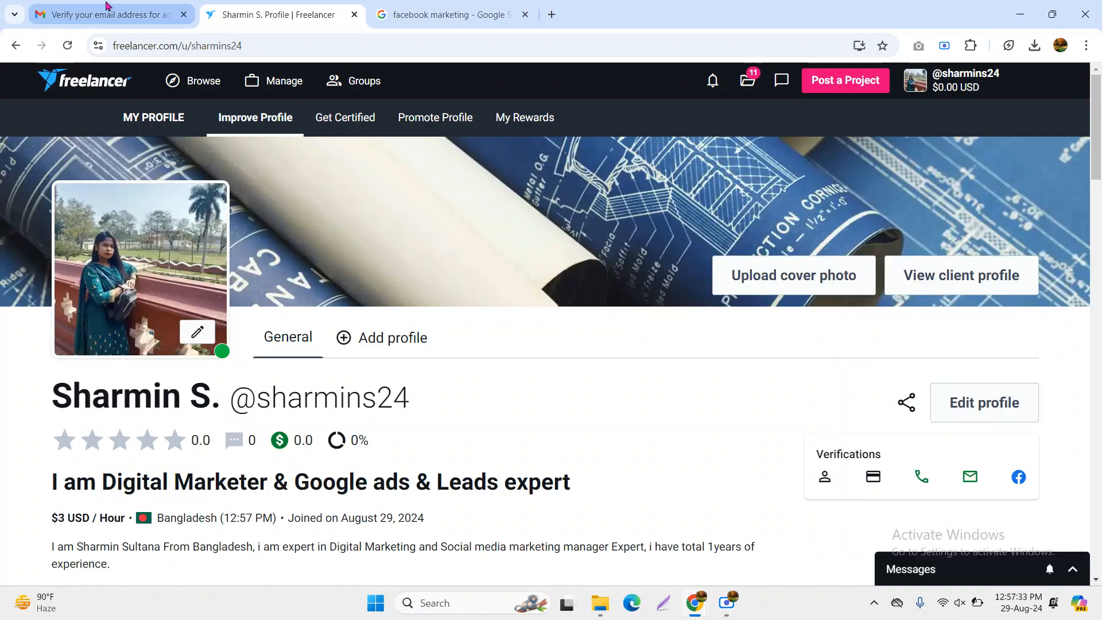
pyautogui.scroll(-15, 566, 389)
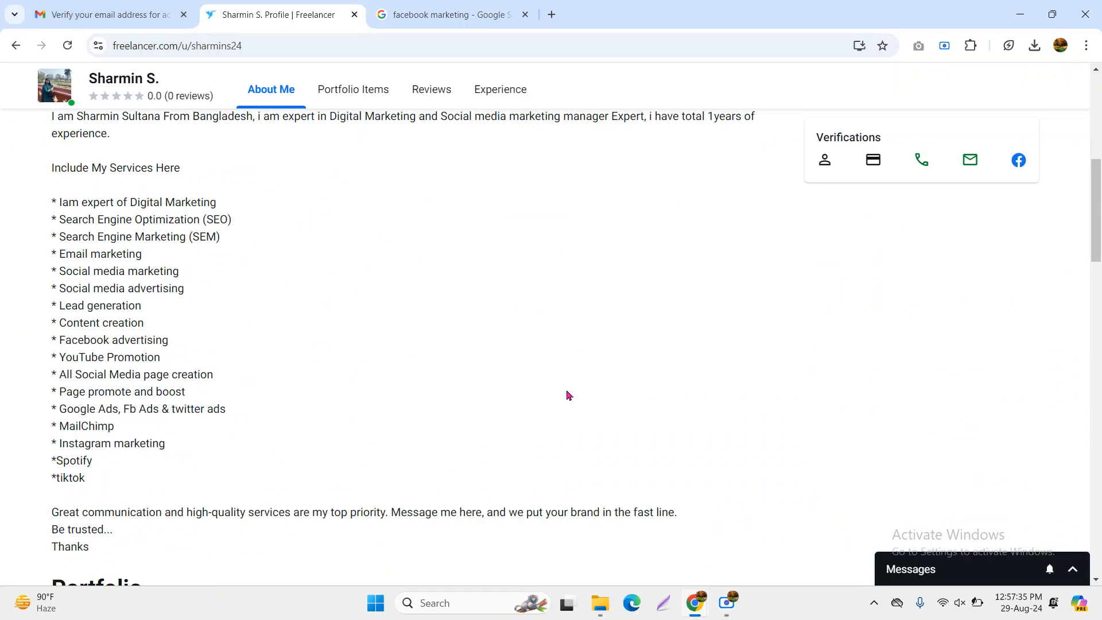
pyautogui.scroll(-12, 377, 352)
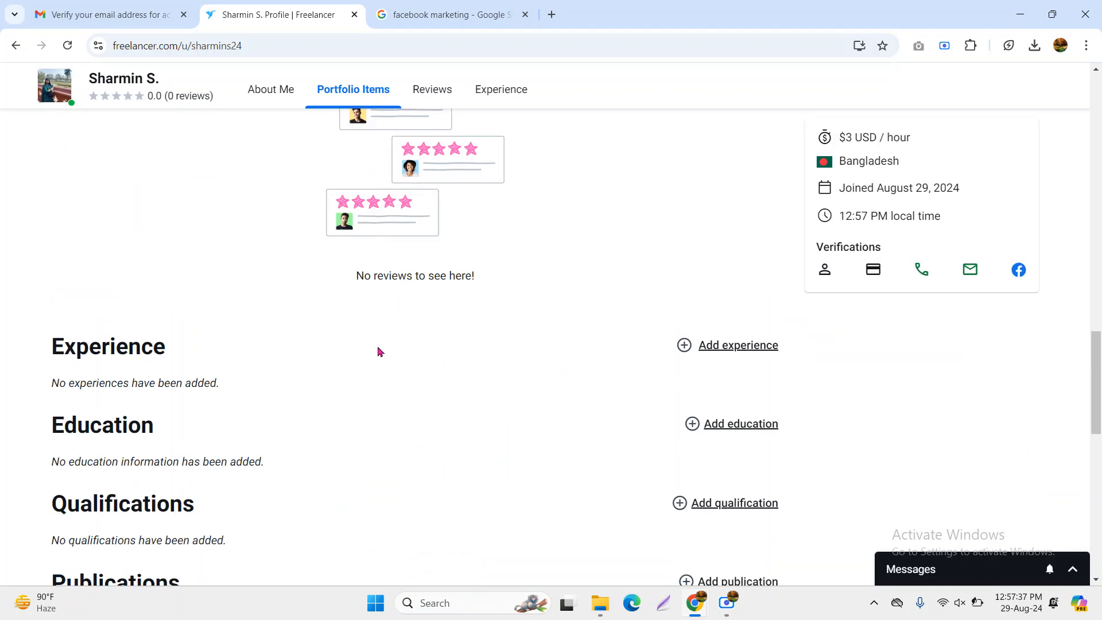
pyautogui.scroll(7, 379, 344)
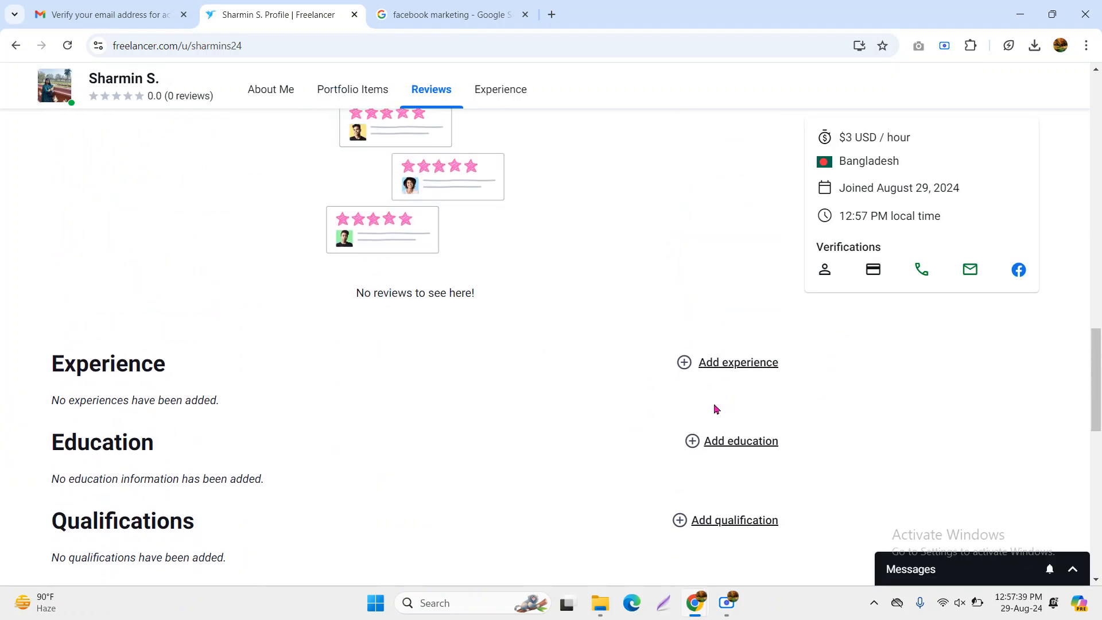
pyautogui.scroll(10, 458, 402)
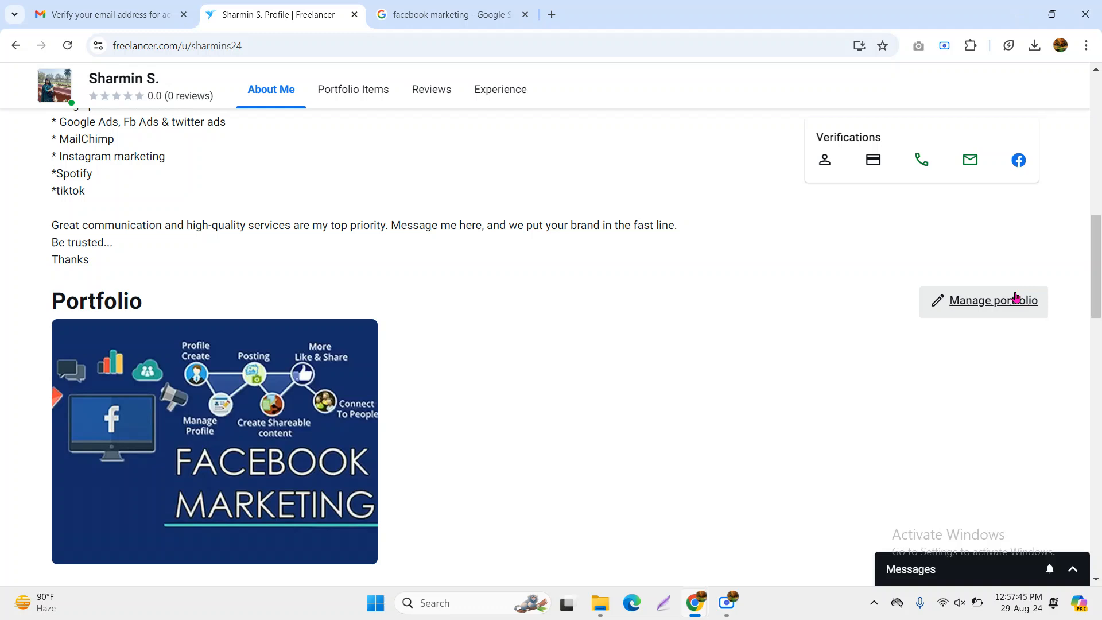
pyautogui.scroll(-1, 610, 374)
pyautogui.scroll(-5, 610, 373)
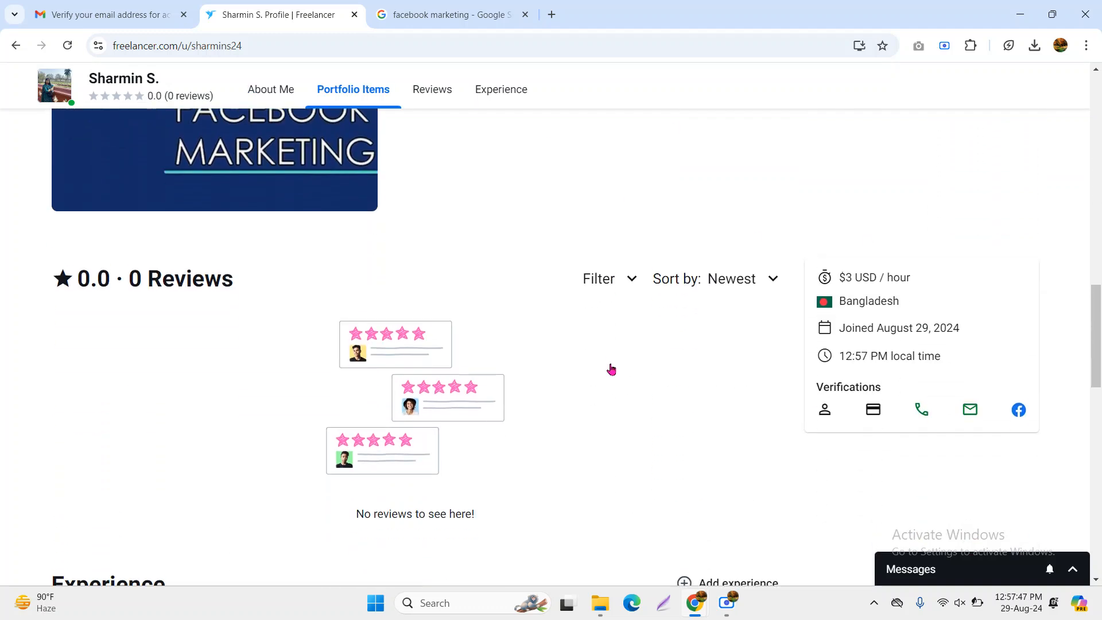
pyautogui.moveTo(73, 203); pyautogui.dragTo(266, 220)
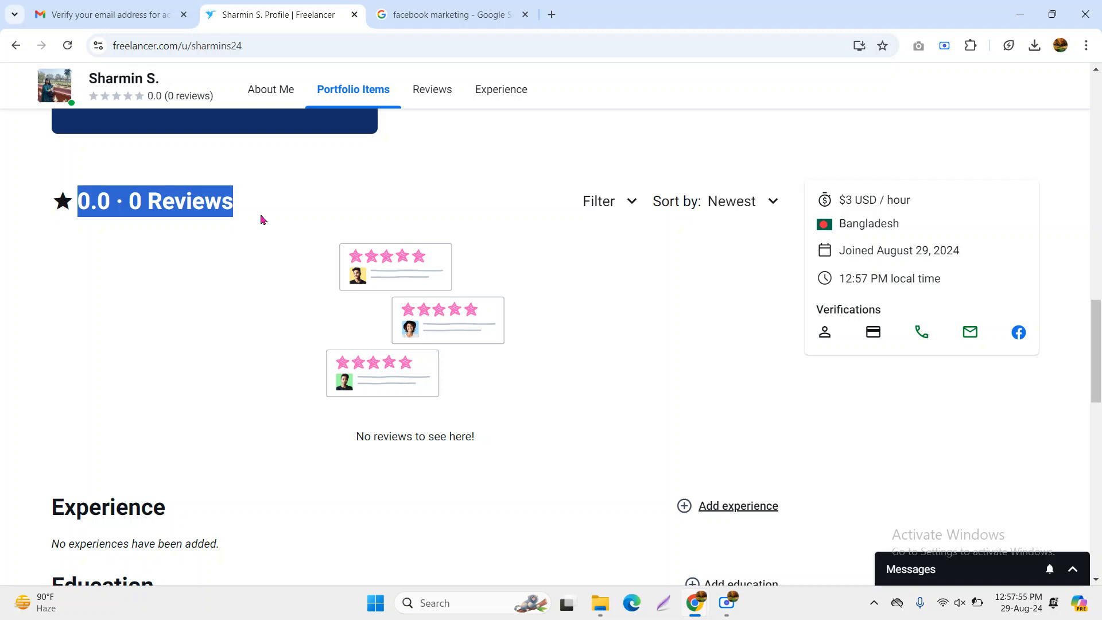
pyautogui.scroll(-3, 253, 298)
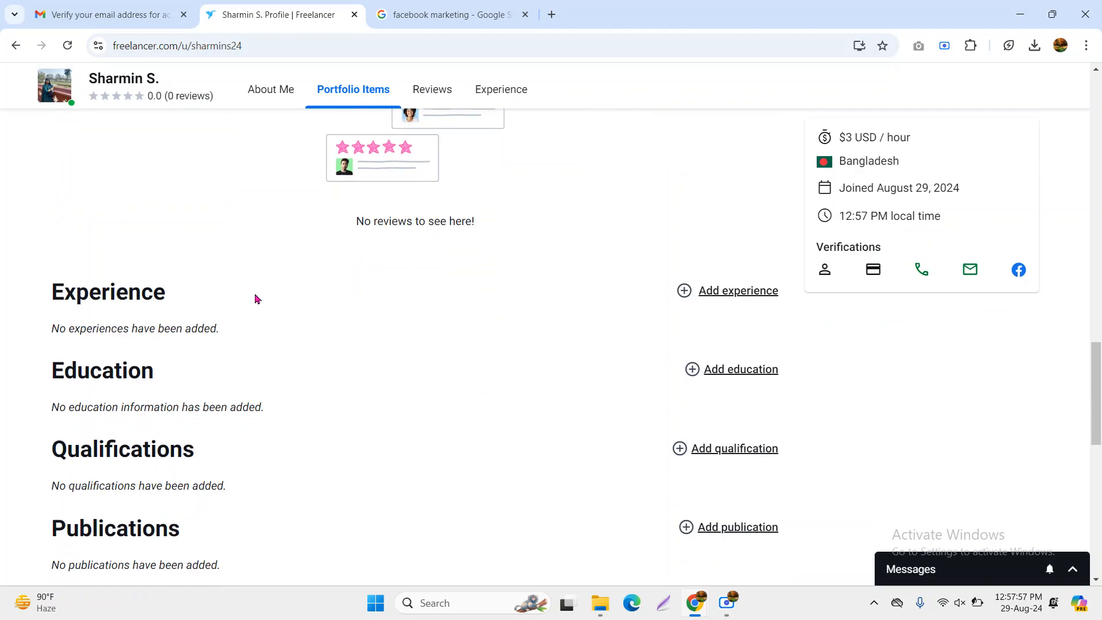
pyautogui.moveTo(51, 297); pyautogui.dragTo(191, 304)
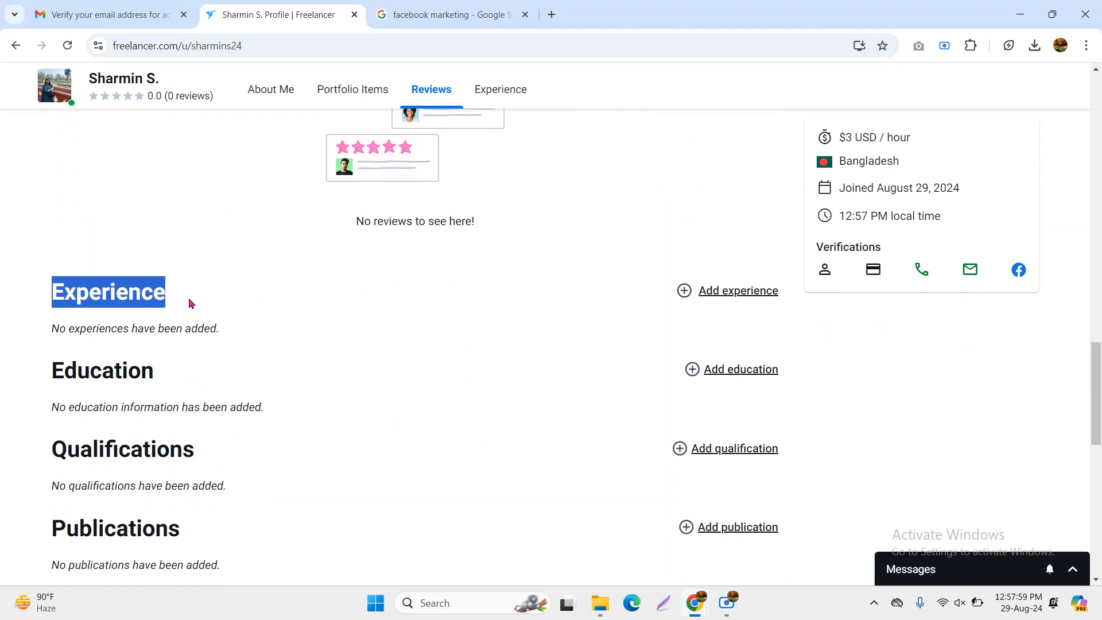
# Start an experience entry titled 'Digital Marketing manager', fixing the 'Markeeting' typo
pyautogui.click(726, 293)
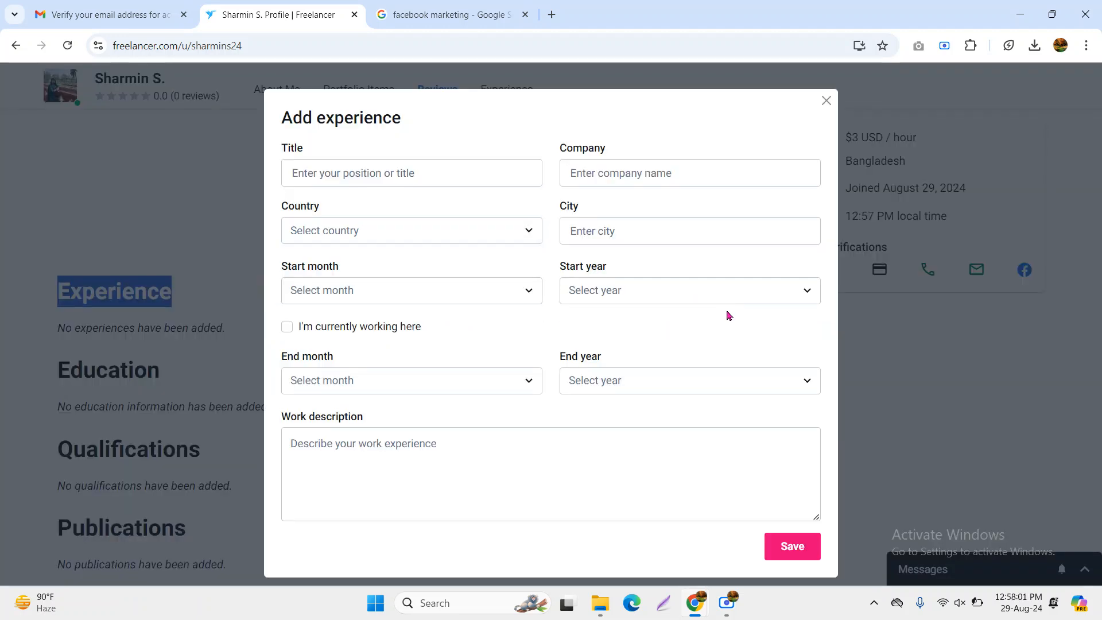
pyautogui.click(390, 173)
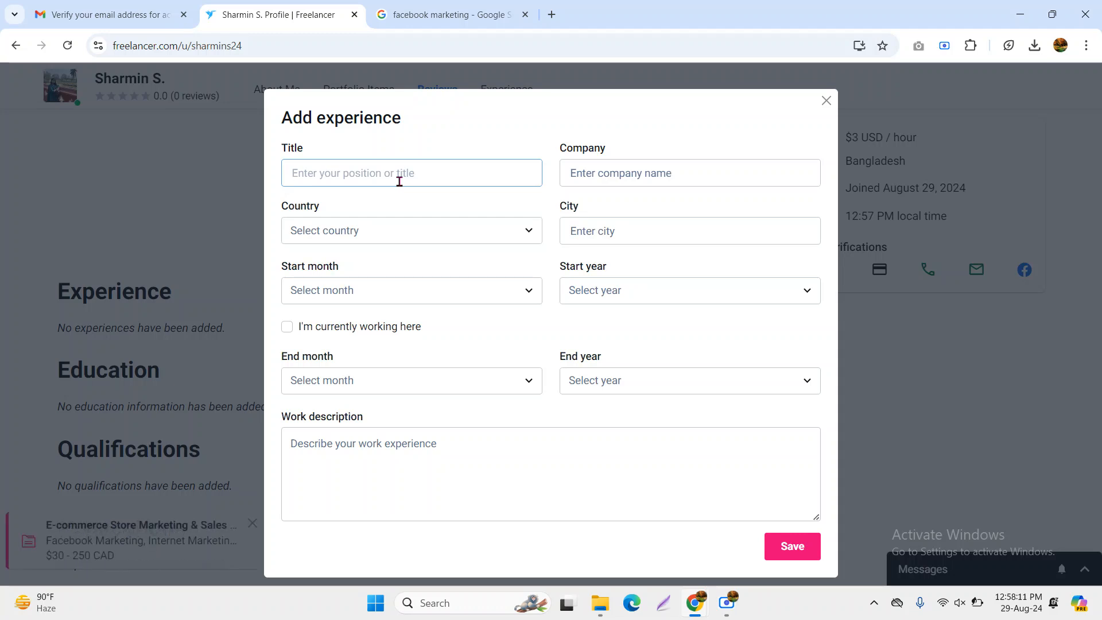
pyautogui.write('Digital Markeeting')
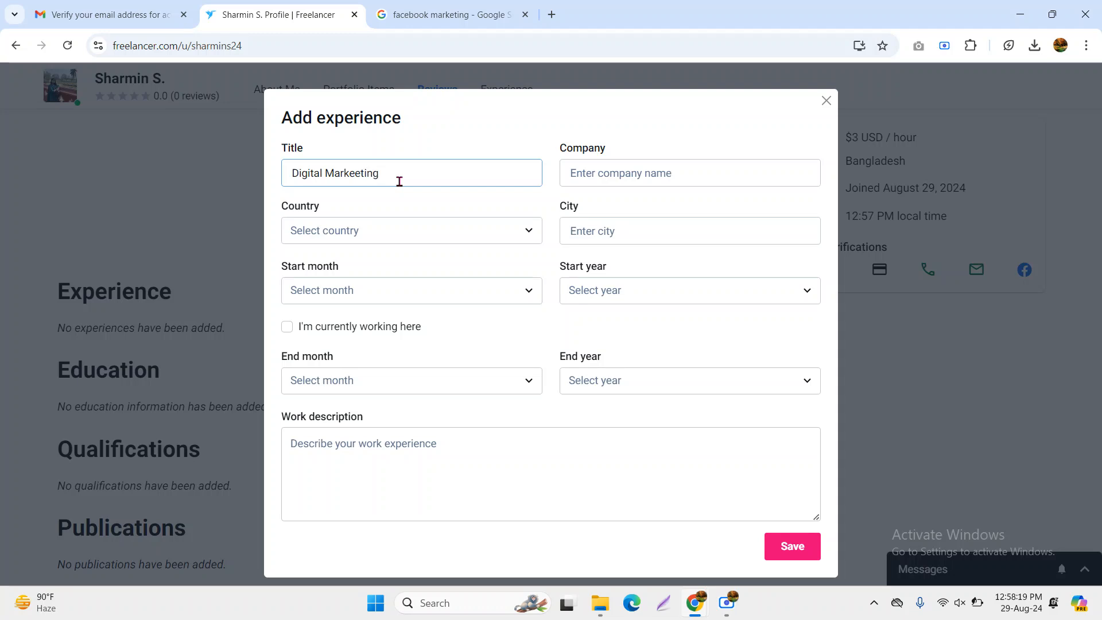
pyautogui.click(361, 172)
pyautogui.press('BackSpace')
pyautogui.write('manager')
pyautogui.click(376, 205)
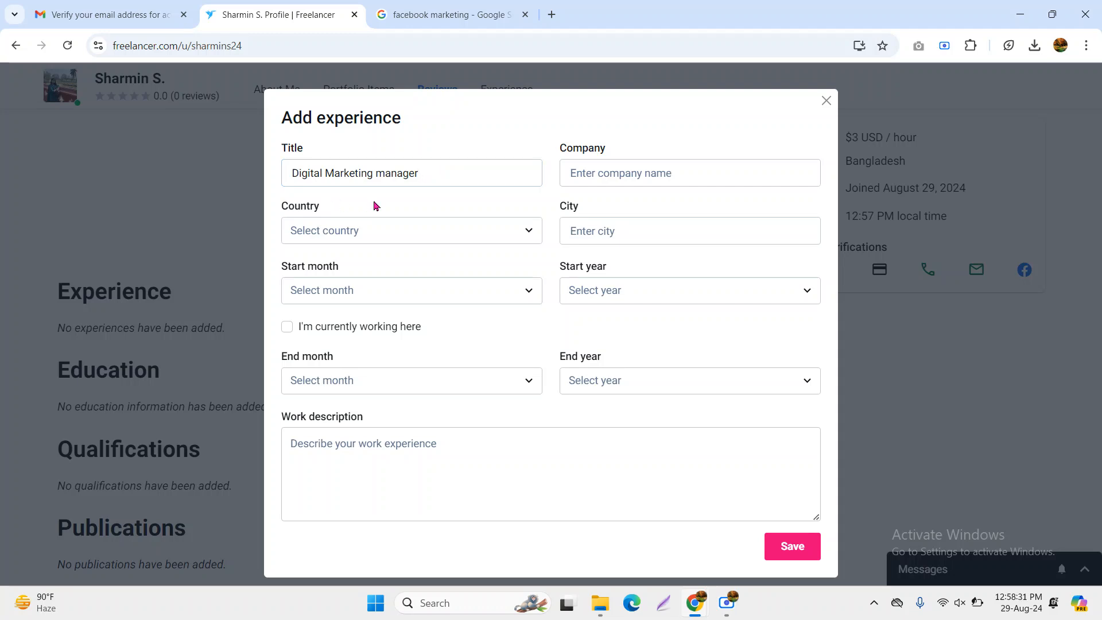
# Enter 'Tasfi it' as the experience entry's company
pyautogui.click(609, 174)
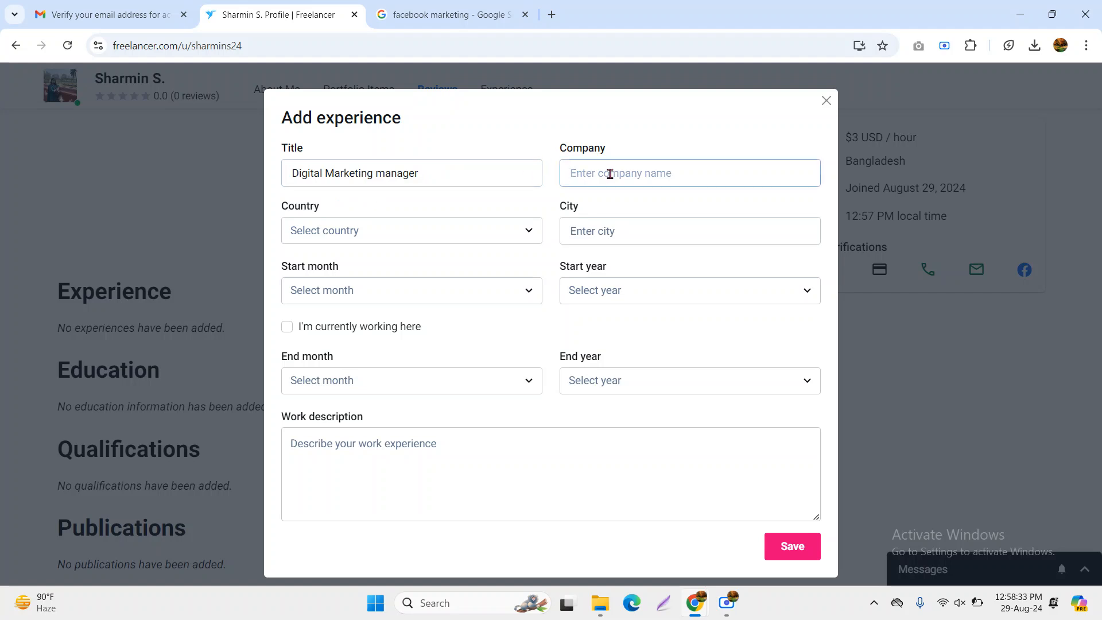
pyautogui.write('Tasfi it')
pyautogui.click(531, 136)
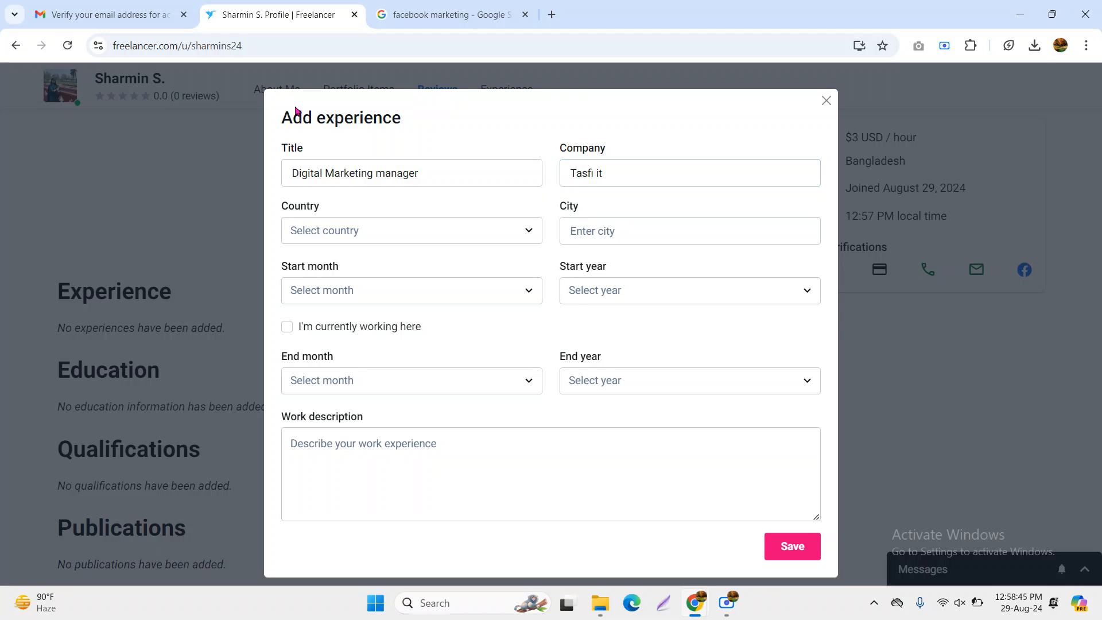
# Set the experience location to Bangladesh with the city Natore
pyautogui.click(389, 237)
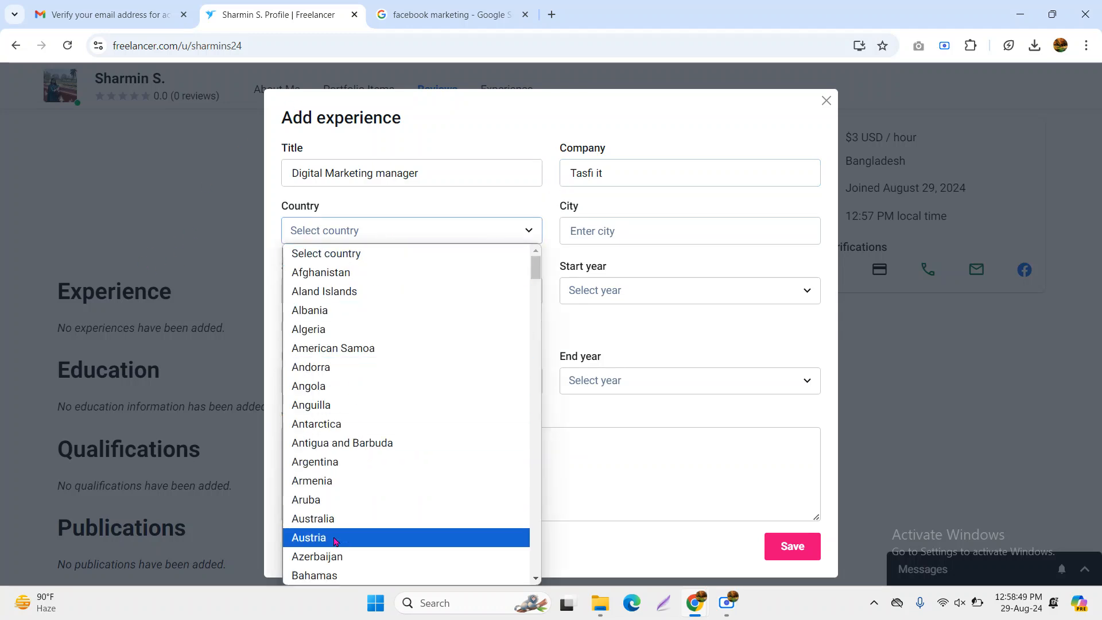
pyautogui.scroll(-3, 350, 522)
pyautogui.click(351, 471)
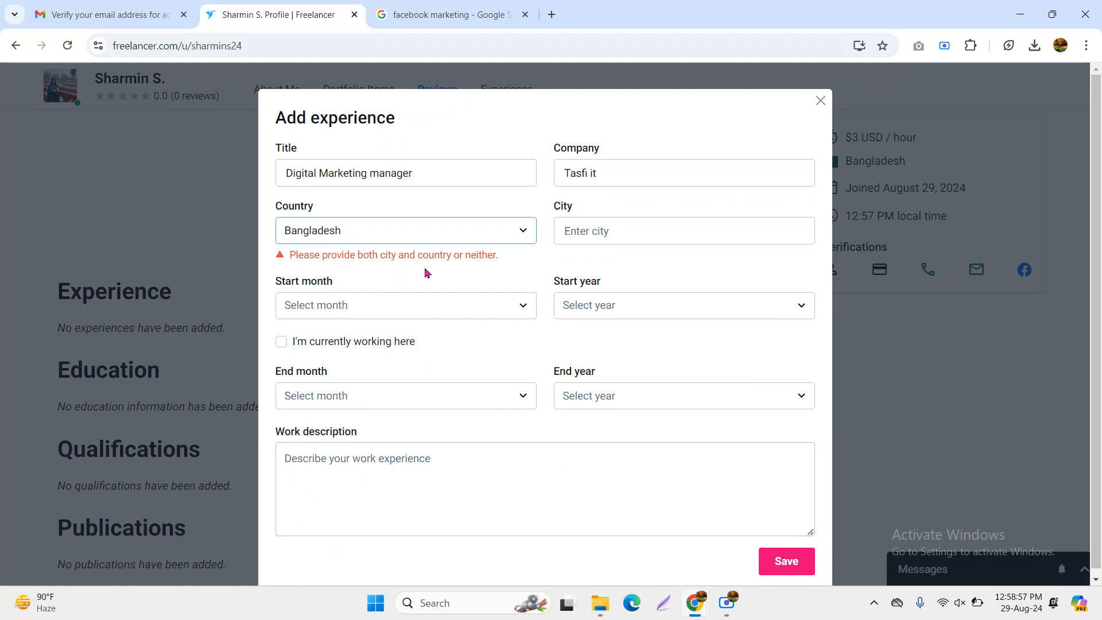
pyautogui.click(636, 230)
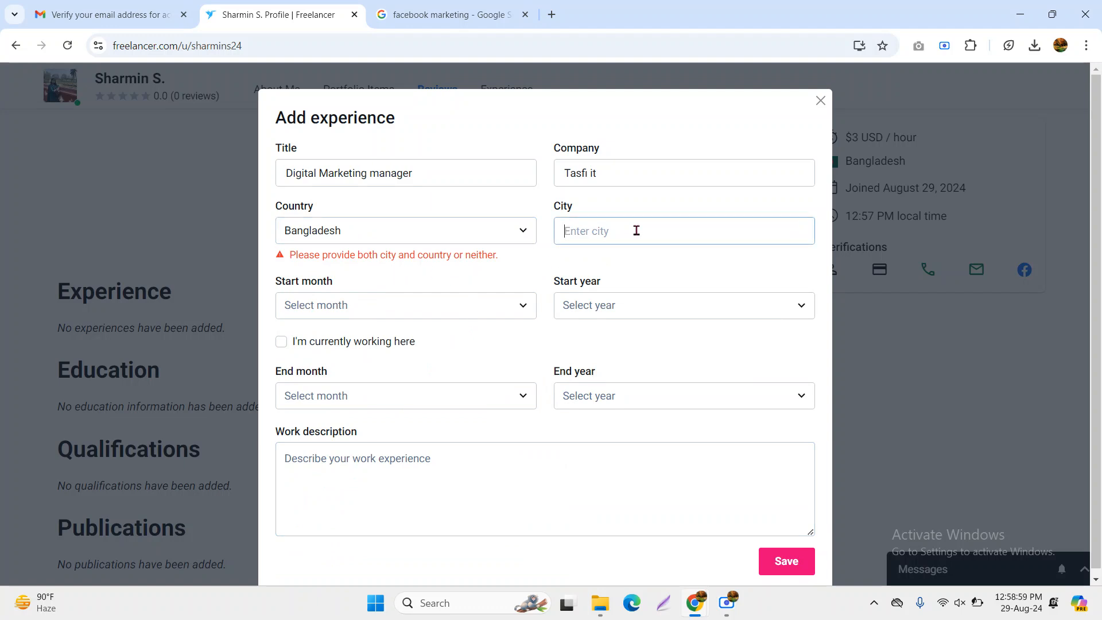
pyautogui.write('Natore')
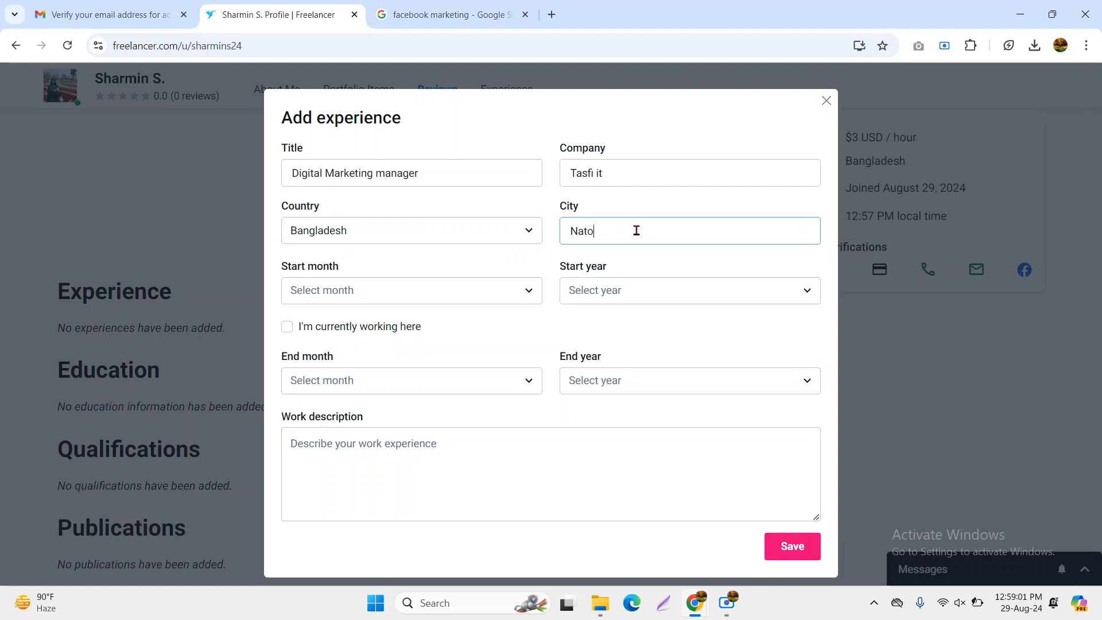
pyautogui.click(629, 127)
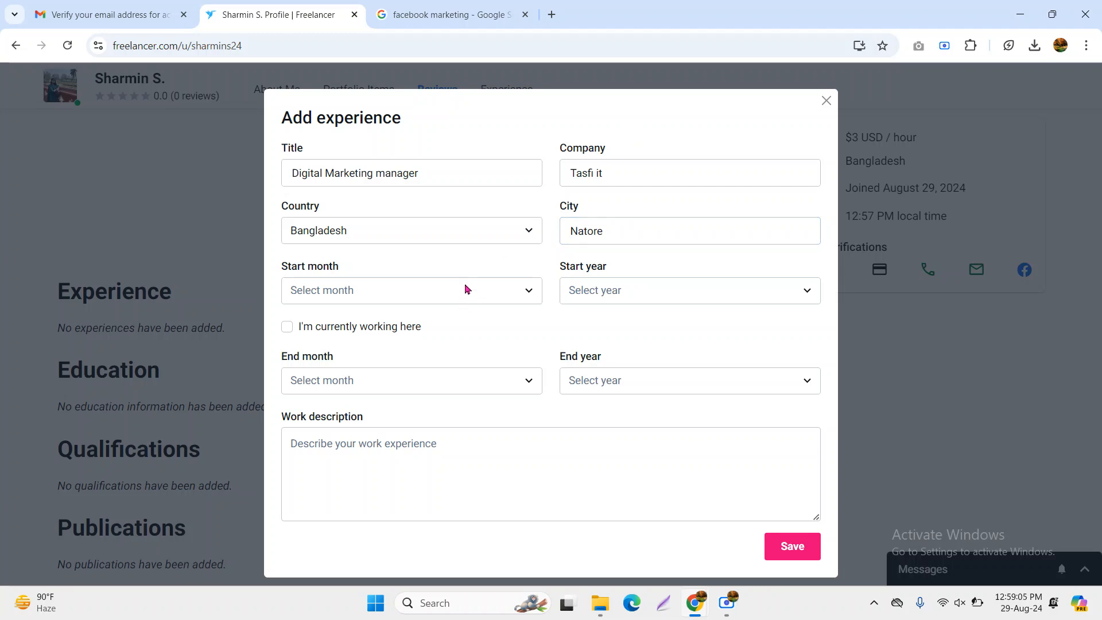
# Set the start date to March 2023 and mark the job as currently held
pyautogui.click(499, 296)
pyautogui.click(366, 381)
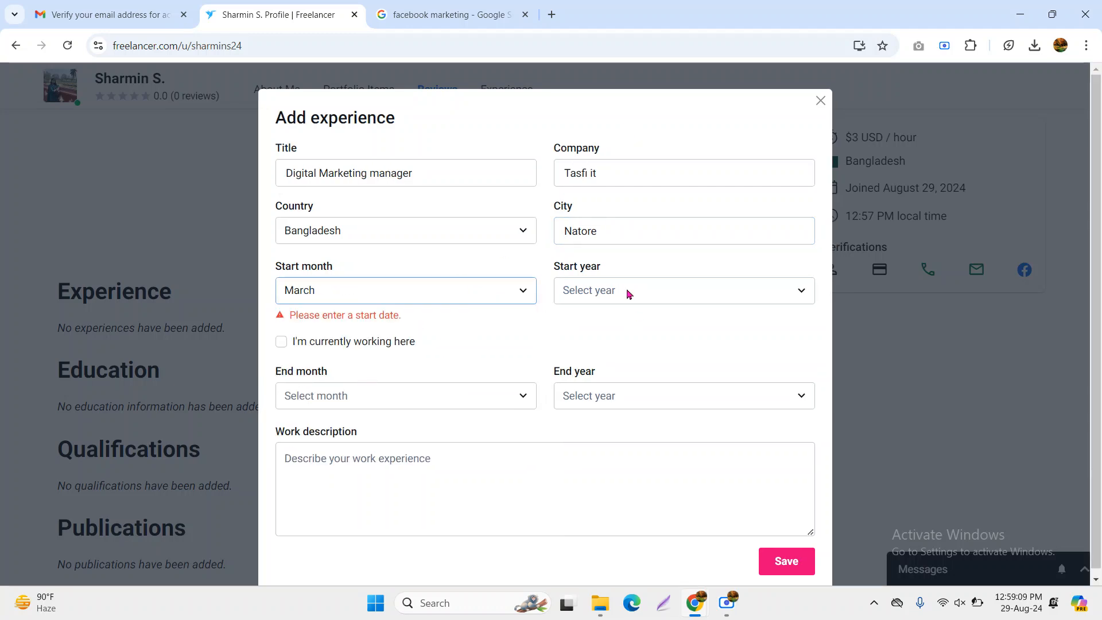
pyautogui.click(610, 294)
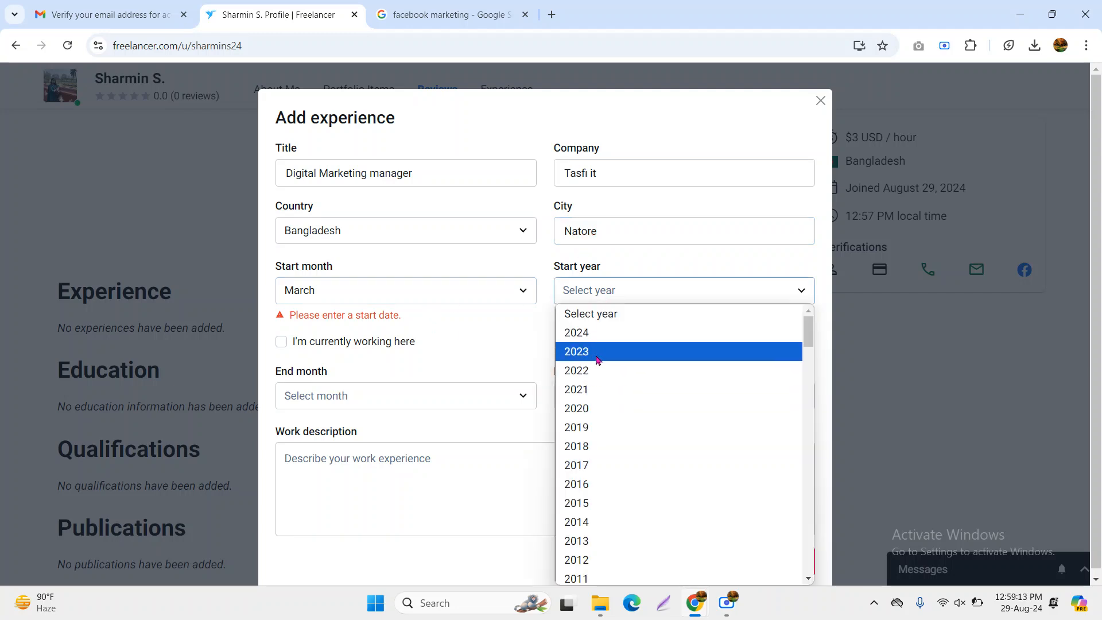
pyautogui.click(597, 354)
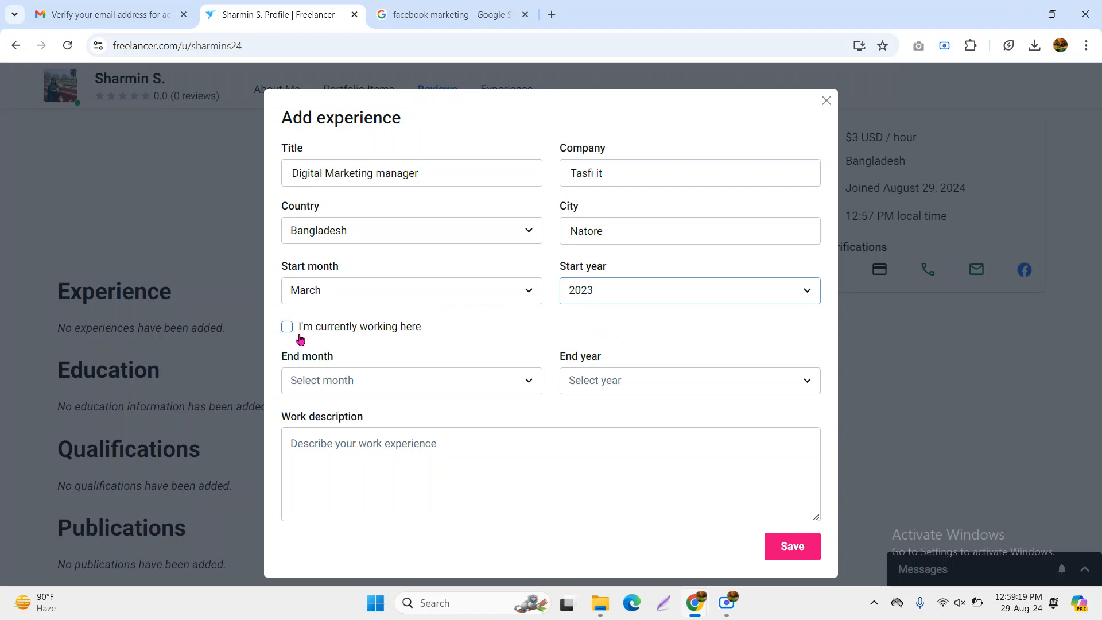
pyautogui.click(339, 331)
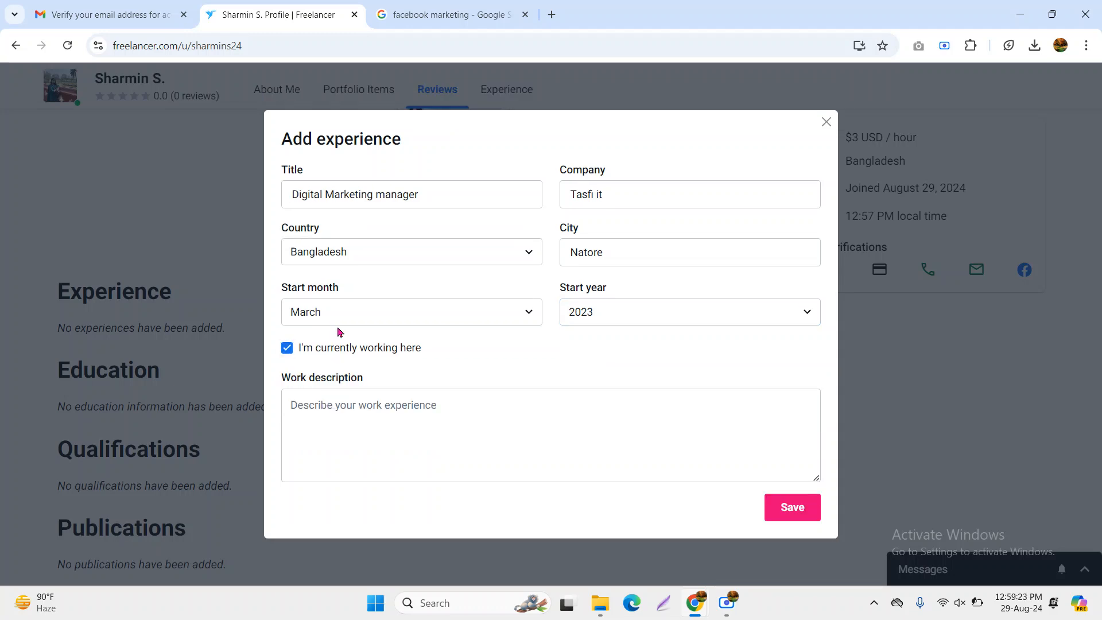
pyautogui.click(321, 352)
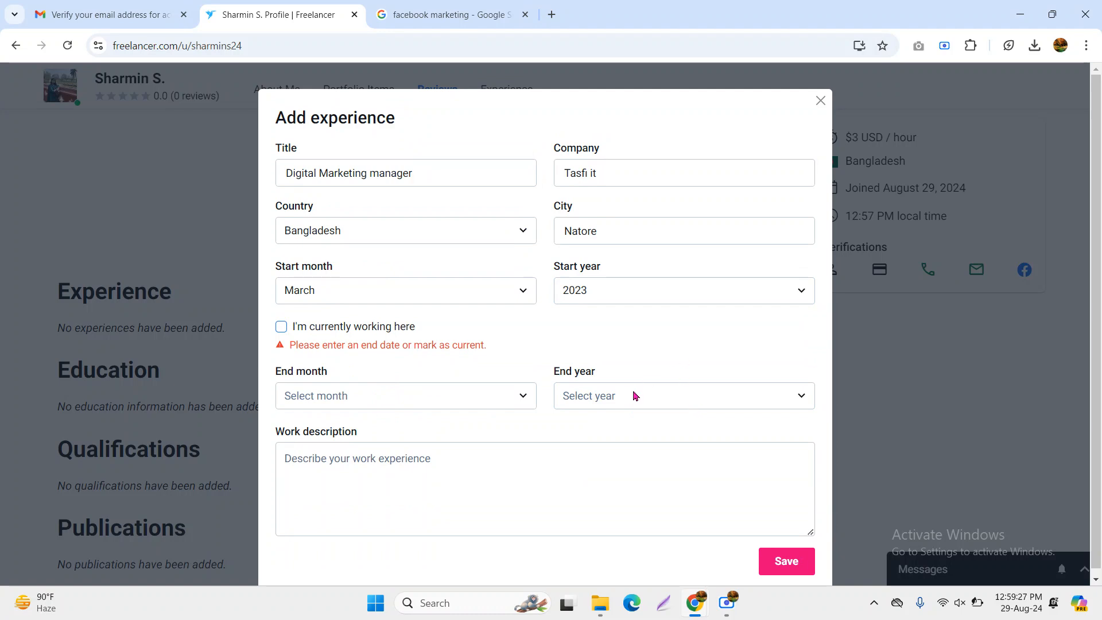
pyautogui.click(323, 327)
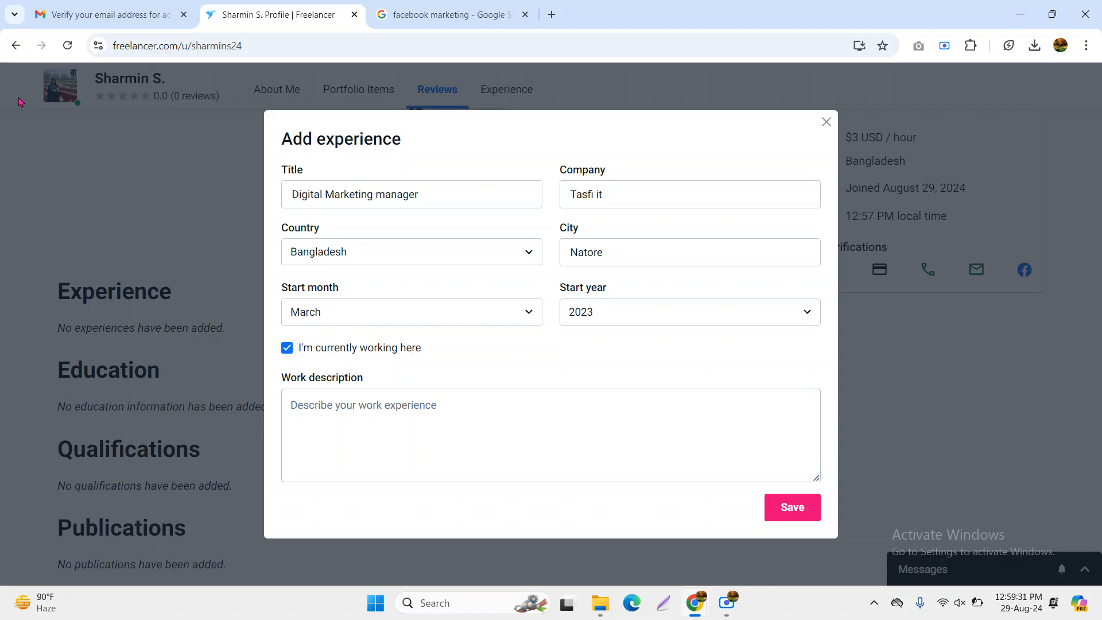
pyautogui.click(388, 441)
# Describe the job as 'i am work here' and save the Digital Marketing manager experience
pyautogui.write('i am ')
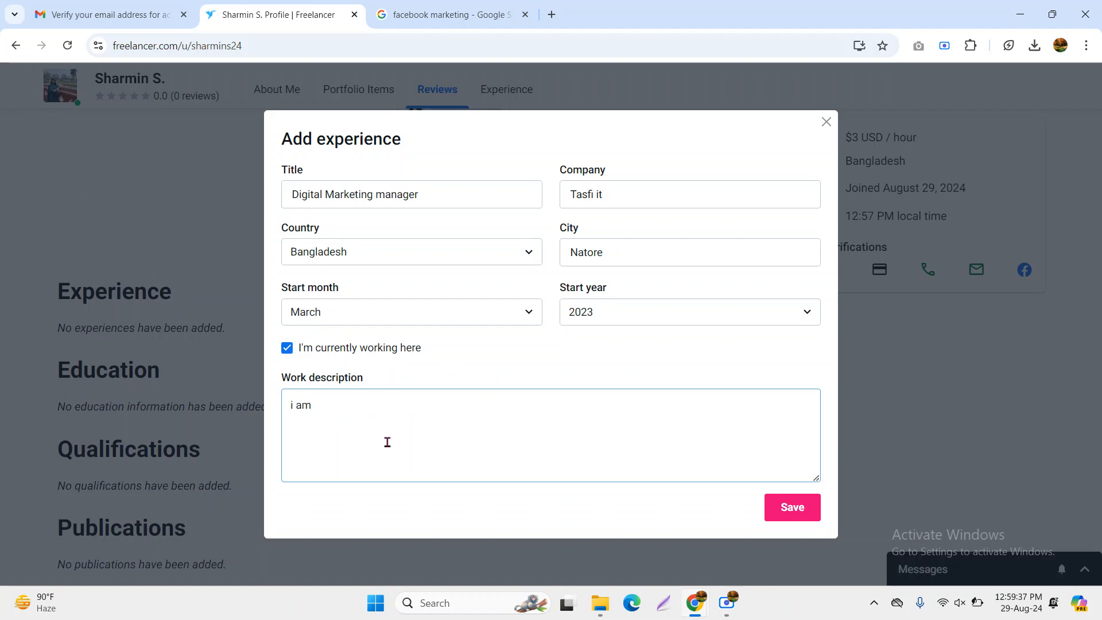
pyautogui.write('work herere')
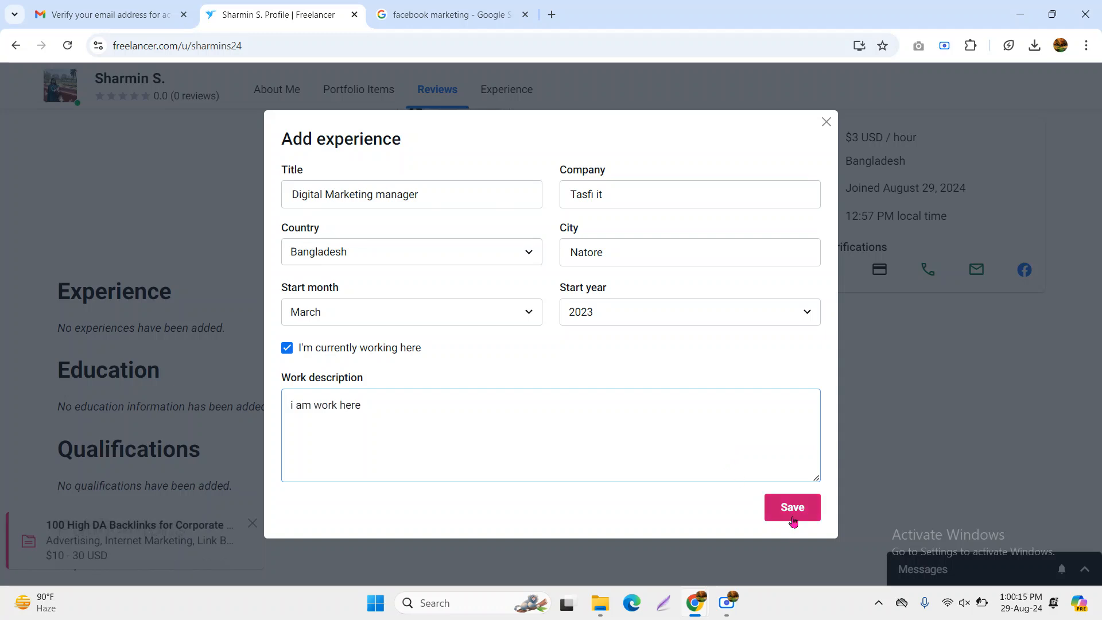
pyautogui.click(803, 509)
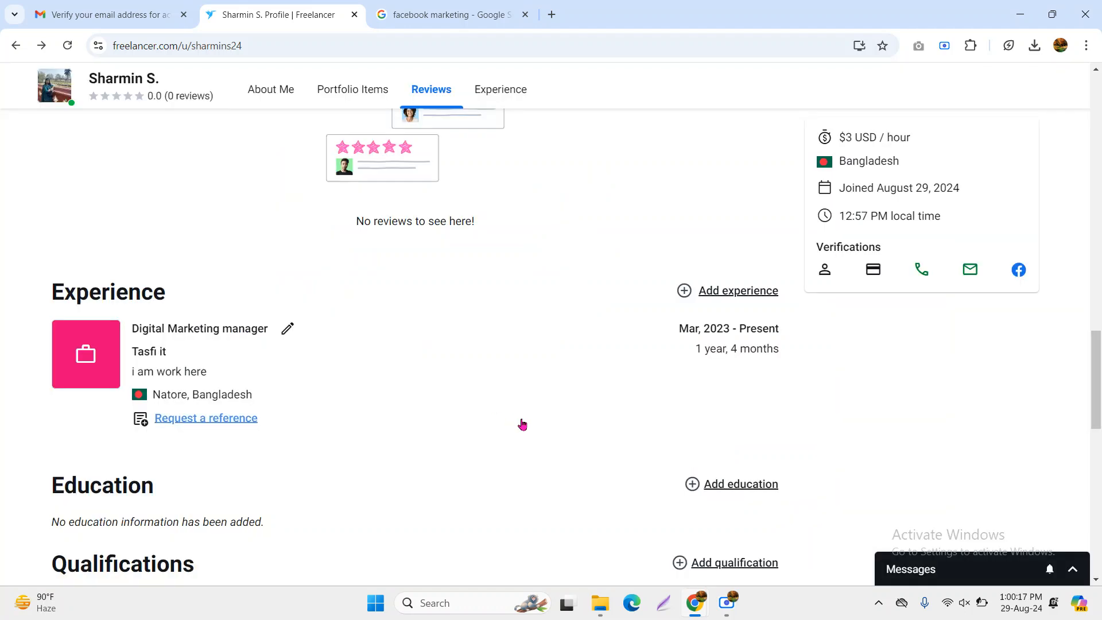
# Scroll down to the Education section and open the Add education form
pyautogui.scroll(-1, 426, 450)
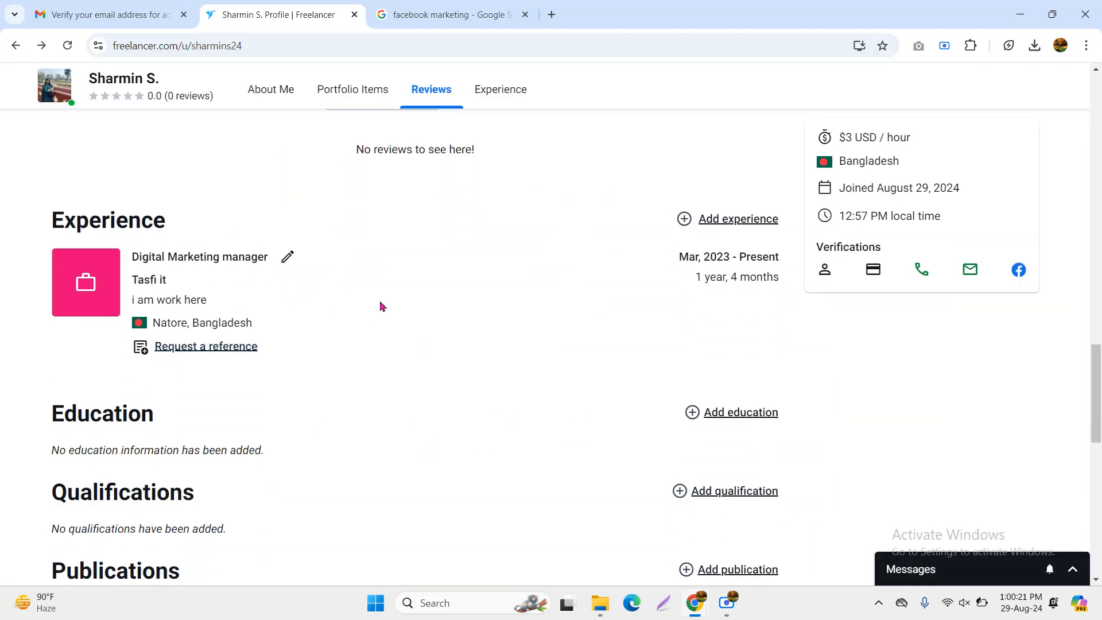
pyautogui.moveTo(34, 416); pyautogui.dragTo(194, 448)
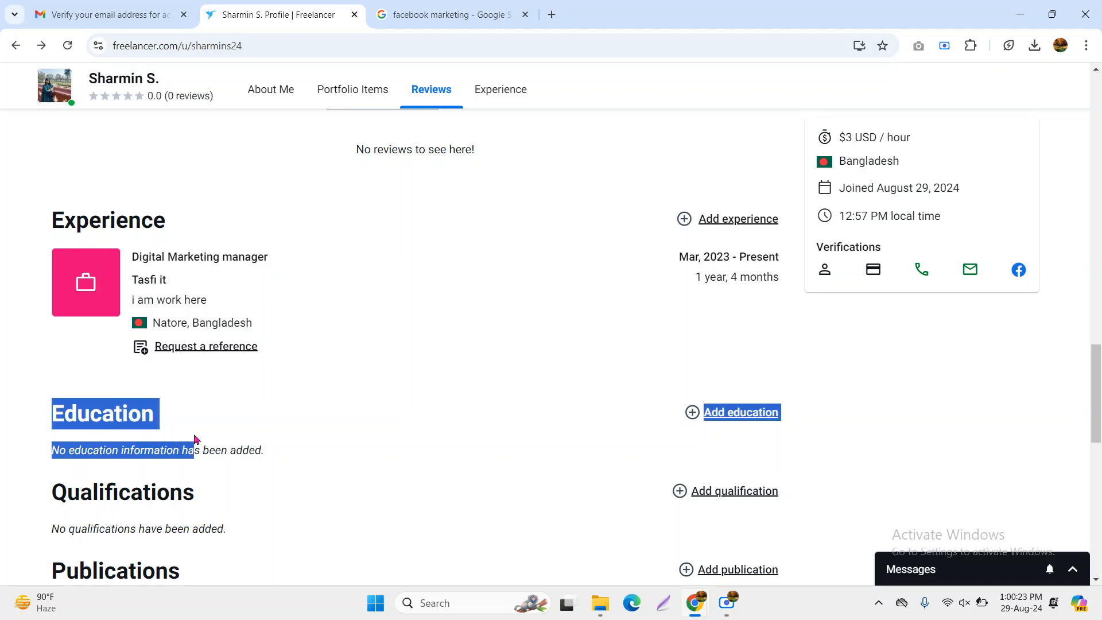
pyautogui.click(722, 421)
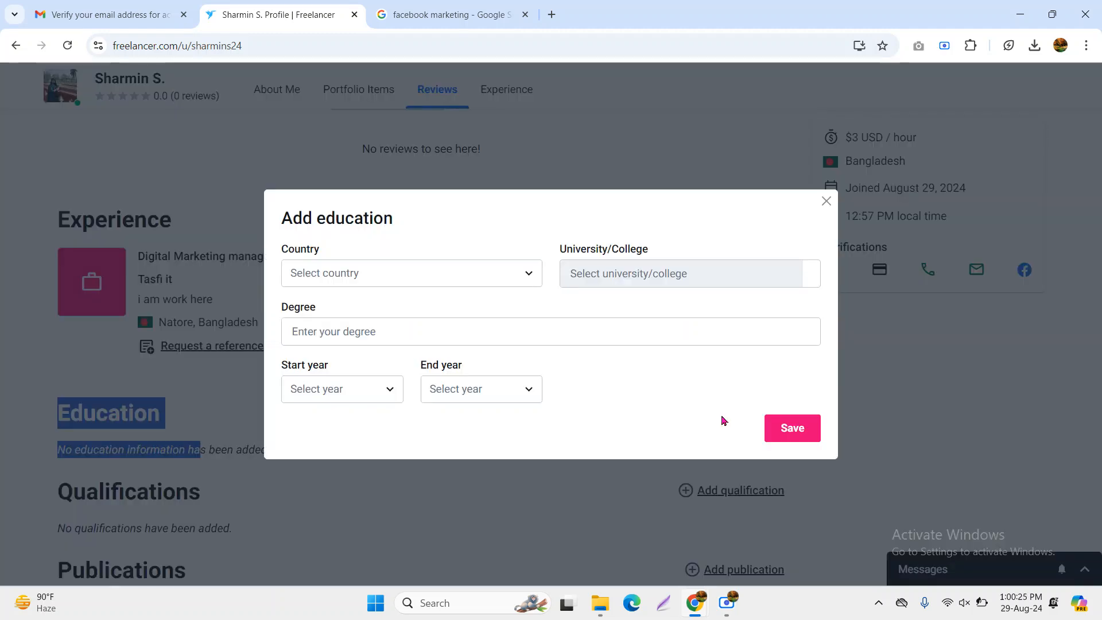
# Set the country to Bangladesh and the university to National University Bangladesh
pyautogui.click(364, 271)
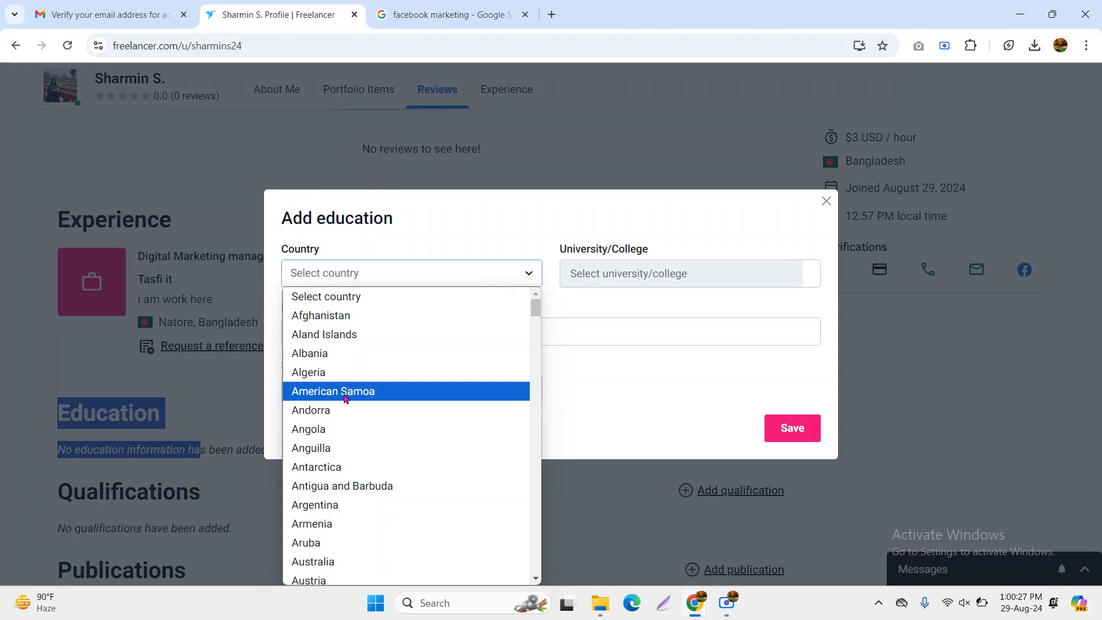
pyautogui.scroll(-5, 362, 439)
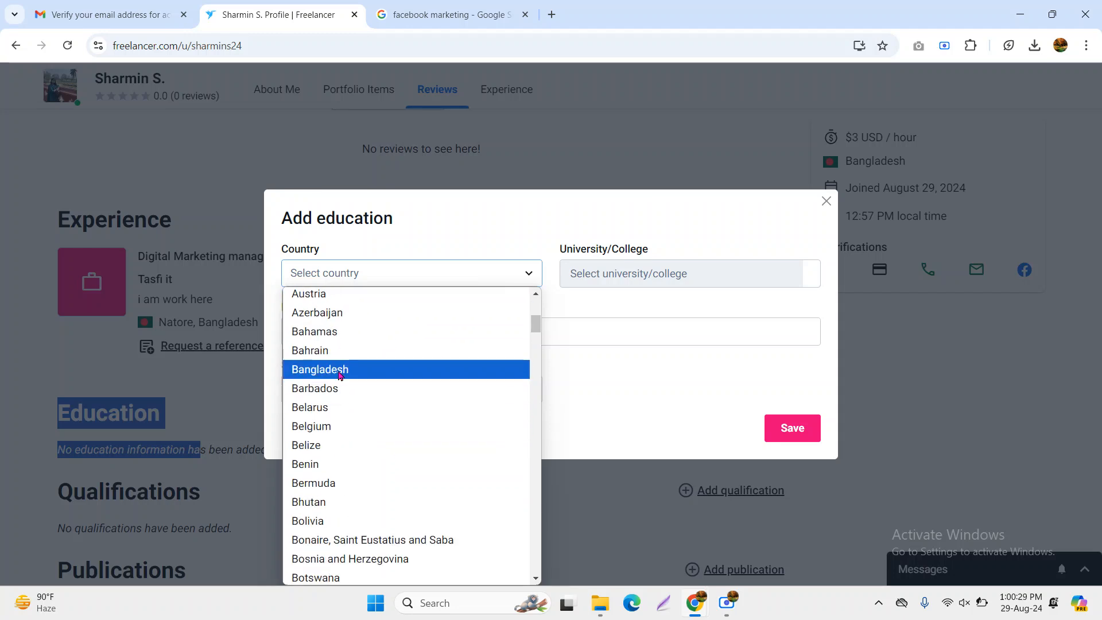
pyautogui.click(319, 370)
pyautogui.click(618, 275)
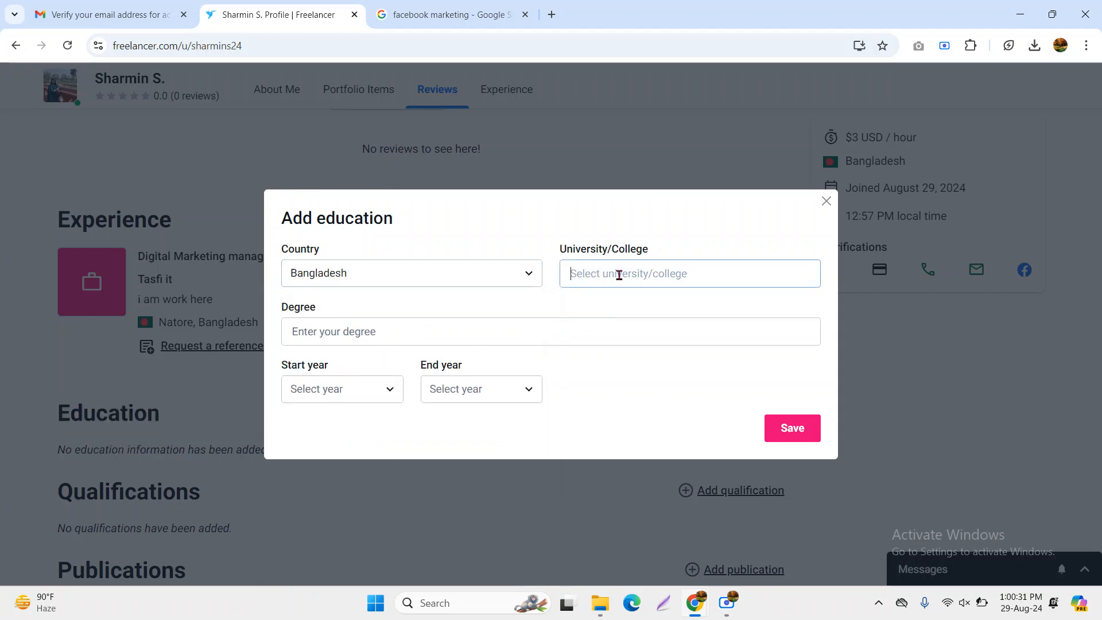
pyautogui.write('natio')
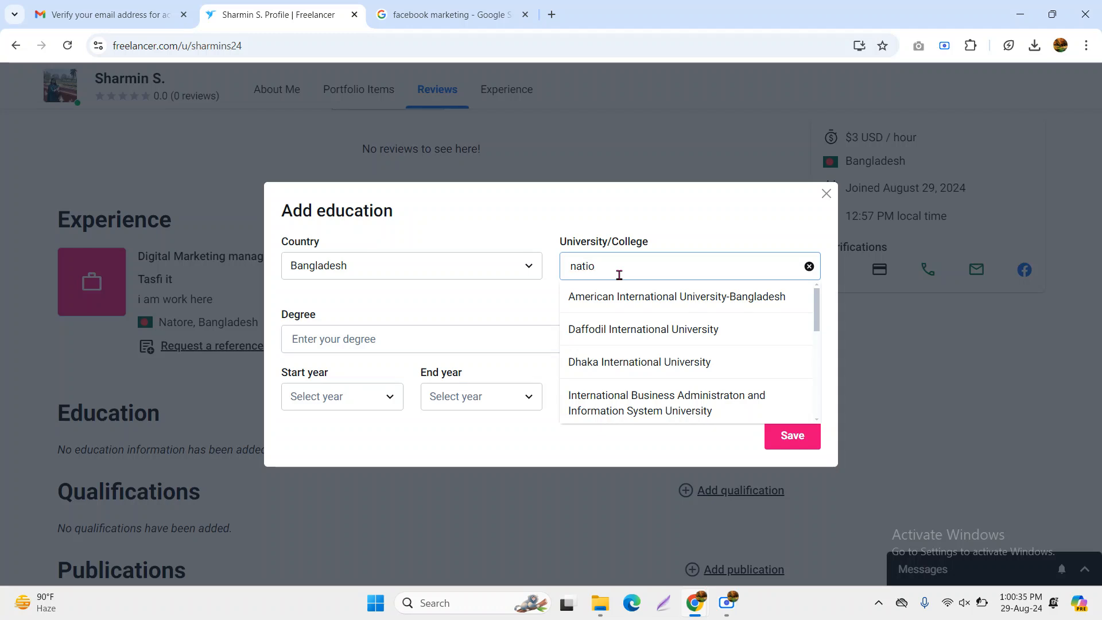
pyautogui.write('nal')
pyautogui.scroll(-1, 676, 361)
pyautogui.scroll(-3, 675, 361)
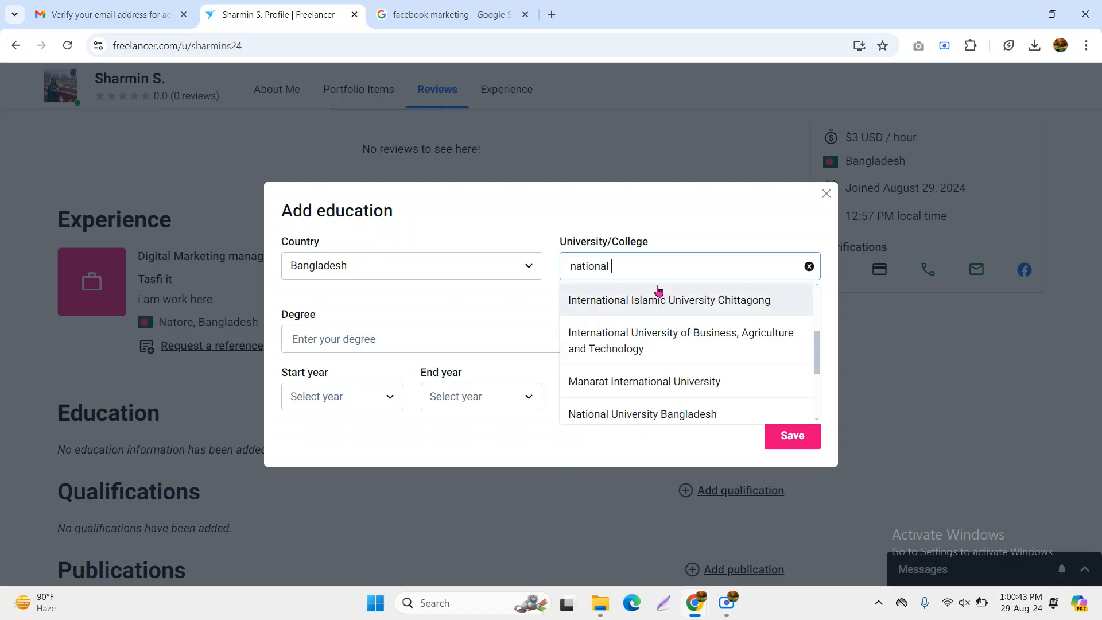
pyautogui.write('u')
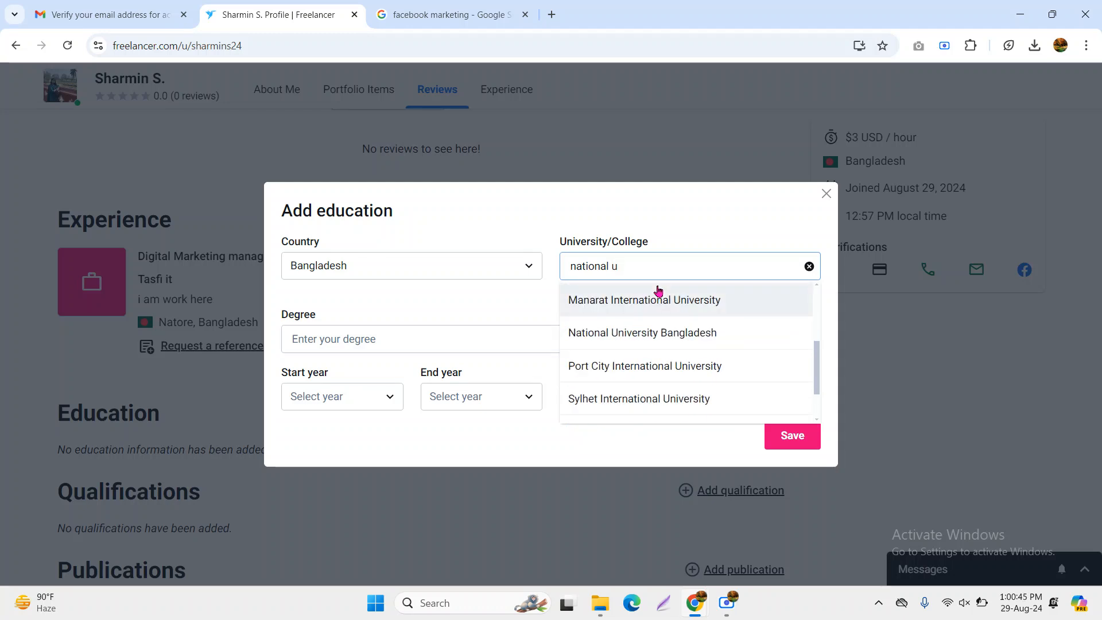
pyautogui.click(635, 325)
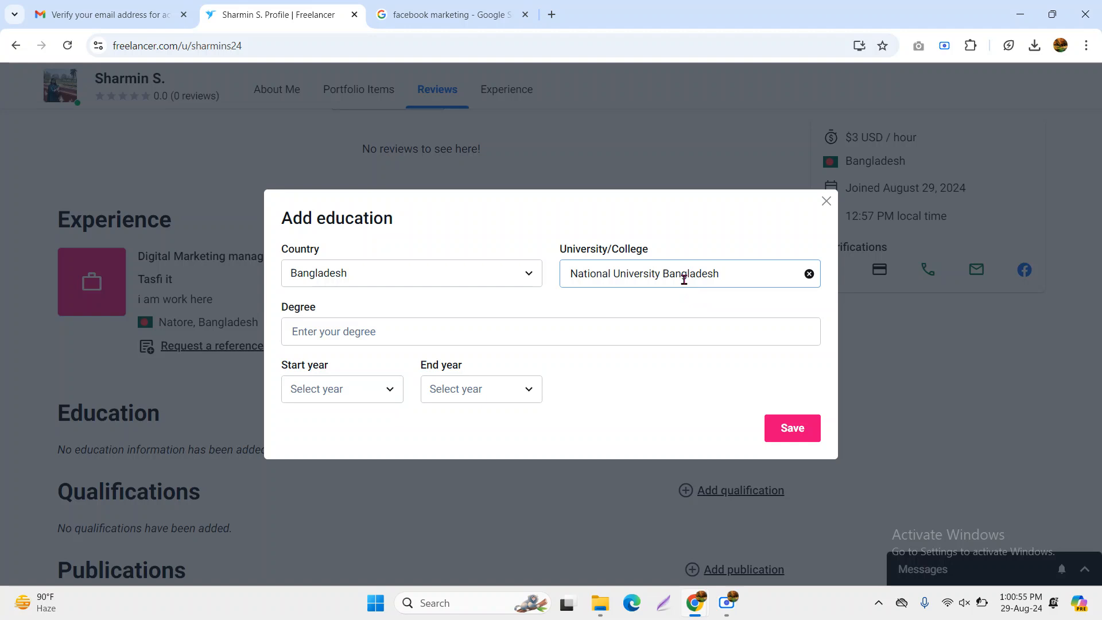
# Enter Masters as the degree, years 2019 to 2020, and save the entry
pyautogui.click(371, 336)
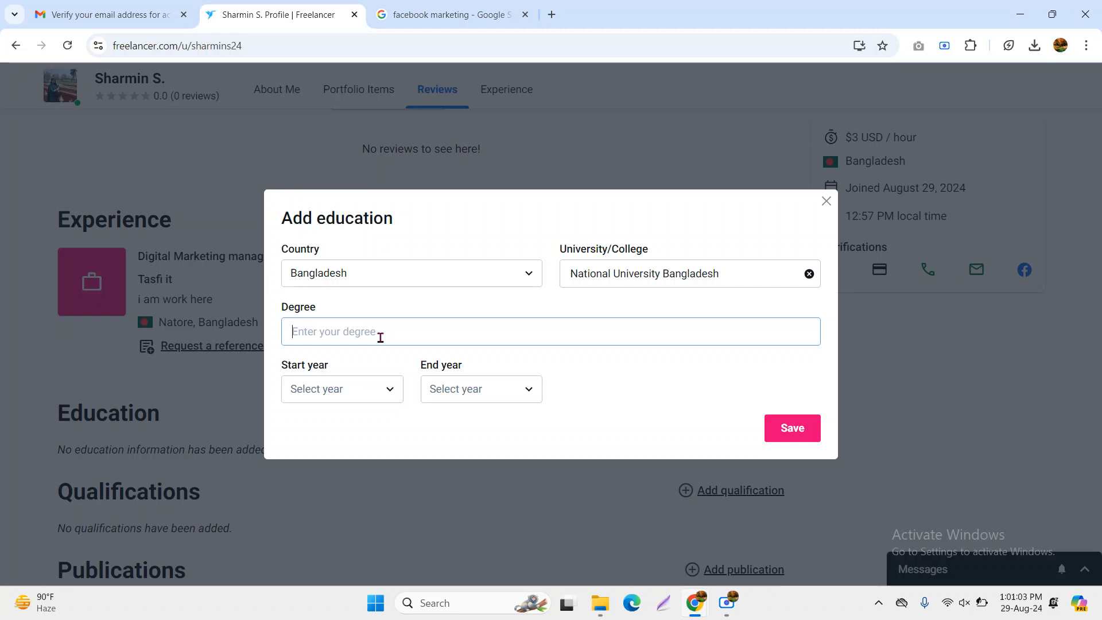
pyautogui.write('M')
pyautogui.press('BackSpace')
pyautogui.write('Ma')
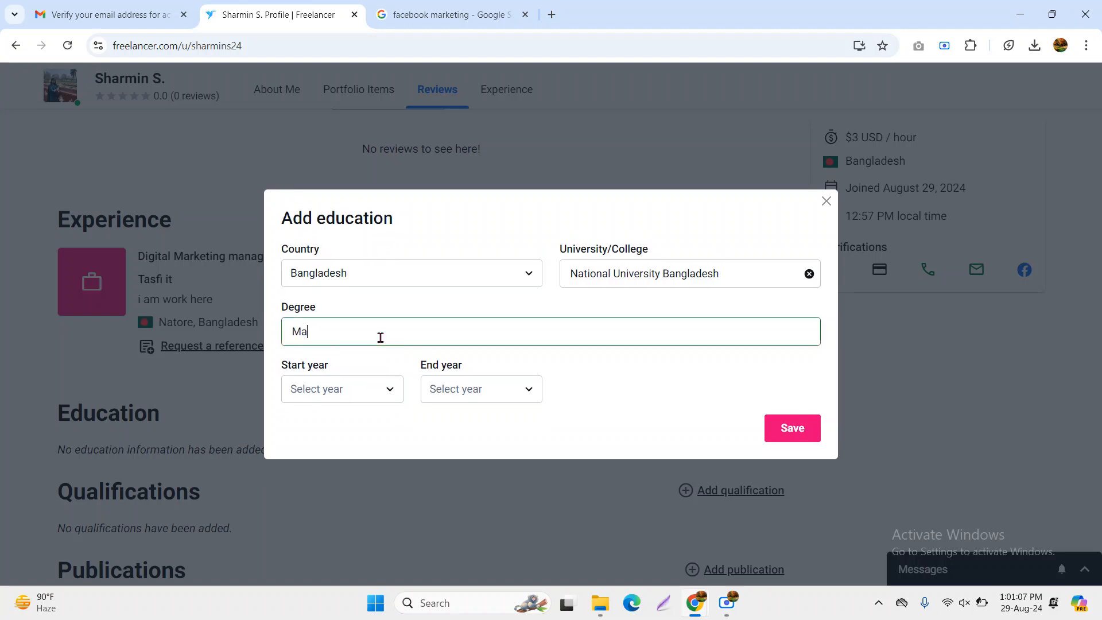
pyautogui.write('sters')
pyautogui.click(367, 395)
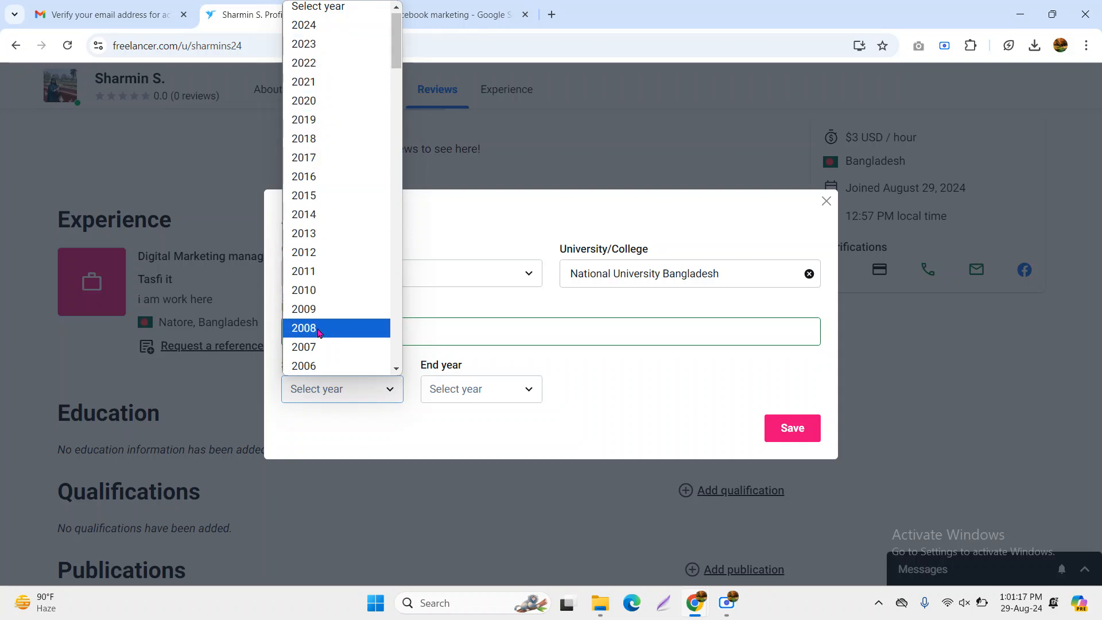
pyautogui.click(310, 121)
pyautogui.click(462, 389)
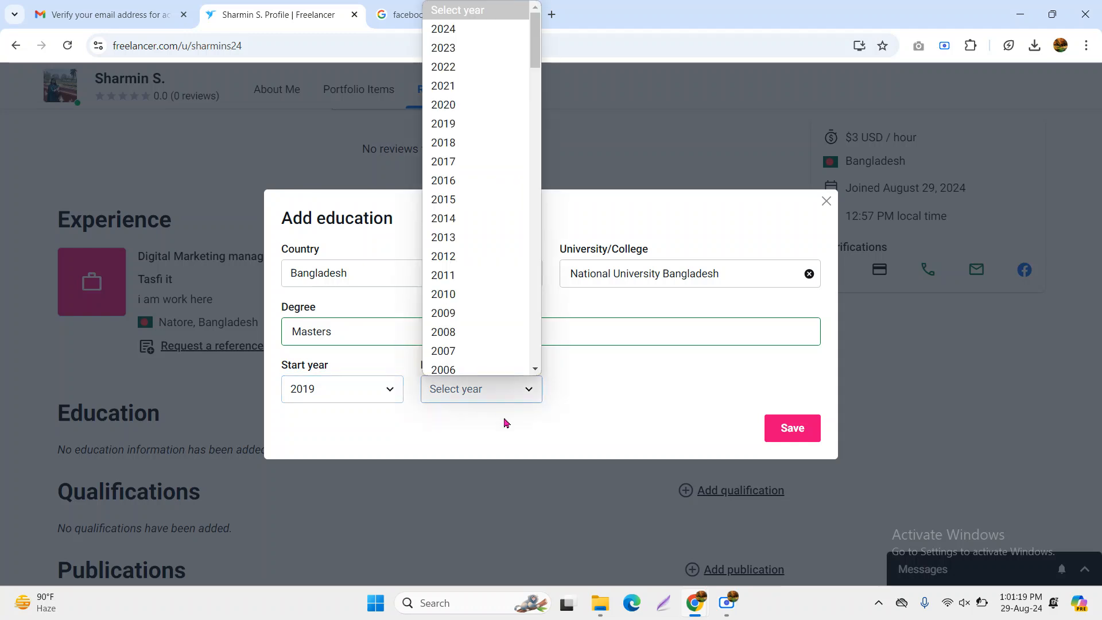
pyautogui.click(456, 44)
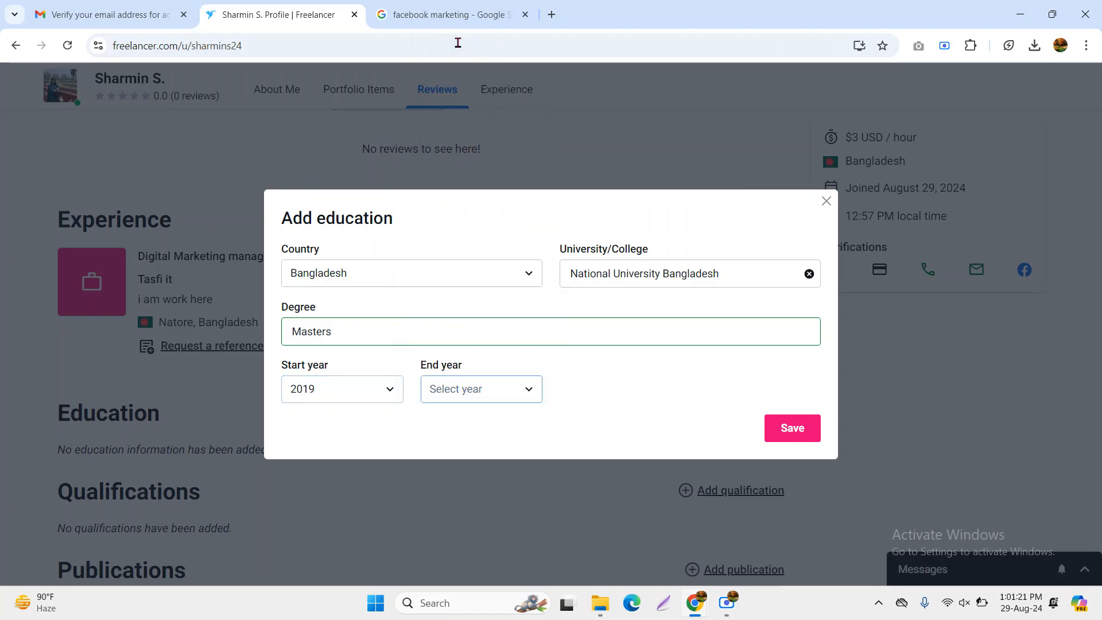
pyautogui.click(532, 392)
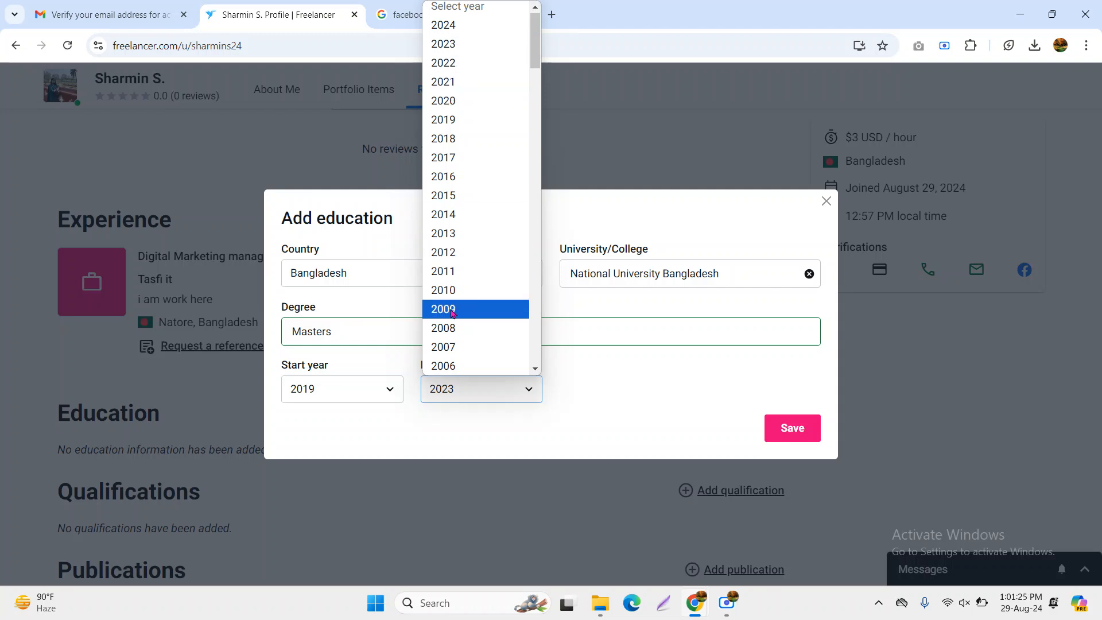
pyautogui.click(444, 100)
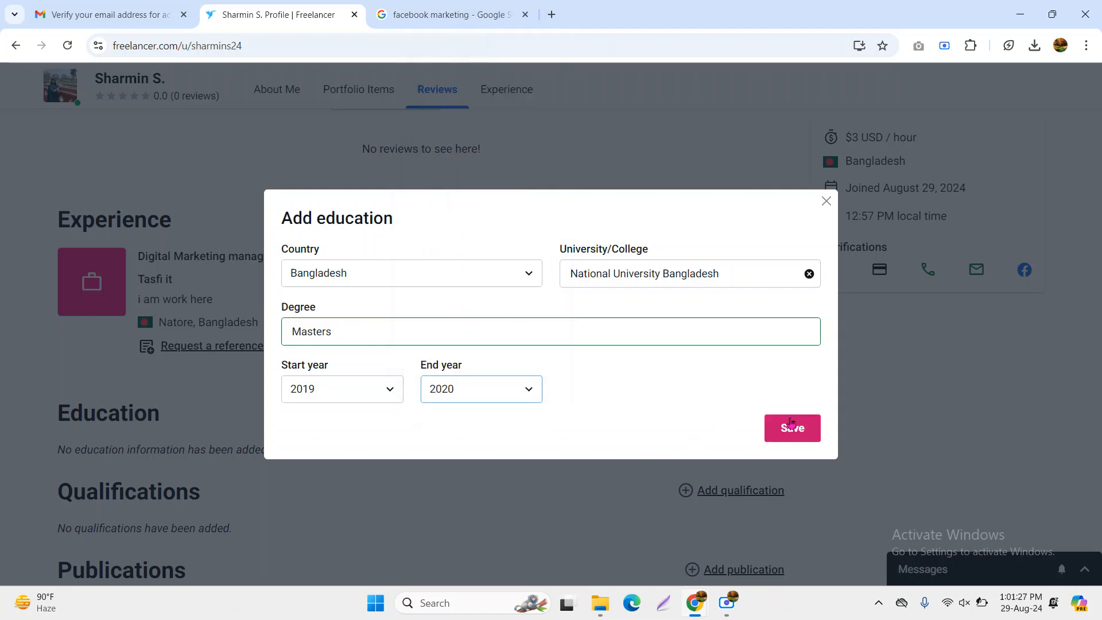
pyautogui.click(767, 434)
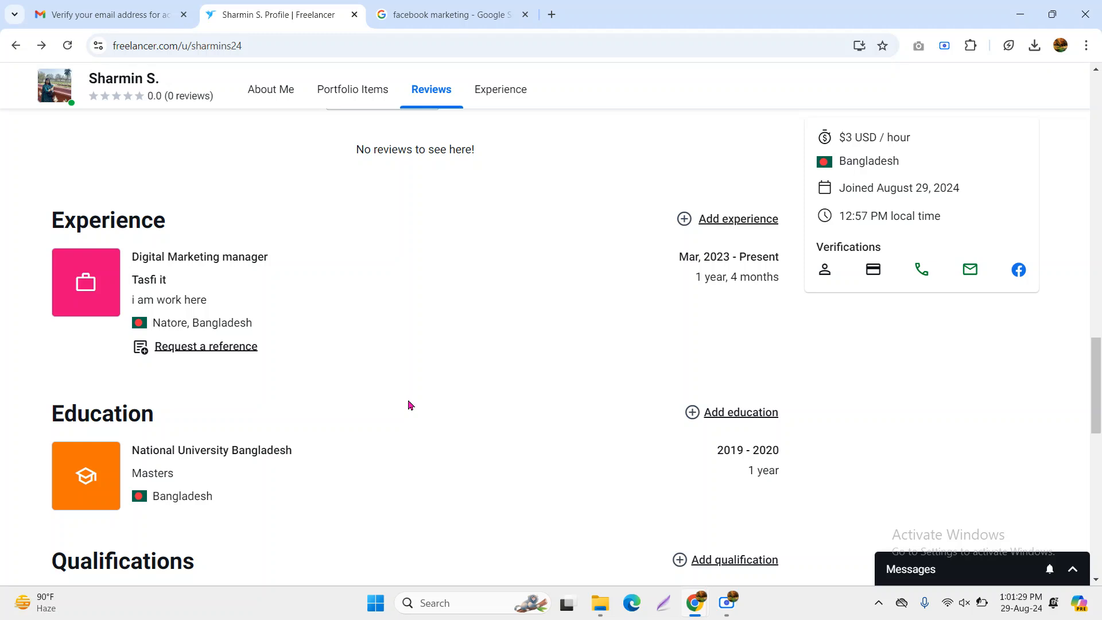
# Scroll down to the Qualifications section and open the Add qualification form
pyautogui.scroll(-2, 413, 388)
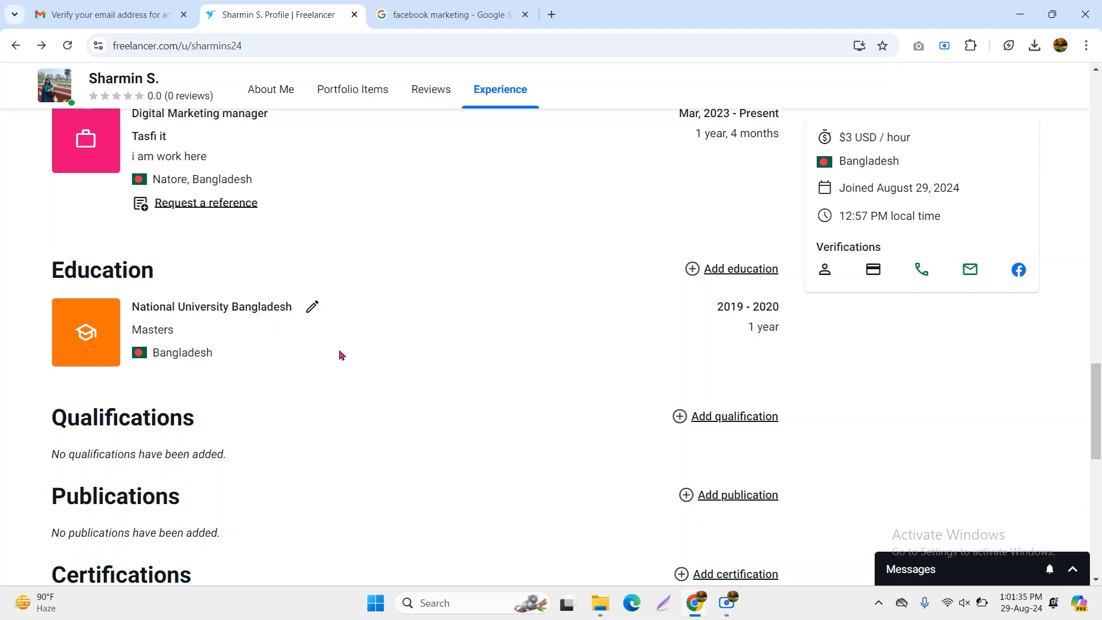
pyautogui.scroll(-1, 327, 324)
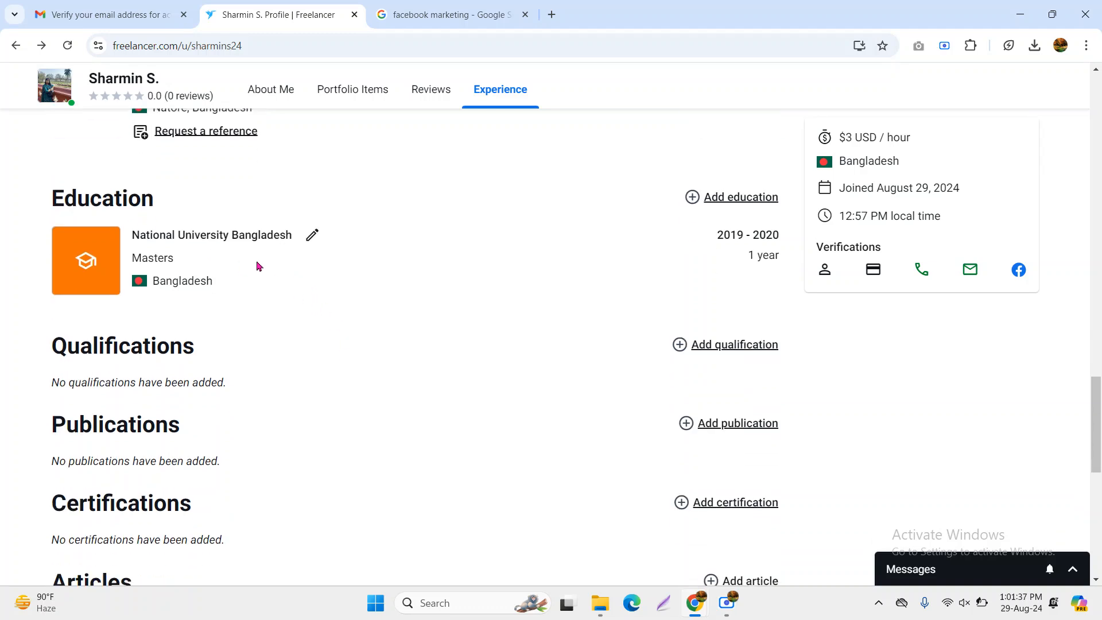
pyautogui.moveTo(47, 352); pyautogui.dragTo(219, 354)
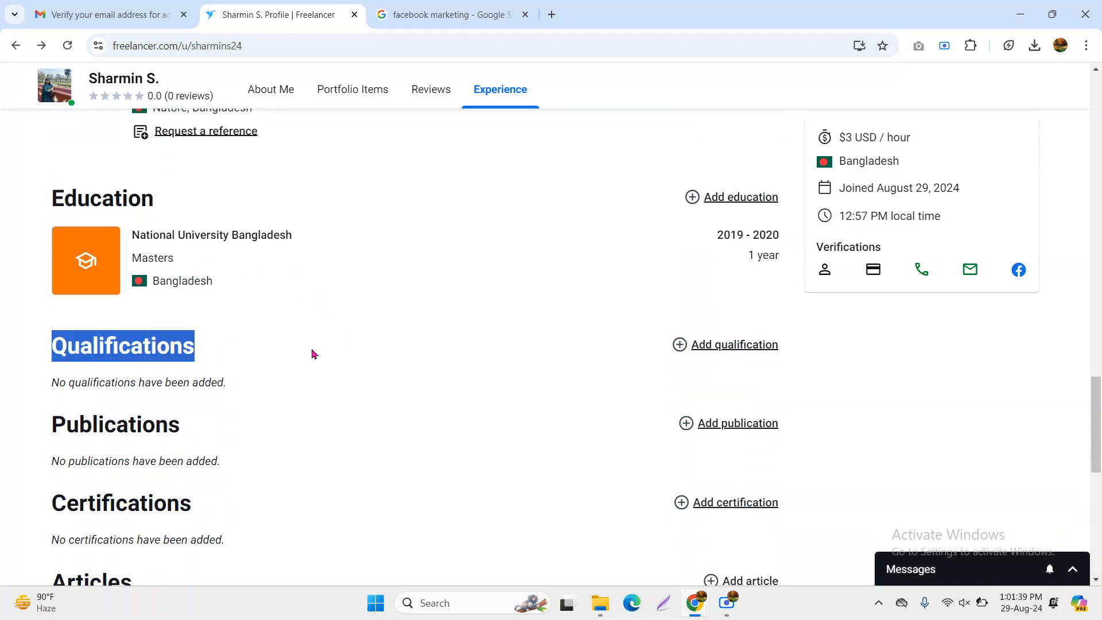
pyautogui.click(736, 346)
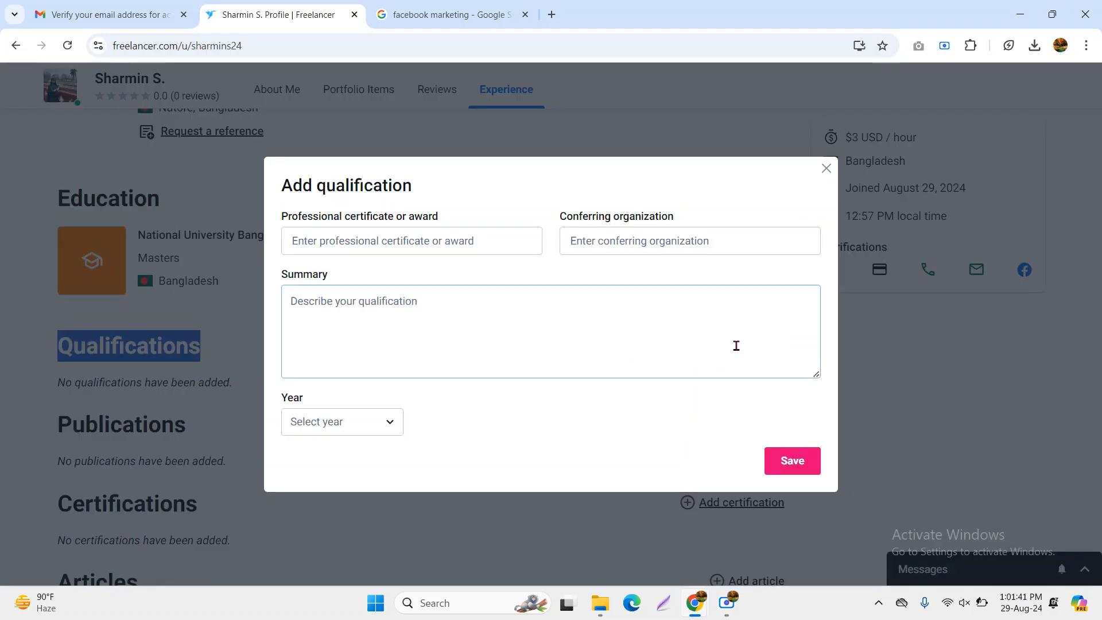
# Enter the Social media Award certificate from ICT with the summary 'I am certified'
pyautogui.click(415, 240)
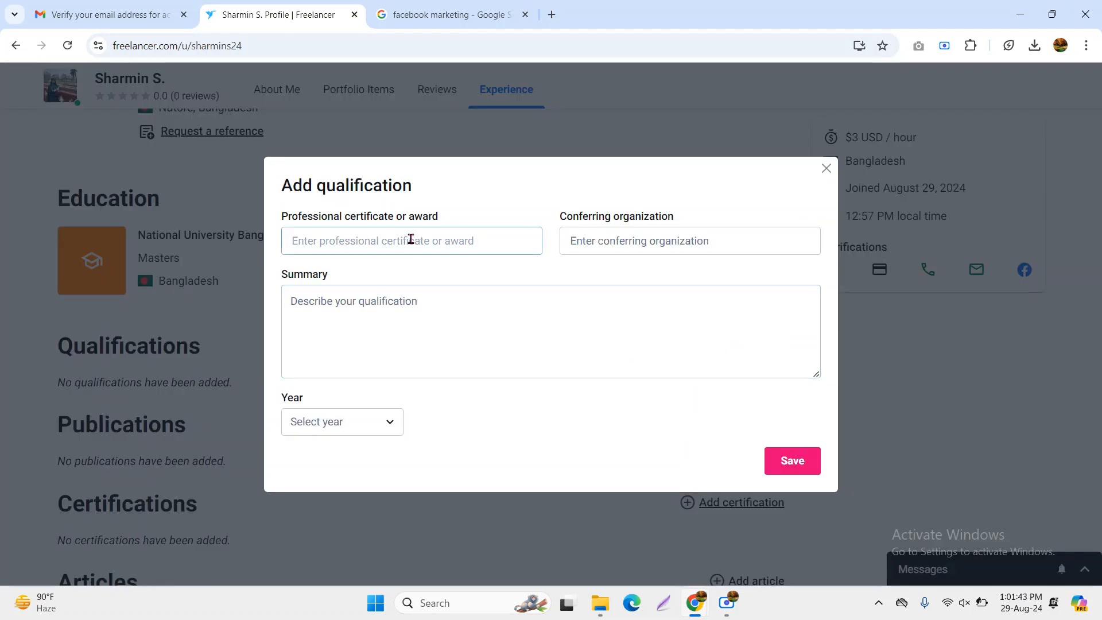
pyautogui.write('Social media ')
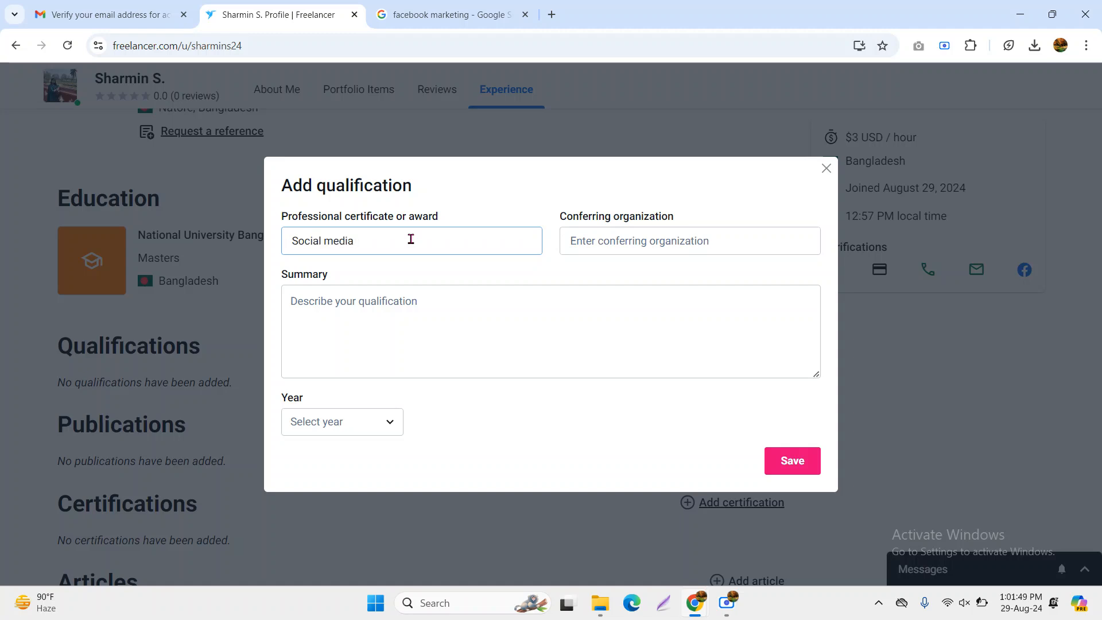
pyautogui.write('Award')
pyautogui.click(644, 241)
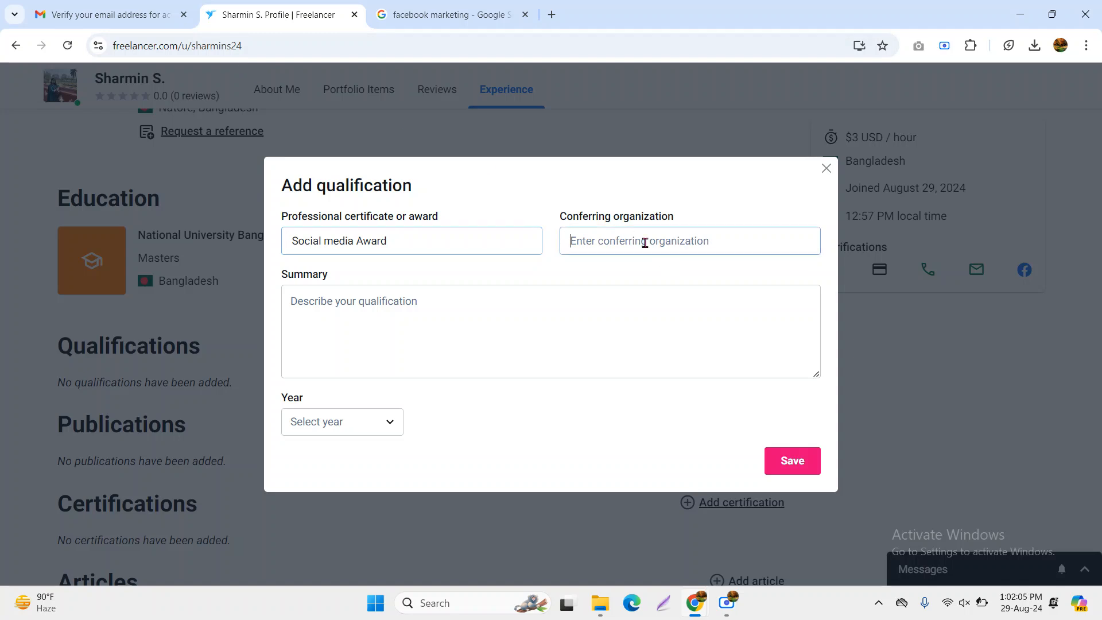
pyautogui.write('ICT')
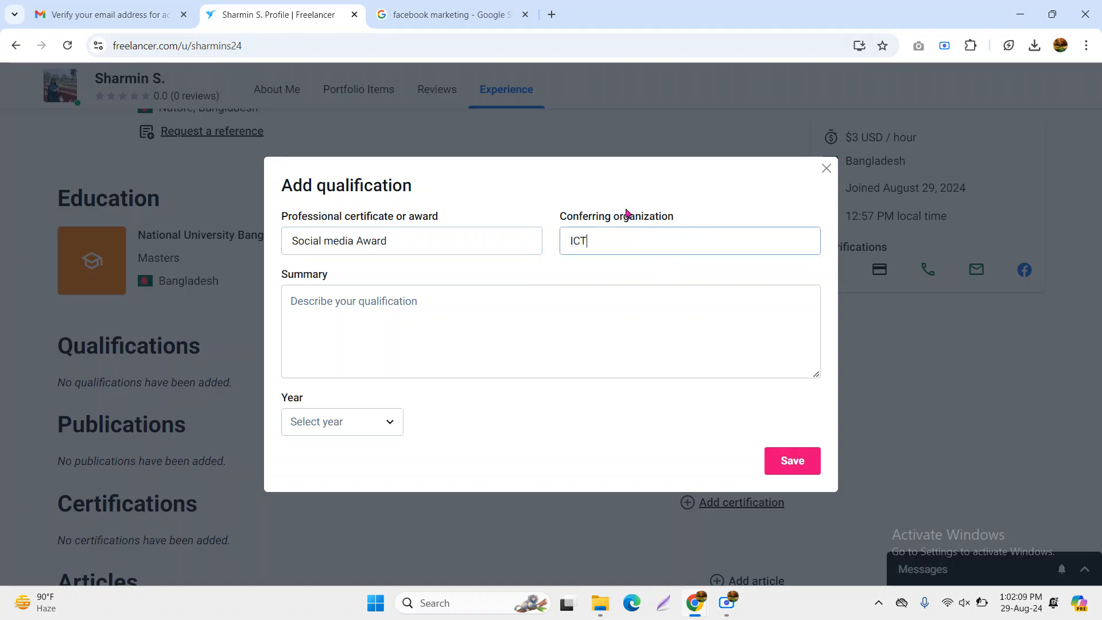
pyautogui.click(388, 326)
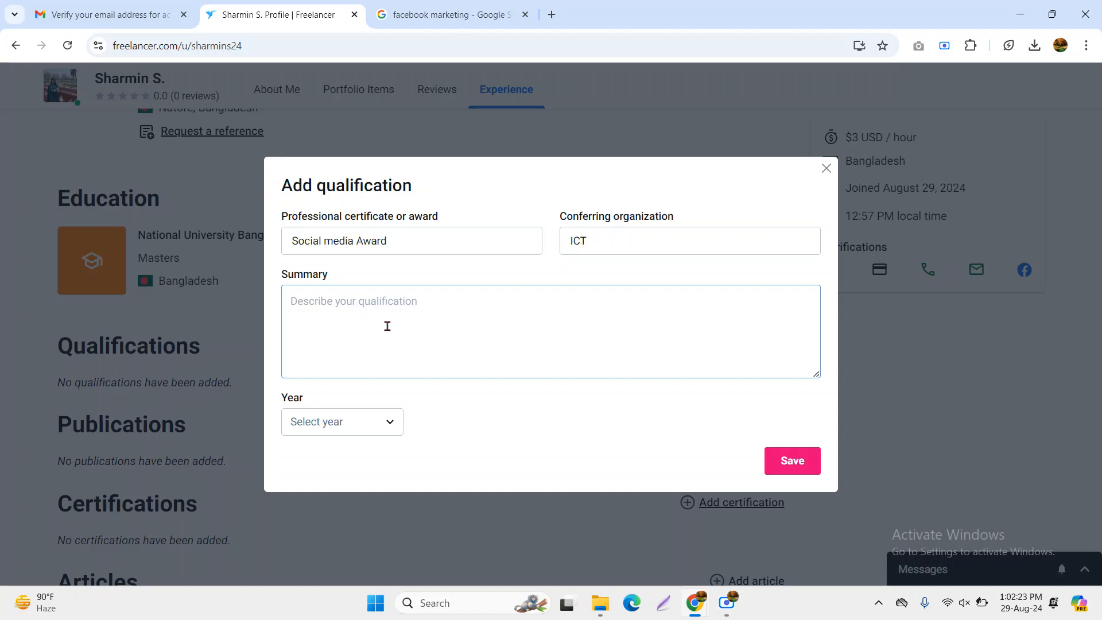
pyautogui.write('I')
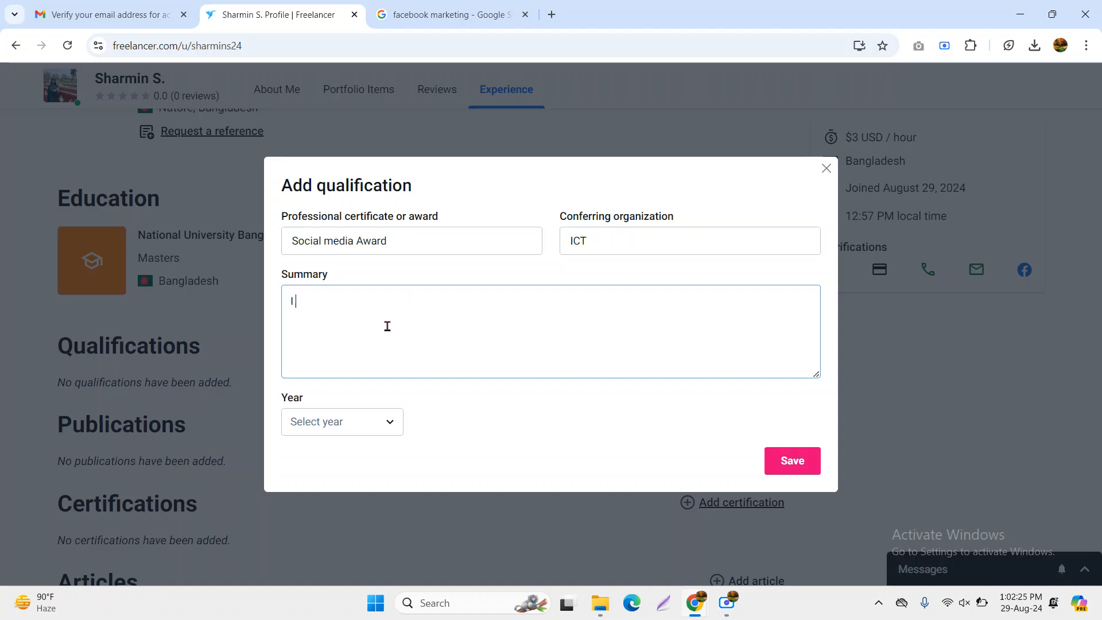
pyautogui.write(' am certi')
pyautogui.write('yed')
pyautogui.rightClick(325, 301)
pyautogui.click(376, 52)
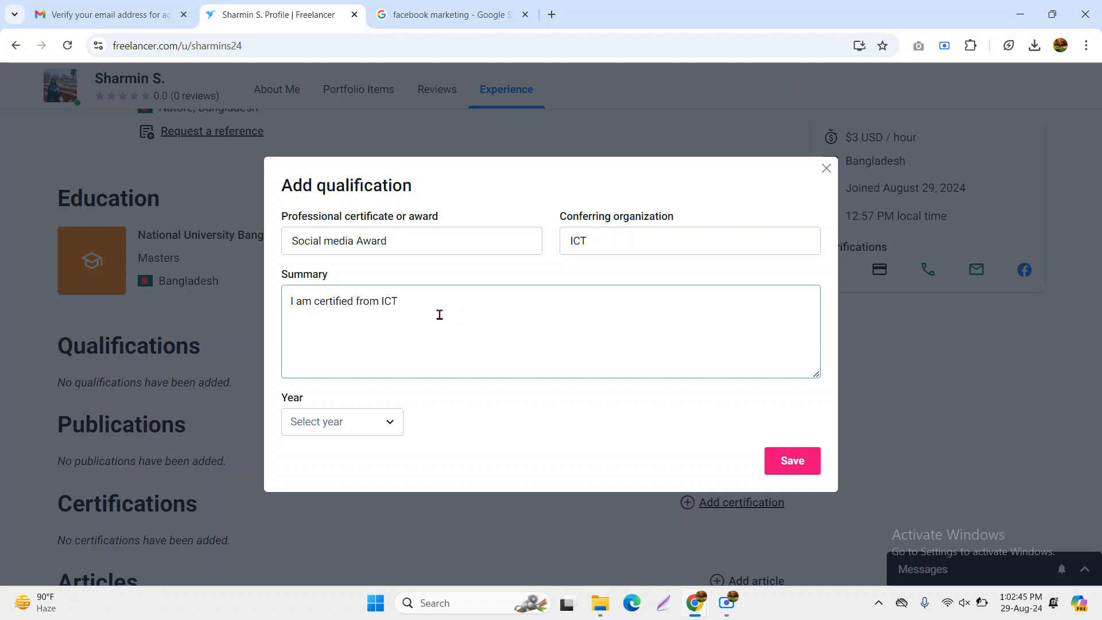
# Set the qualification year to 2023 and save it
pyautogui.click(361, 425)
pyautogui.scroll(-1, 363, 379)
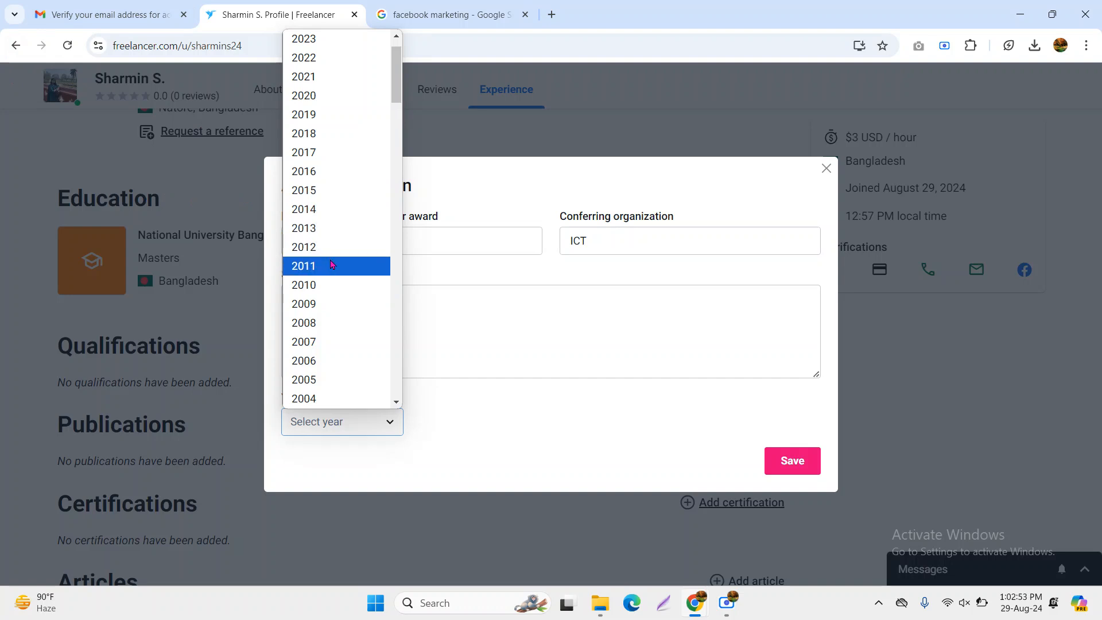
pyautogui.scroll(1, 333, 264)
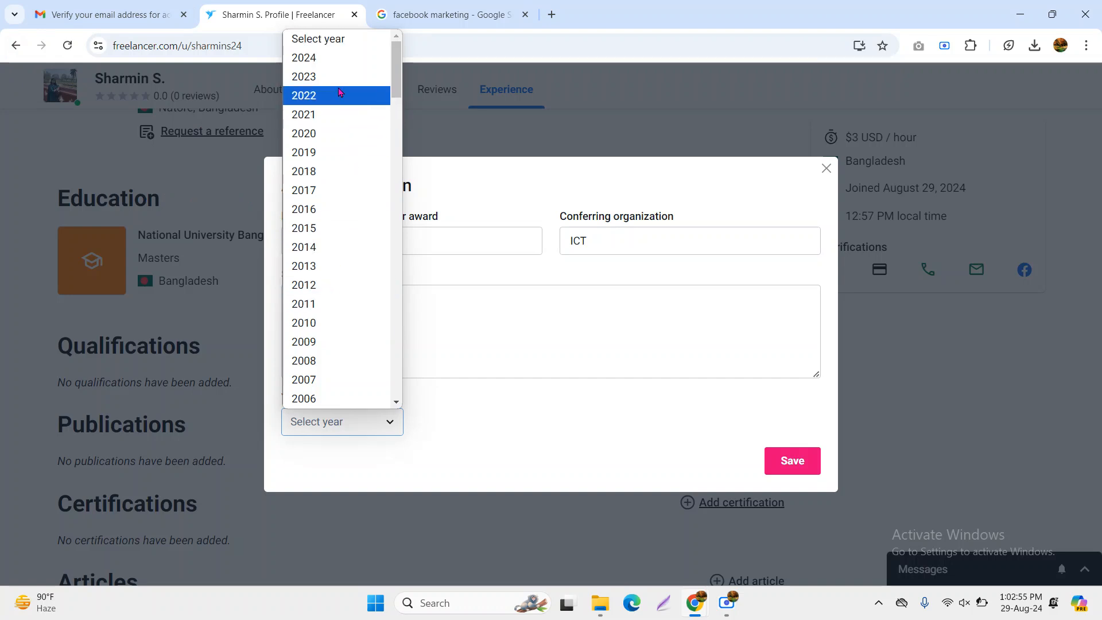
pyautogui.click(328, 79)
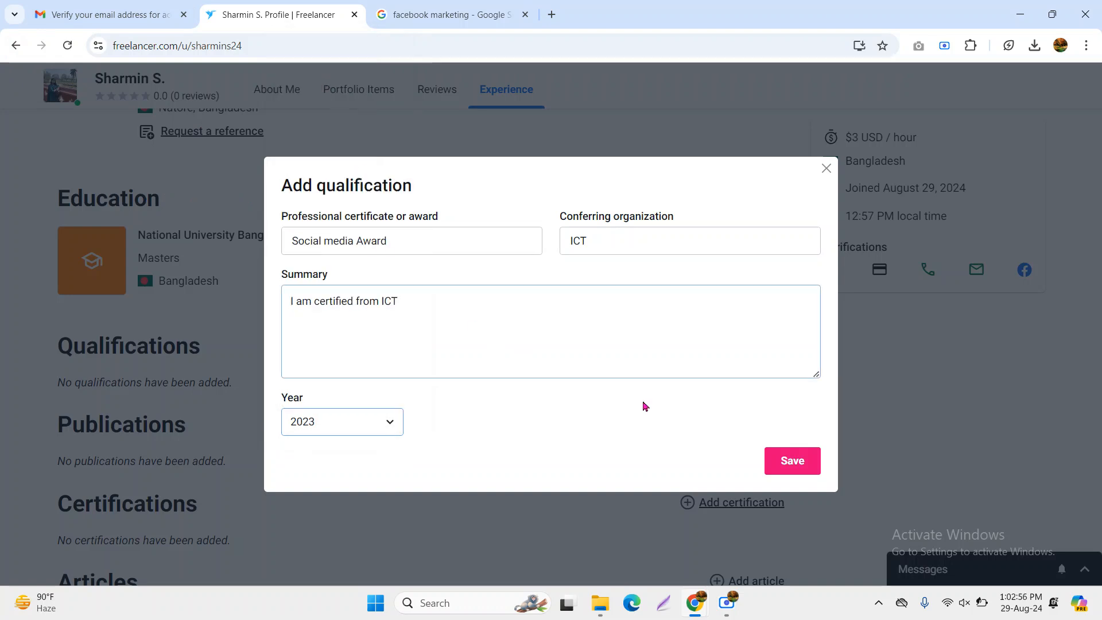
pyautogui.click(793, 467)
# Scroll to the Publications section and open the Add publication form
pyautogui.scroll(-2, 351, 387)
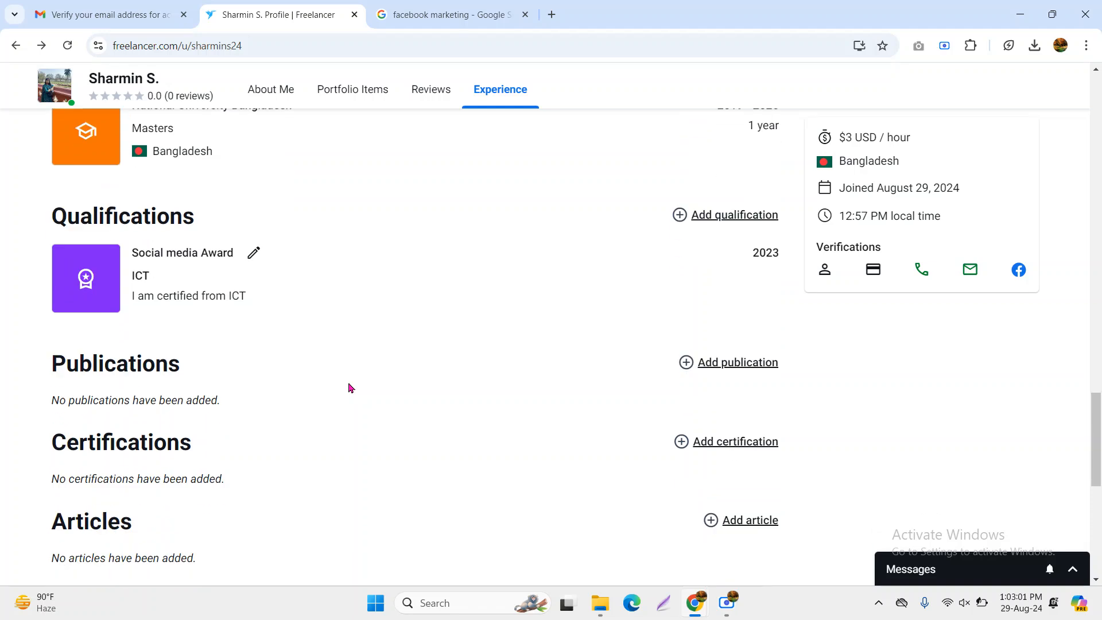
pyautogui.moveTo(40, 352); pyautogui.dragTo(201, 368)
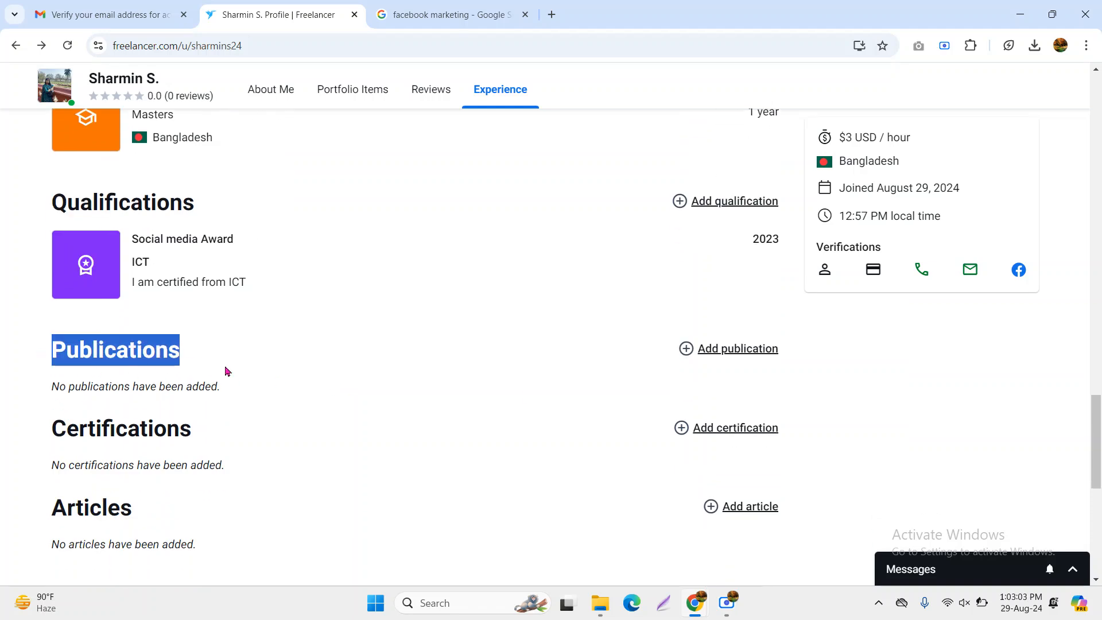
pyautogui.click(734, 352)
pyautogui.click(731, 349)
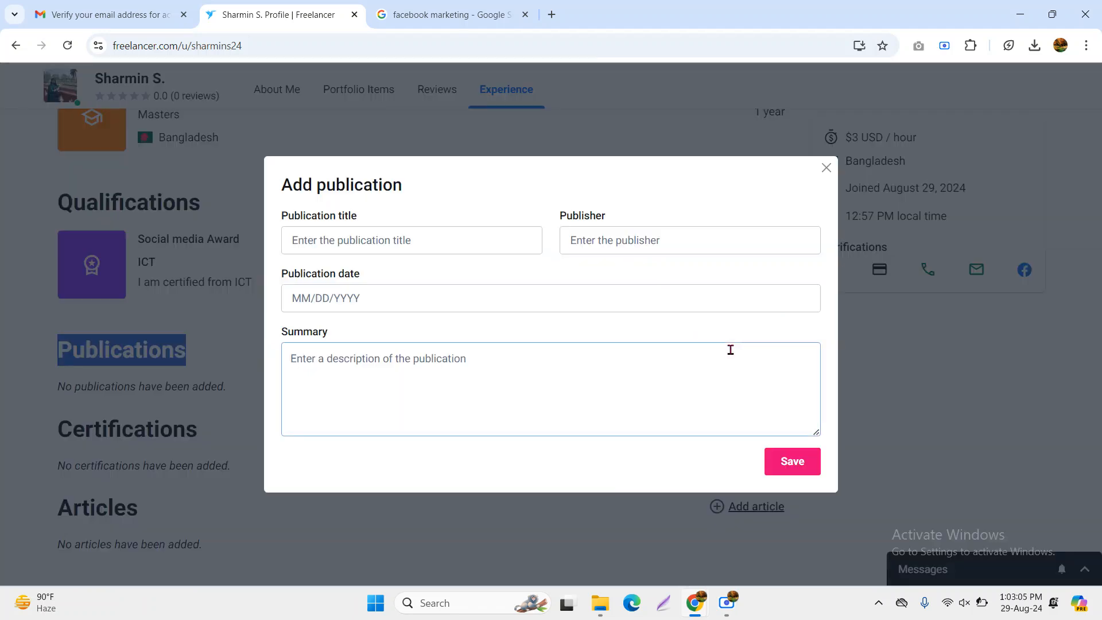
# Enter the publication title Singra Papers and the publisher Writer
pyautogui.click(395, 237)
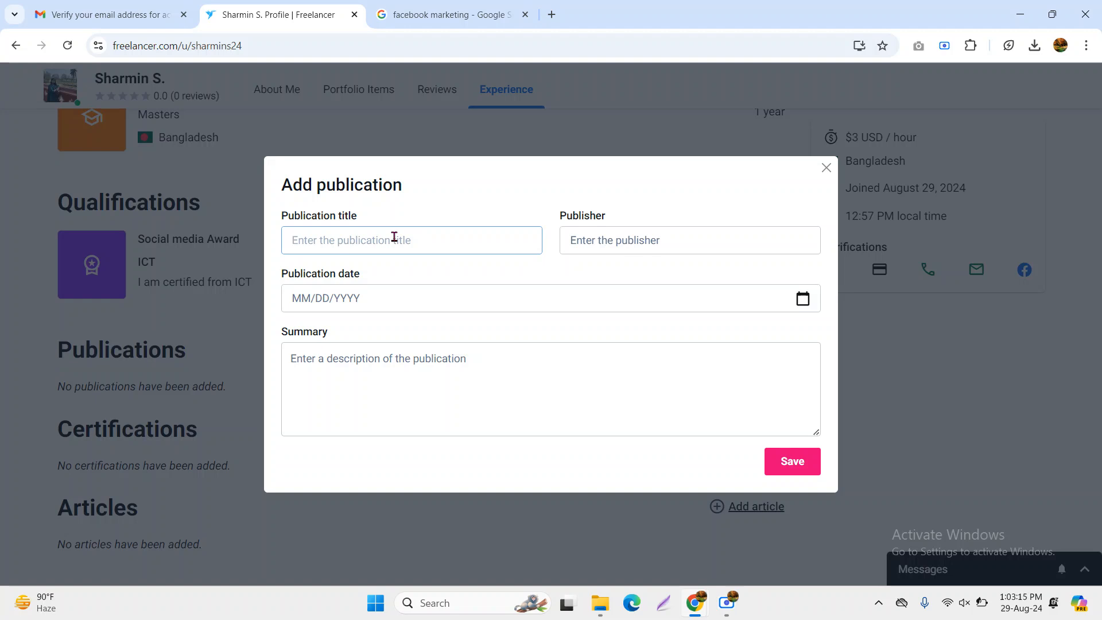
pyautogui.write('Singra Papers')
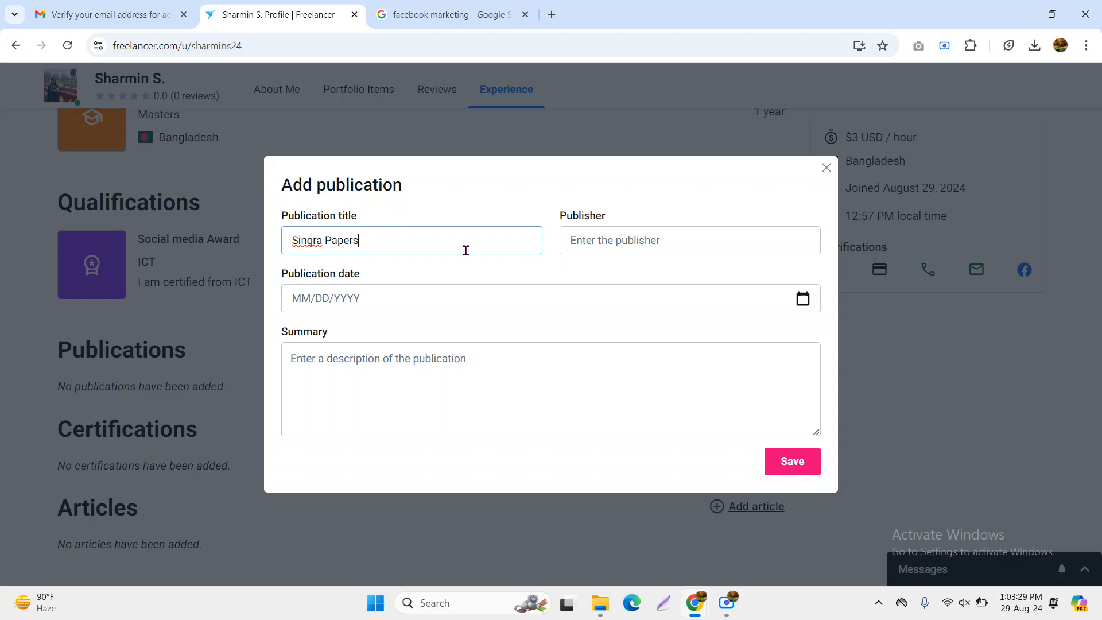
pyautogui.click(649, 241)
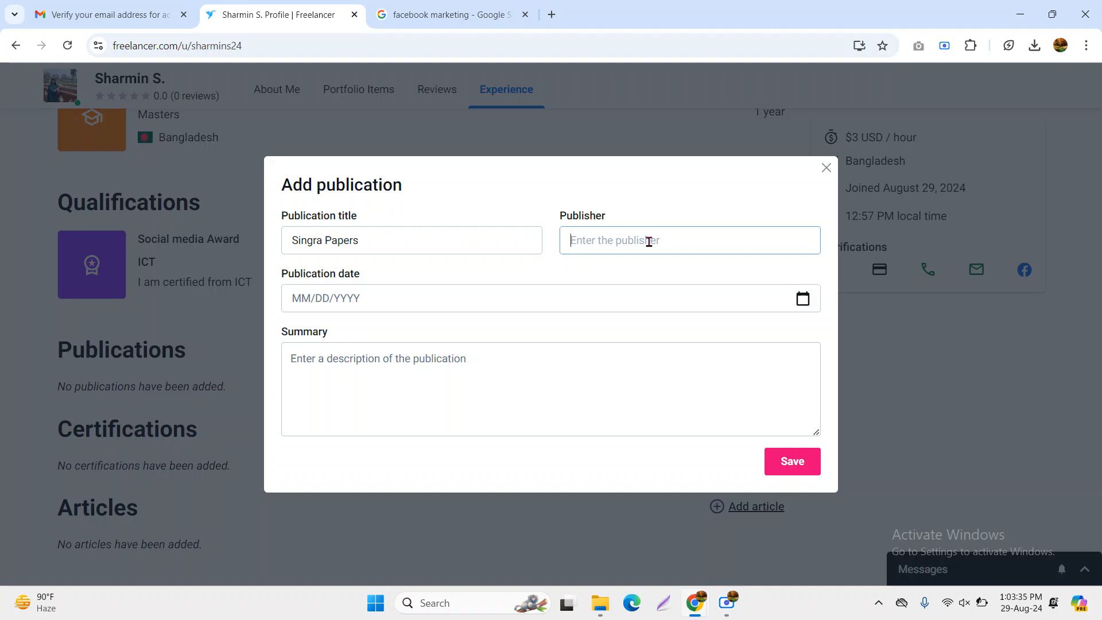
pyautogui.write('Writer')
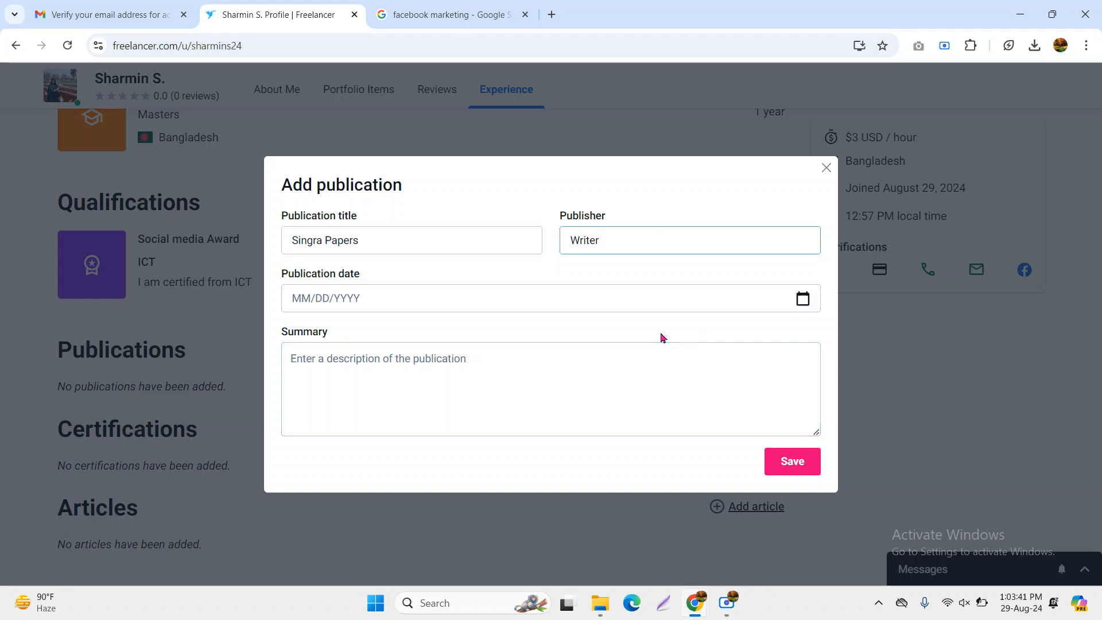
pyautogui.click(497, 236)
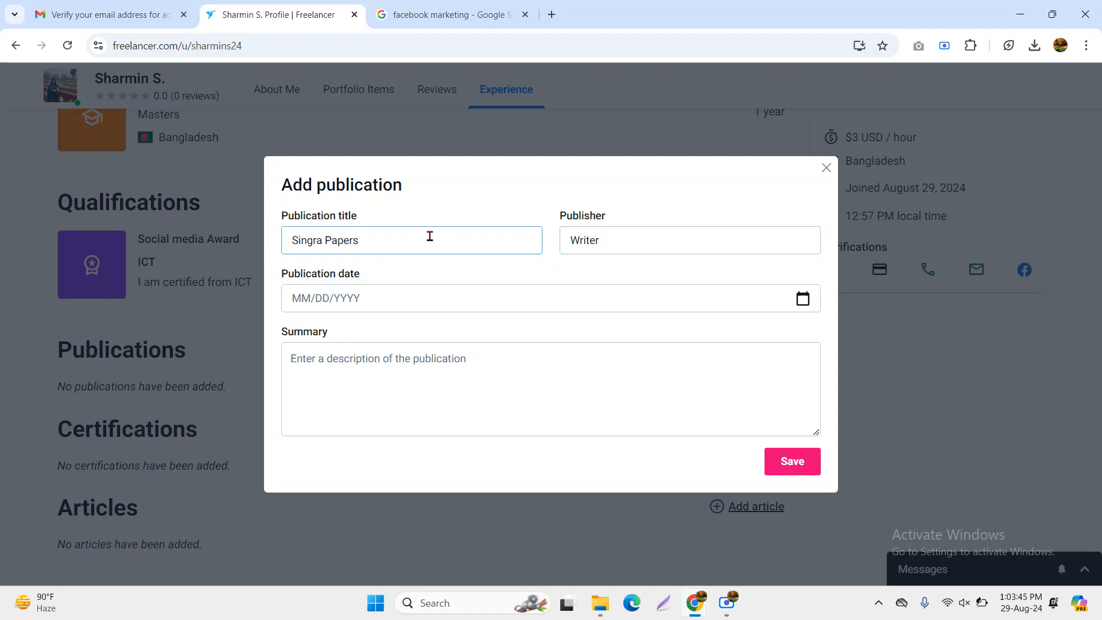
# Set the publication date to 10/11/2023 in the calendar
pyautogui.click(386, 299)
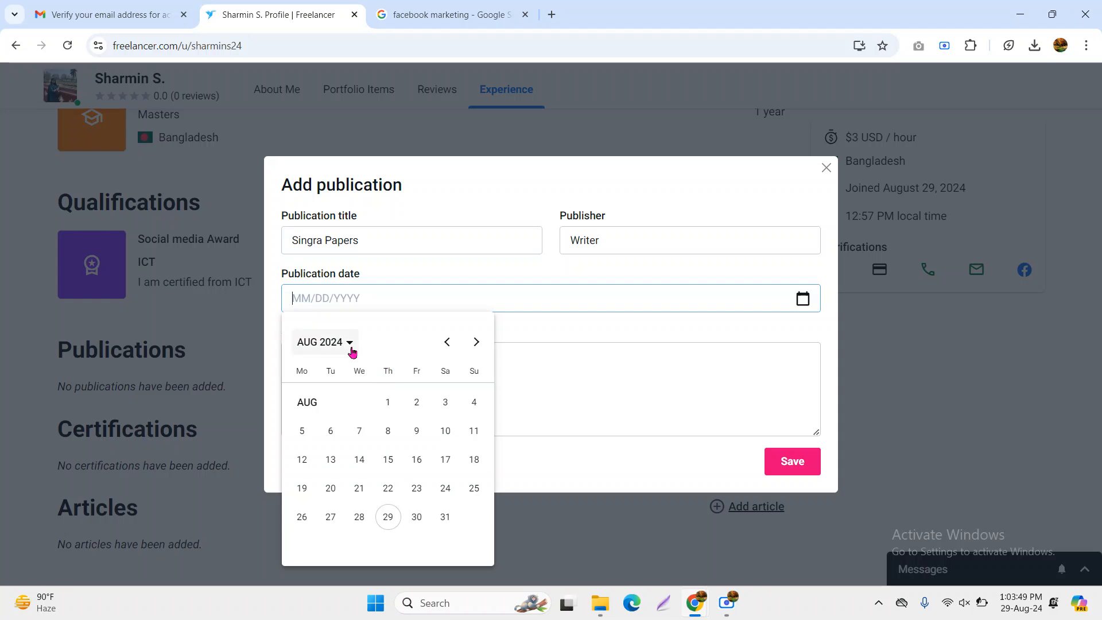
pyautogui.click(348, 349)
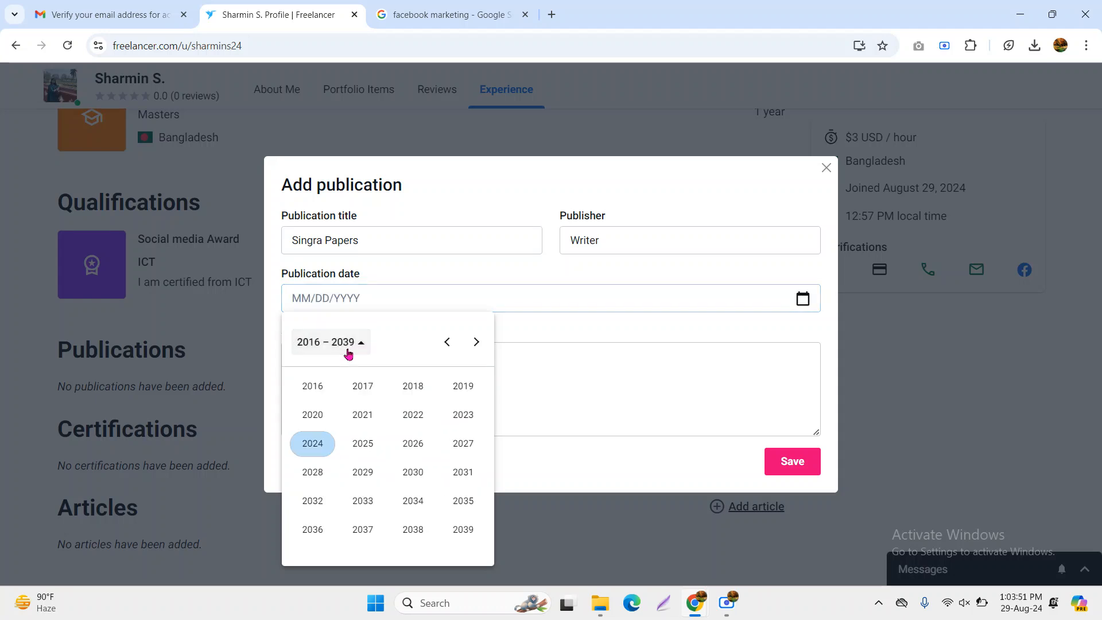
pyautogui.click(446, 351)
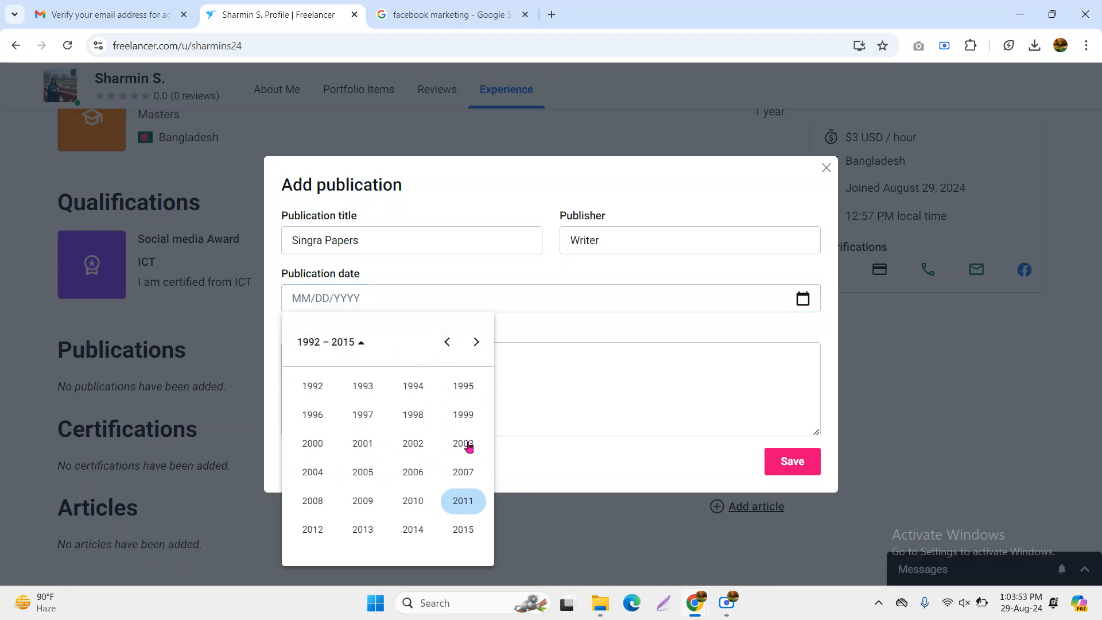
pyautogui.click(478, 342)
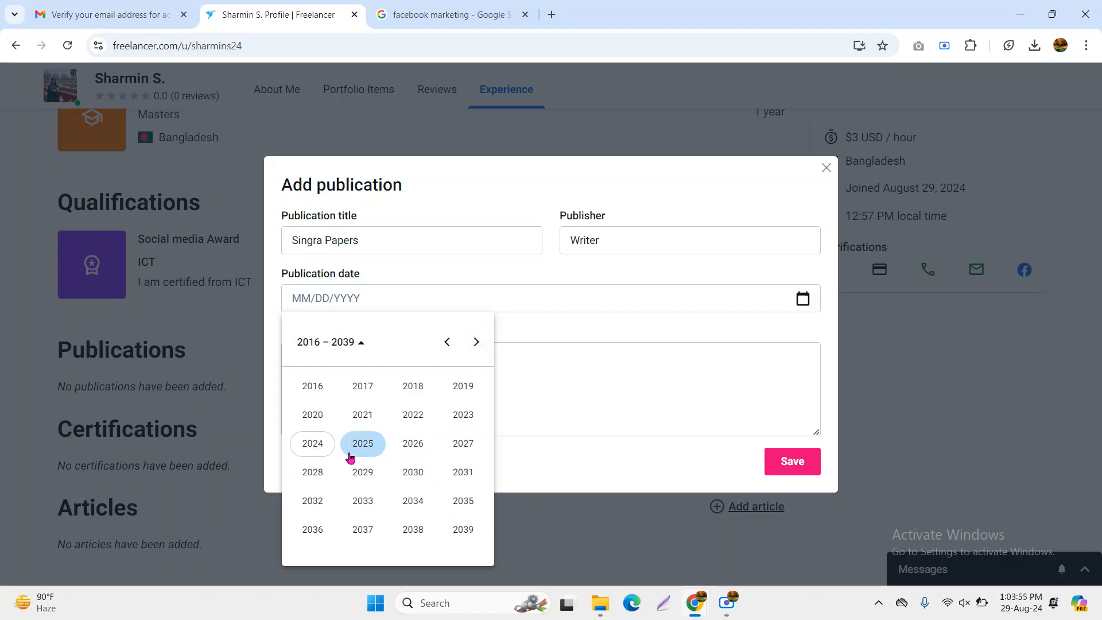
pyautogui.click(461, 415)
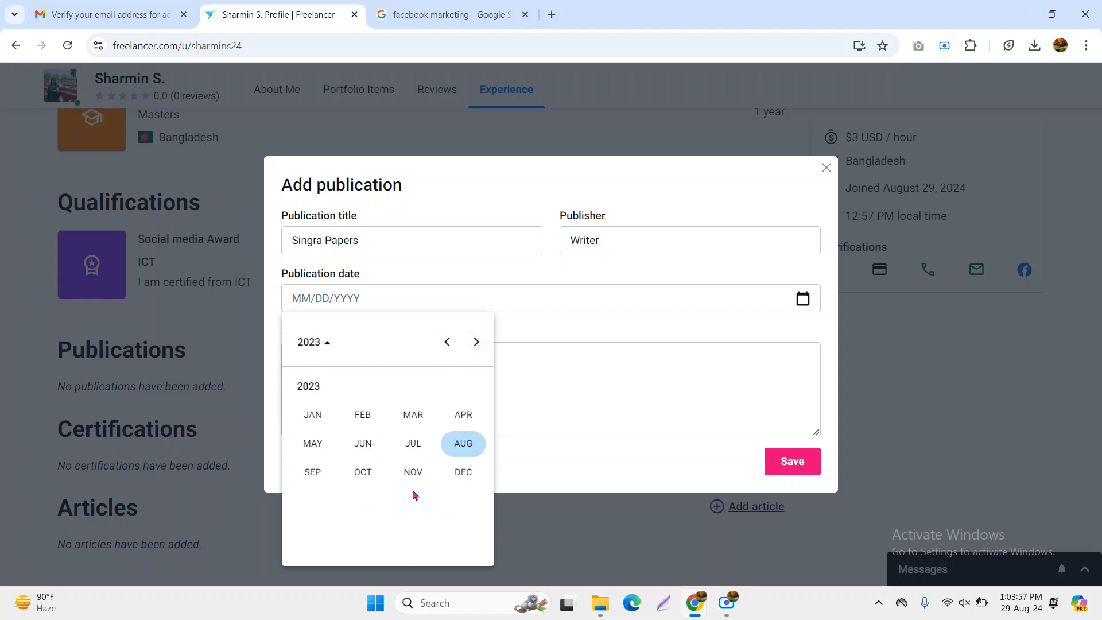
pyautogui.click(370, 473)
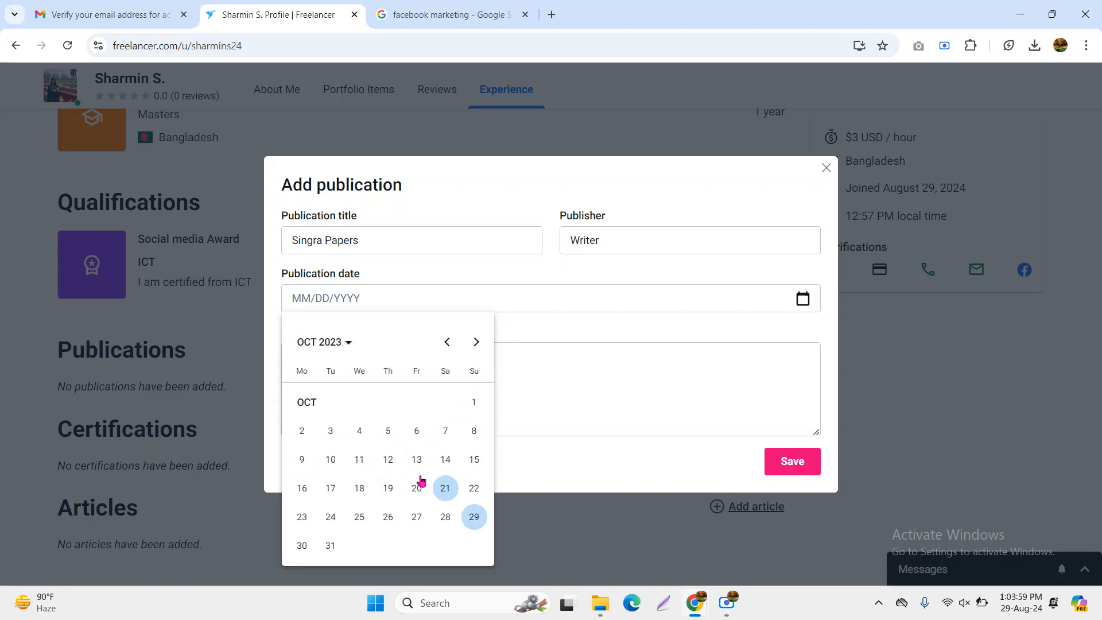
pyautogui.click(359, 459)
# Write the summary 'i am active here' and save the publication
pyautogui.click(416, 381)
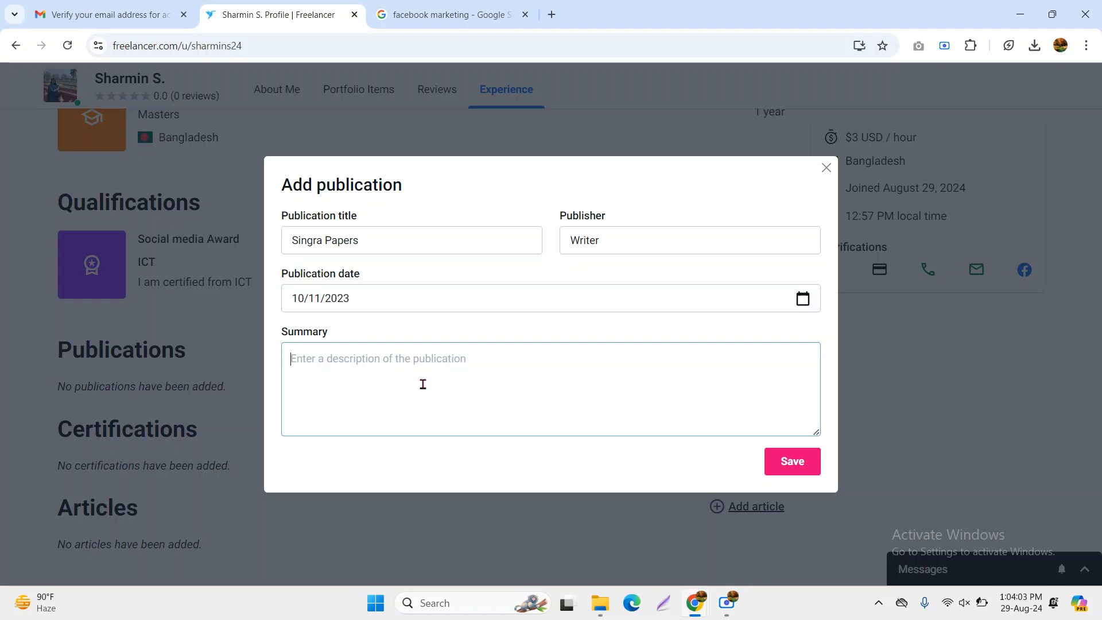
pyautogui.write('I am active here')
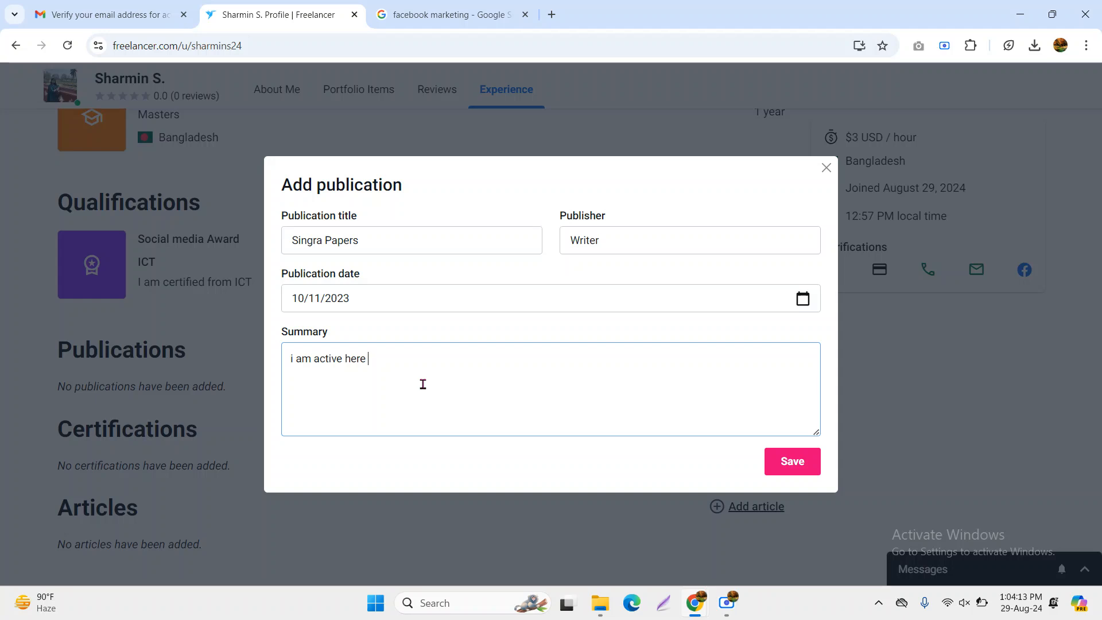
pyautogui.click(791, 460)
# Open the Skills Lab exams page from Add certification, browse it, and return to the profile tab
pyautogui.scroll(-1, 345, 450)
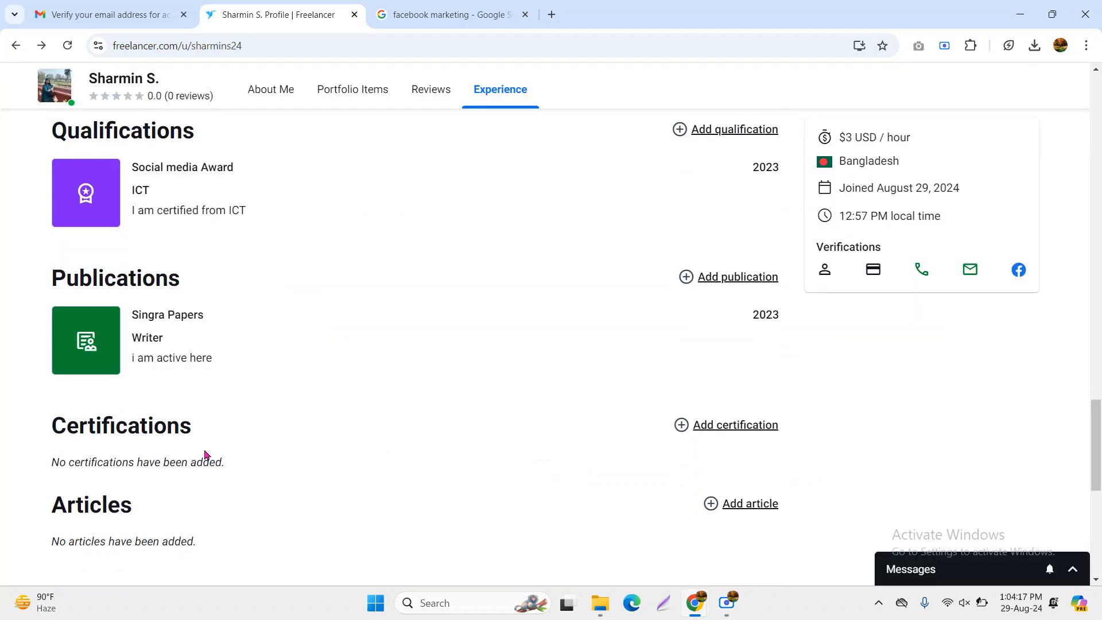
pyautogui.doubleClick(82, 428)
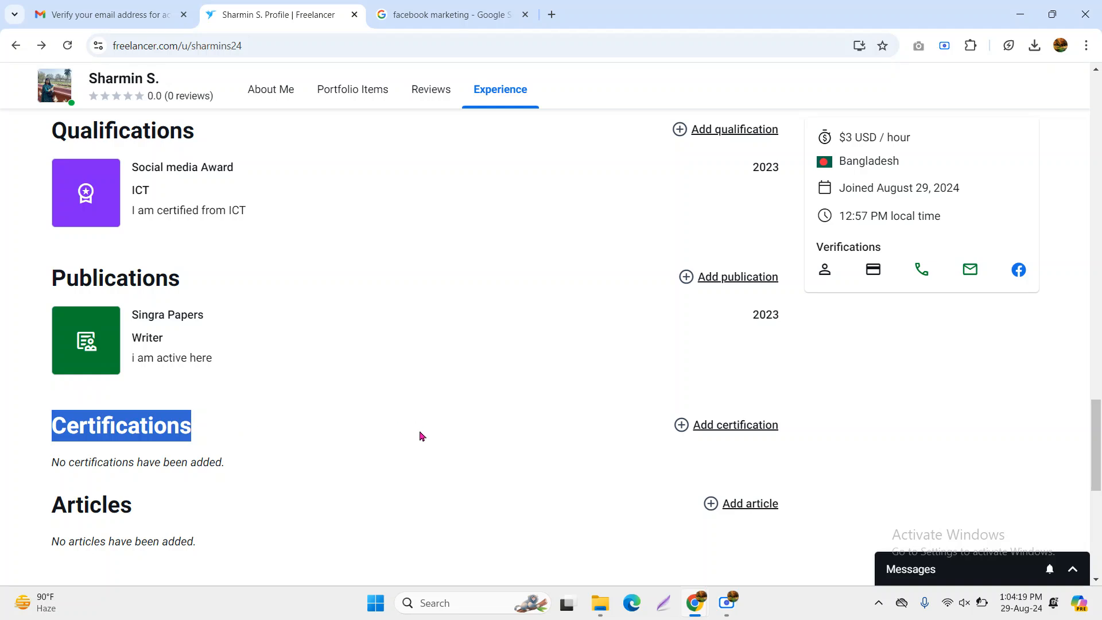
pyautogui.scroll(-2, 423, 440)
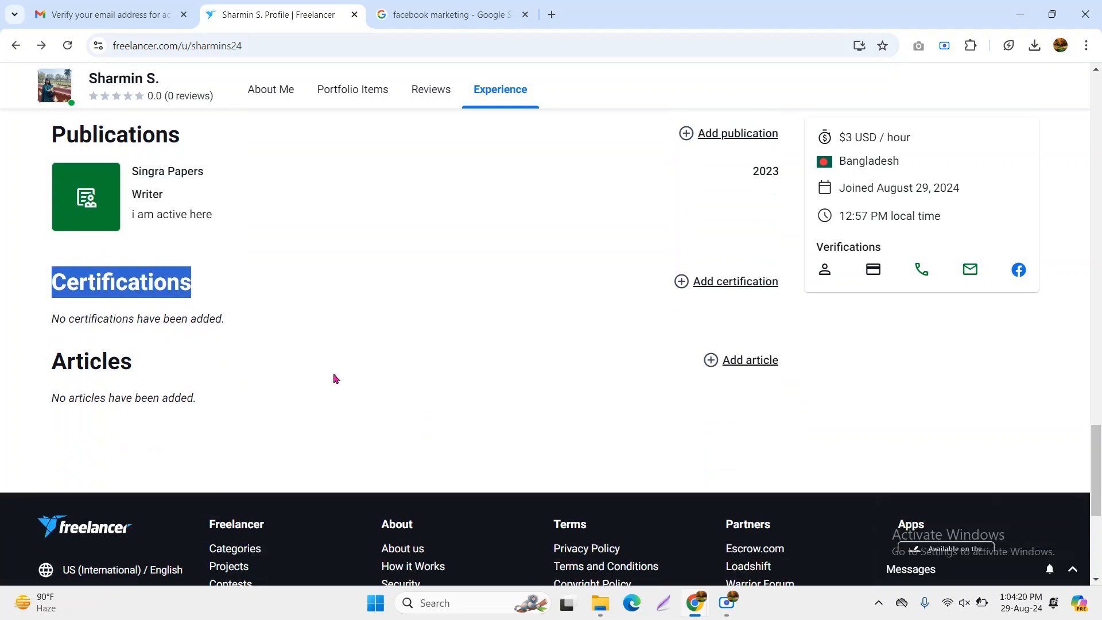
pyautogui.click(731, 285)
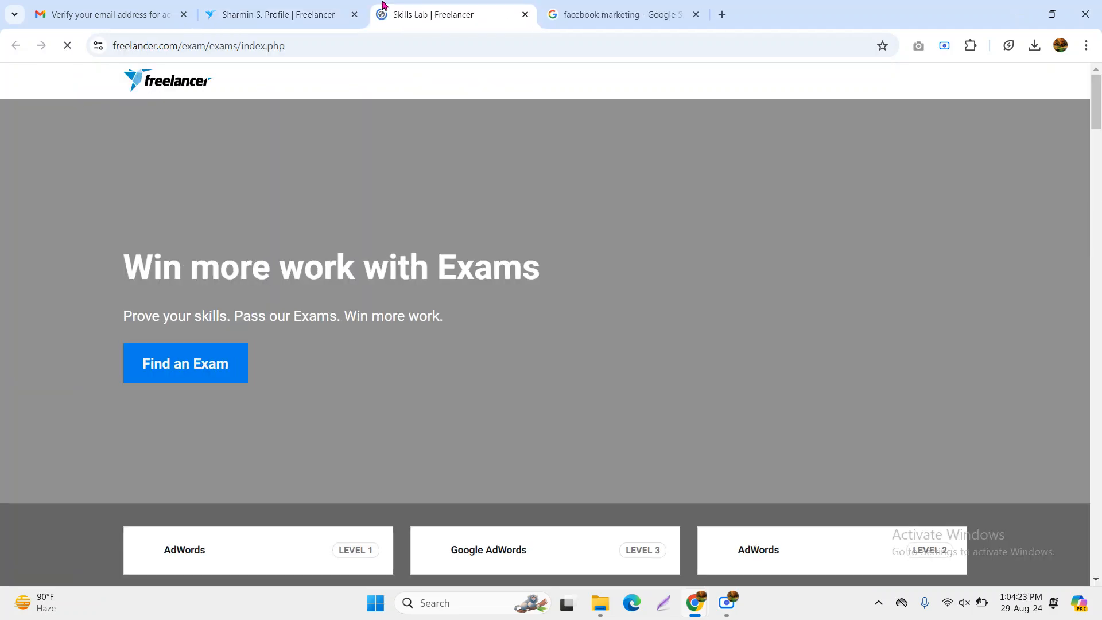
pyautogui.scroll(-2, 492, 389)
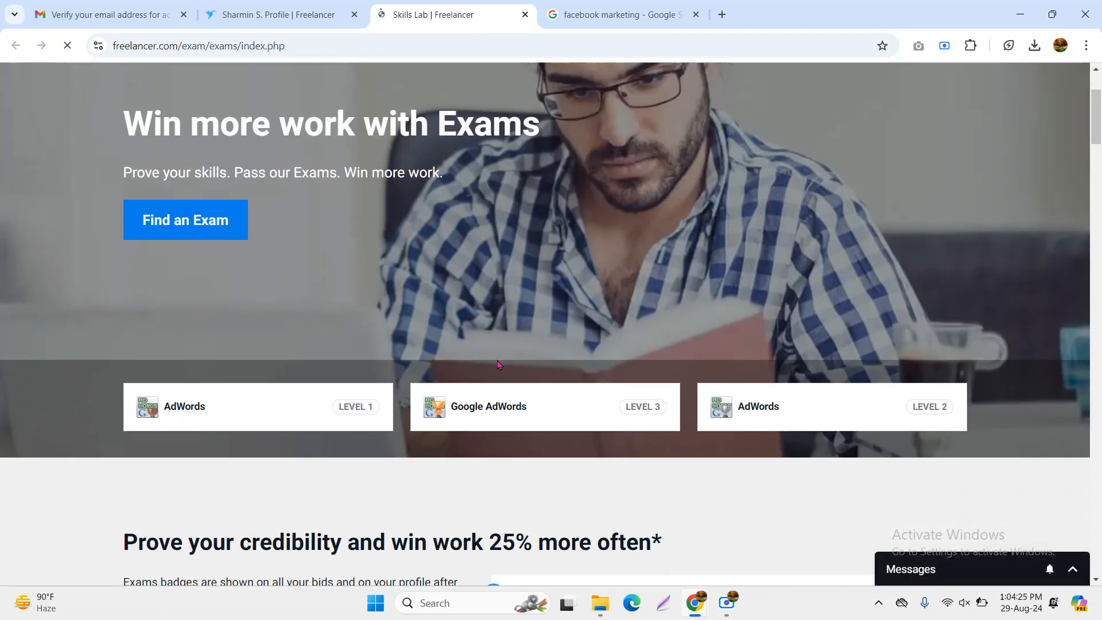
pyautogui.scroll(-5, 332, 310)
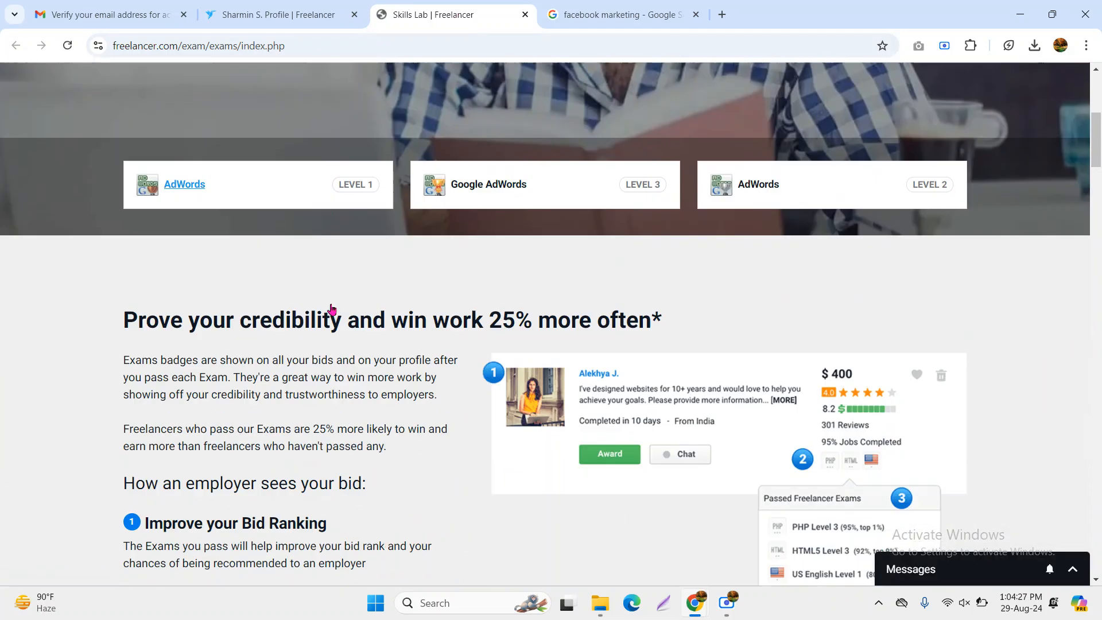
pyautogui.scroll(8, 335, 309)
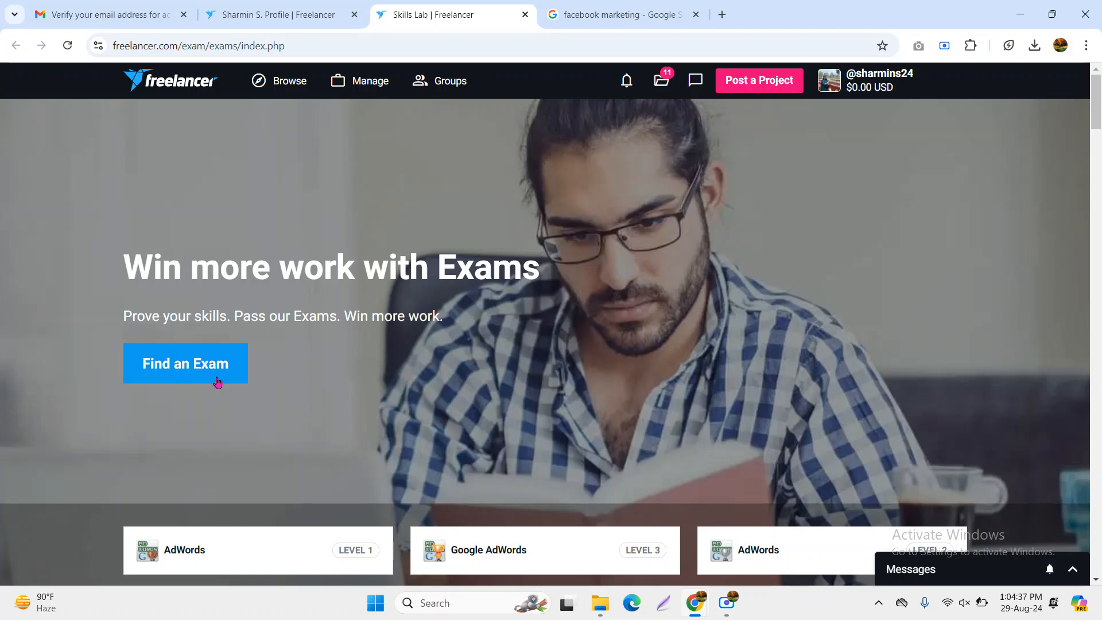
pyautogui.click(279, 13)
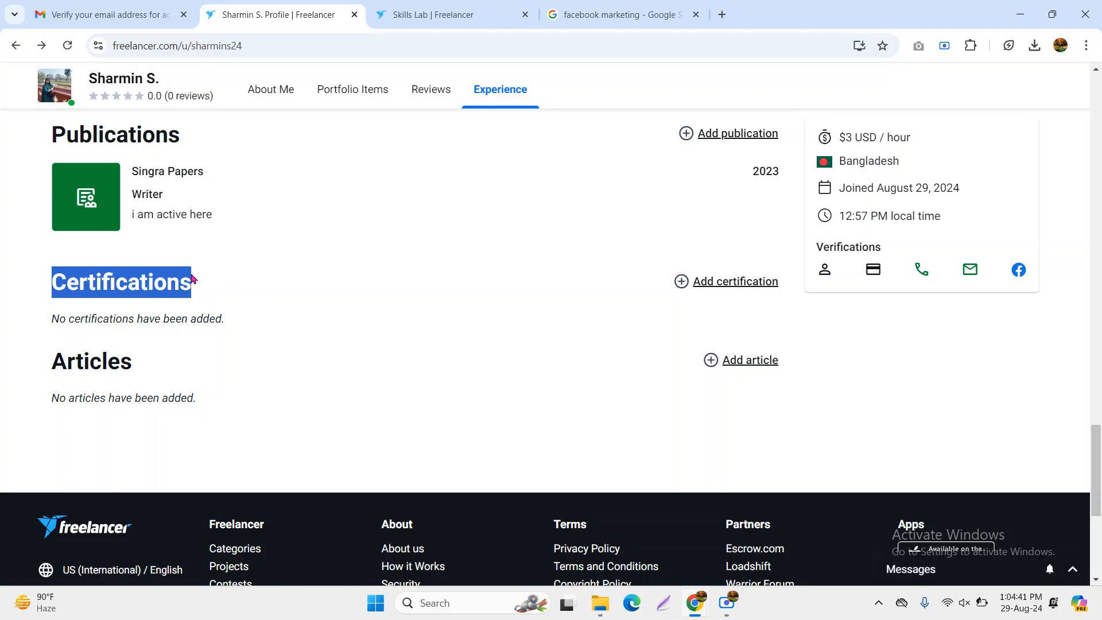
# Open the Submit an Article page from the Articles section, browse the blank form, and switch back to the profile
pyautogui.click(323, 277)
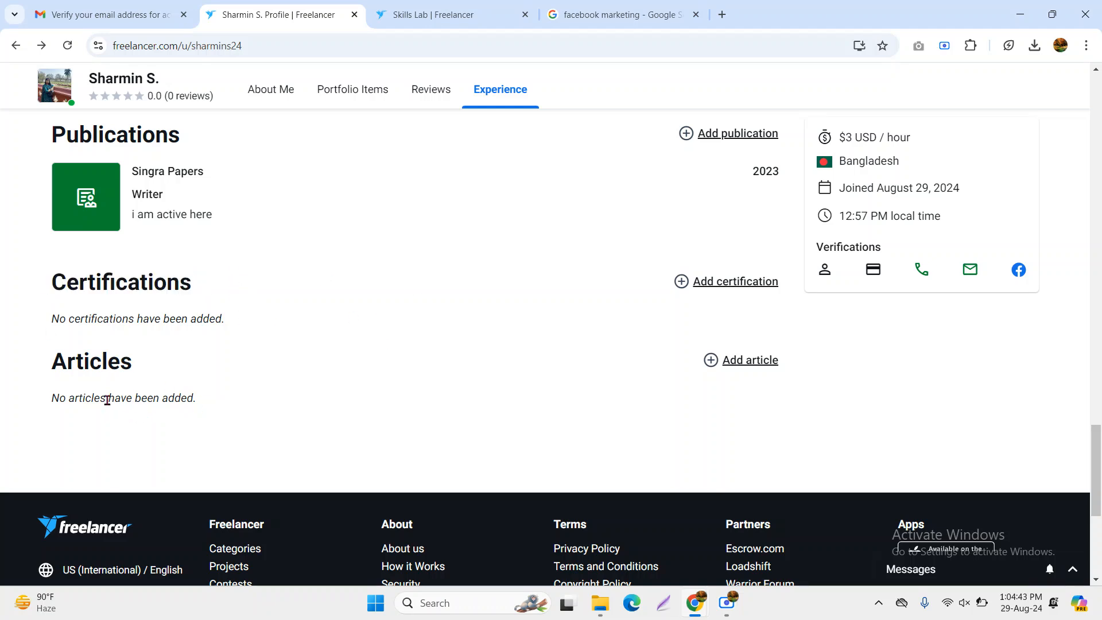
pyautogui.moveTo(48, 368); pyautogui.dragTo(171, 372)
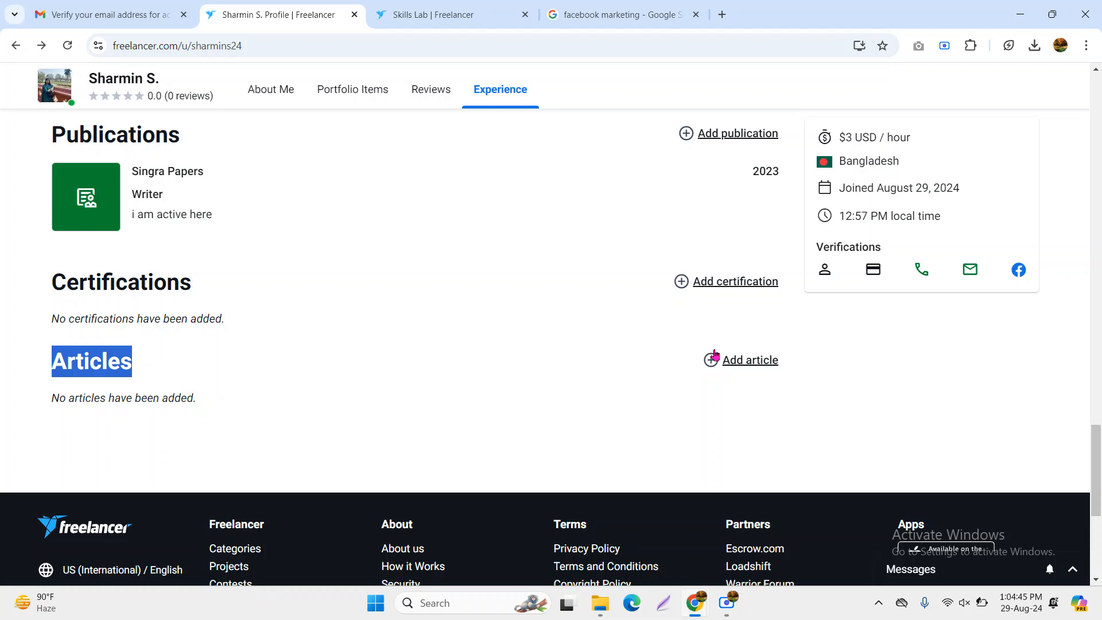
pyautogui.click(750, 371)
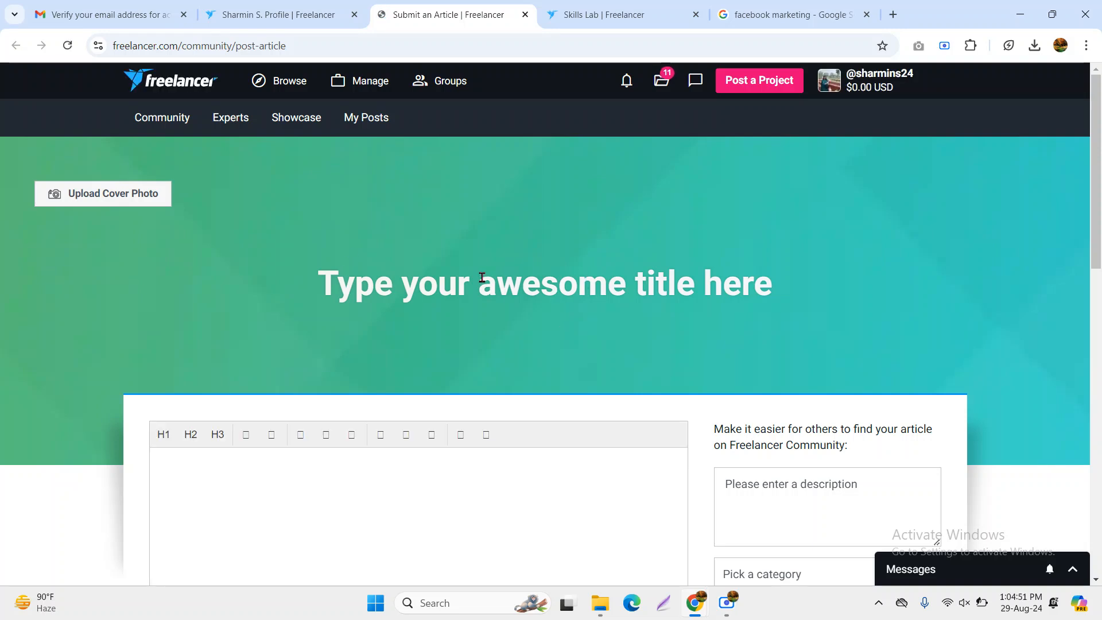
pyautogui.scroll(-2, 483, 280)
pyautogui.scroll(-6, 482, 279)
pyautogui.scroll(5, 482, 279)
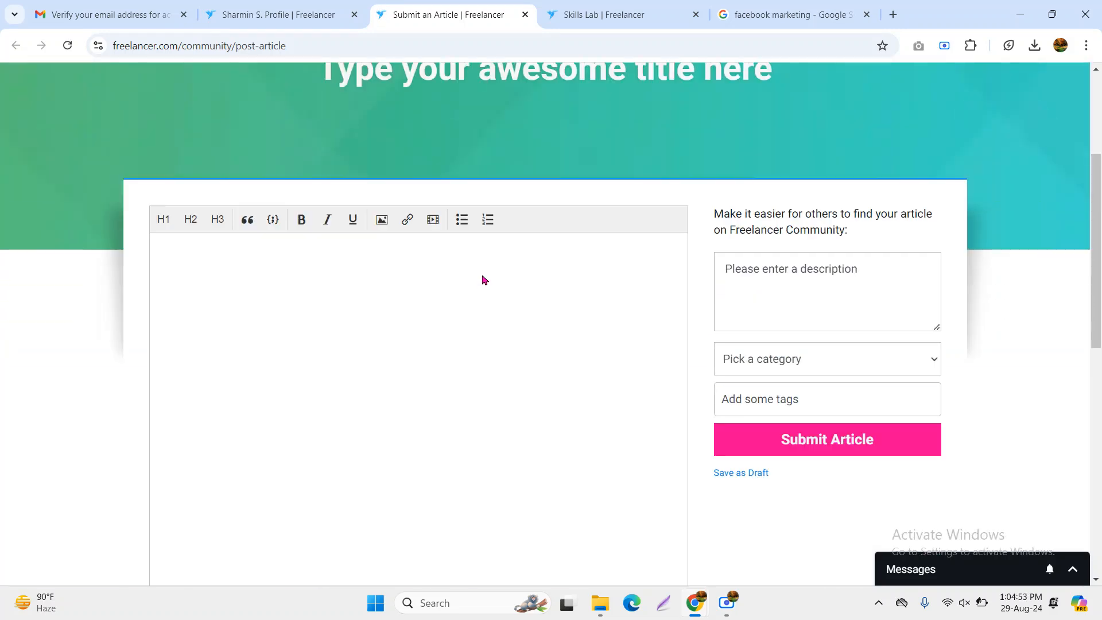
pyautogui.click(353, 331)
pyautogui.scroll(1, 367, 363)
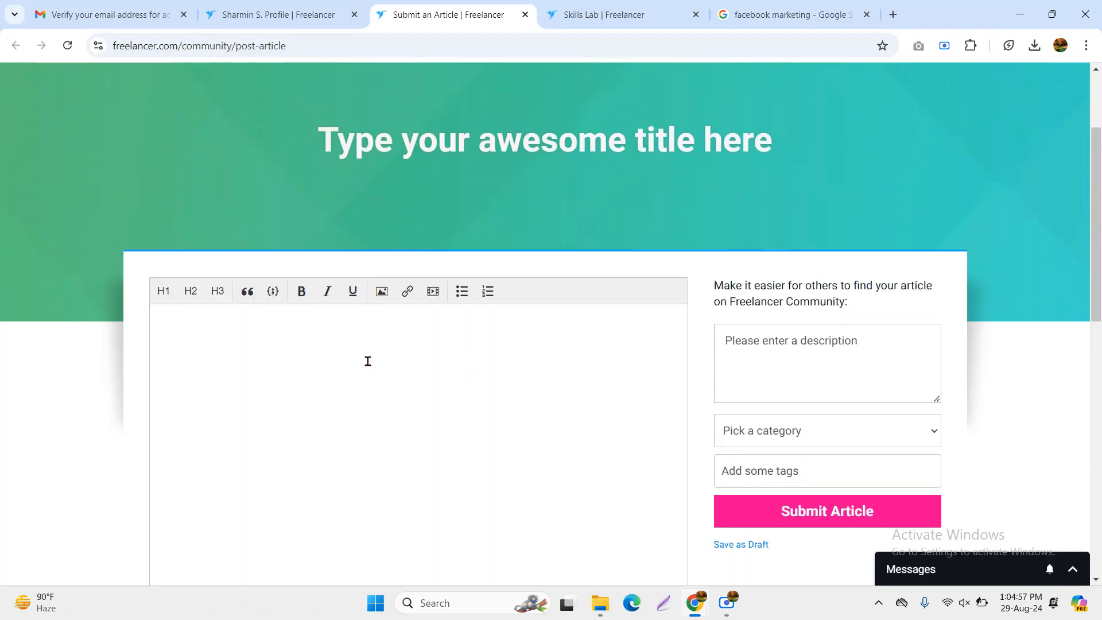
pyautogui.scroll(2, 364, 356)
pyautogui.scroll(-1, 344, 447)
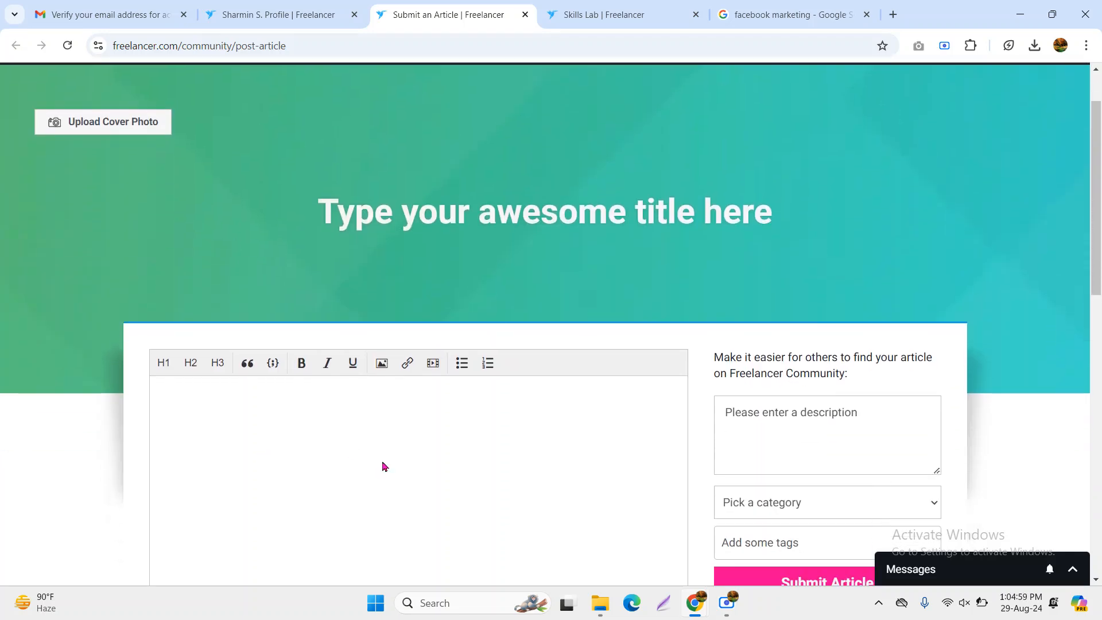
pyautogui.scroll(-3, 497, 438)
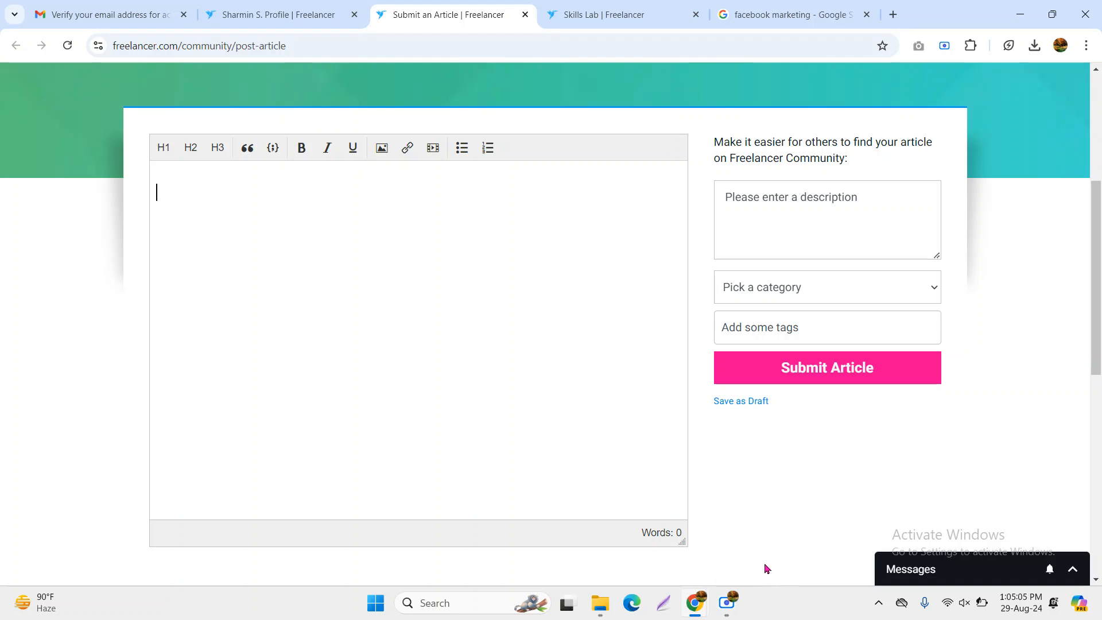
pyautogui.hotkey('ctrl', 'shift', 'Tab')
pyautogui.scroll(10, 362, 370)
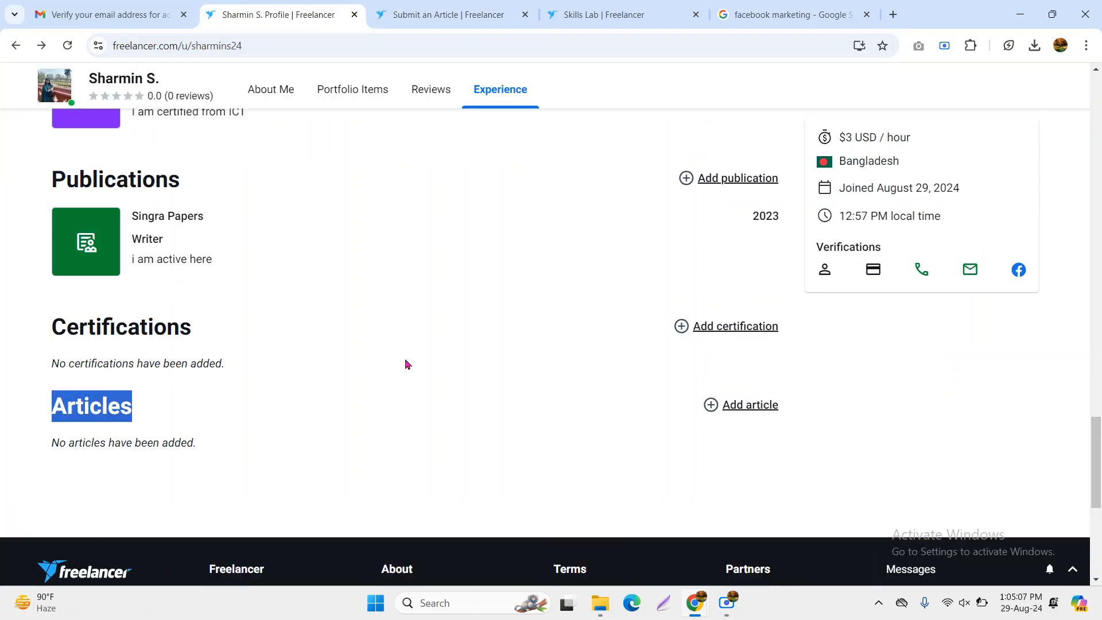
pyautogui.scroll(-15, 406, 364)
pyautogui.scroll(5, 412, 358)
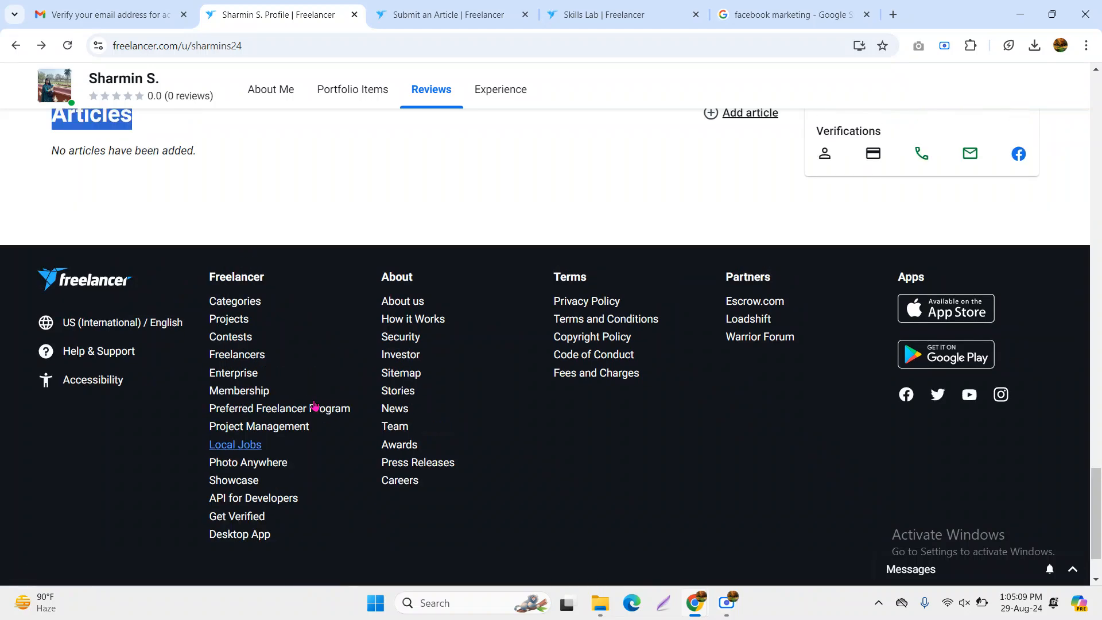
pyautogui.scroll(15, 555, 429)
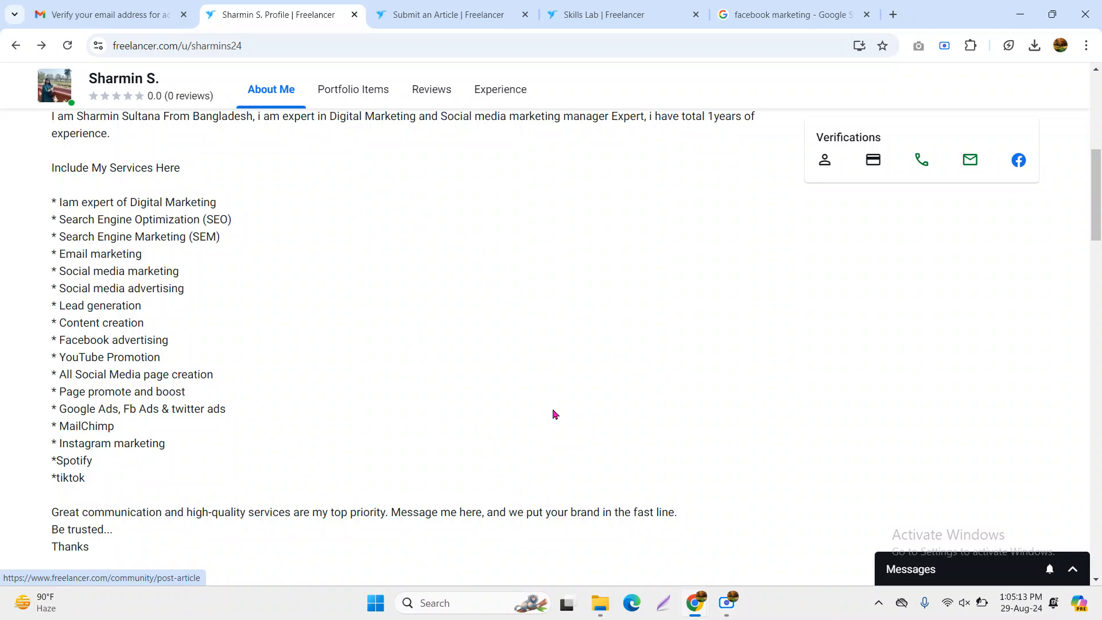
pyautogui.scroll(-3, 554, 414)
pyautogui.scroll(4, 564, 509)
pyautogui.scroll(5, 565, 509)
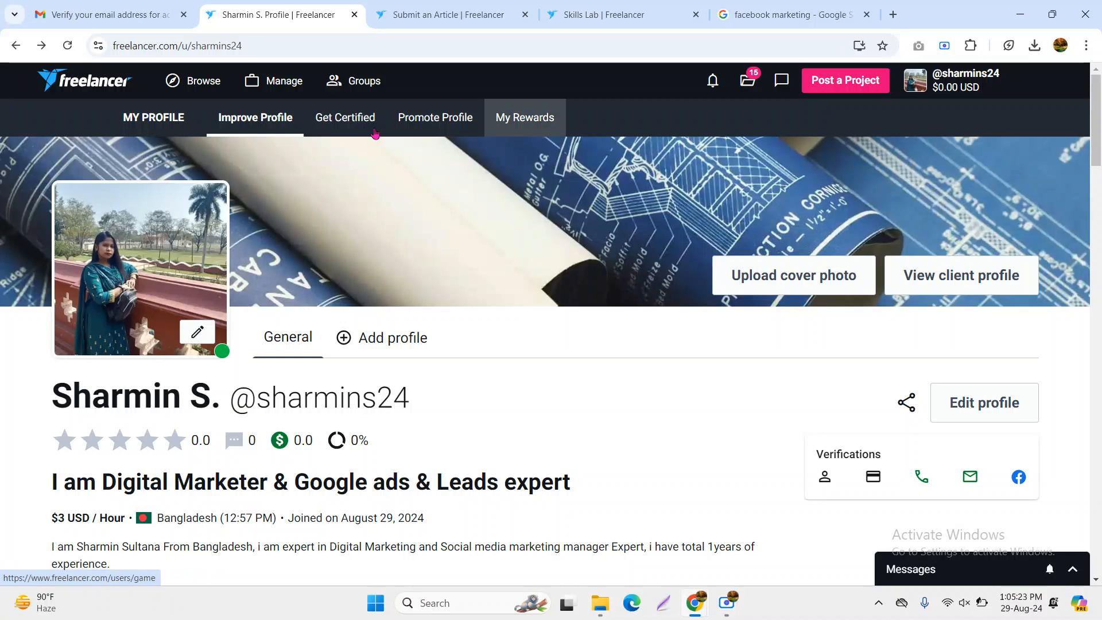
pyautogui.click(944, 283)
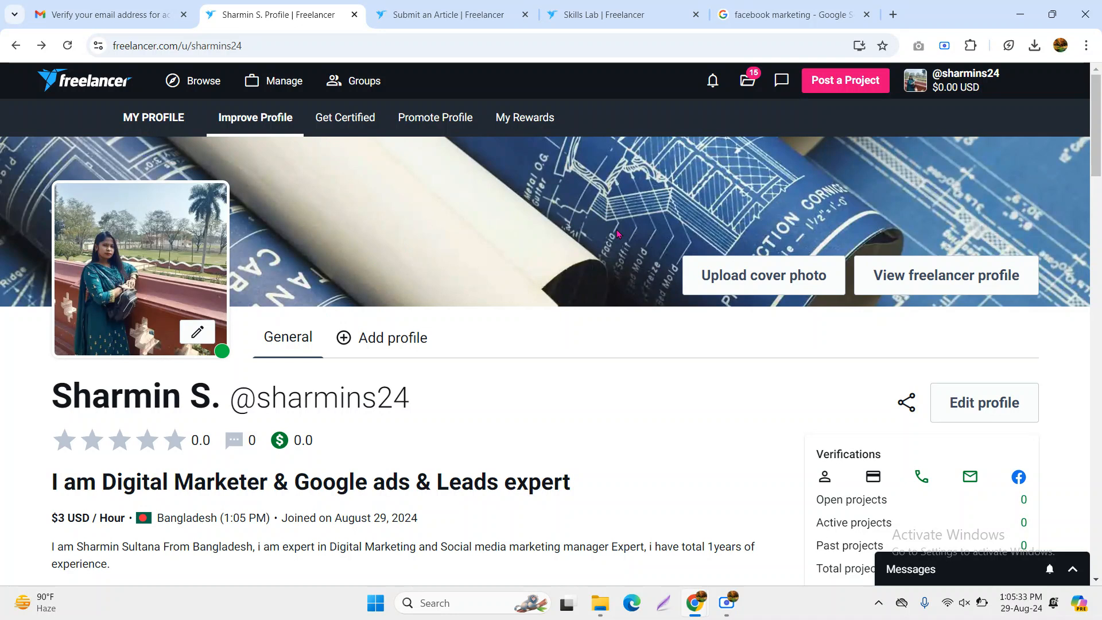
pyautogui.click(954, 283)
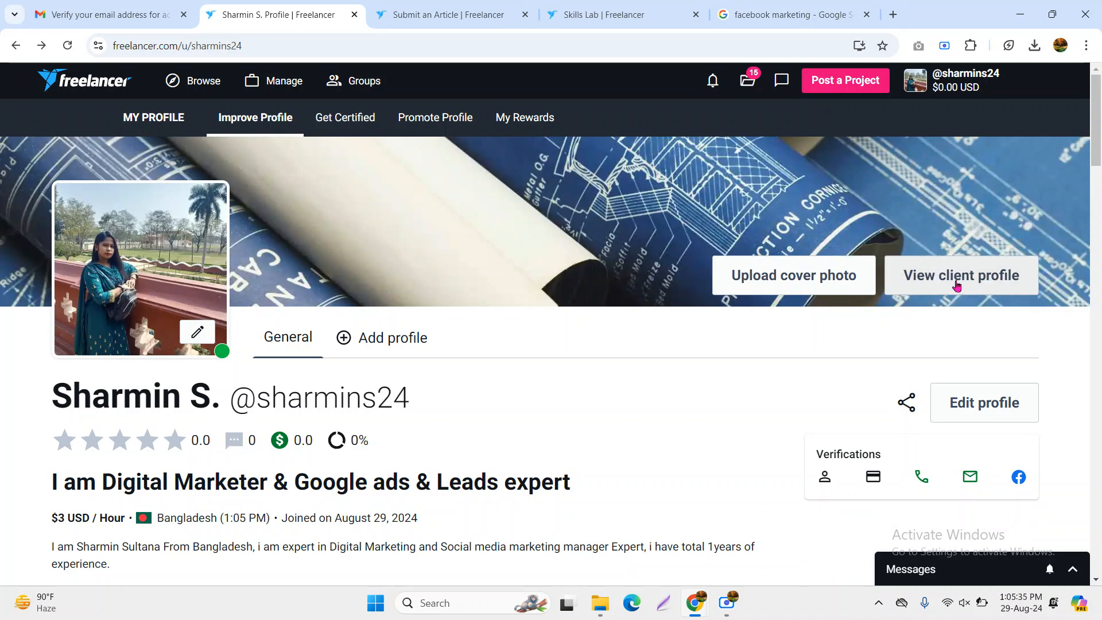
pyautogui.click(957, 284)
pyautogui.click(956, 284)
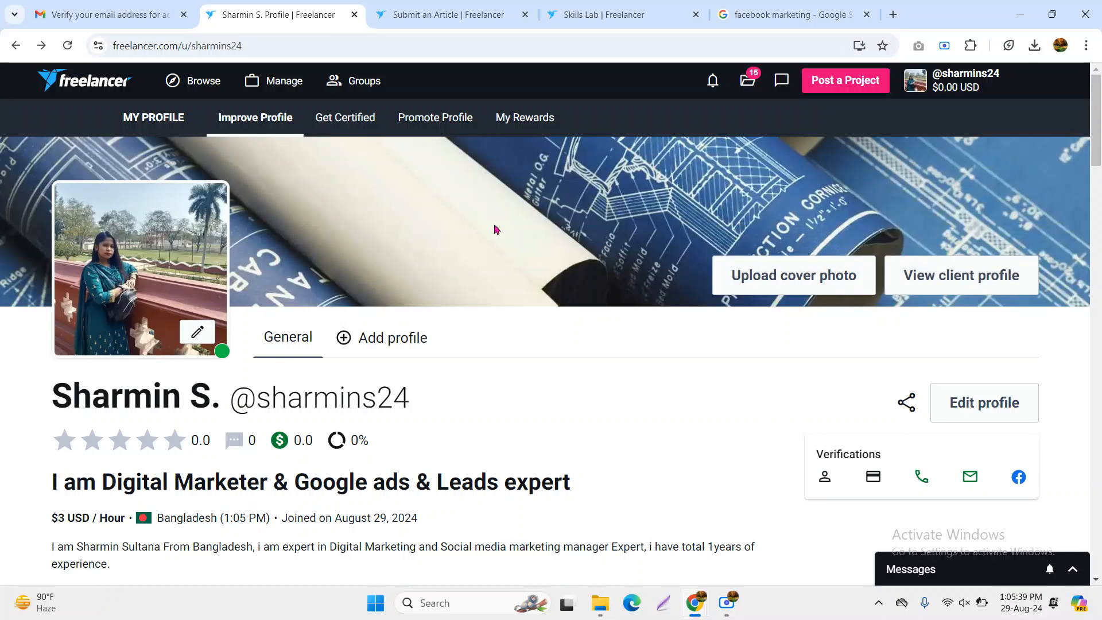
pyautogui.click(949, 292)
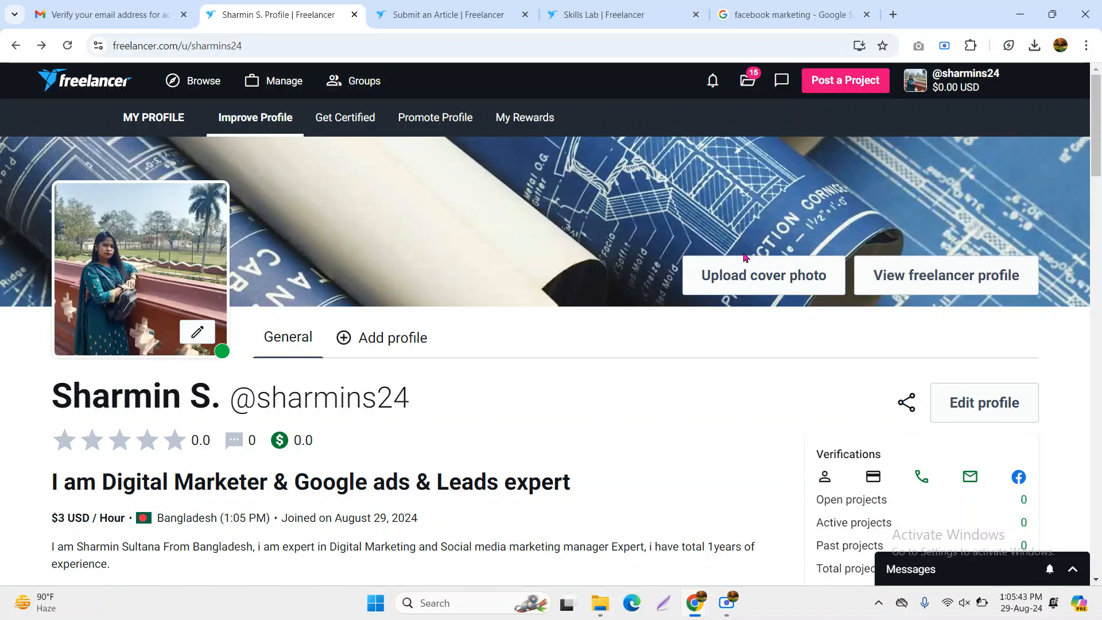
pyautogui.click(891, 280)
pyautogui.click(902, 283)
pyautogui.click(902, 282)
pyautogui.click(903, 282)
pyautogui.click(930, 281)
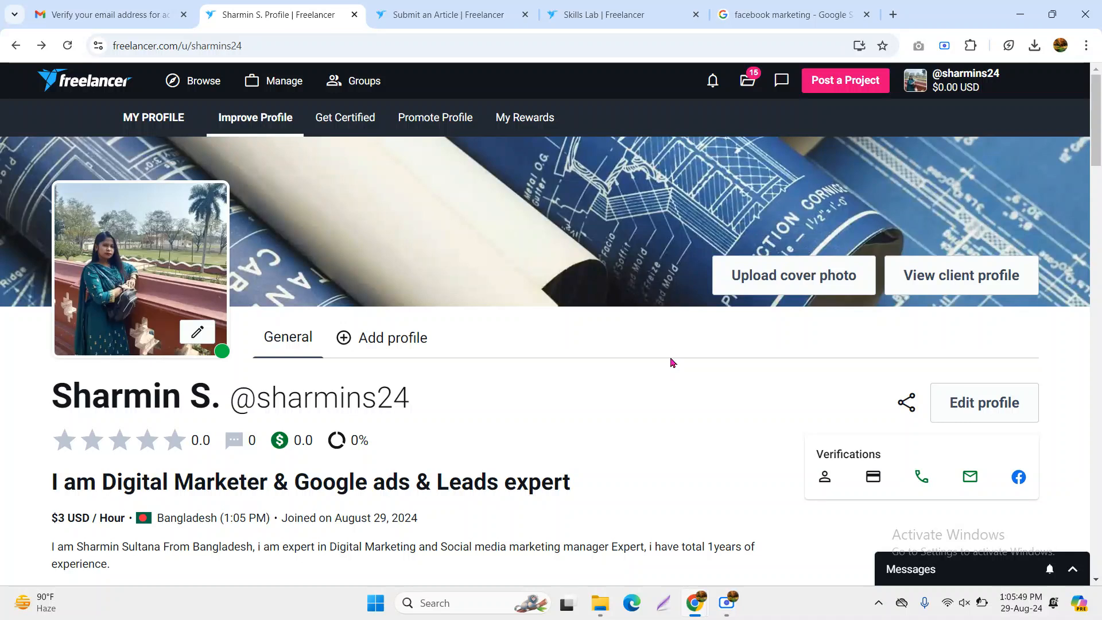
pyautogui.scroll(-1, 670, 359)
pyautogui.click(956, 224)
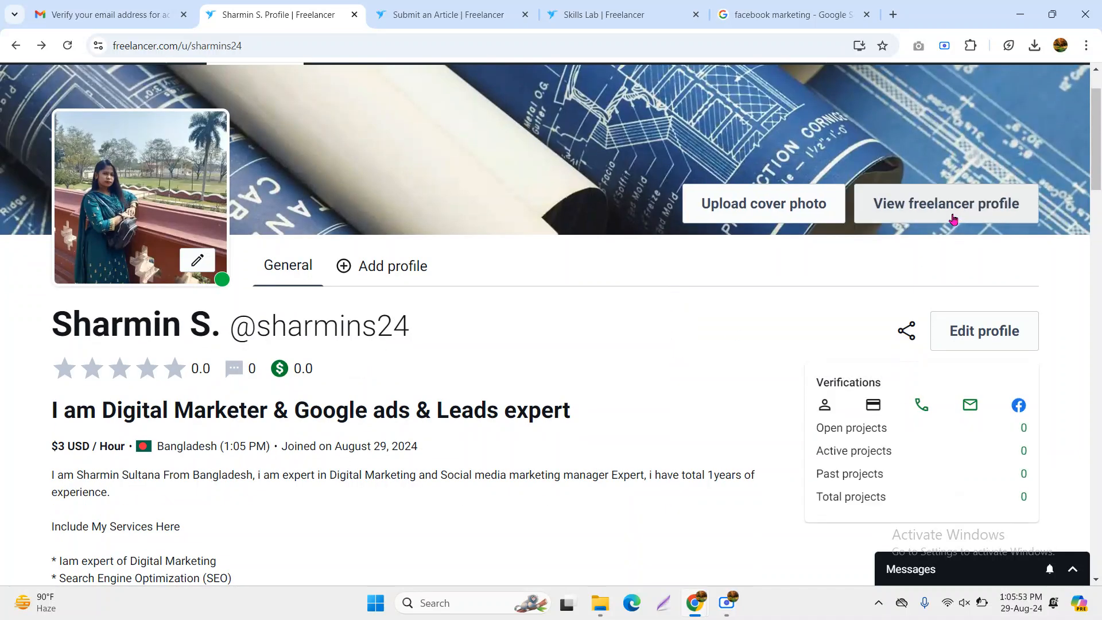
pyautogui.click(952, 218)
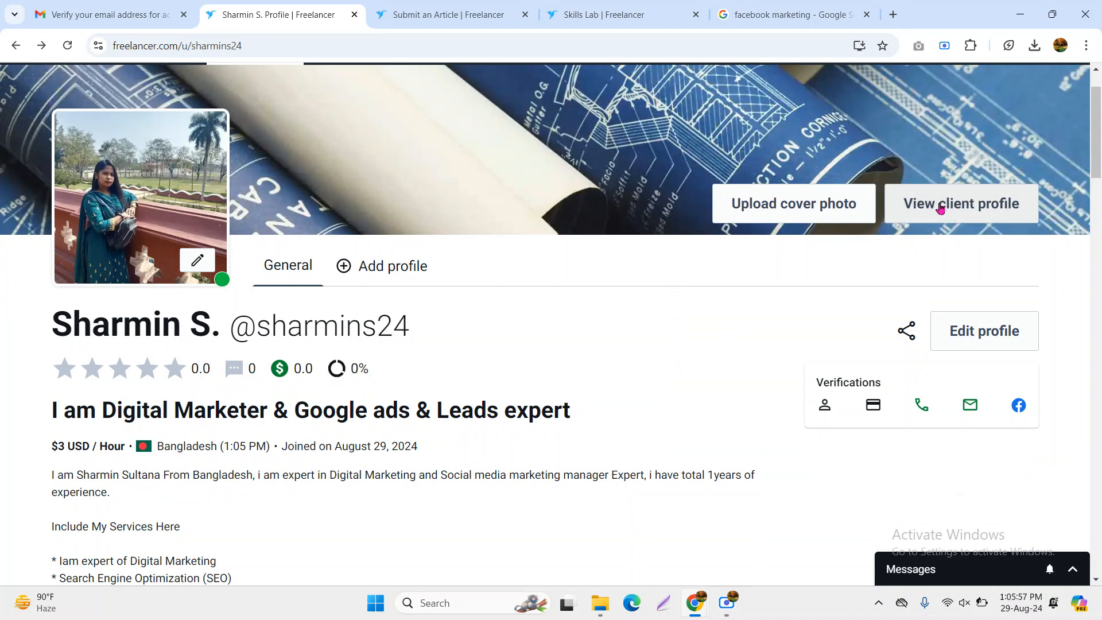
pyautogui.click(963, 209)
pyautogui.click(957, 210)
pyautogui.click(957, 209)
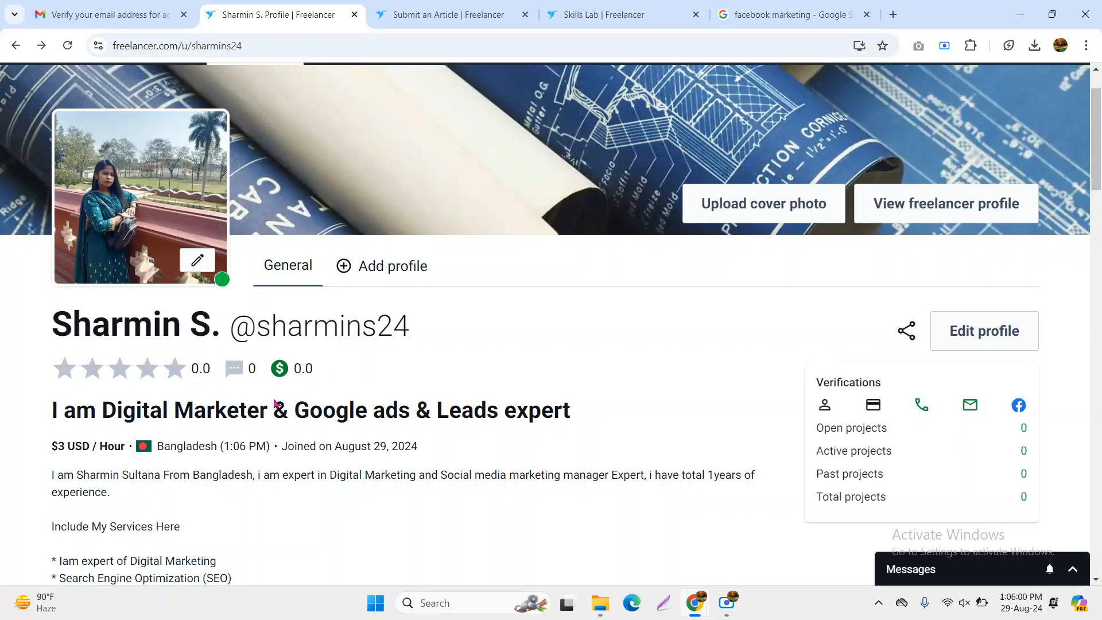
pyautogui.click(942, 211)
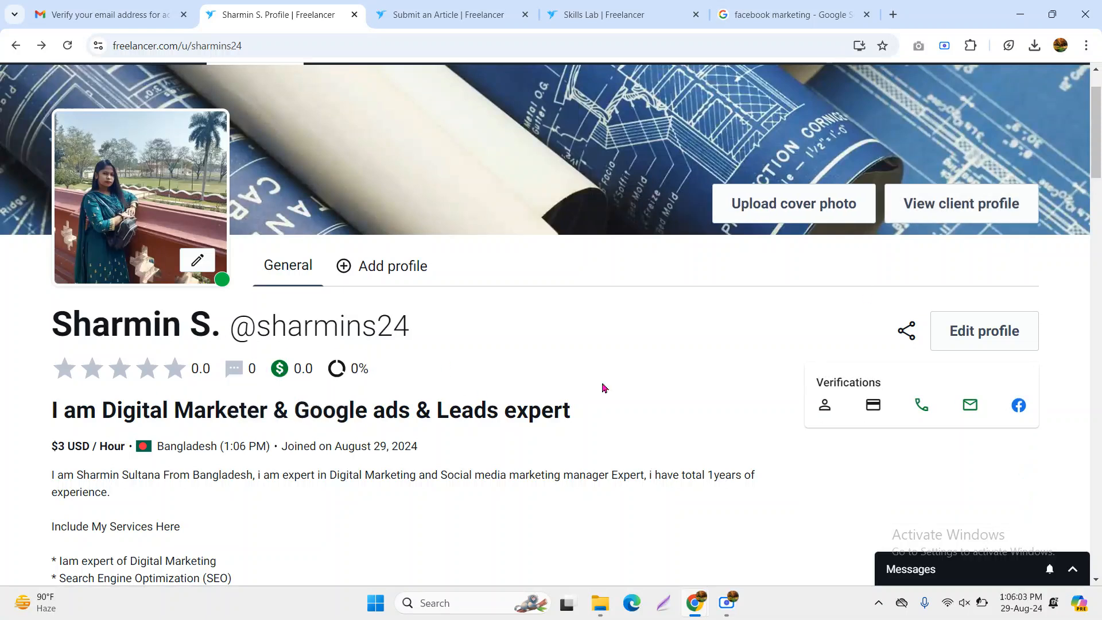
pyautogui.scroll(1, 695, 321)
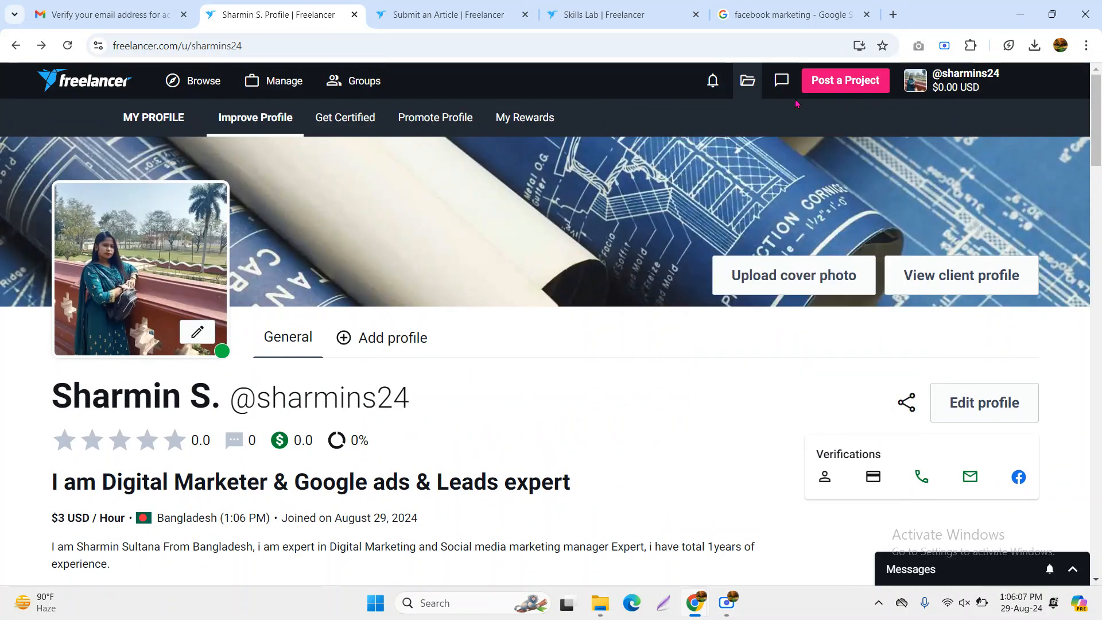
# Open account Settings from the username menu and scroll Profile Details down to Language Settings
pyautogui.moveTo(959, 88)
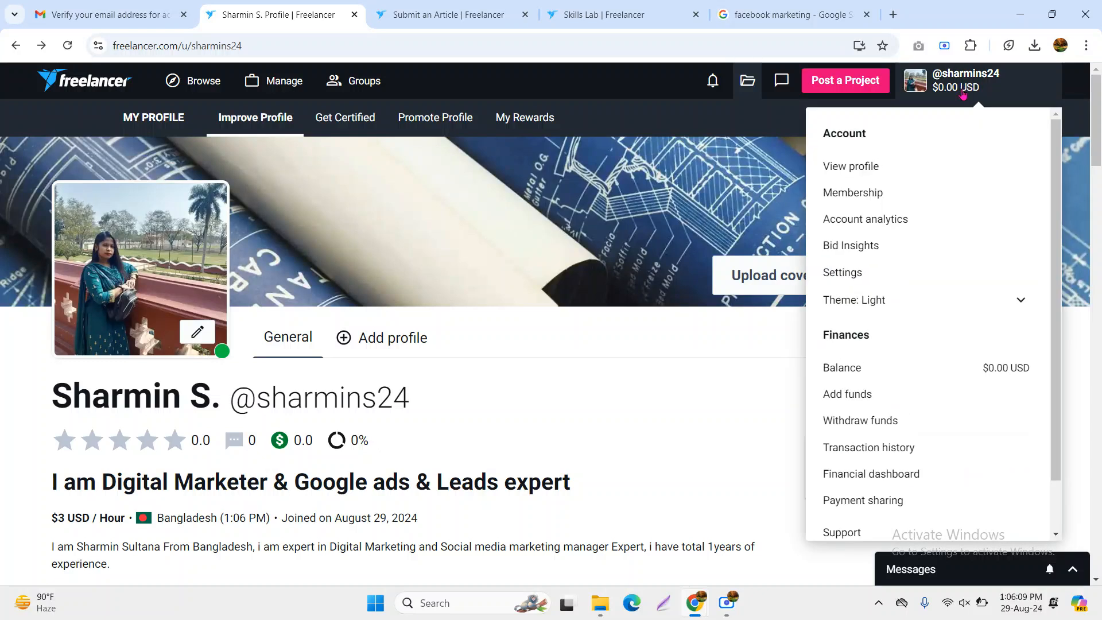
pyautogui.click(843, 274)
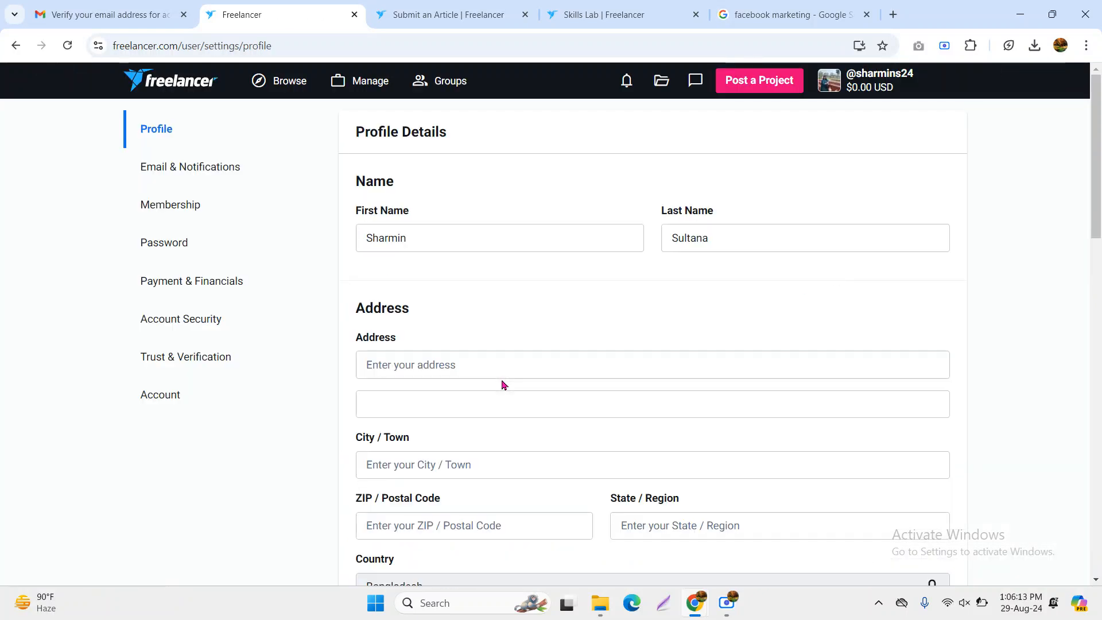
pyautogui.click(437, 362)
pyautogui.scroll(-2, 494, 379)
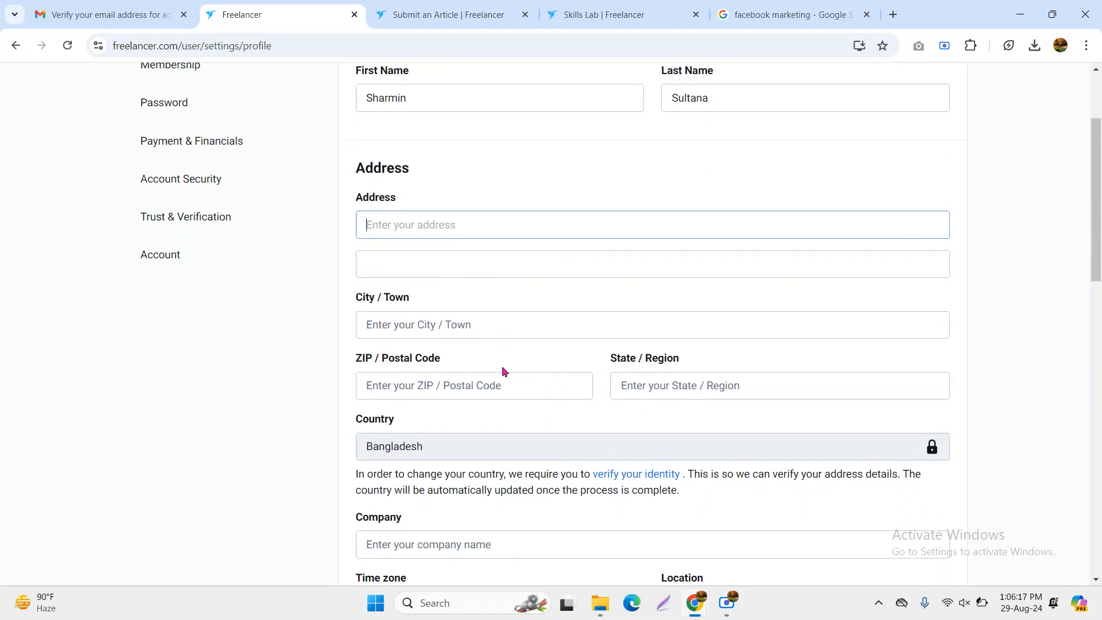
pyautogui.scroll(-2, 504, 373)
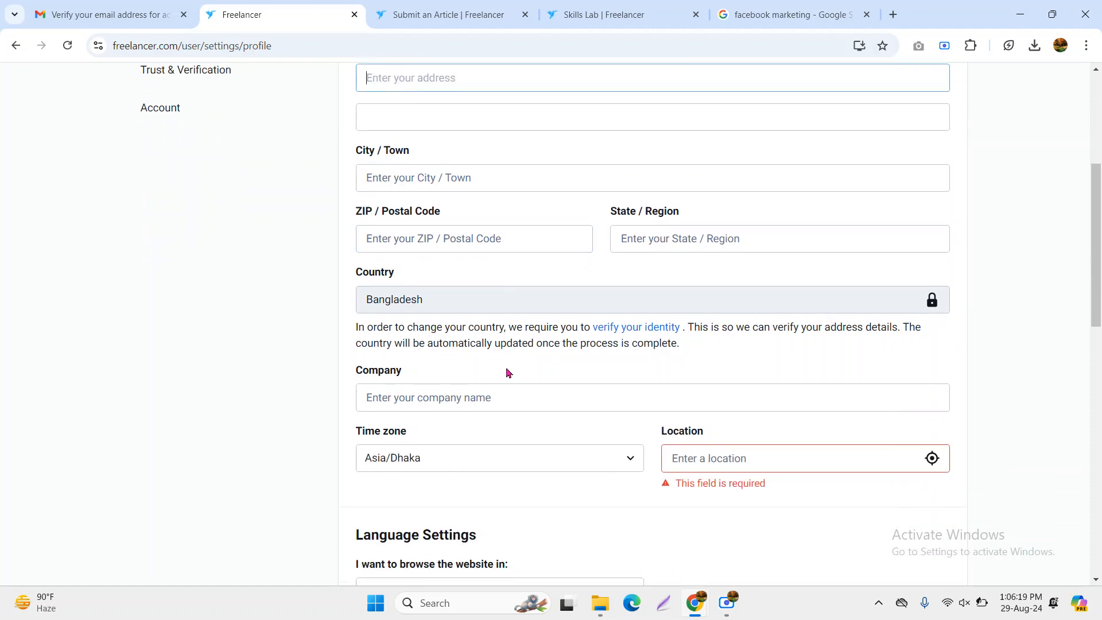
pyautogui.scroll(-3, 460, 394)
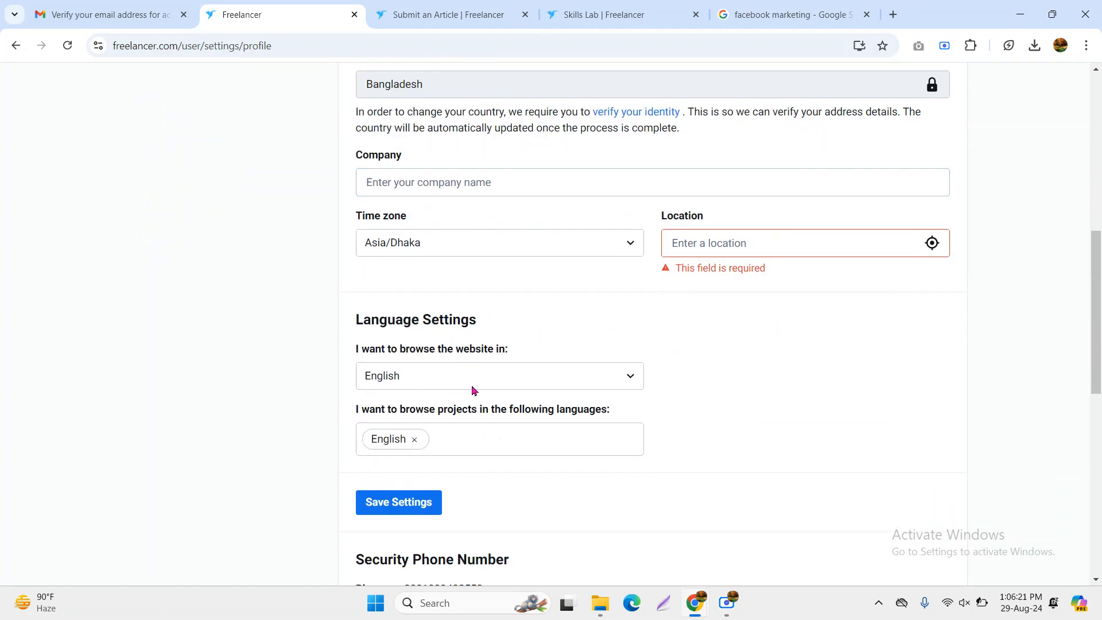